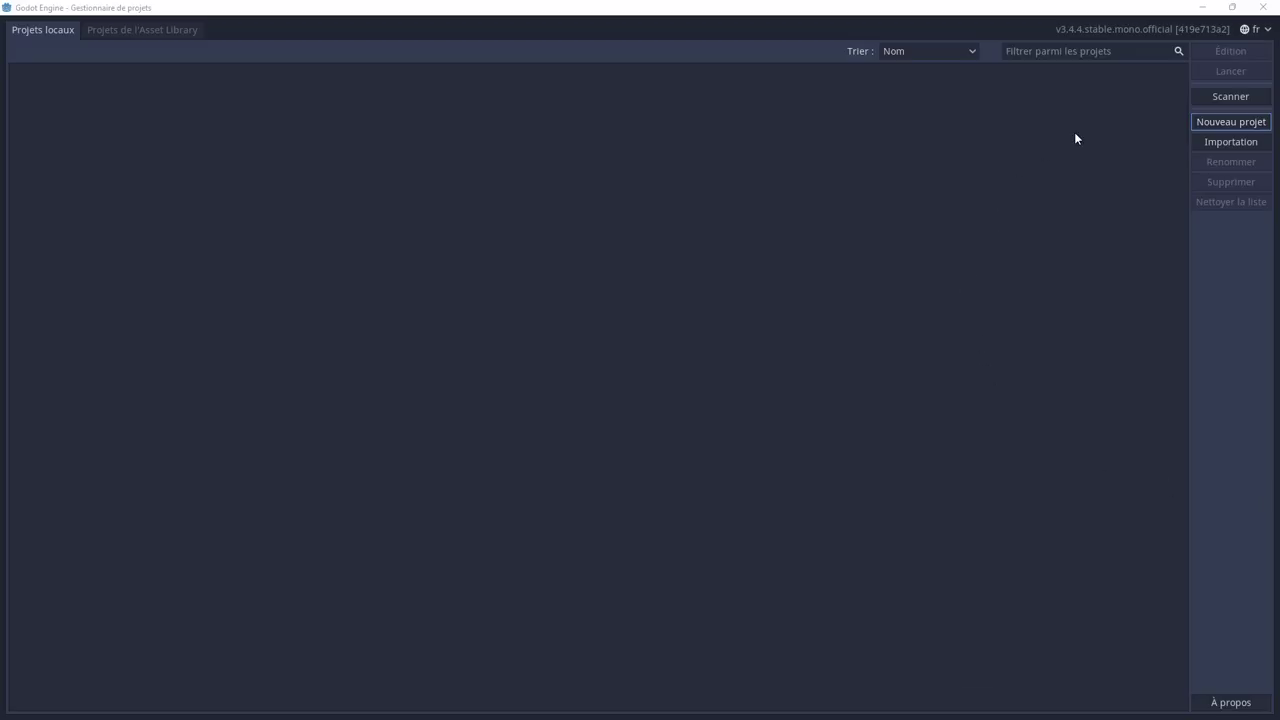
Step: Create the SpriteMove project in a new SpriteMove folder and open it in the editor
{"action": "left_click", "coordinate": [1236, 122]}
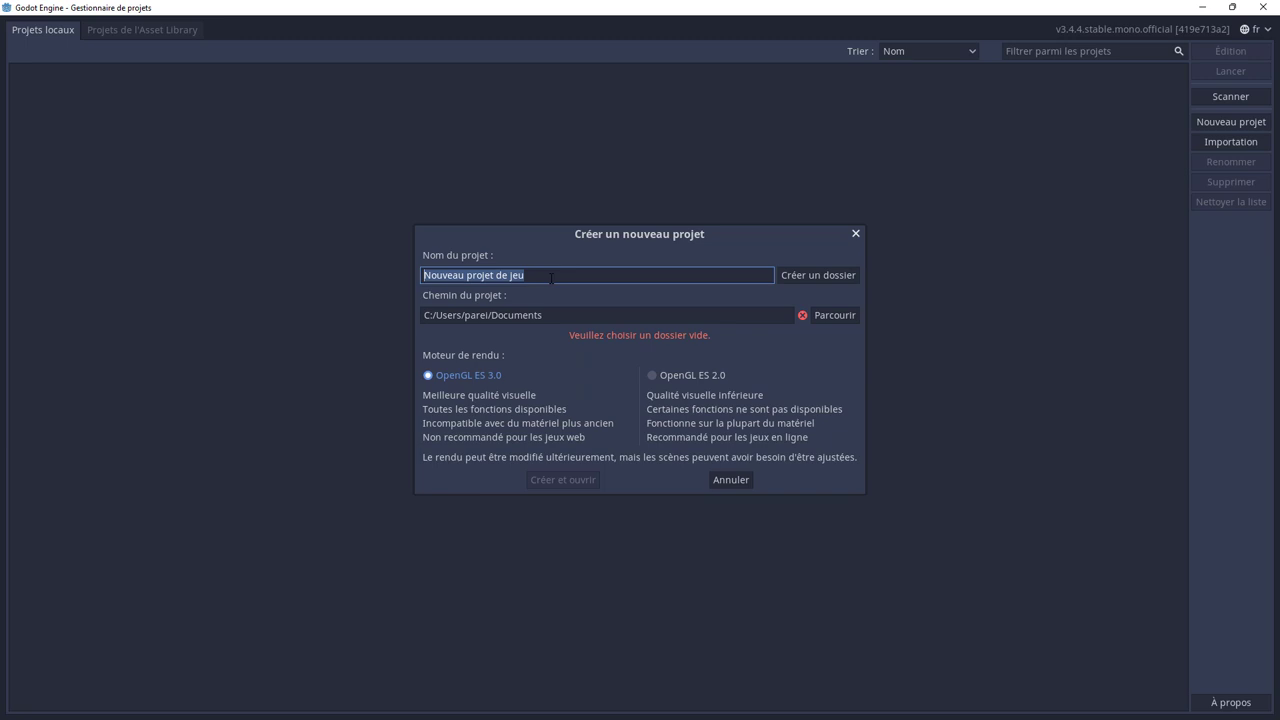
{"action": "type", "text": "Sprite"}
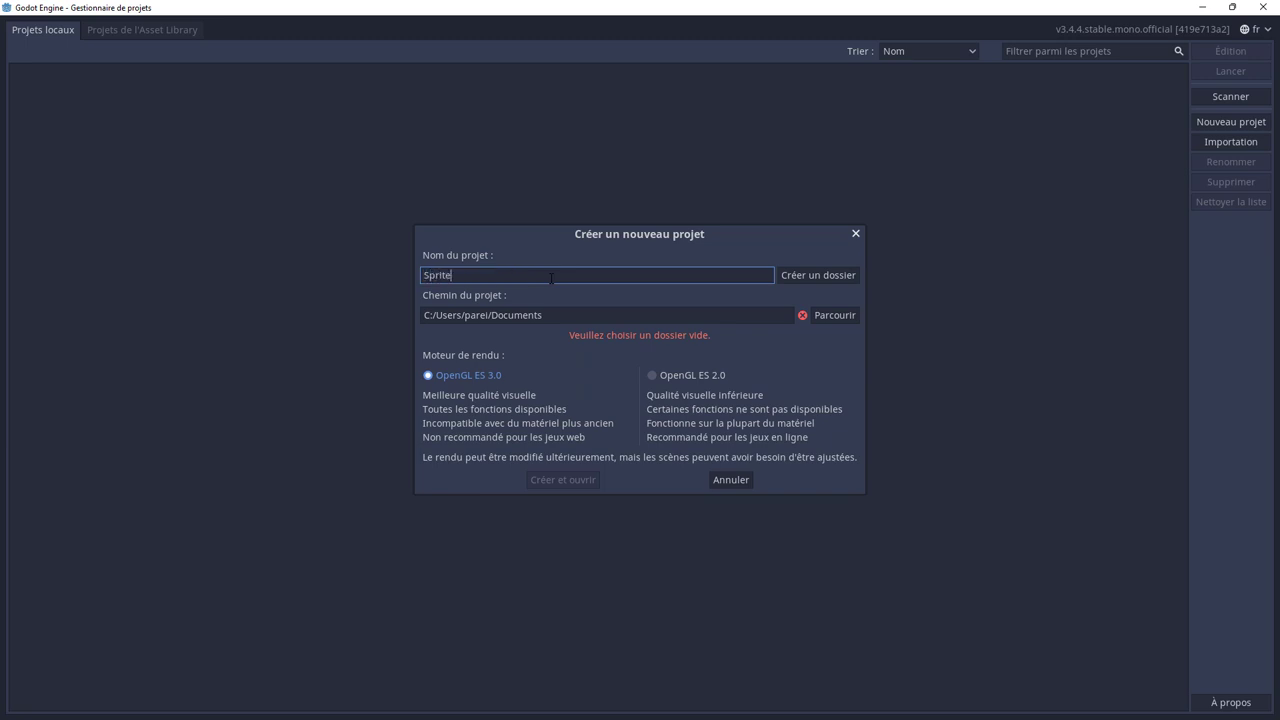
{"action": "type", "text": "Move"}
{"action": "left_click", "coordinate": [813, 277]}
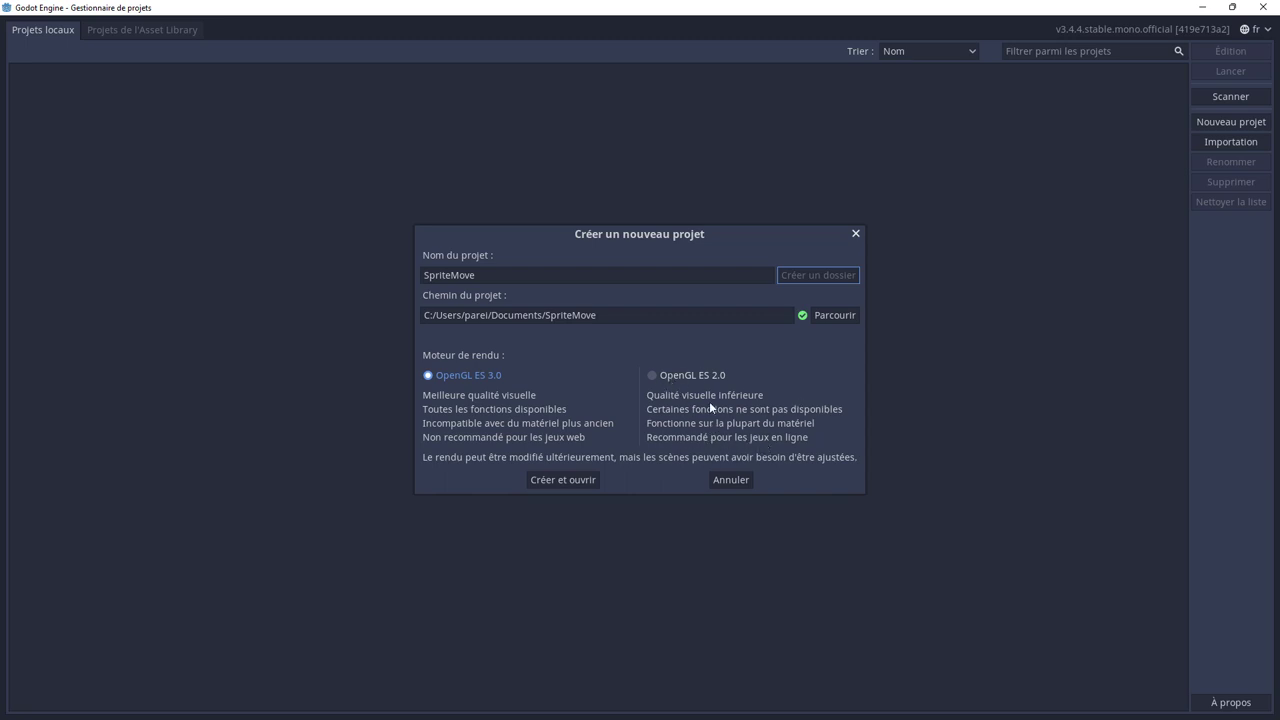
{"action": "left_click", "coordinate": [551, 480]}
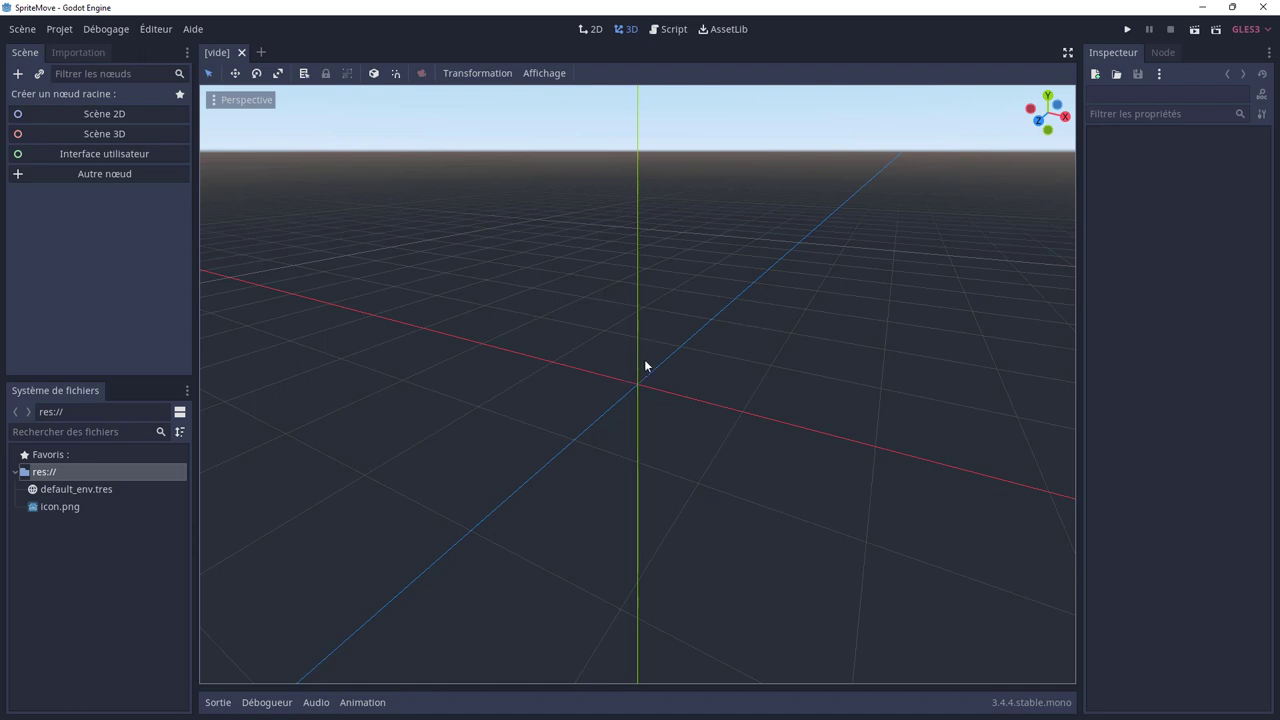
{"action": "mouse_move", "coordinate": [645, 362]}
{"action": "right_mouse_down"}
{"action": "mouse_move", "coordinate": [560, 320]}
{"action": "mouse_move", "coordinate": [600, 300]}
{"action": "right_mouse_up"}
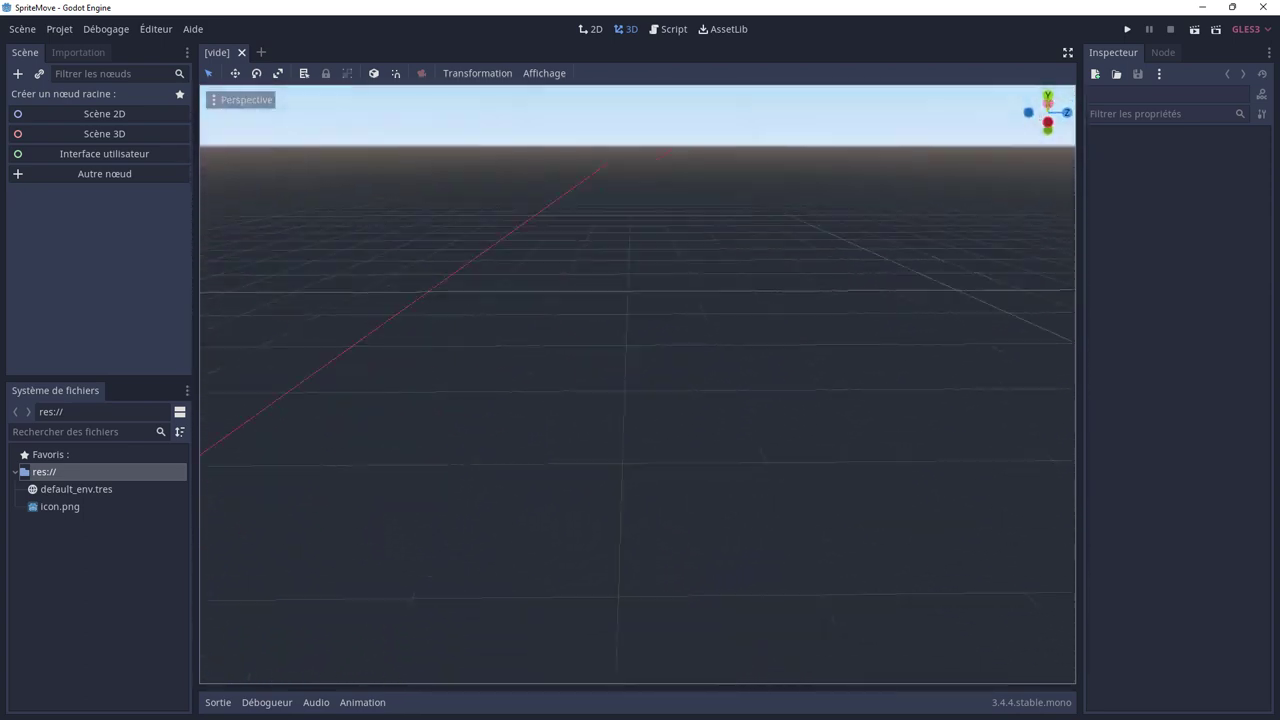
{"action": "right_click_drag", "start_coordinate": [600, 300], "coordinate": [654, 387]}
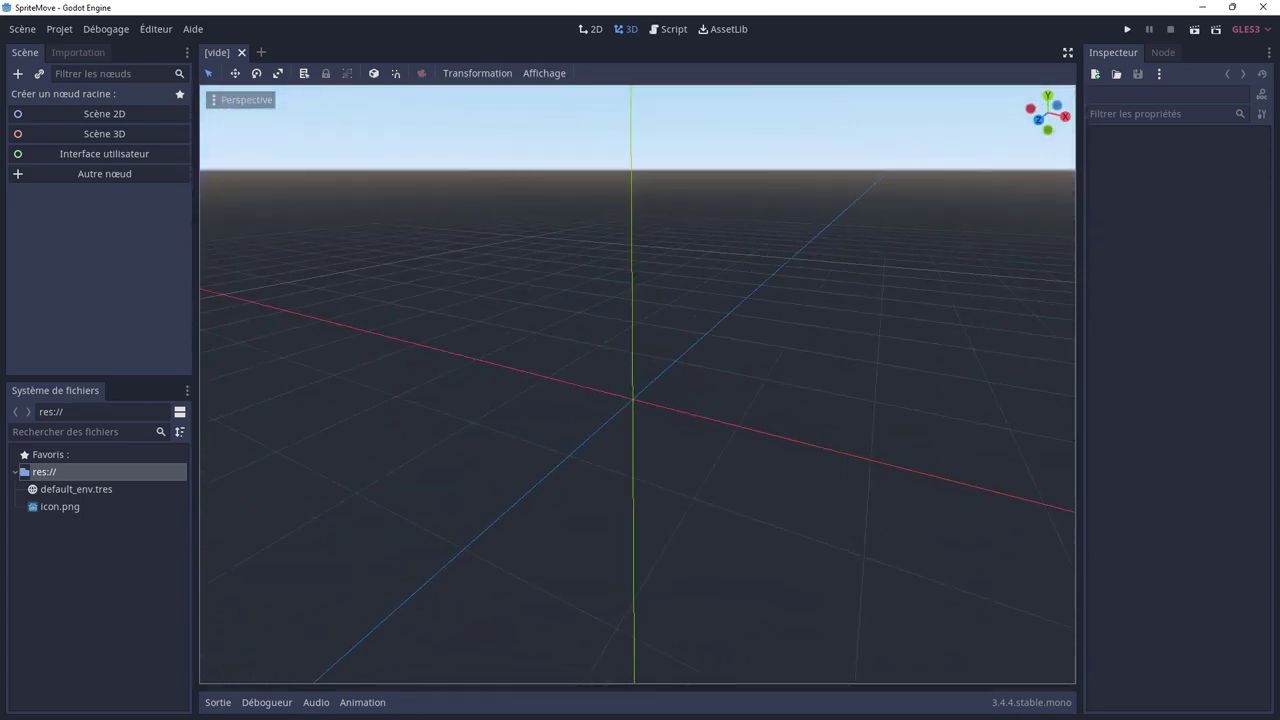
{"action": "scroll", "coordinate": [652, 388], "scroll_direction": "down", "scroll_amount": 2}
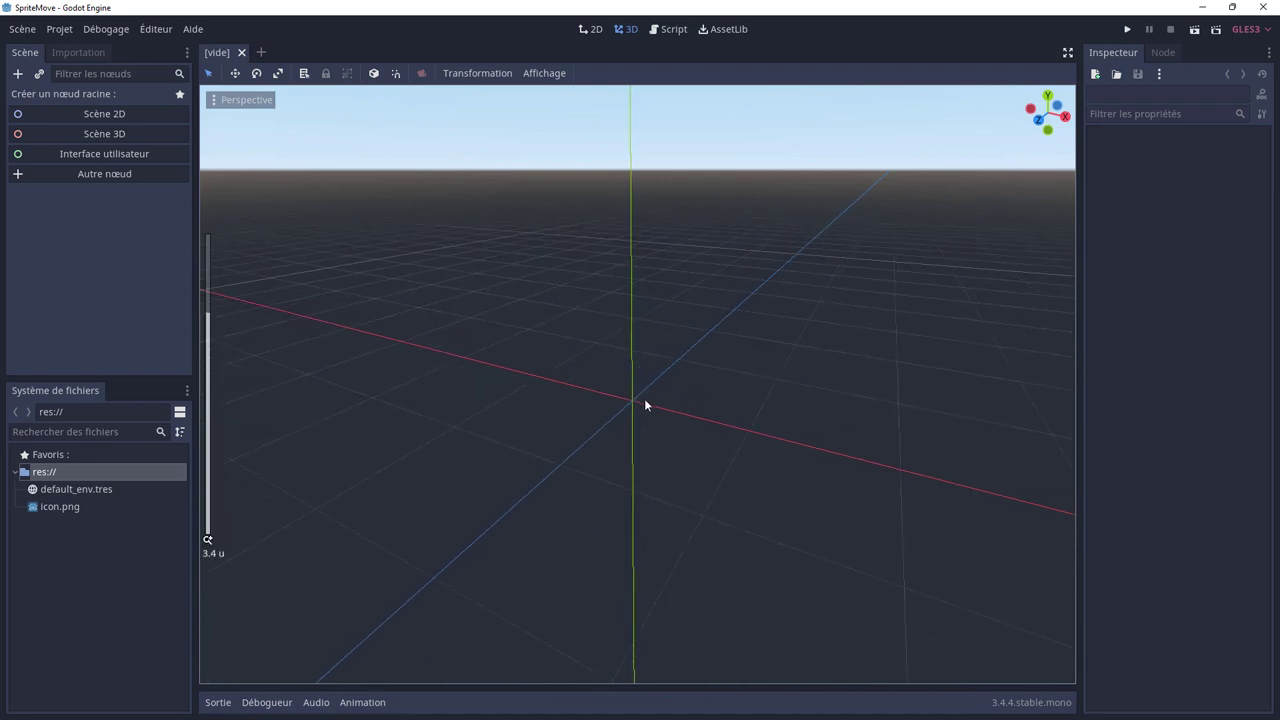
{"action": "scroll", "coordinate": [644, 398], "scroll_direction": "up", "scroll_amount": 1}
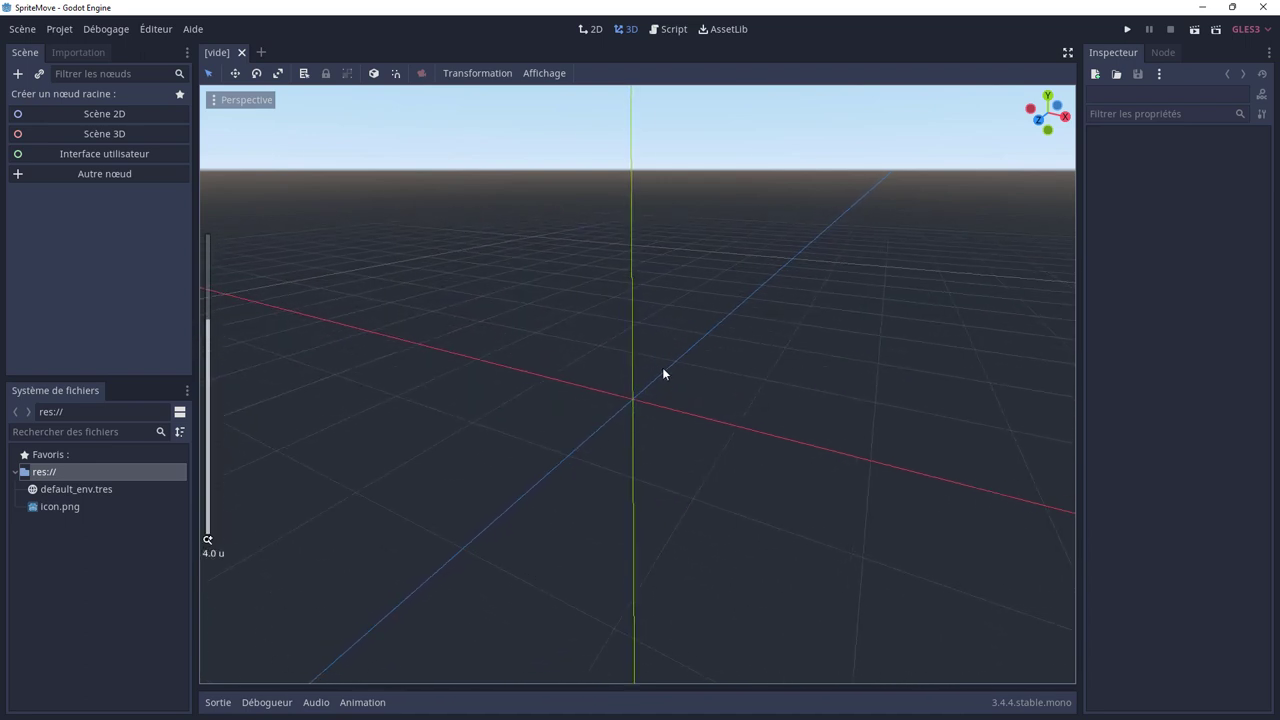
{"action": "mouse_move", "coordinate": [663, 370]}
{"action": "middle_mouse_down"}
{"action": "mouse_move", "coordinate": [576, 384]}
{"action": "mouse_move", "coordinate": [608, 380]}
{"action": "middle_mouse_up"}
{"action": "scroll", "coordinate": [608, 380], "scroll_direction": "down", "scroll_amount": 1}
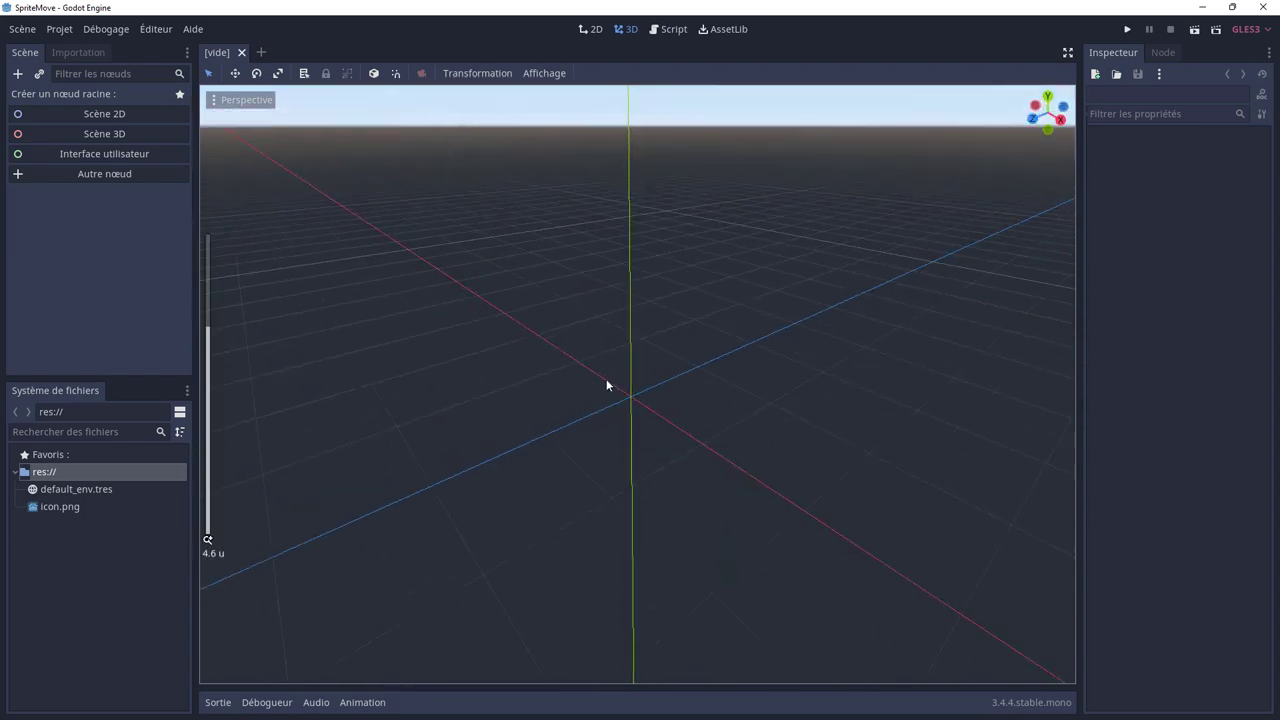
{"action": "left_click_drag", "start_coordinate": [605, 380], "coordinate": [520, 384]}
{"action": "mouse_move", "coordinate": [520, 384]}
{"action": "middle_mouse_down"}
{"action": "mouse_move", "coordinate": [556, 342]}
{"action": "mouse_move", "coordinate": [611, 354]}
{"action": "mouse_move", "coordinate": [640, 380]}
{"action": "mouse_move", "coordinate": [631, 347]}
{"action": "middle_mouse_up"}
{"action": "scroll", "coordinate": [556, 342], "scroll_direction": "down", "scroll_amount": 1}
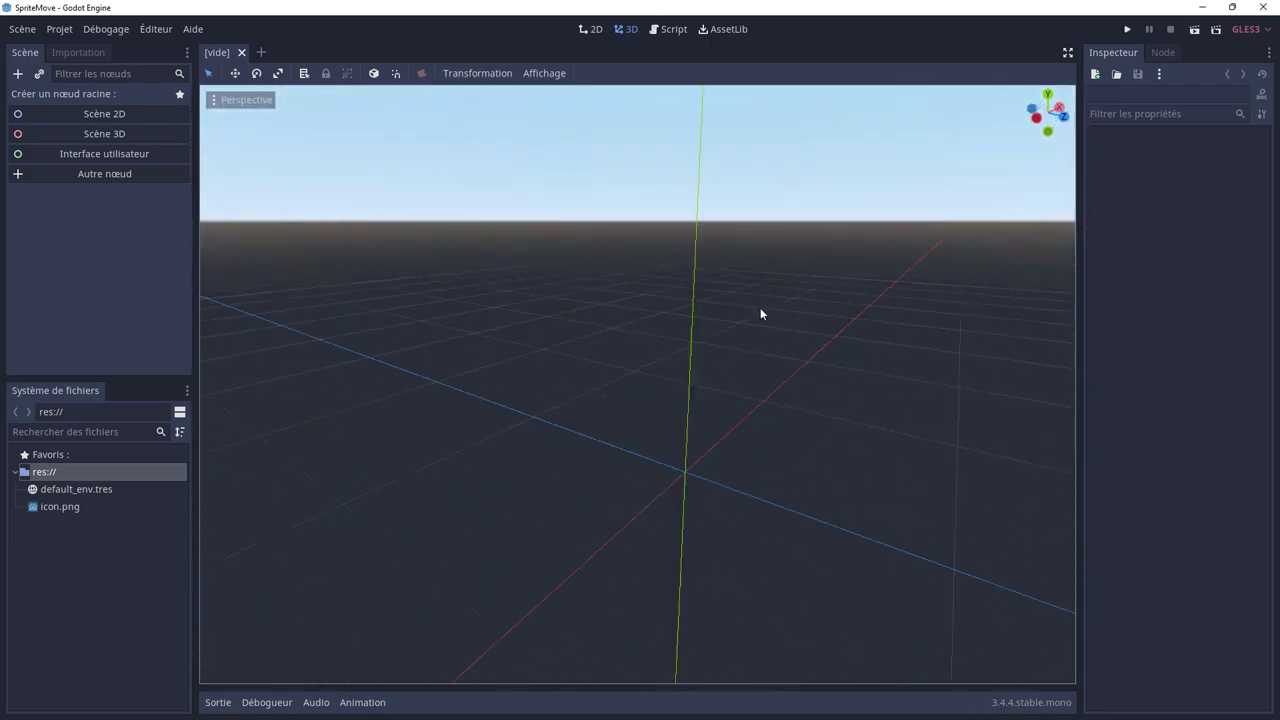
{"action": "scroll", "coordinate": [620, 350], "scroll_direction": "down", "scroll_amount": 3}
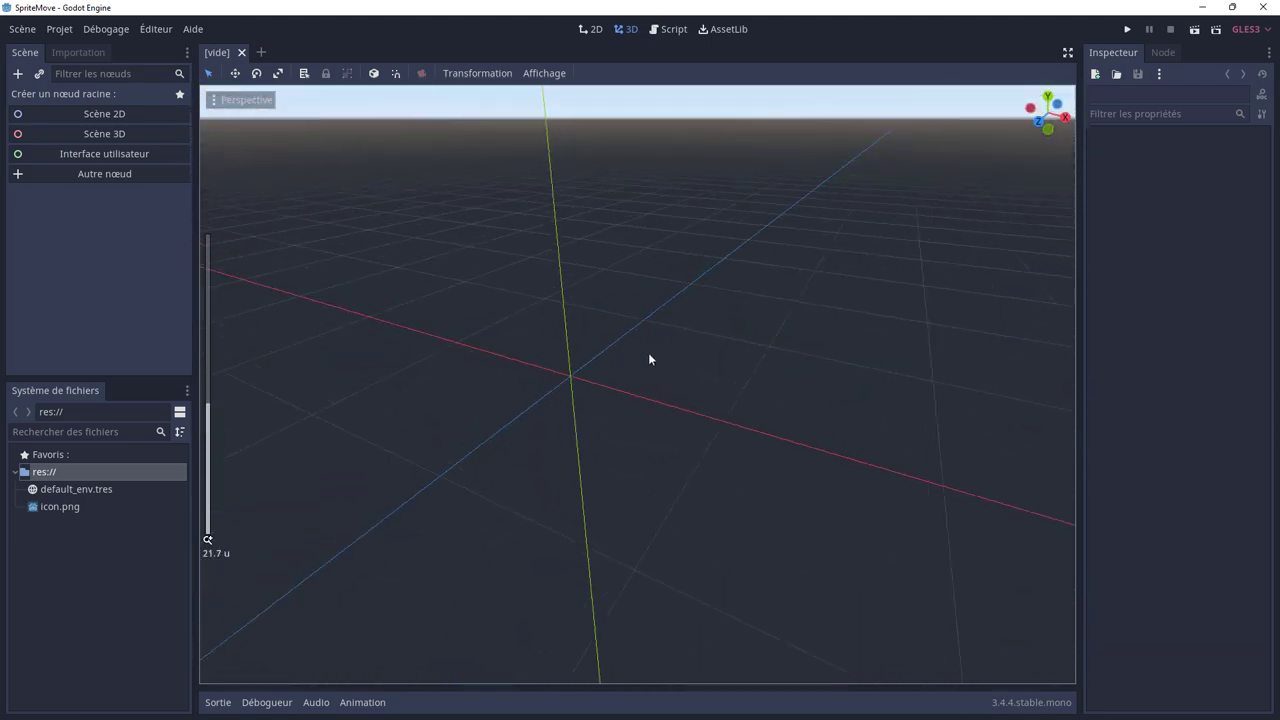
{"action": "mouse_move", "coordinate": [631, 347]}
{"action": "middle_mouse_down"}
{"action": "mouse_move", "coordinate": [545, 362]}
{"action": "mouse_move", "coordinate": [577, 355]}
{"action": "middle_mouse_up"}
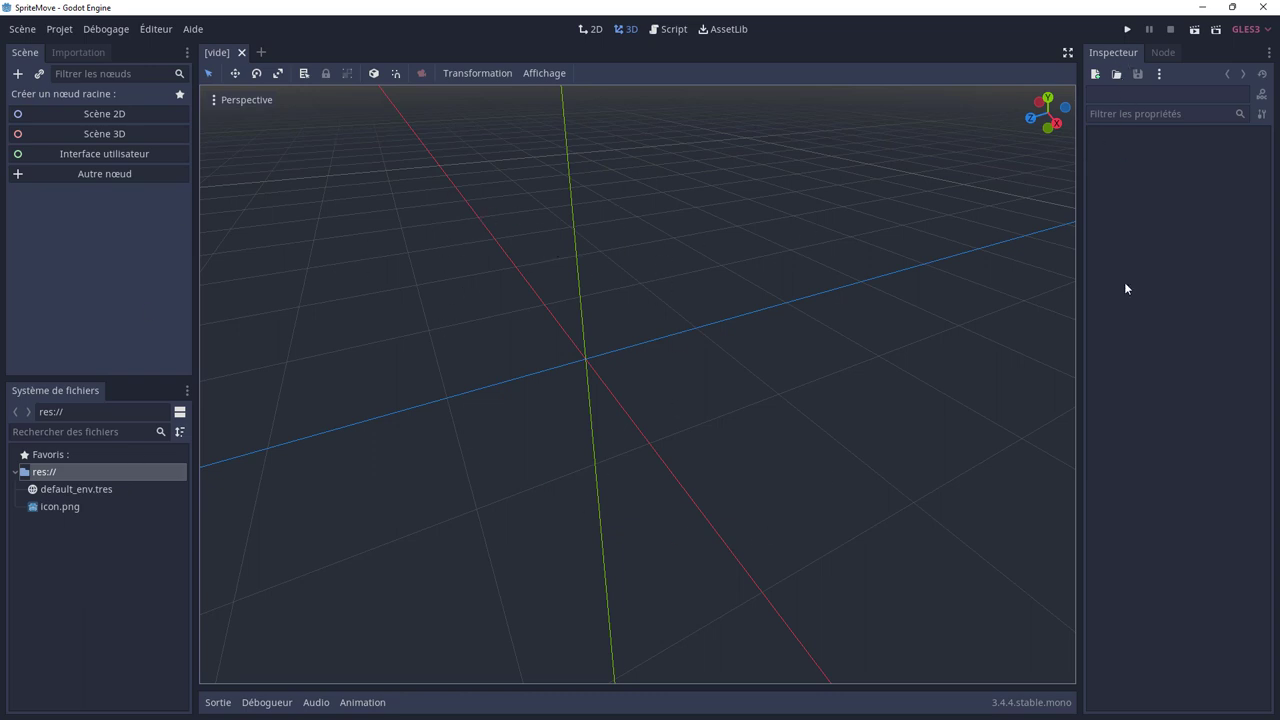
{"action": "left_click", "coordinate": [1162, 55]}
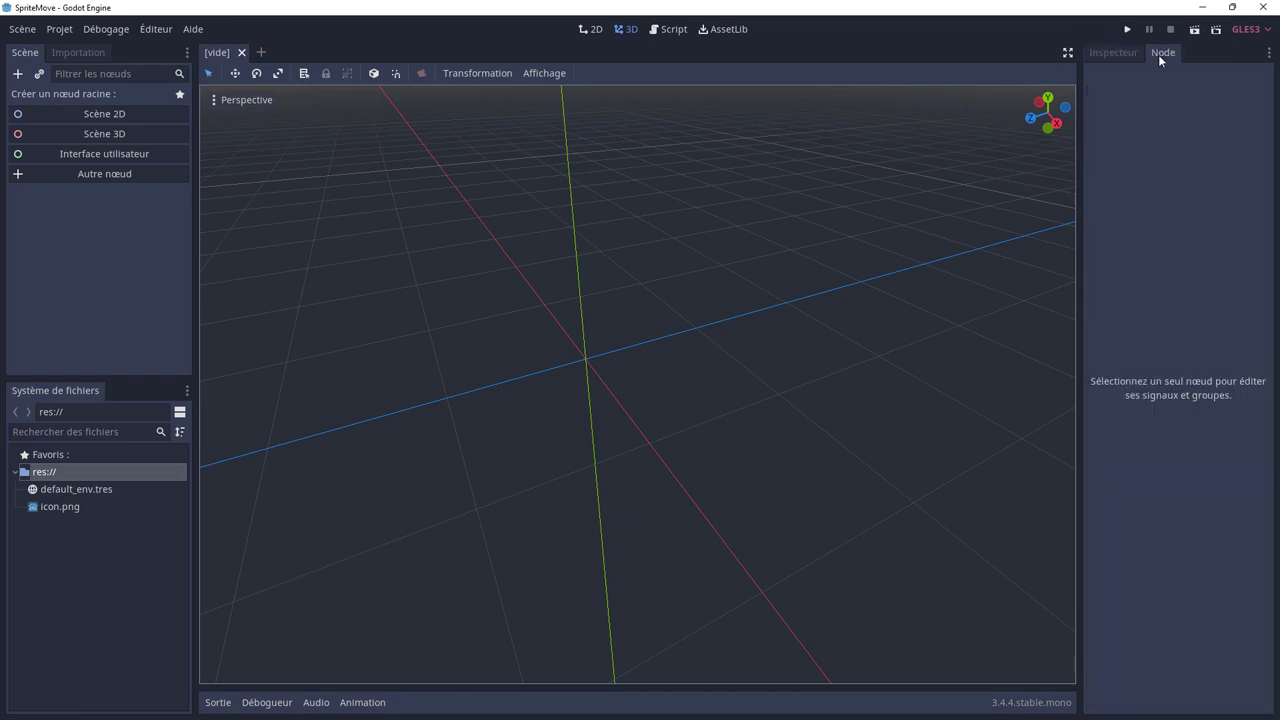
{"action": "left_click", "coordinate": [1124, 54]}
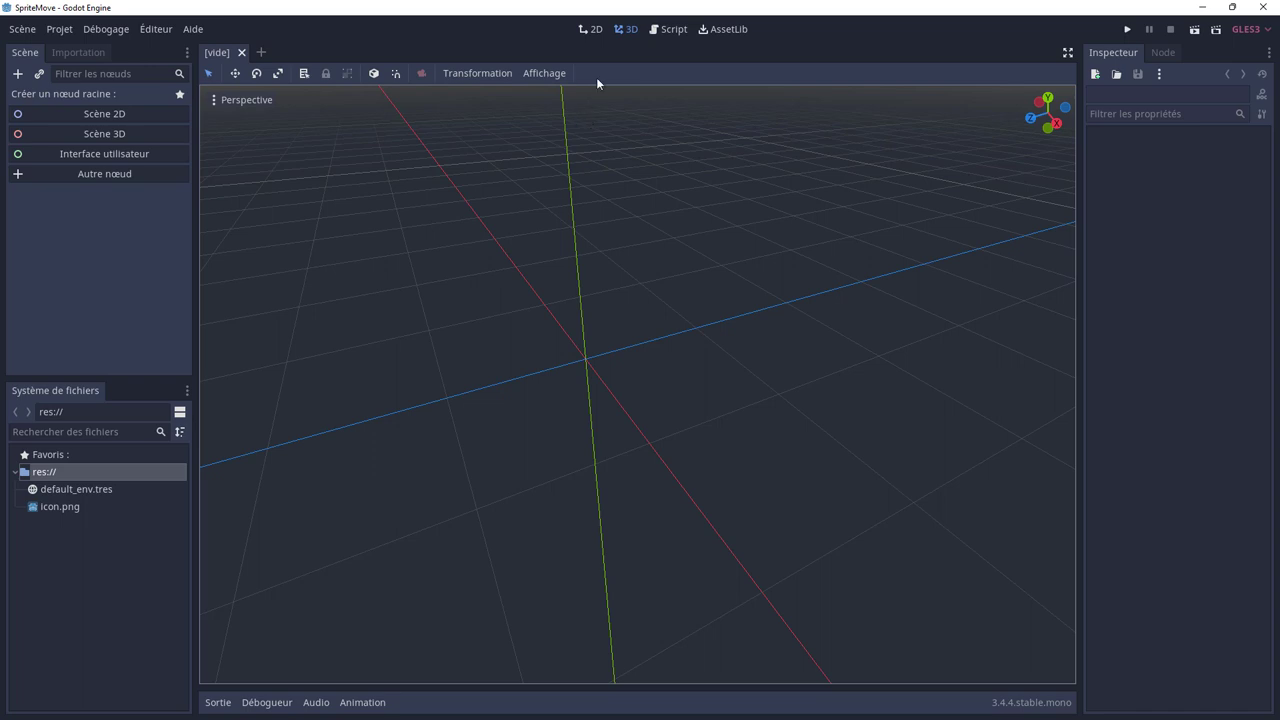
Step: Look through the 2D, 3D, Script and AssetLib workspaces, then return to the 2D workspace
{"action": "left_click", "coordinate": [592, 30]}
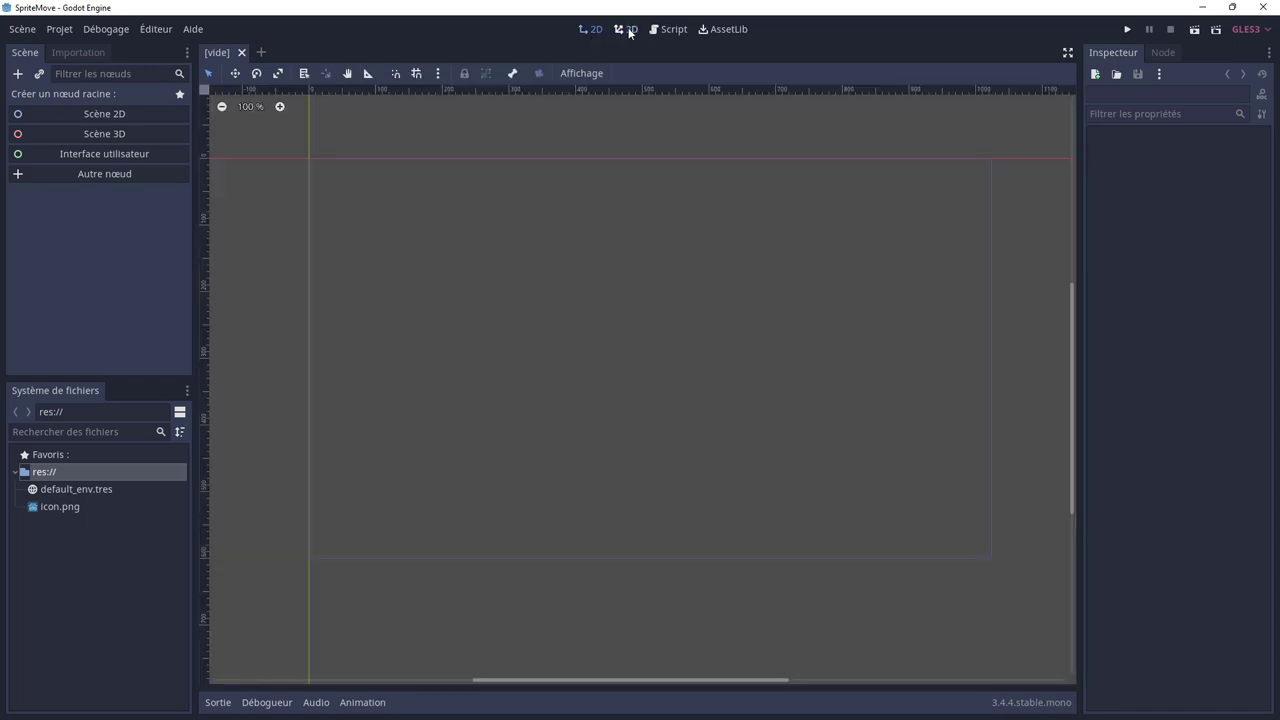
{"action": "left_click", "coordinate": [627, 30]}
{"action": "left_click", "coordinate": [672, 30]}
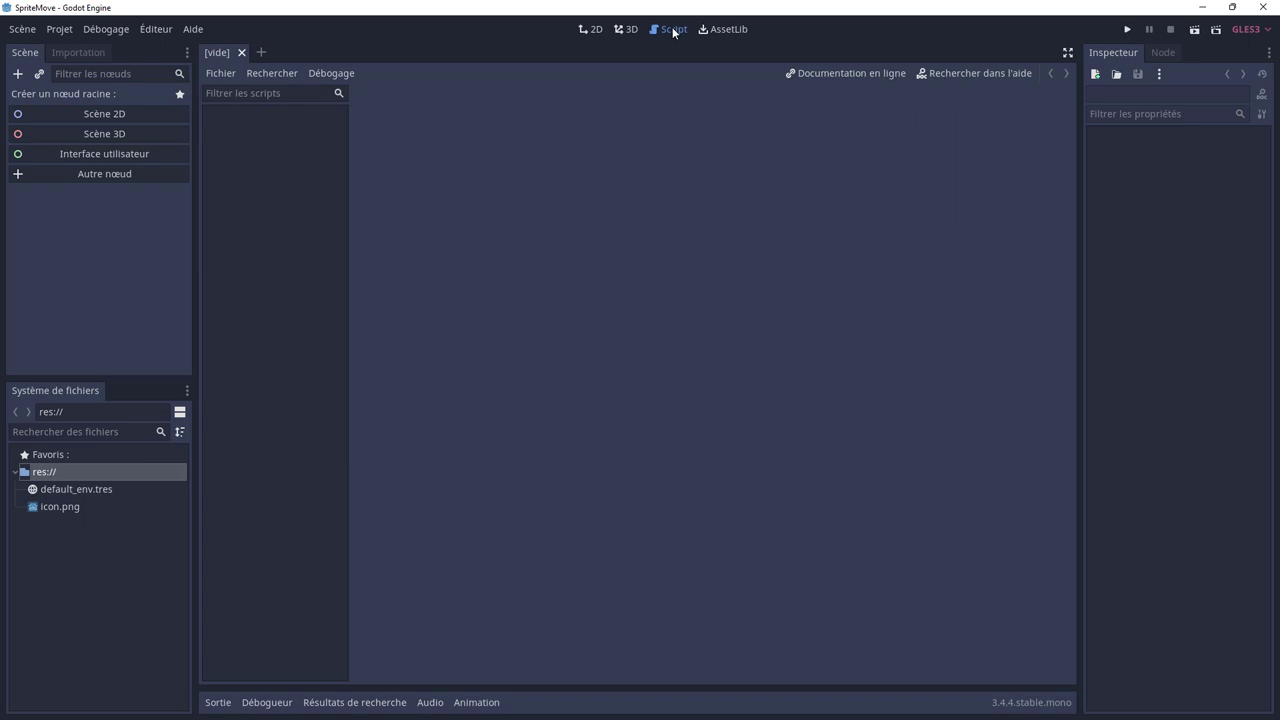
{"action": "left_click", "coordinate": [728, 30]}
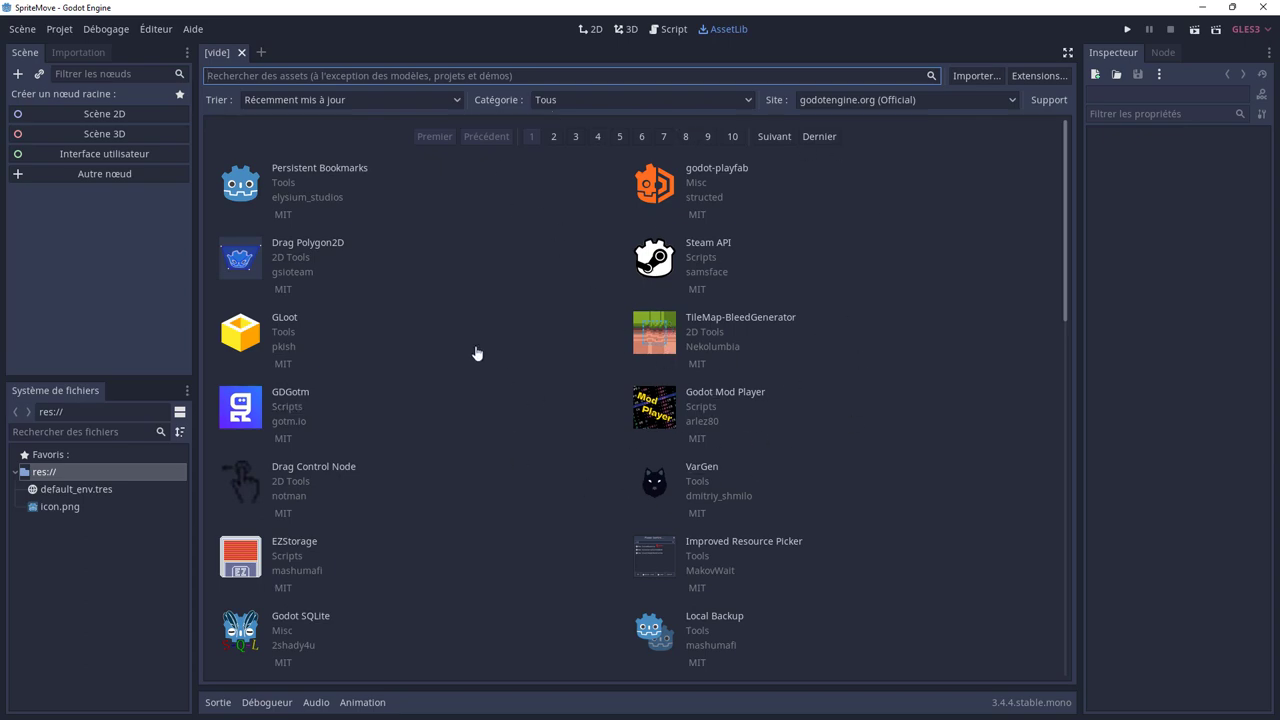
{"action": "scroll", "coordinate": [520, 459], "scroll_direction": "down", "scroll_amount": 5}
{"action": "scroll", "coordinate": [520, 459], "scroll_direction": "up", "scroll_amount": 5}
{"action": "left_click", "coordinate": [596, 29]}
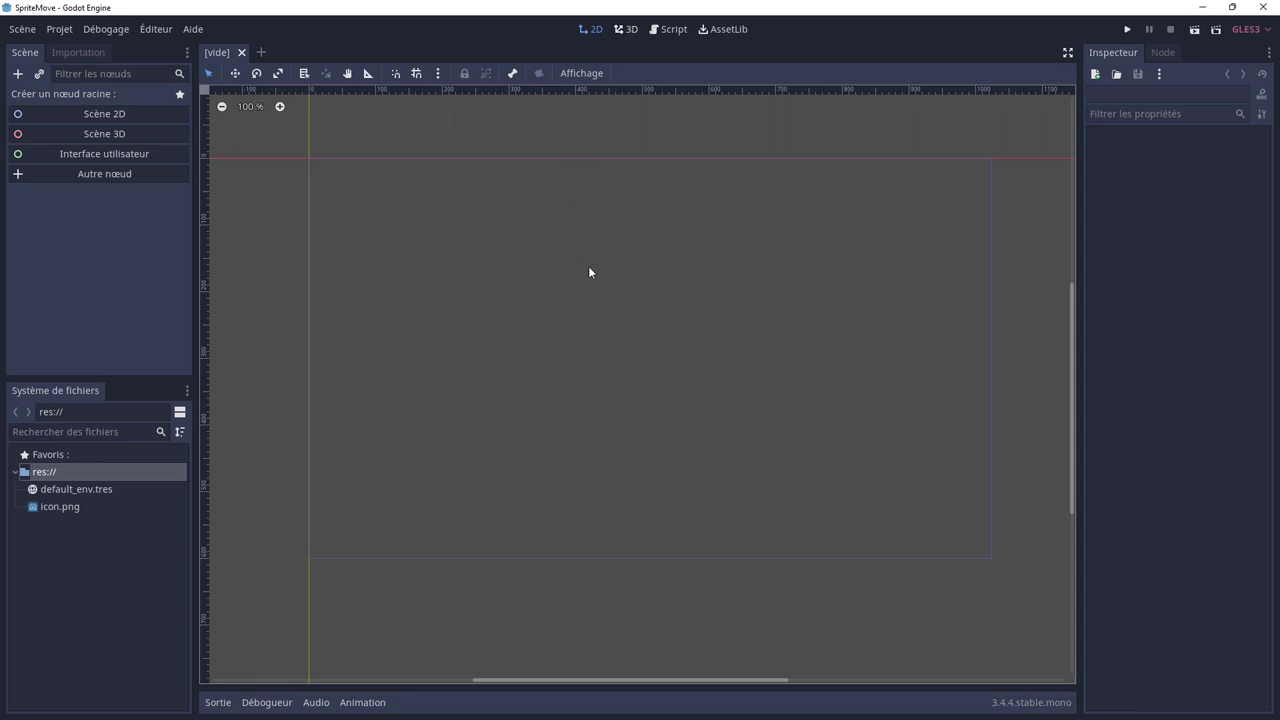
{"action": "scroll", "coordinate": [634, 341], "scroll_direction": "down", "scroll_amount": 2}
{"action": "scroll", "coordinate": [625, 358], "scroll_direction": "up", "scroll_amount": 2}
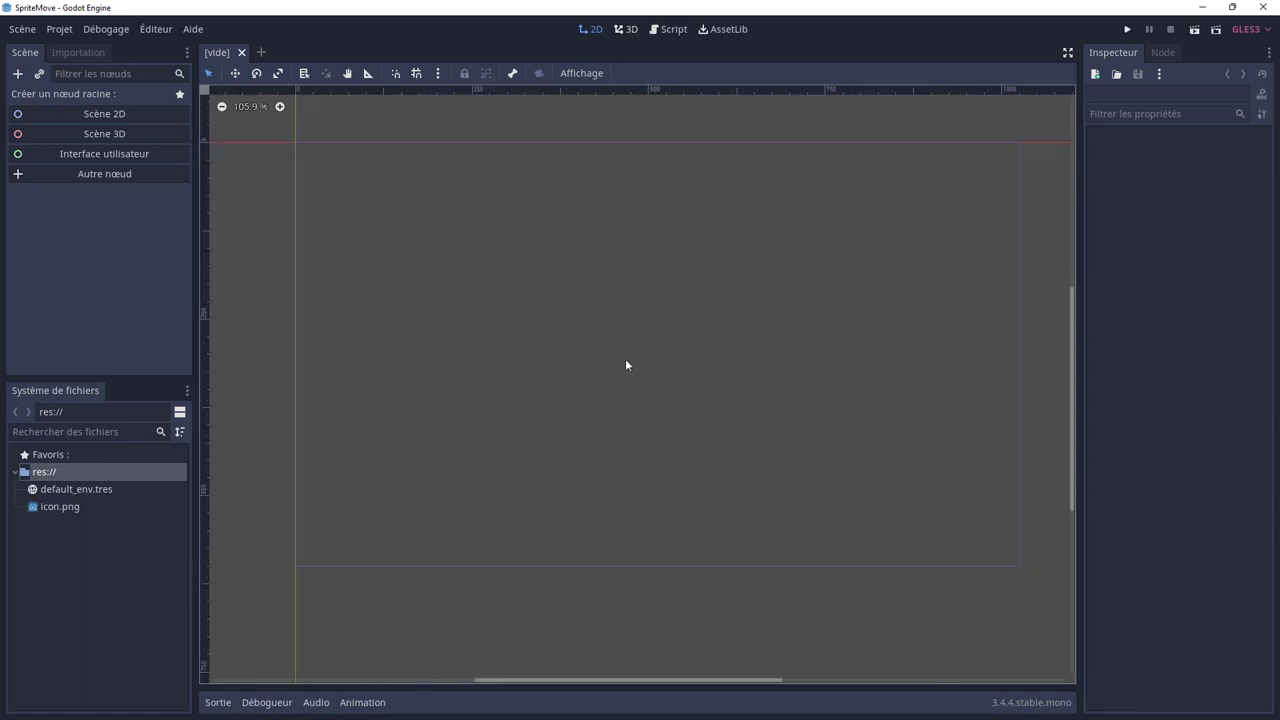
{"action": "scroll", "coordinate": [625, 358], "scroll_direction": "down", "scroll_amount": 2}
{"action": "scroll", "coordinate": [626, 359], "scroll_direction": "up", "scroll_amount": 1}
{"action": "mouse_move", "coordinate": [630, 357]}
{"action": "middle_mouse_down"}
{"action": "mouse_move", "coordinate": [783, 435]}
{"action": "mouse_move", "coordinate": [626, 360]}
{"action": "middle_mouse_up"}
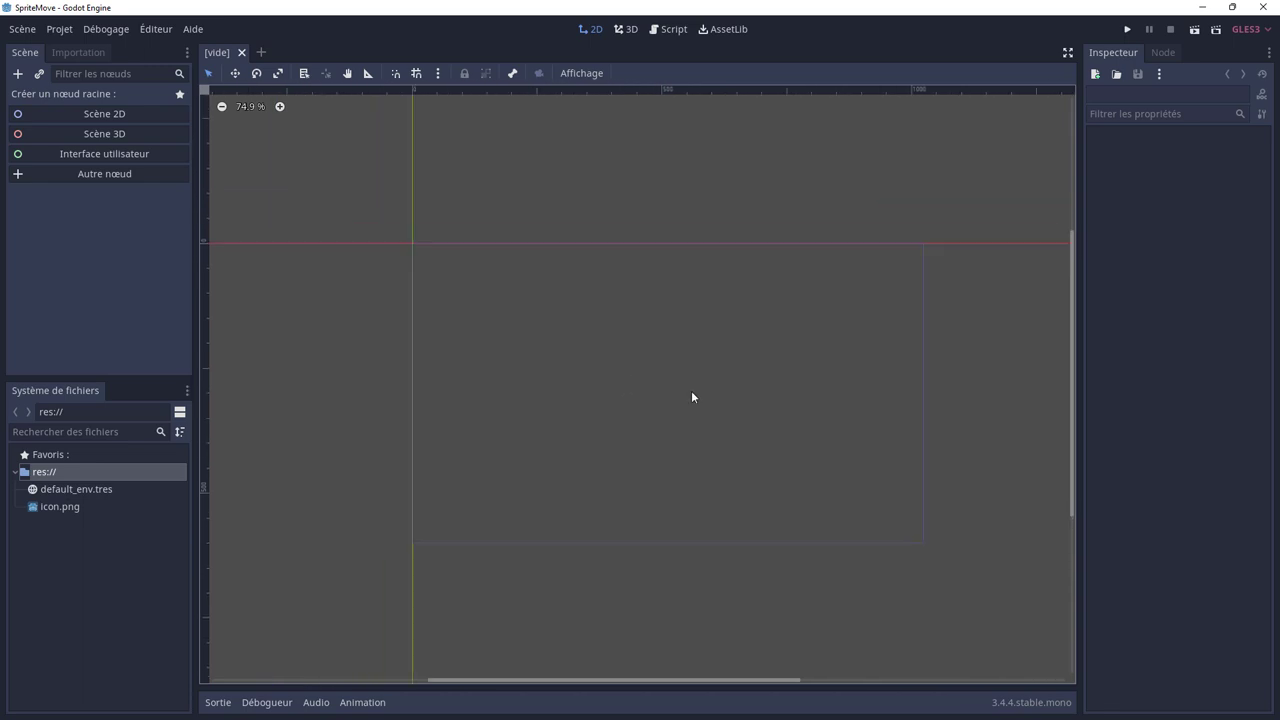
{"action": "scroll", "coordinate": [624, 355], "scroll_direction": "up", "scroll_amount": 1}
{"action": "scroll", "coordinate": [612, 356], "scroll_direction": "up", "scroll_amount": 1}
{"action": "scroll", "coordinate": [605, 357], "scroll_direction": "up", "scroll_amount": 1}
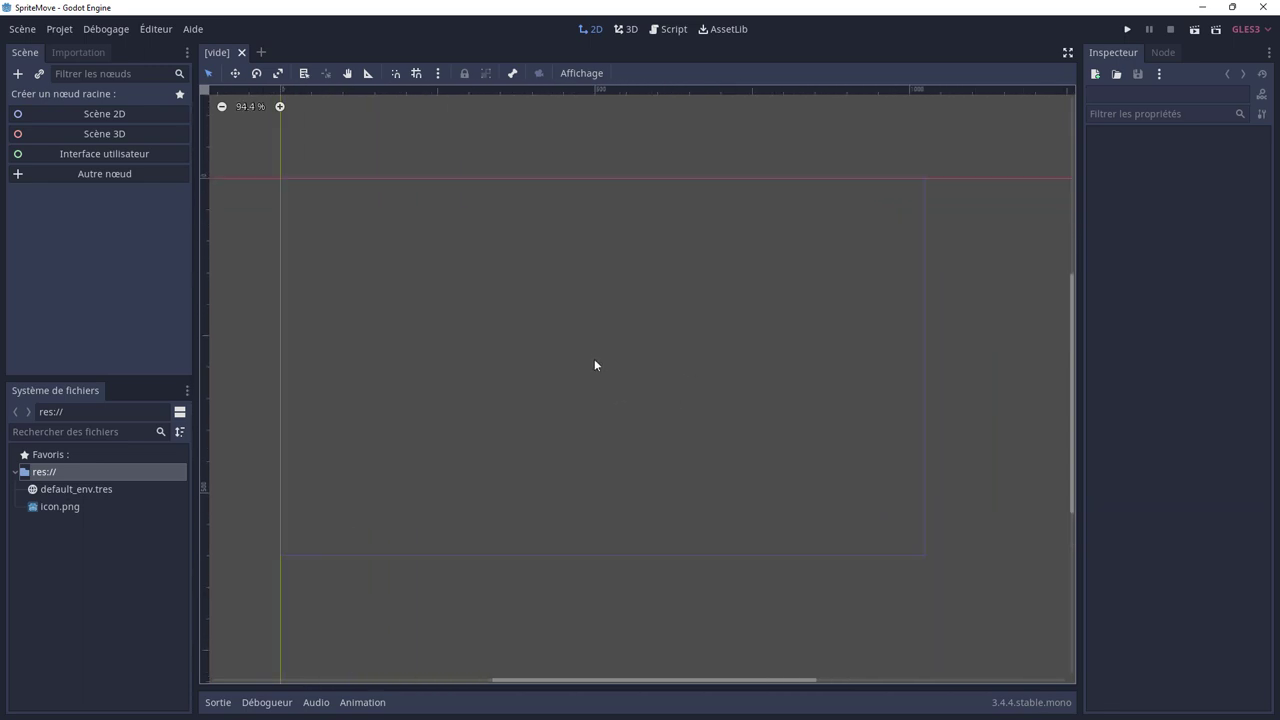
{"action": "scroll", "coordinate": [620, 362], "scroll_direction": "up", "scroll_amount": 1}
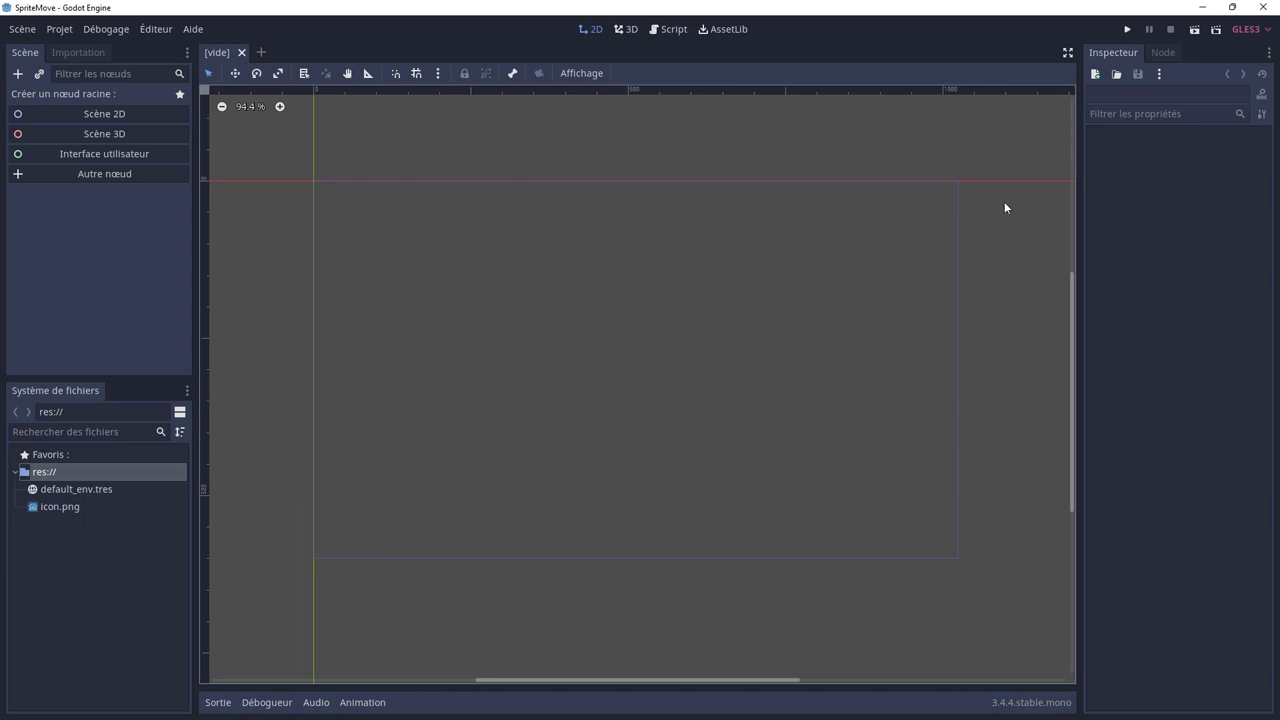
{"action": "scroll", "coordinate": [524, 471], "scroll_direction": "down", "scroll_amount": 2}
{"action": "scroll", "coordinate": [590, 502], "scroll_direction": "down", "scroll_amount": 5}
{"action": "scroll", "coordinate": [631, 522], "scroll_direction": "up", "scroll_amount": 1}
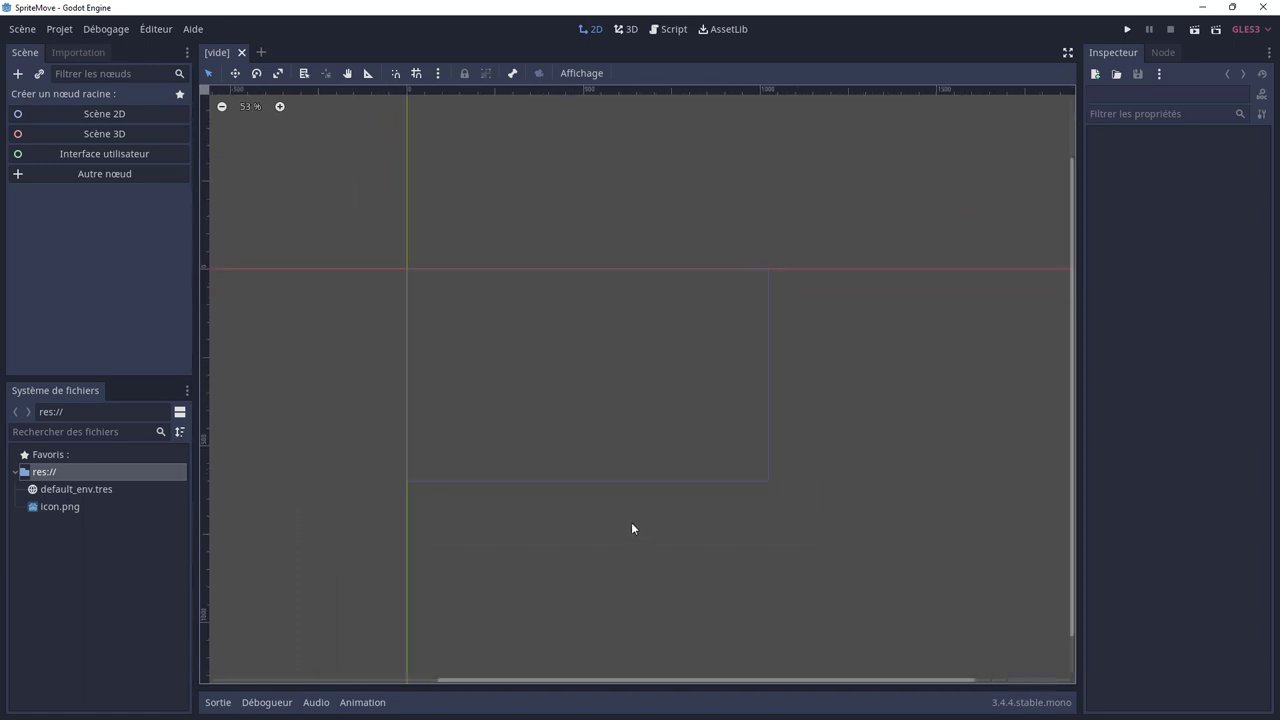
{"action": "scroll", "coordinate": [627, 525], "scroll_direction": "up", "scroll_amount": 2}
{"action": "middle_click_drag", "start_coordinate": [592, 389], "coordinate": [614, 445]}
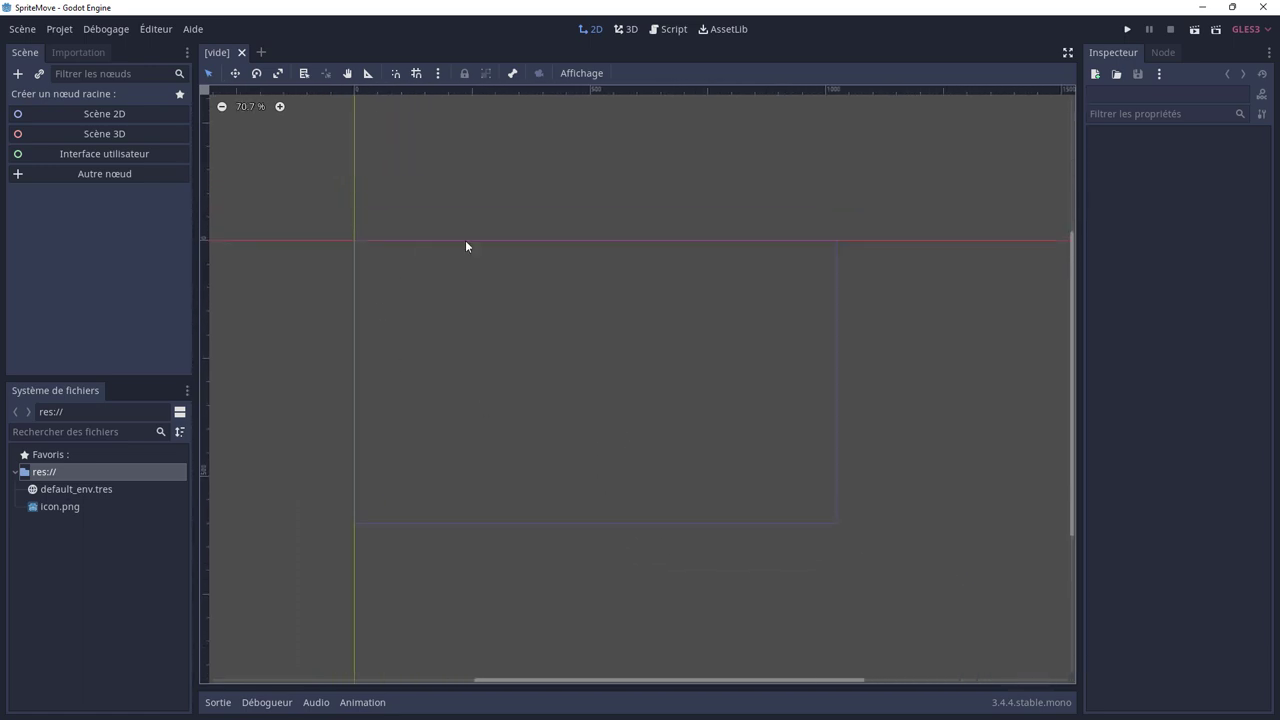
{"action": "scroll", "coordinate": [660, 459], "scroll_direction": "up", "scroll_amount": 1}
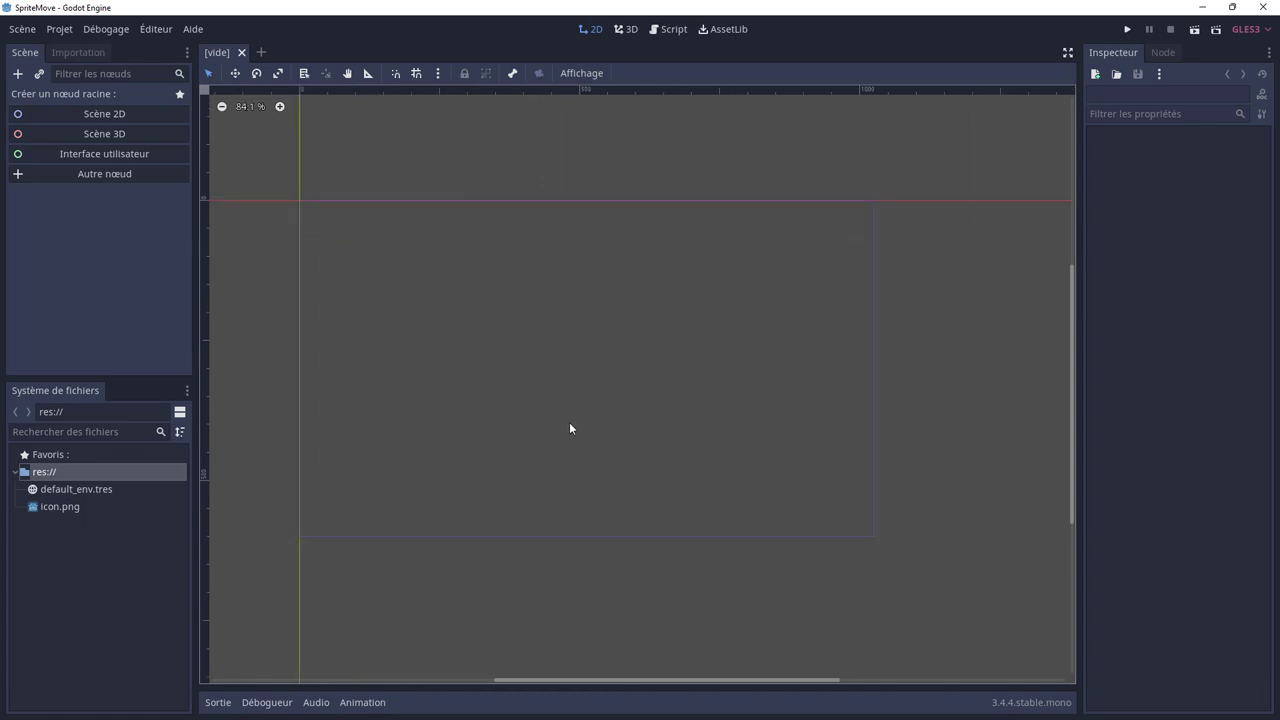
{"action": "middle_click_drag", "start_coordinate": [569, 422], "coordinate": [577, 432]}
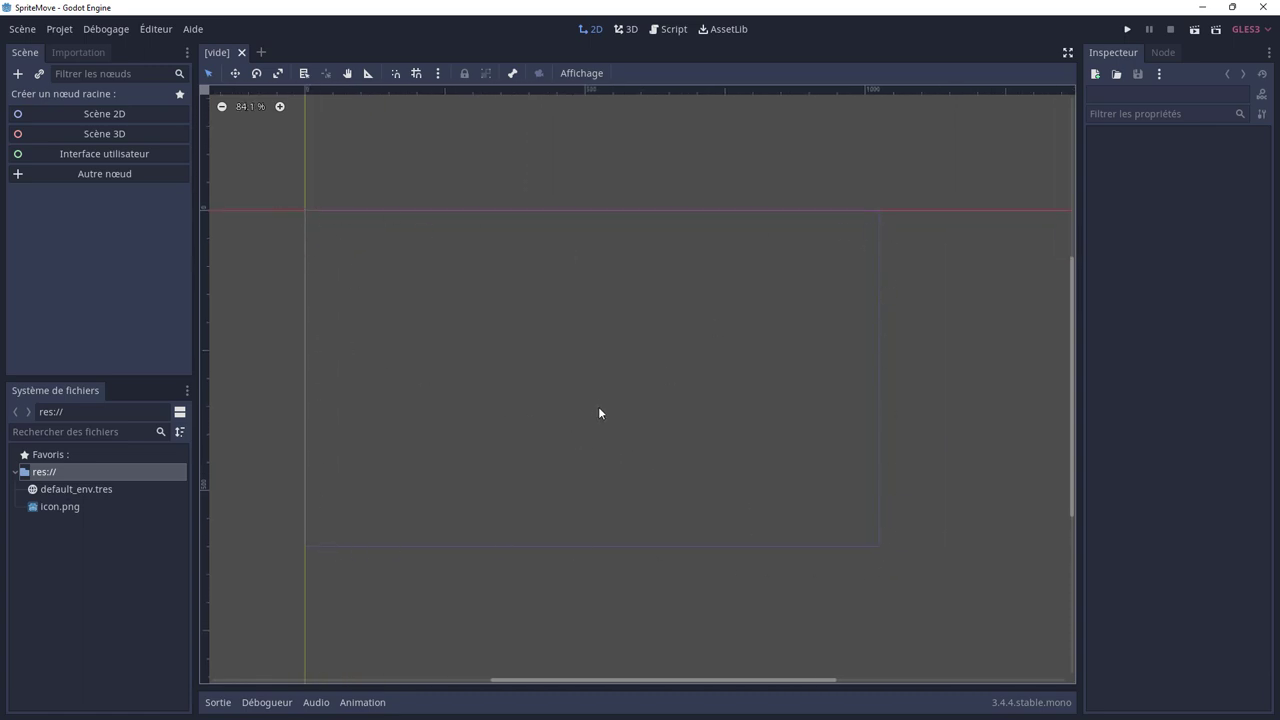
{"action": "scroll", "coordinate": [600, 408], "scroll_direction": "down", "scroll_amount": 1}
{"action": "middle_click_drag", "start_coordinate": [606, 405], "coordinate": [648, 401]}
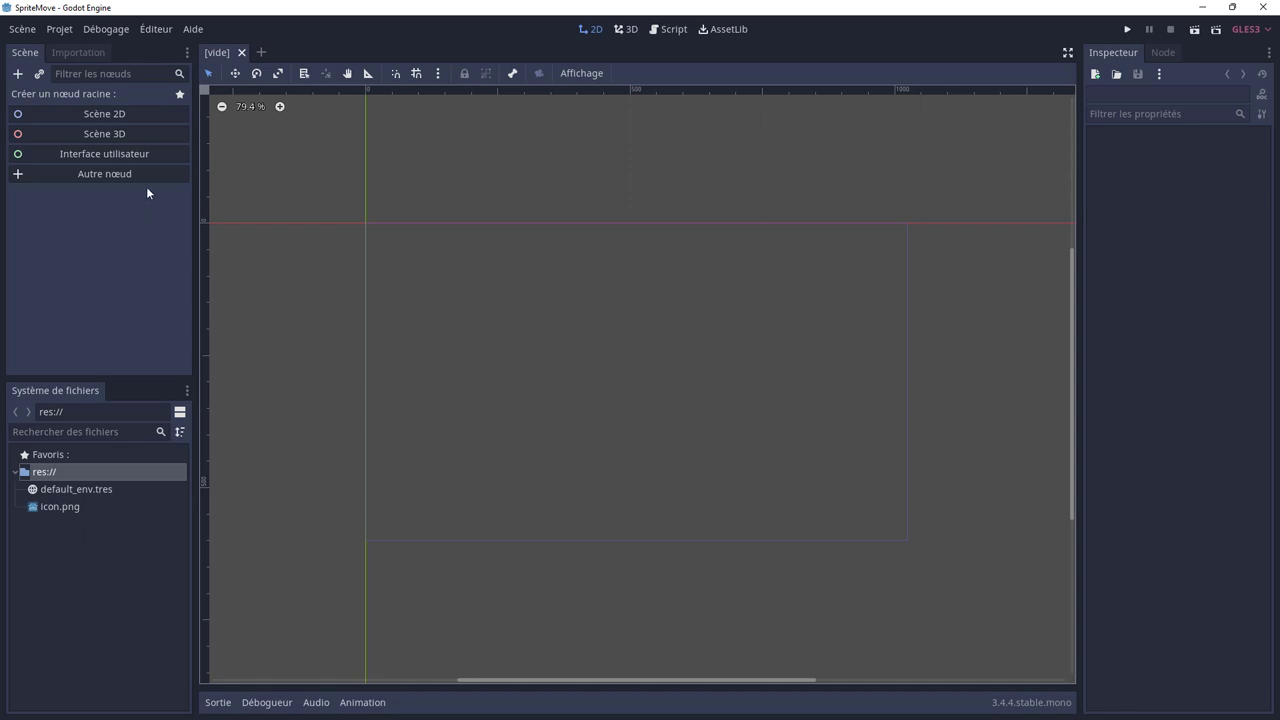
Step: Create a Node2D root node and rename it NodePrototype
{"action": "left_click", "coordinate": [79, 121]}
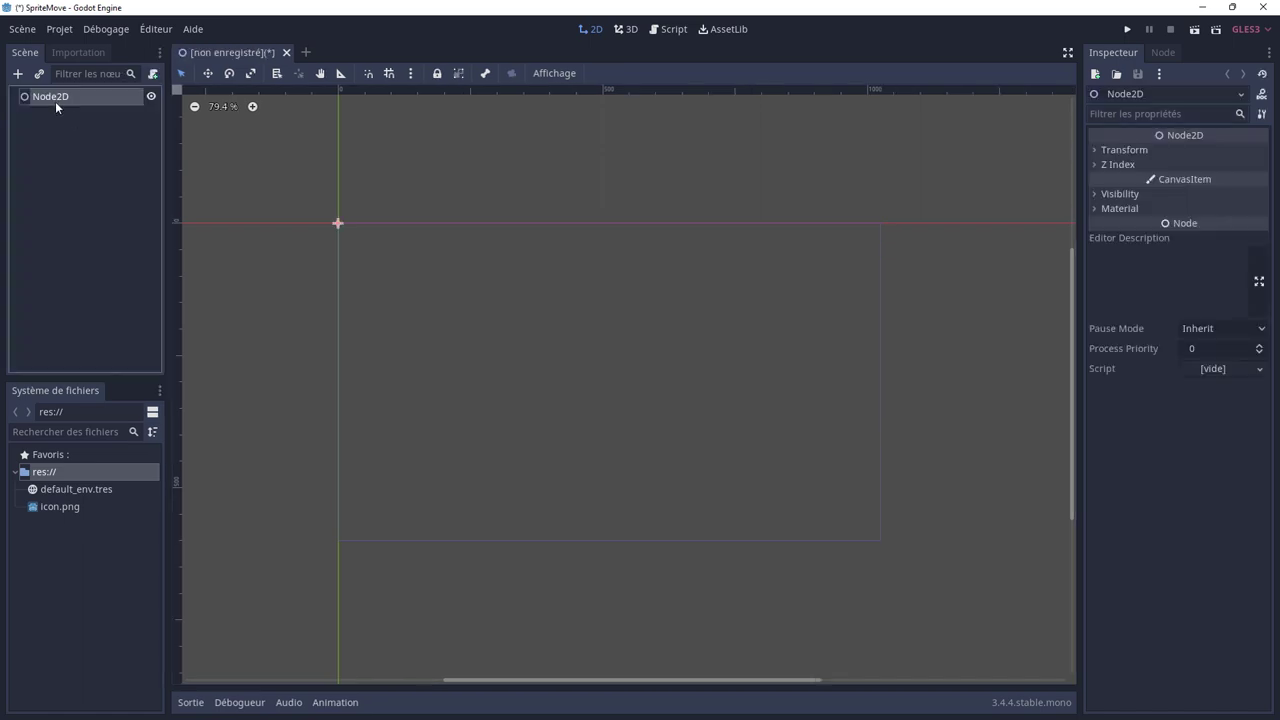
{"action": "double_click", "coordinate": [48, 98]}
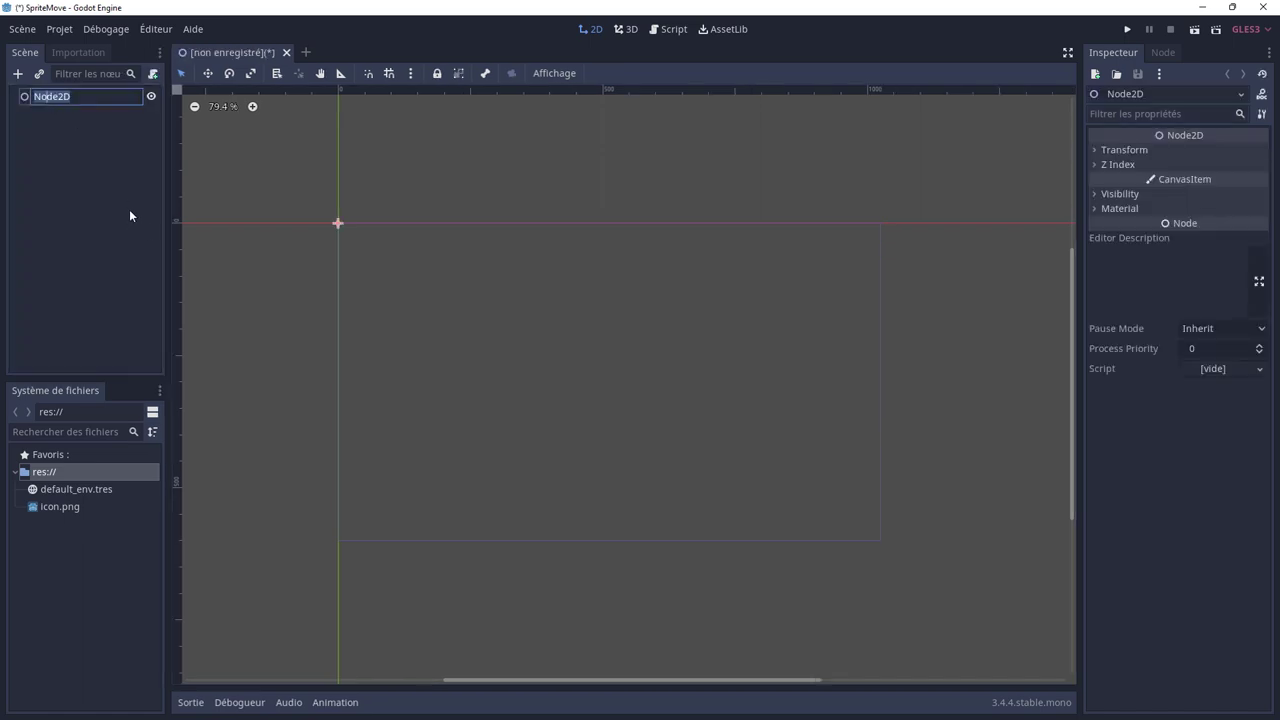
{"action": "key", "text": "End"}
{"action": "key", "text": "shift+Left"}
{"action": "key", "text": "shift+Left"}
{"action": "type", "text": "Protot"}
{"action": "type", "text": "ype"}
{"action": "key", "text": "Return"}
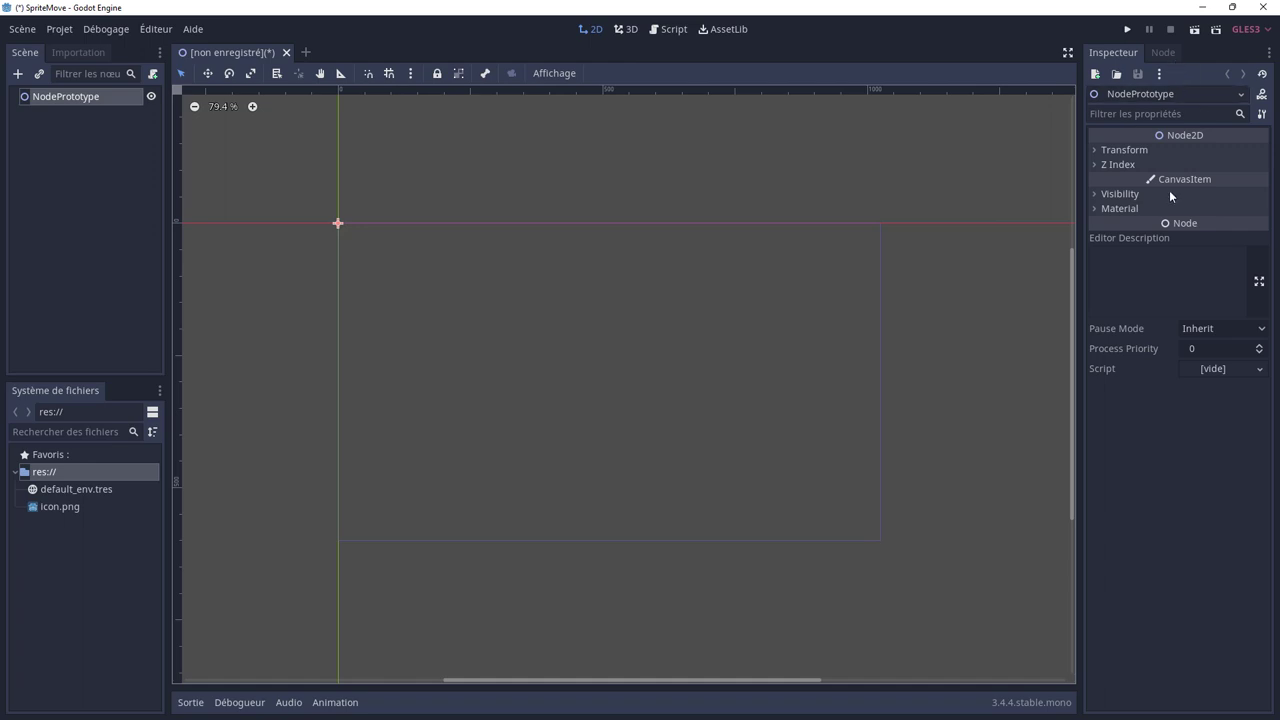
Step: Glance at the Transform and Z Index properties, then inspect the icon.png texture
{"action": "left_click", "coordinate": [1096, 150]}
{"action": "left_click", "coordinate": [1095, 152]}
{"action": "left_click", "coordinate": [1093, 165]}
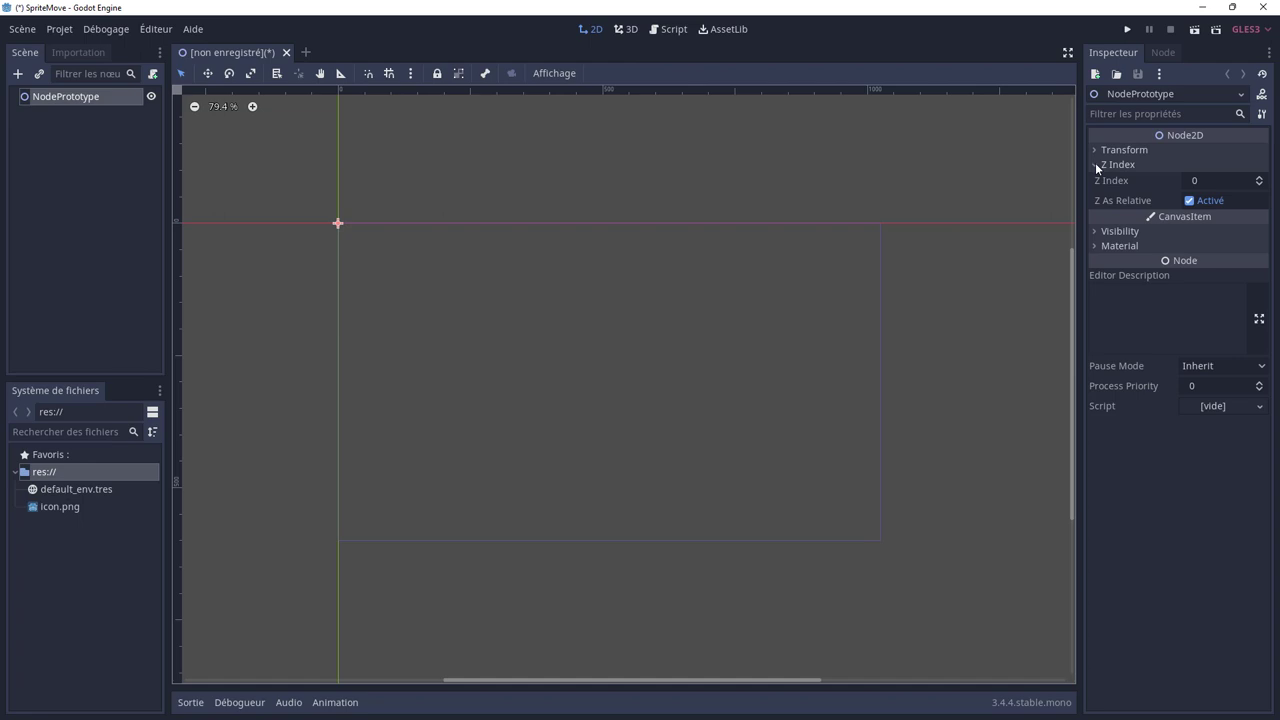
{"action": "left_click", "coordinate": [1095, 164]}
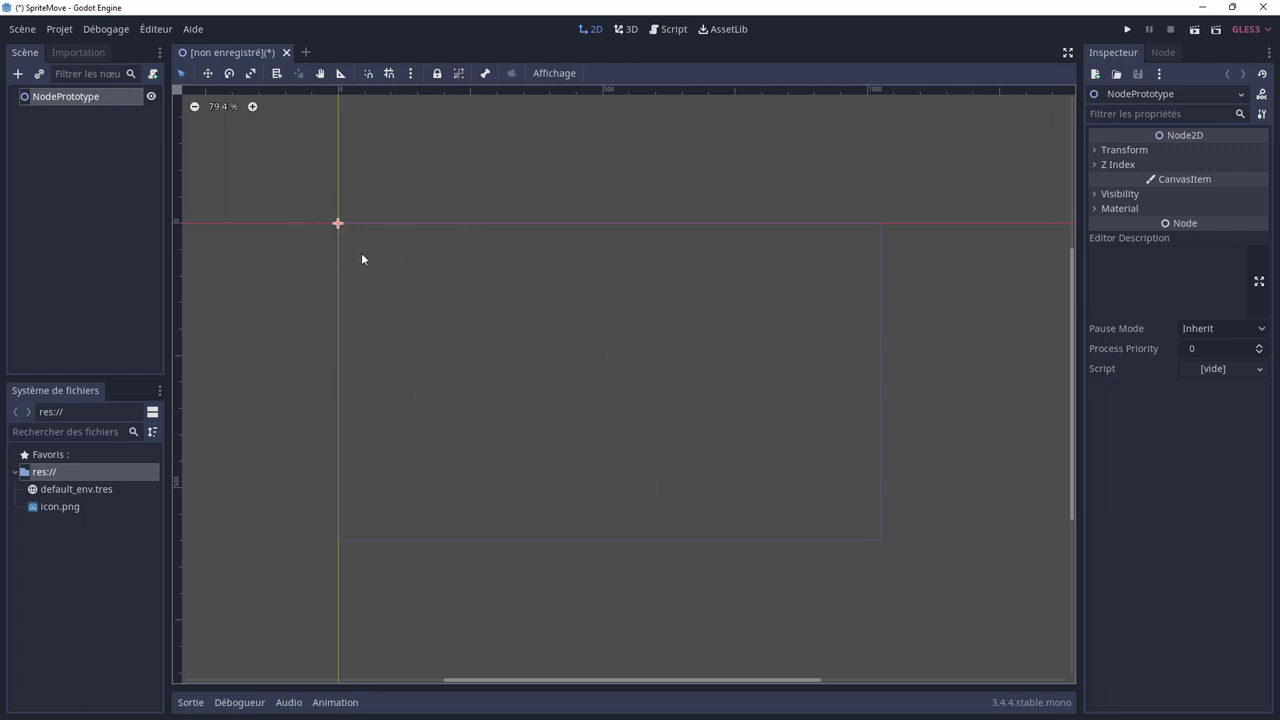
{"action": "left_click", "coordinate": [55, 507]}
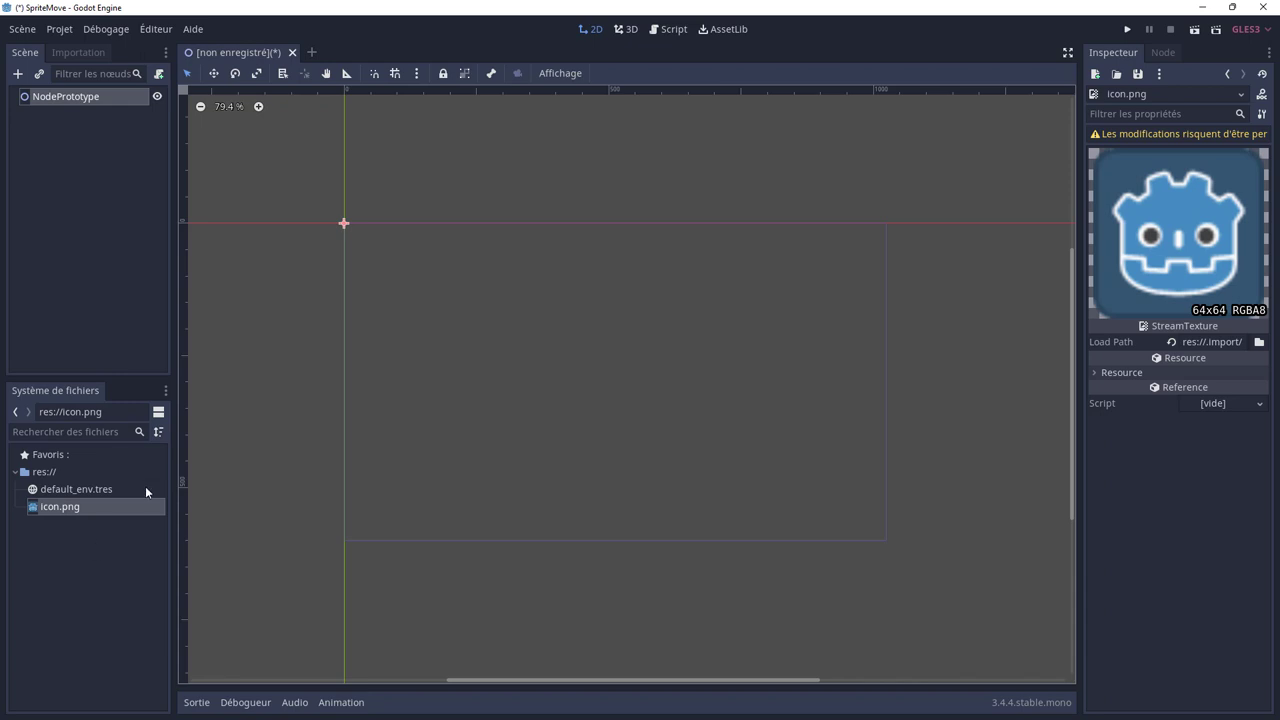
Step: Open the project's res:// folder in the system file browser
{"action": "double_click", "coordinate": [40, 471]}
{"action": "left_click", "coordinate": [17, 473]}
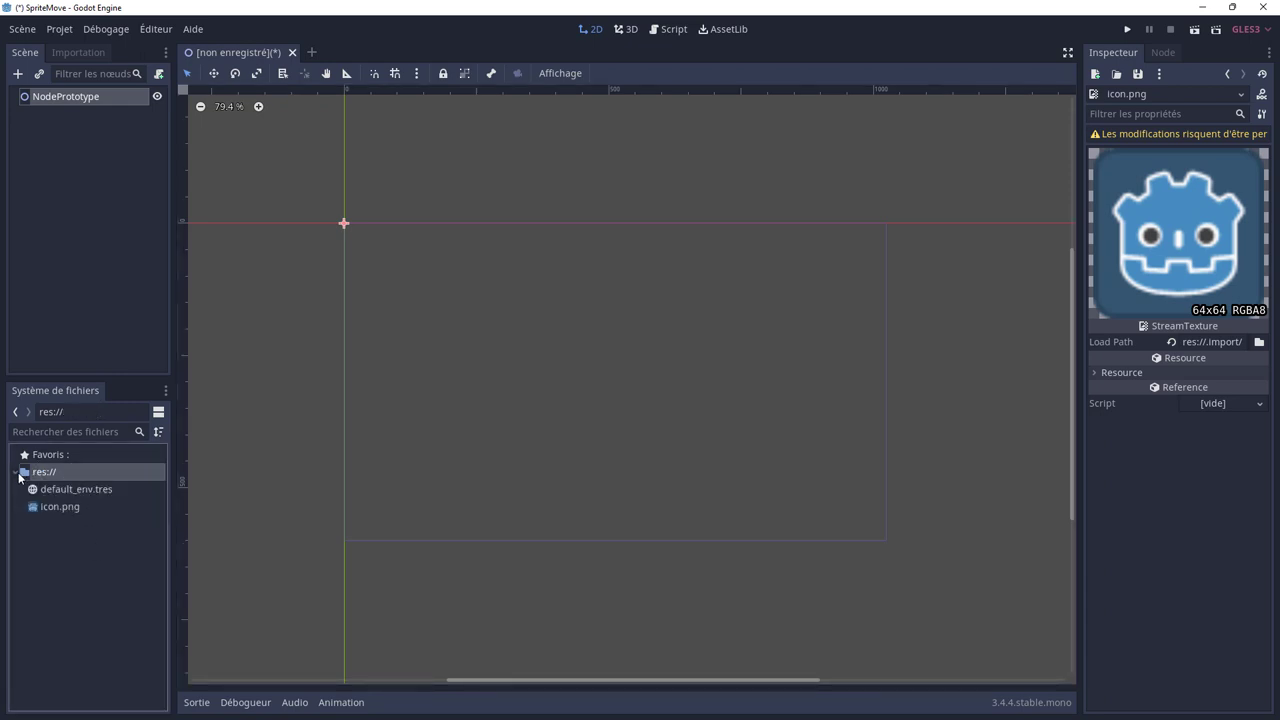
{"action": "right_click", "coordinate": [56, 472]}
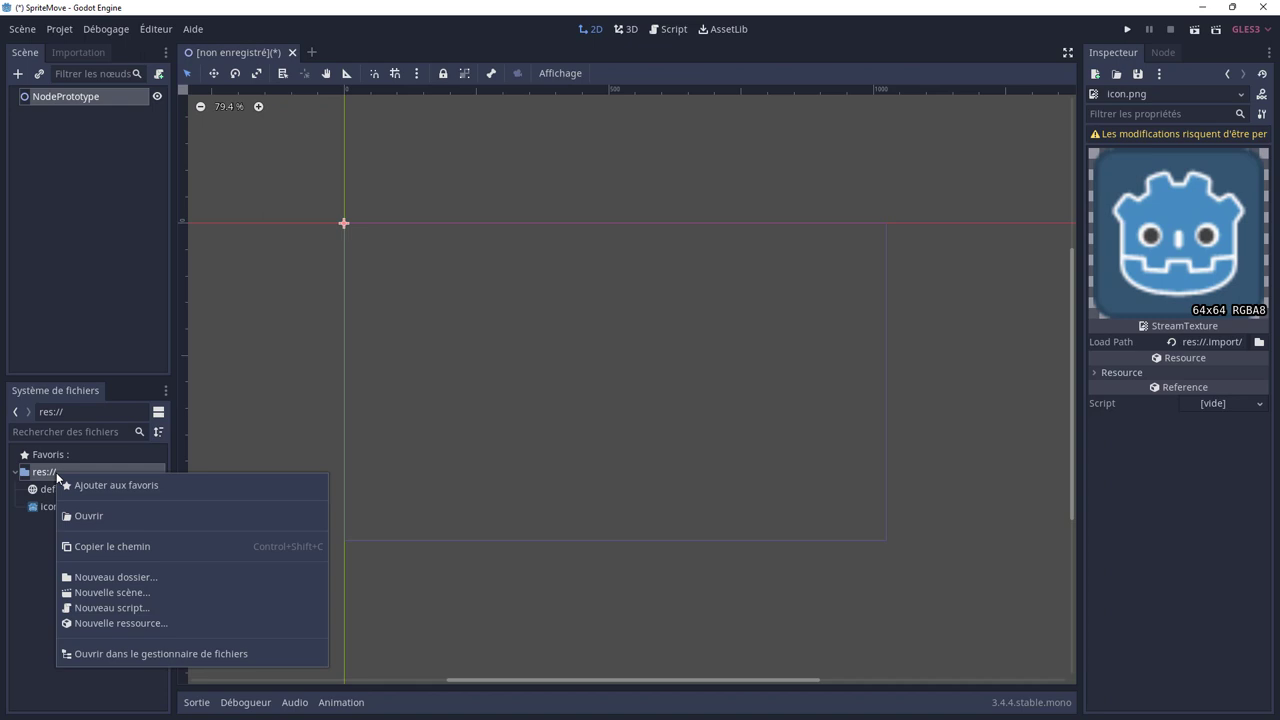
{"action": "left_click", "coordinate": [152, 654]}
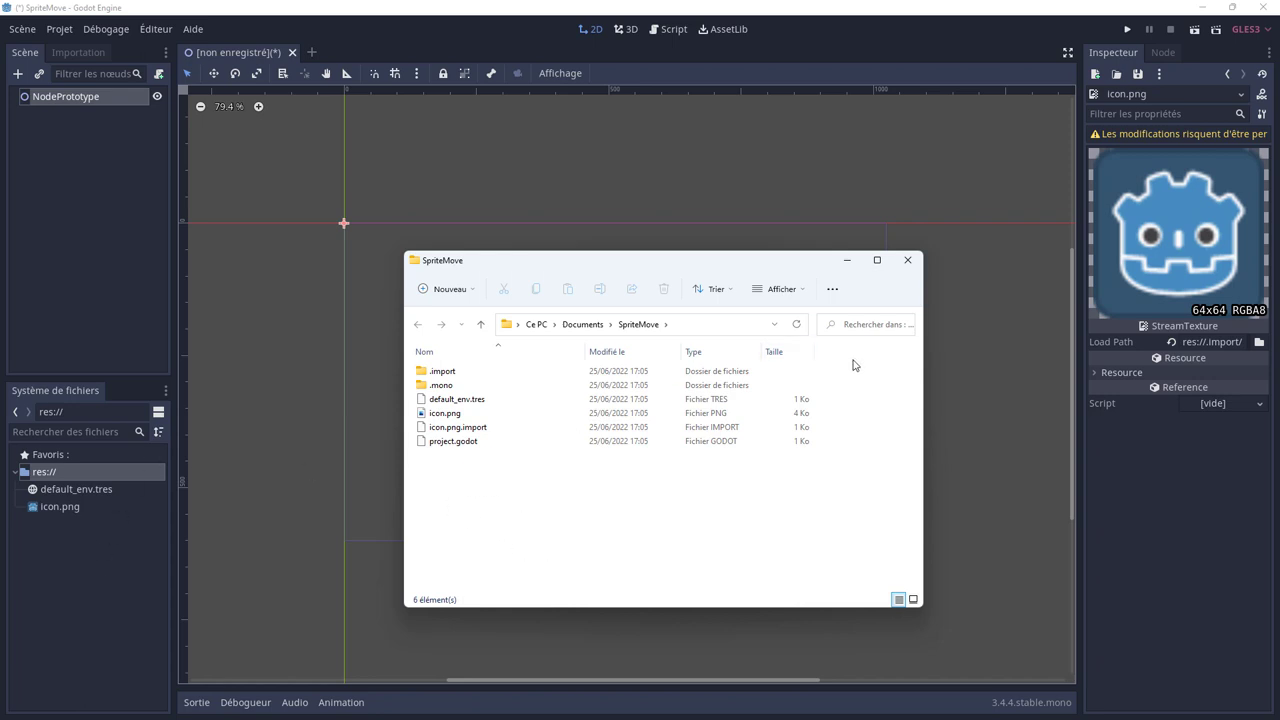
Step: Drag alienYellow_square.png from the Aliens folder into res://
{"action": "left_click", "coordinate": [907, 260]}
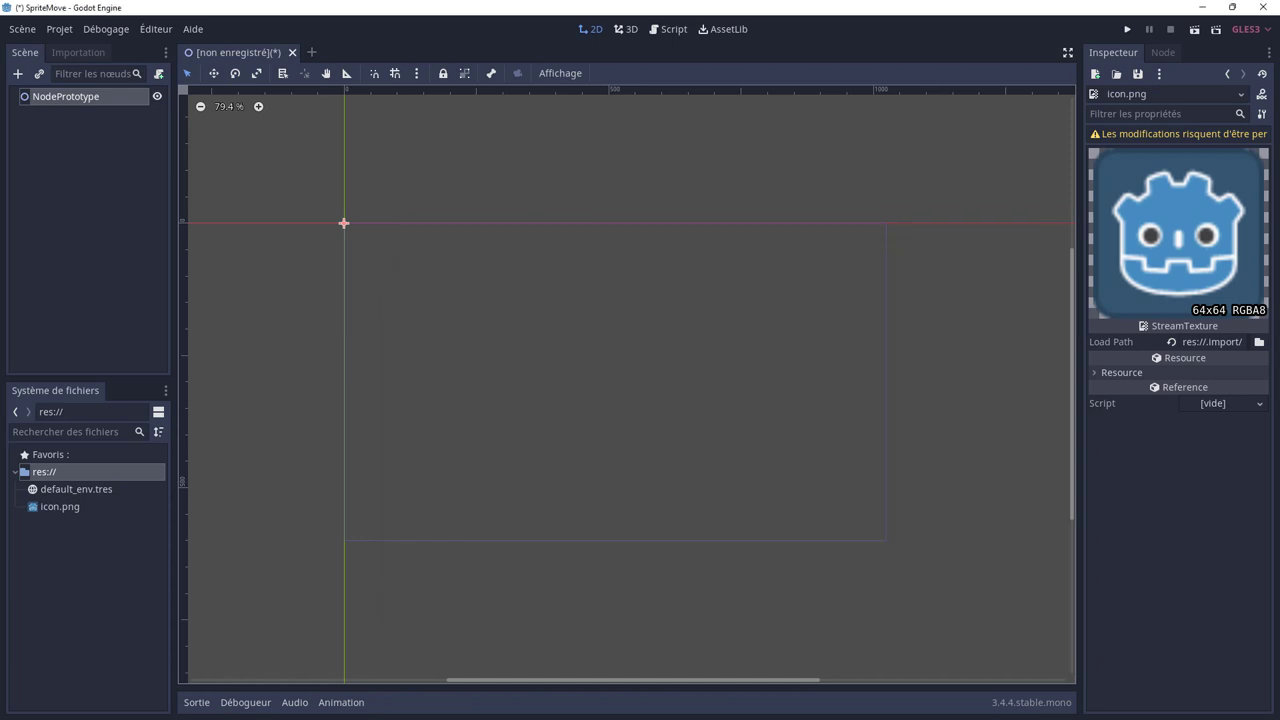
{"action": "key", "text": "alt+Tab"}
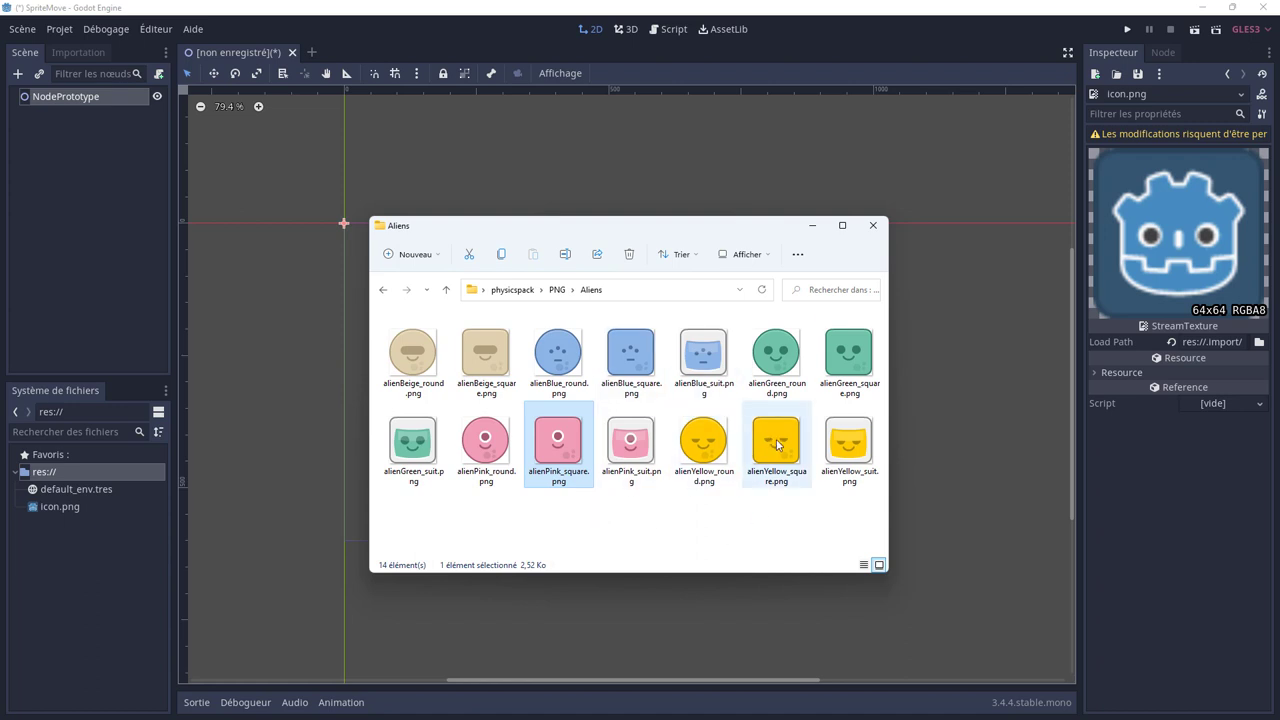
{"action": "mouse_move", "coordinate": [777, 445]}
{"action": "left_mouse_down"}
{"action": "mouse_move", "coordinate": [522, 572]}
{"action": "mouse_move", "coordinate": [51, 551]}
{"action": "left_mouse_up"}
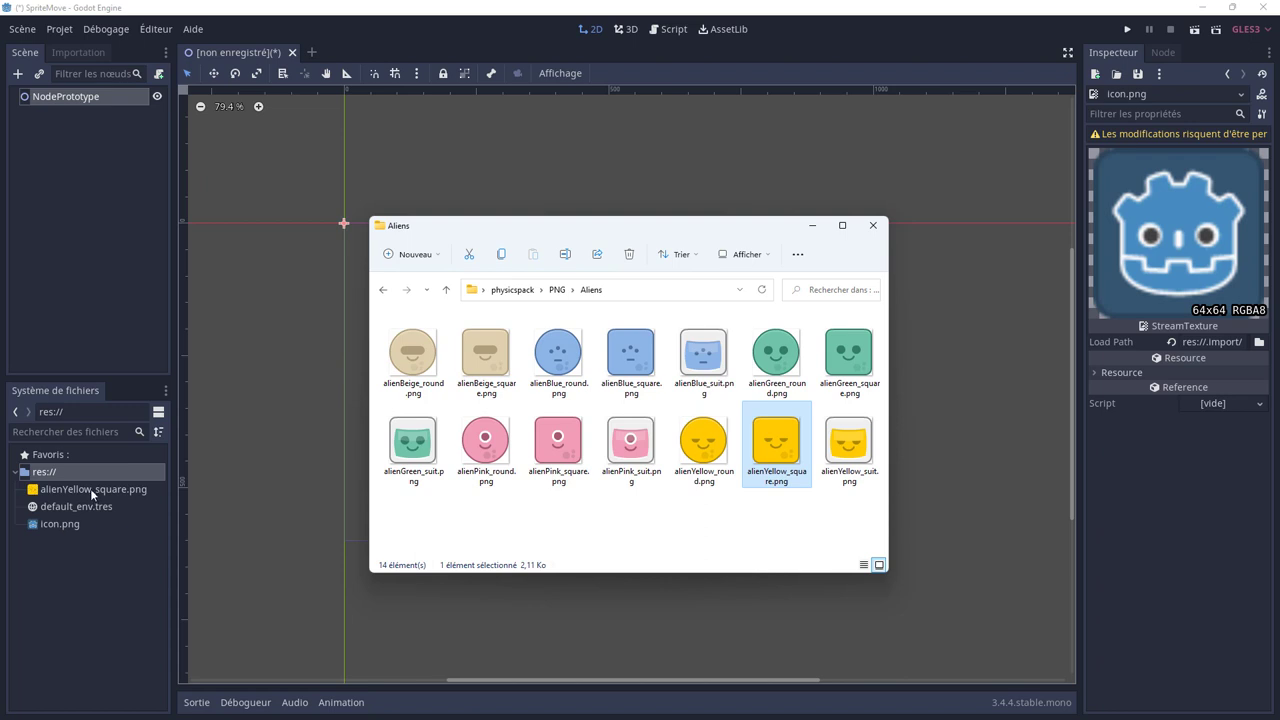
Step: Create a Sprites folder in res:// and move alienYellow_square.png into it
{"action": "right_click", "coordinate": [58, 572]}
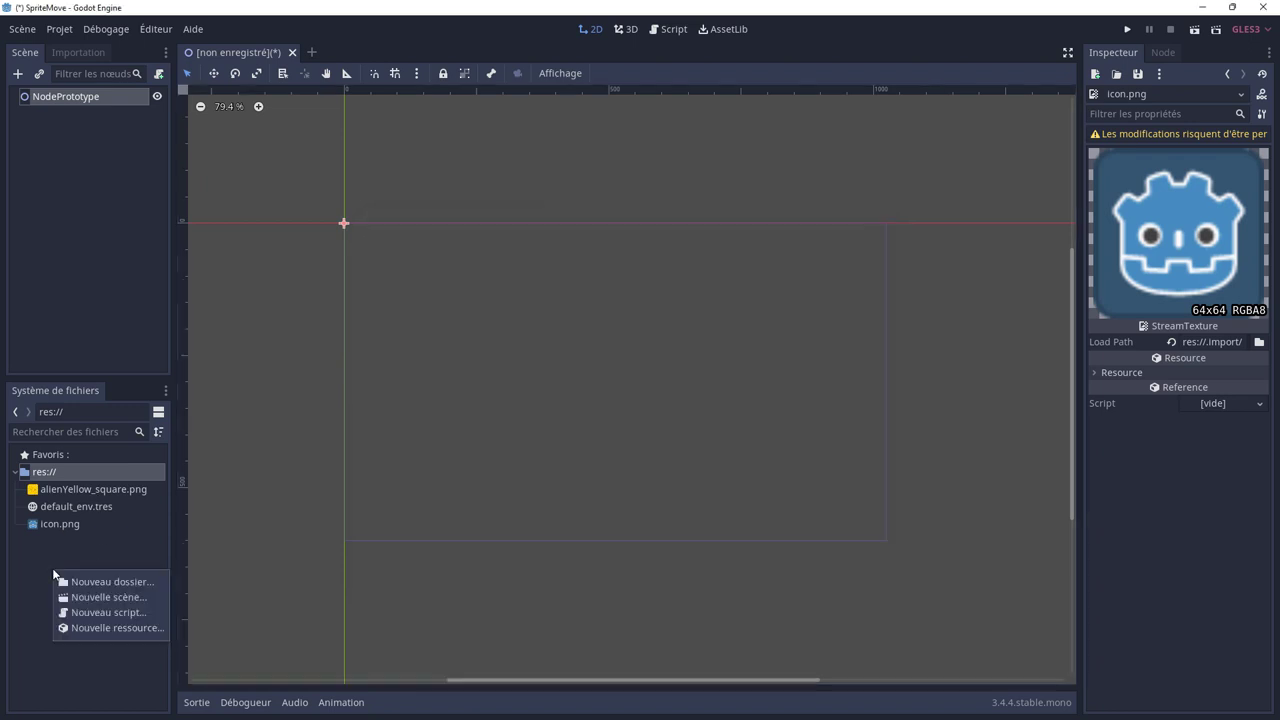
{"action": "left_click", "coordinate": [76, 582]}
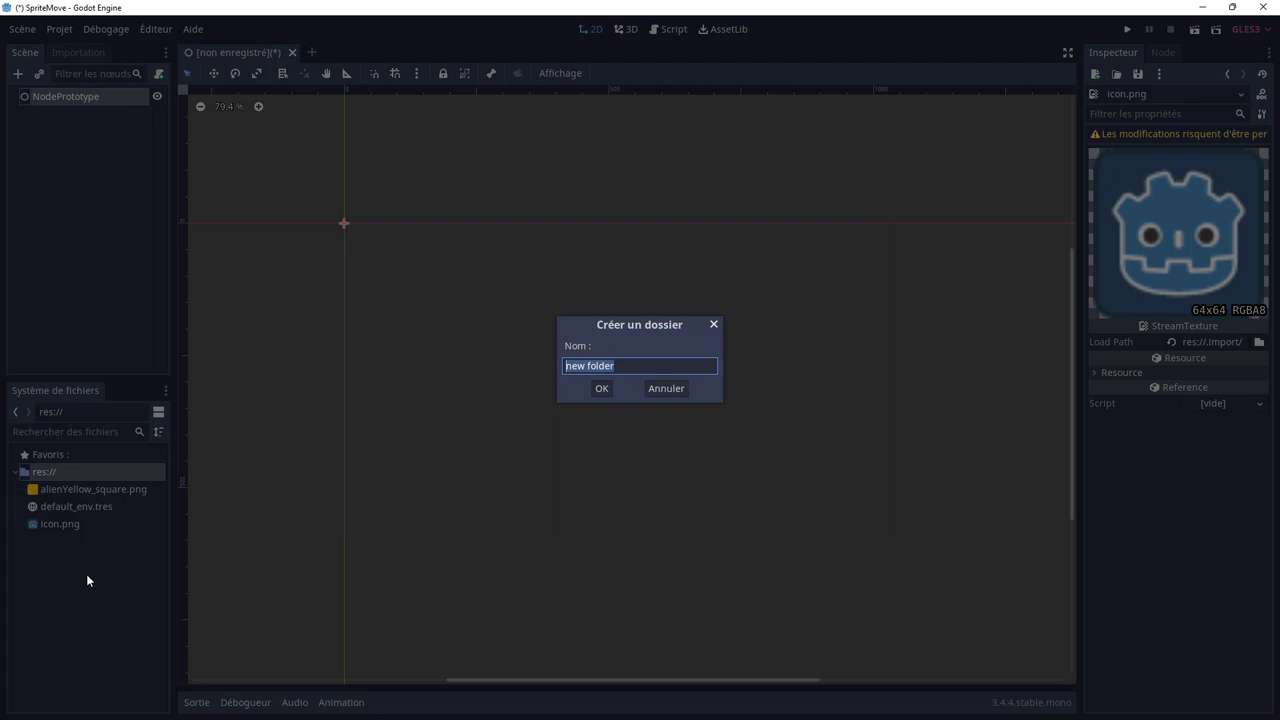
{"action": "type", "text": "Spri"}
{"action": "type", "text": "tes"}
{"action": "key", "text": "Return"}
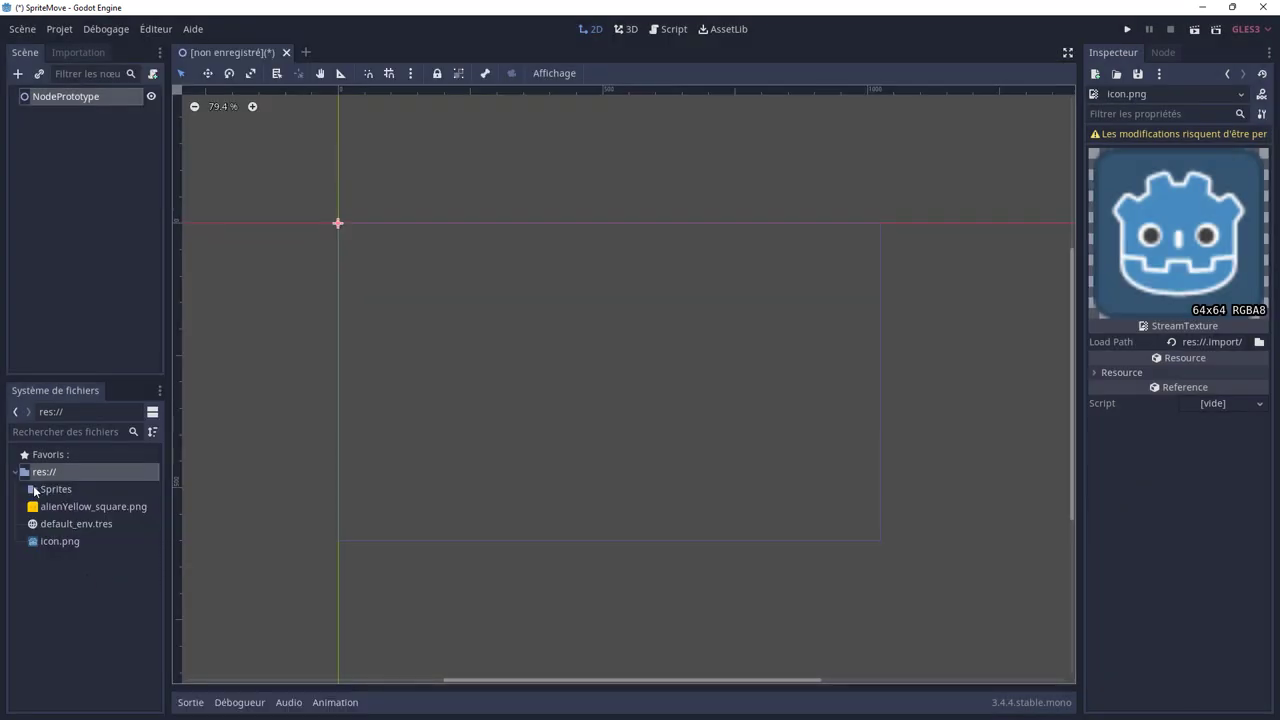
{"action": "left_click_drag", "start_coordinate": [60, 507], "coordinate": [69, 487]}
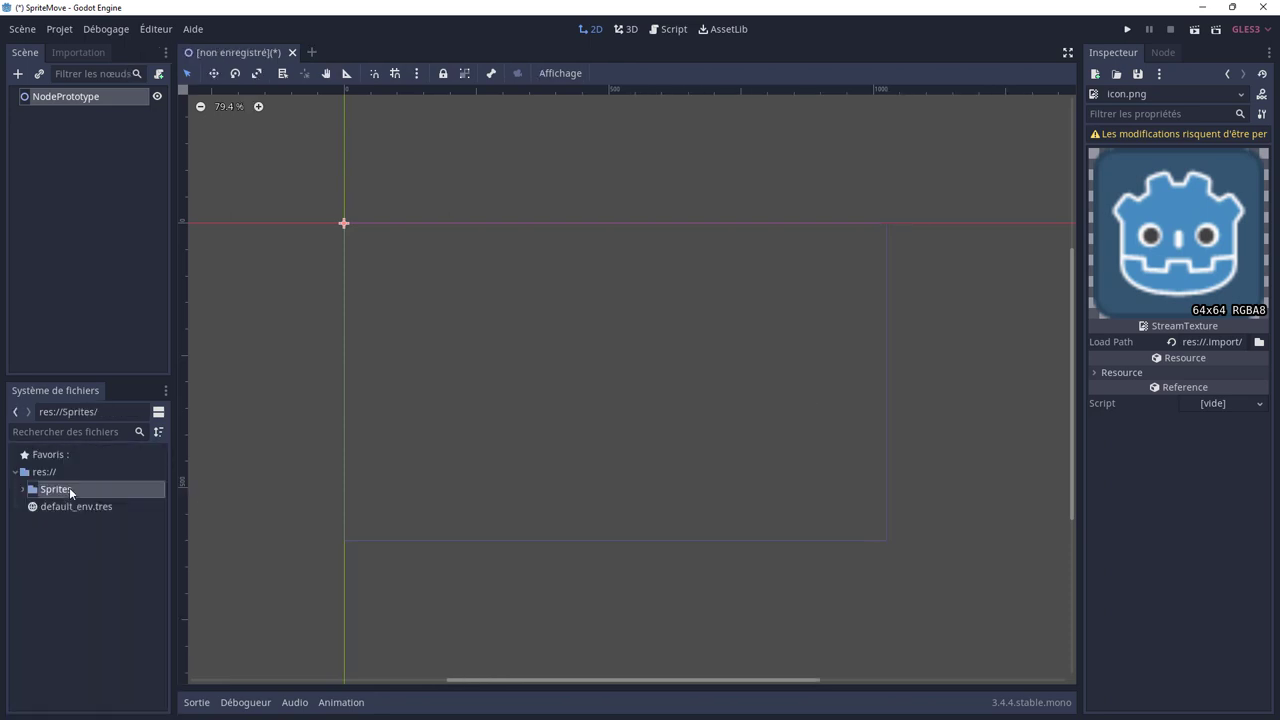
Step: Drop alienYellow_square.png from Sprites onto the viewport centre and select the AlienYellowSquare node
{"action": "left_click", "coordinate": [25, 490]}
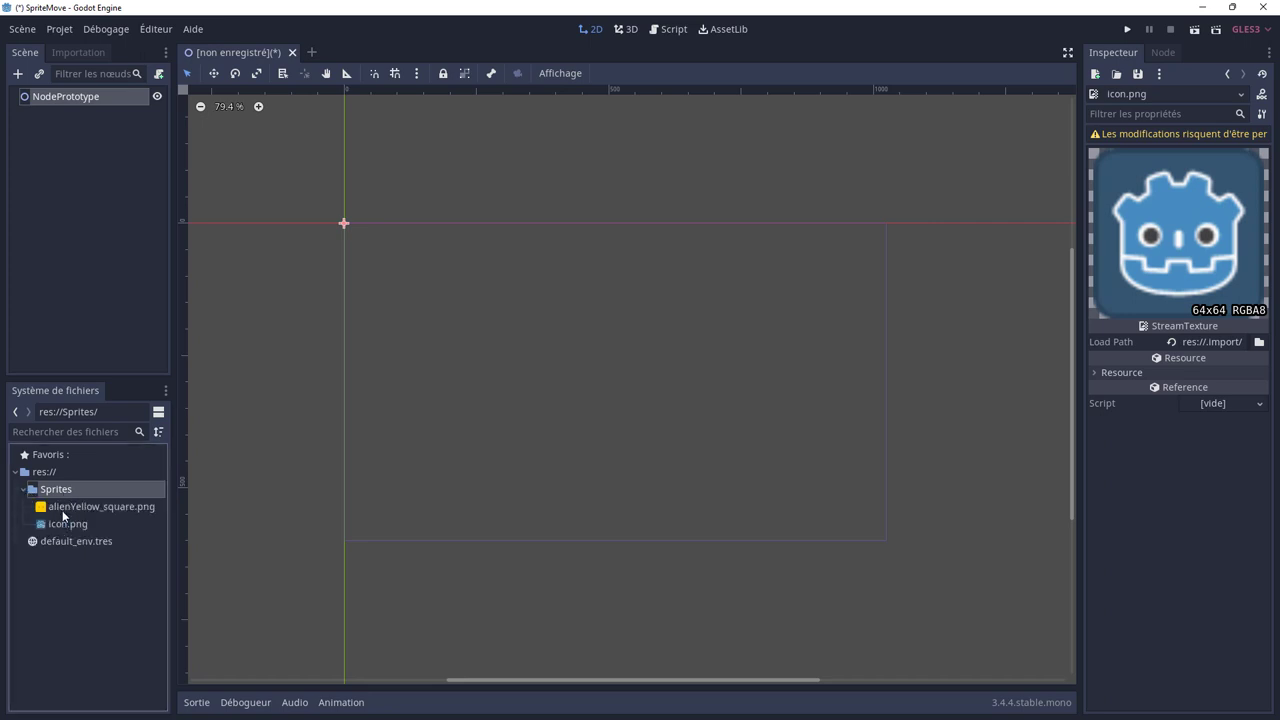
{"action": "left_click", "coordinate": [24, 490]}
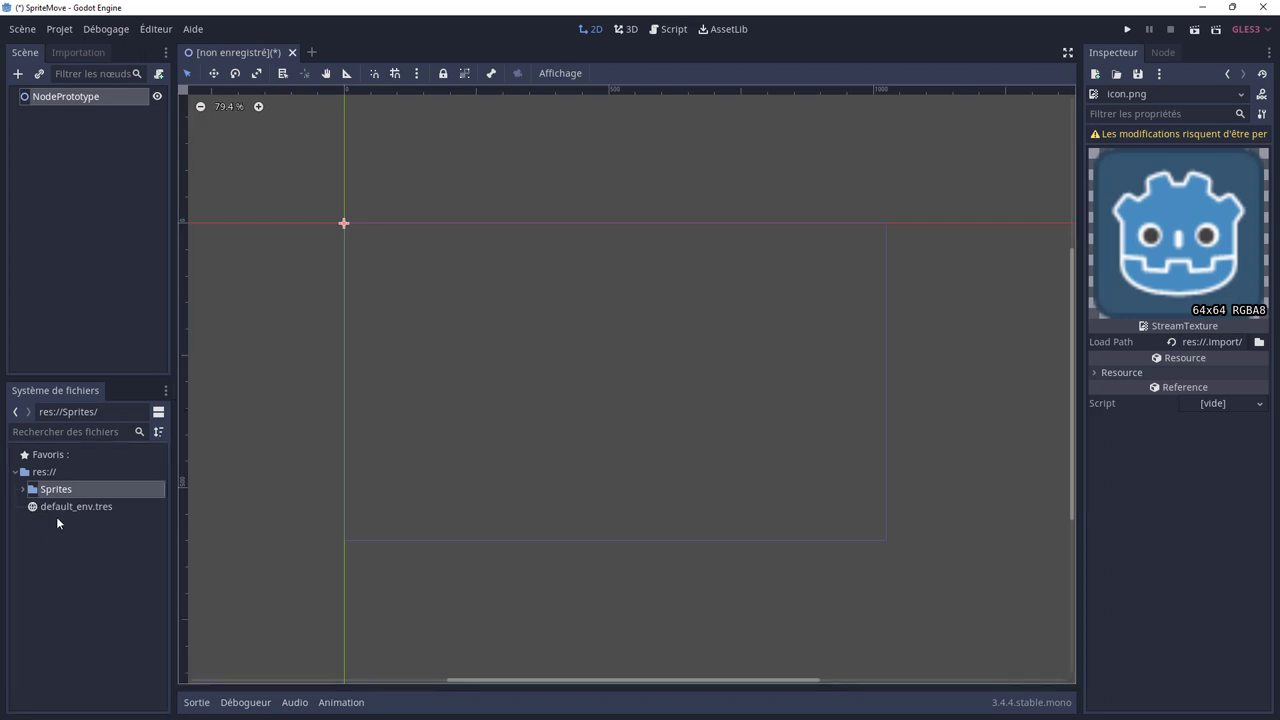
{"action": "left_click", "coordinate": [24, 490]}
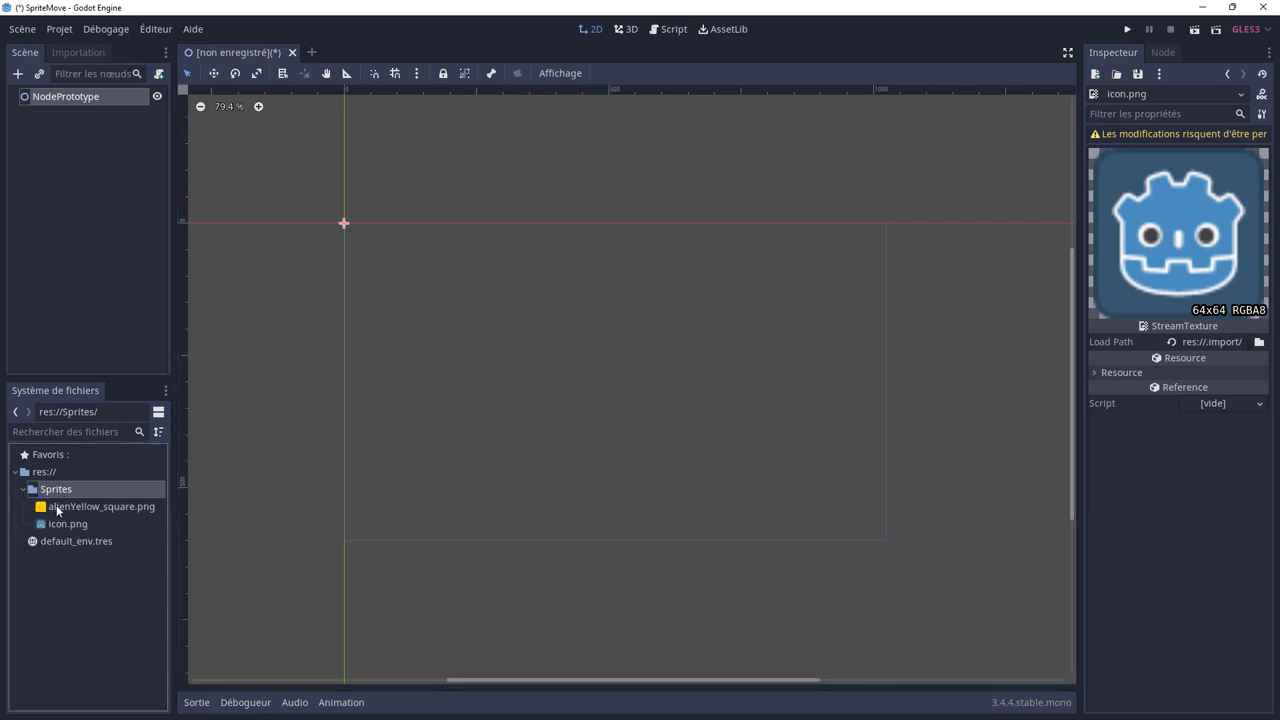
{"action": "mouse_move", "coordinate": [58, 506]}
{"action": "left_mouse_down"}
{"action": "mouse_move", "coordinate": [616, 401]}
{"action": "mouse_move", "coordinate": [634, 384]}
{"action": "left_mouse_up"}
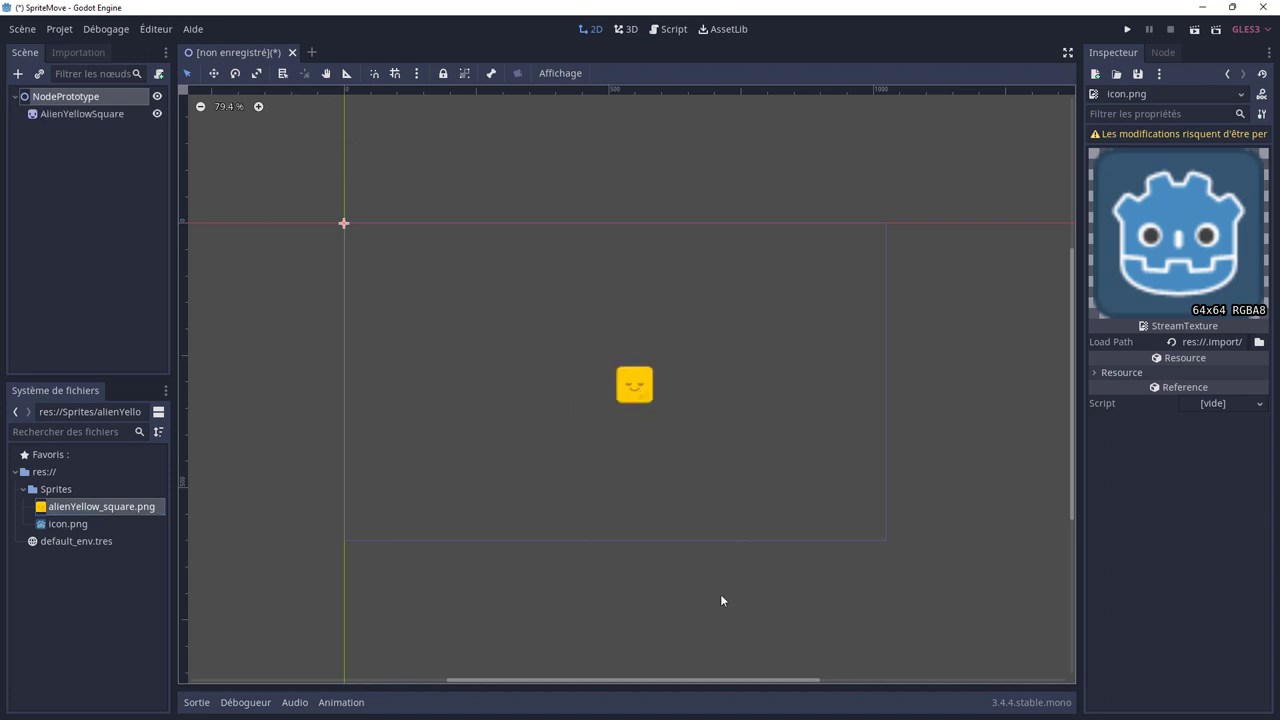
{"action": "left_click", "coordinate": [68, 114]}
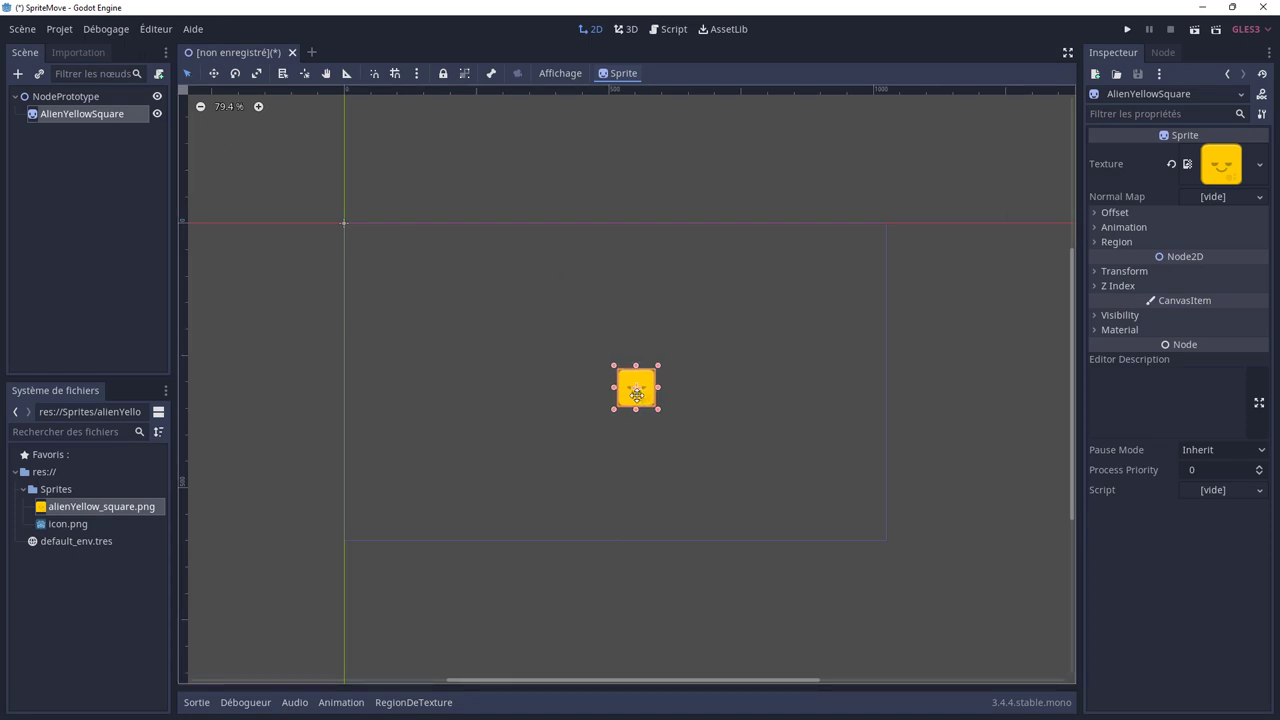
Step: Drag and stretch the yellow alien sprite with the Move tool, undoing the changes
{"action": "mouse_move", "coordinate": [638, 393]}
{"action": "left_mouse_down"}
{"action": "mouse_move", "coordinate": [595, 353]}
{"action": "mouse_move", "coordinate": [620, 366]}
{"action": "left_mouse_up"}
{"action": "mouse_move", "coordinate": [642, 384]}
{"action": "left_mouse_down"}
{"action": "mouse_move", "coordinate": [667, 411]}
{"action": "mouse_move", "coordinate": [765, 378]}
{"action": "left_mouse_up"}
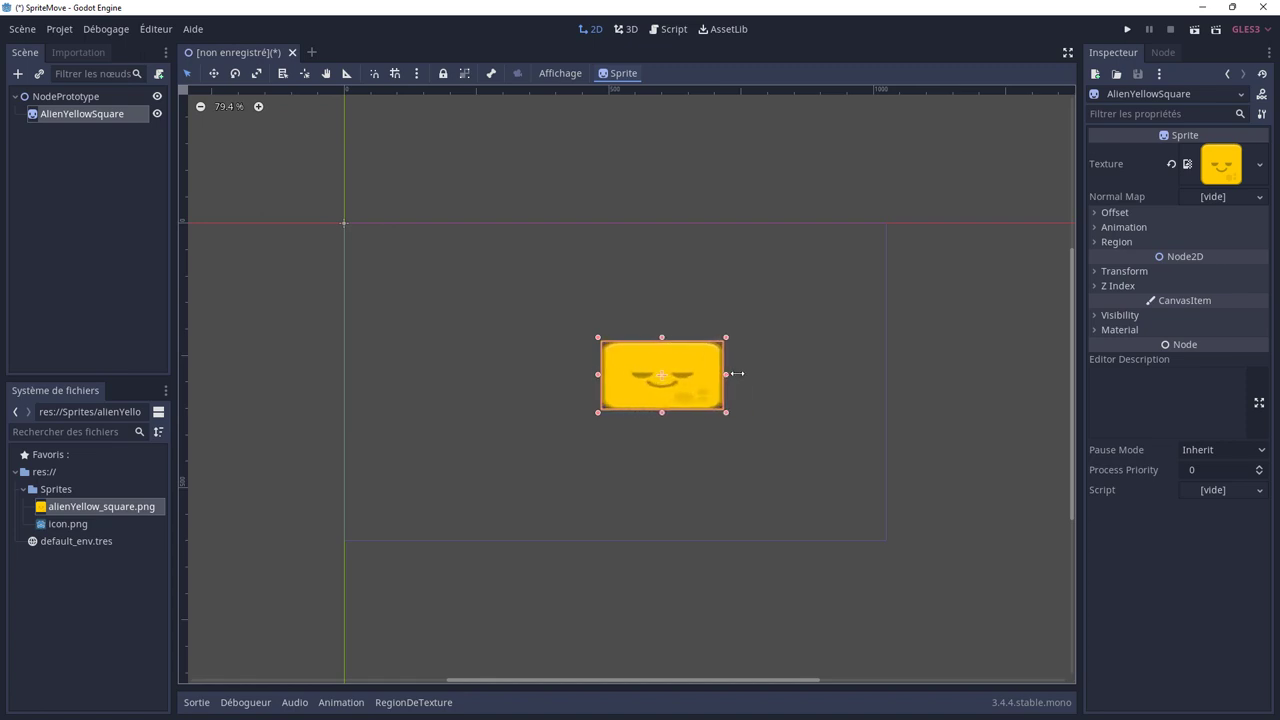
{"action": "key", "text": "ctrl+z"}
{"action": "key", "text": "ctrl+z"}
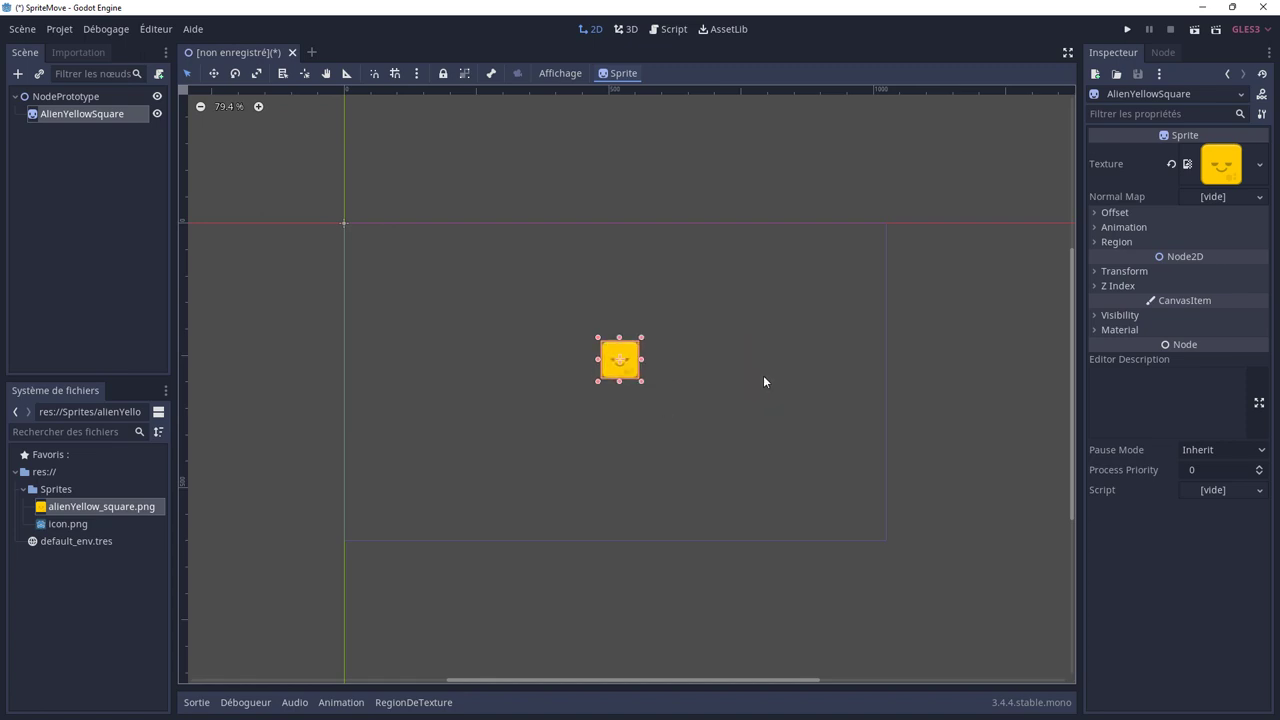
{"action": "left_click", "coordinate": [216, 76]}
{"action": "mouse_move", "coordinate": [608, 368]}
{"action": "left_mouse_down"}
{"action": "mouse_move", "coordinate": [543, 330]}
{"action": "mouse_move", "coordinate": [641, 404]}
{"action": "left_mouse_up"}
{"action": "key", "text": "ctrl+z"}
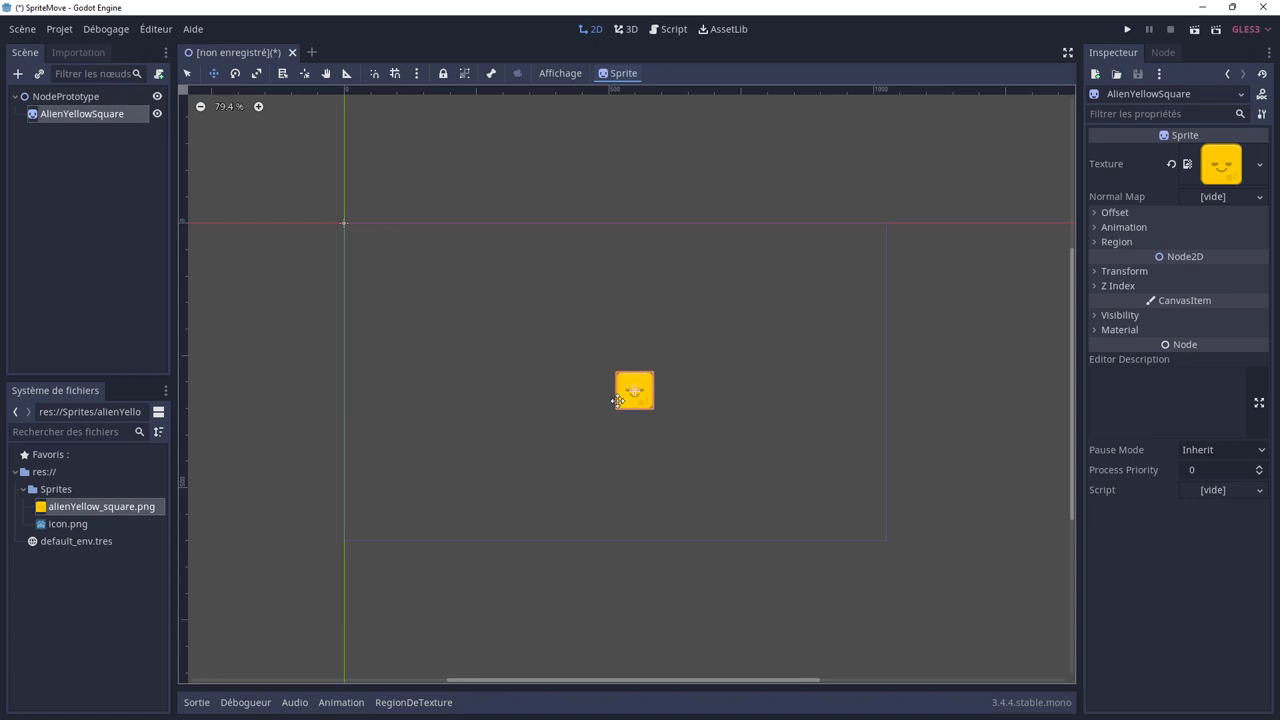
{"action": "key", "text": "ctrl+z"}
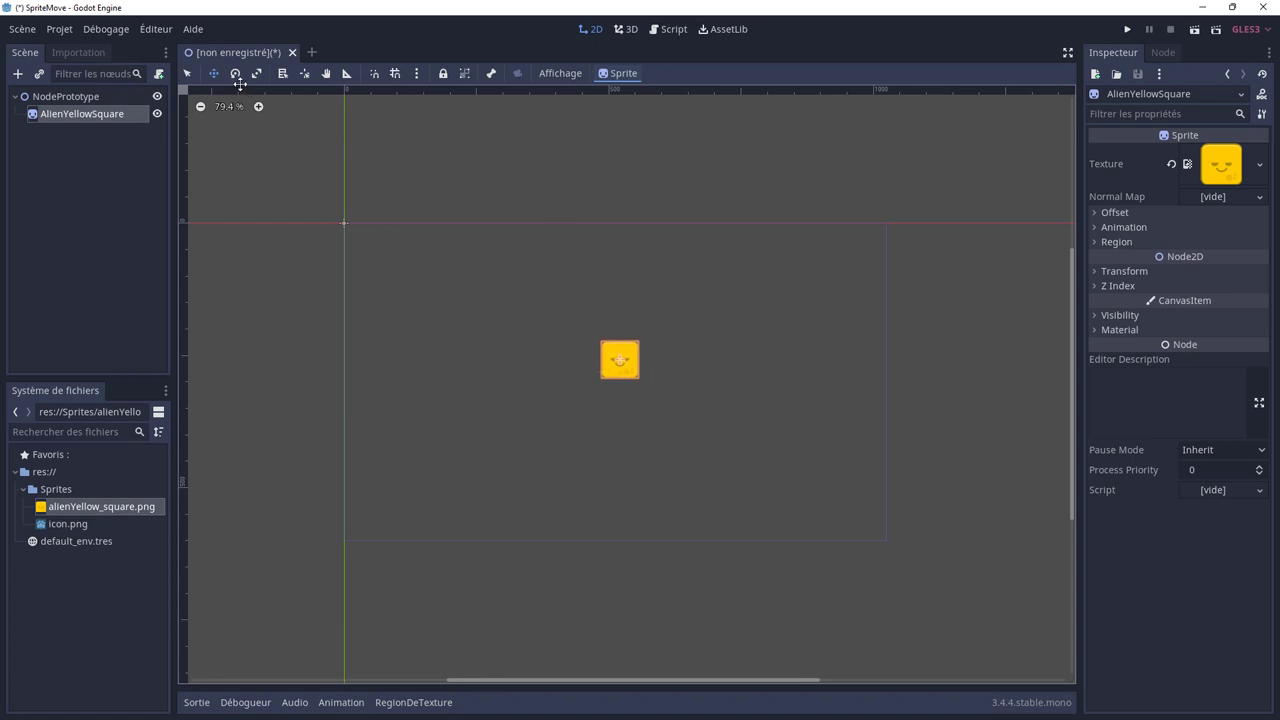
Step: Rotate the sprite around its centre with the Rotate tool, then undo the rotation
{"action": "left_click", "coordinate": [237, 80]}
{"action": "left_click_drag", "start_coordinate": [630, 373], "coordinate": [636, 241]}
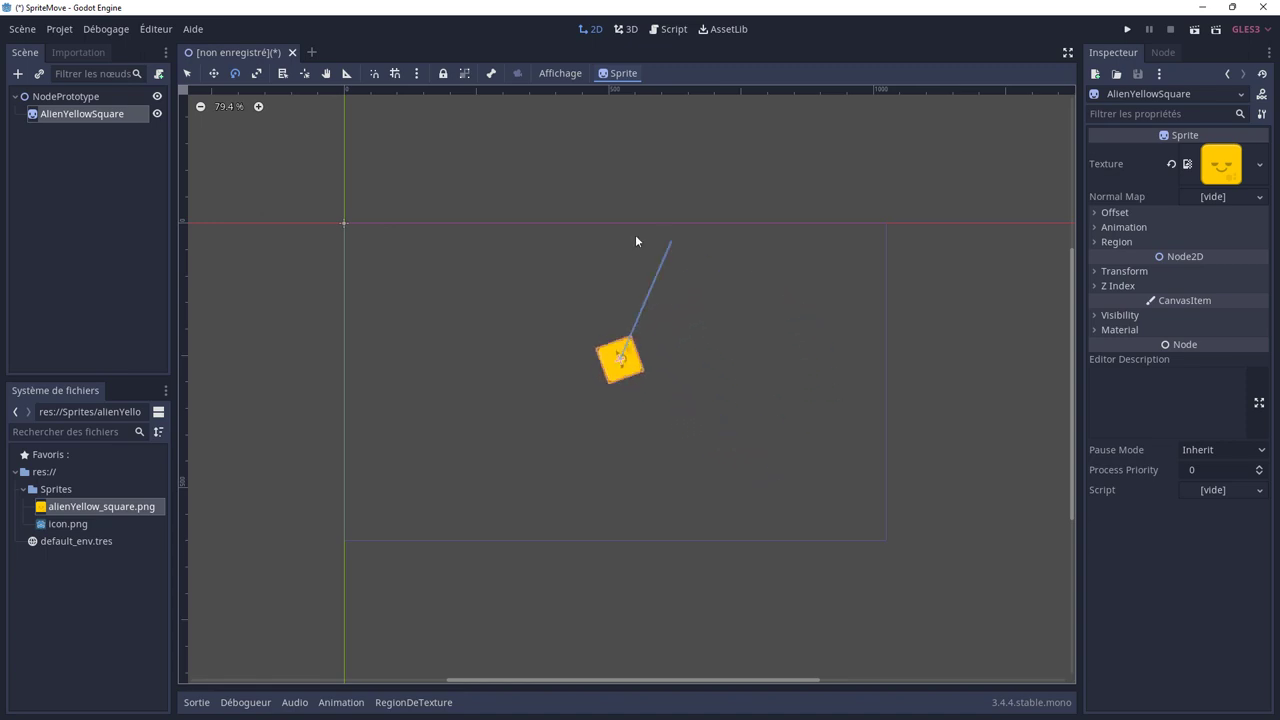
{"action": "left_click_drag", "start_coordinate": [636, 241], "coordinate": [510, 608]}
{"action": "key", "text": "ctrl+z"}
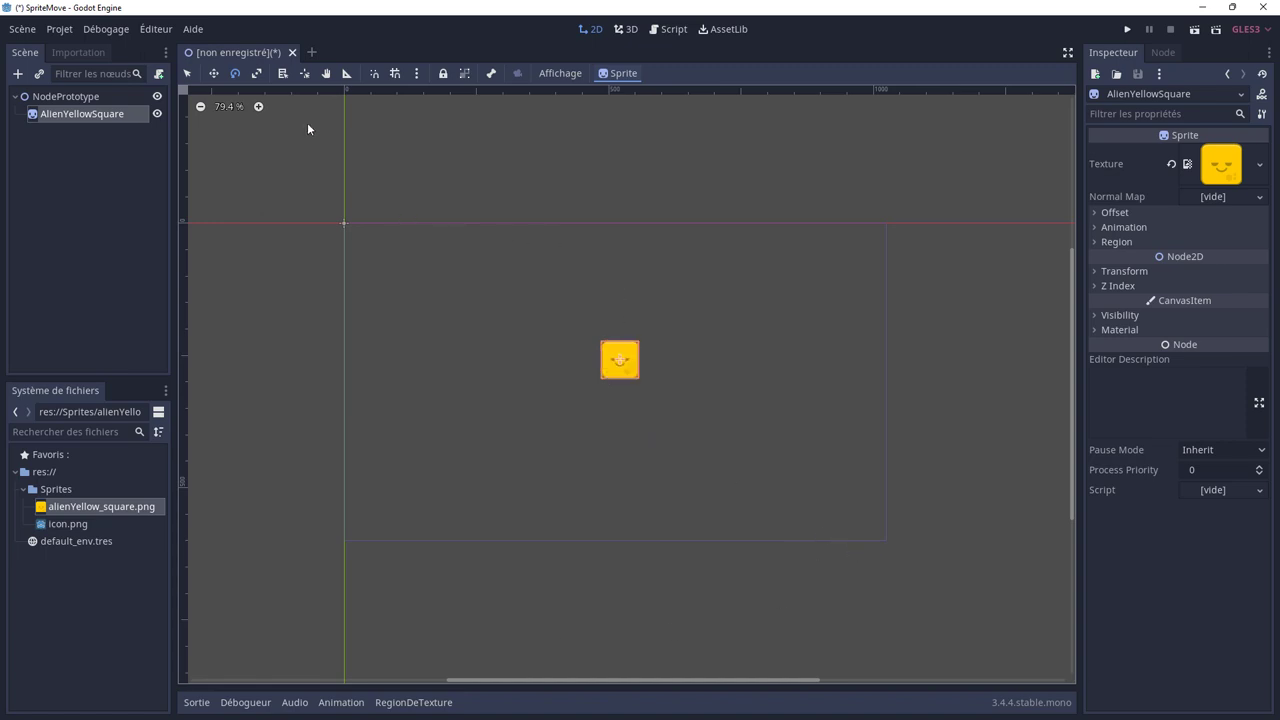
Step: Resize the sprite with the Scale tool and undo back to its original size
{"action": "left_click", "coordinate": [257, 75]}
{"action": "mouse_move", "coordinate": [640, 363]}
{"action": "left_mouse_down"}
{"action": "mouse_move", "coordinate": [670, 360]}
{"action": "mouse_move", "coordinate": [619, 304]}
{"action": "left_mouse_up"}
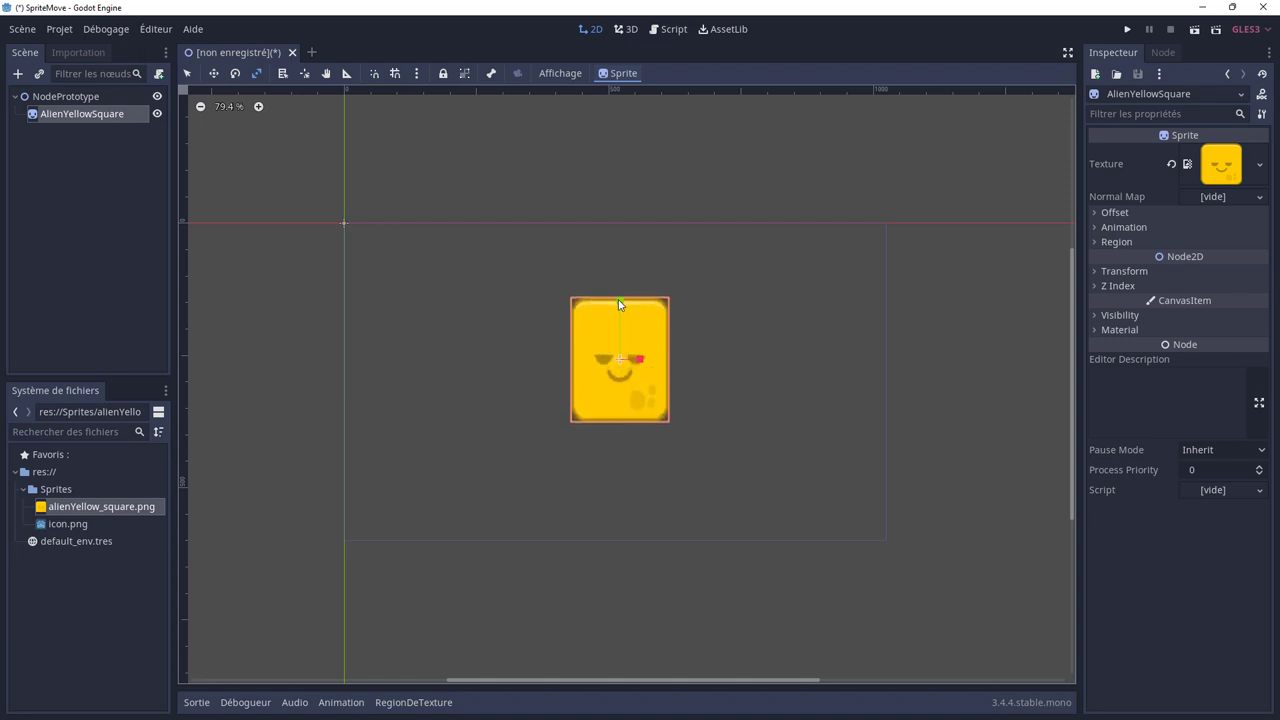
{"action": "key", "text": "ctrl+z"}
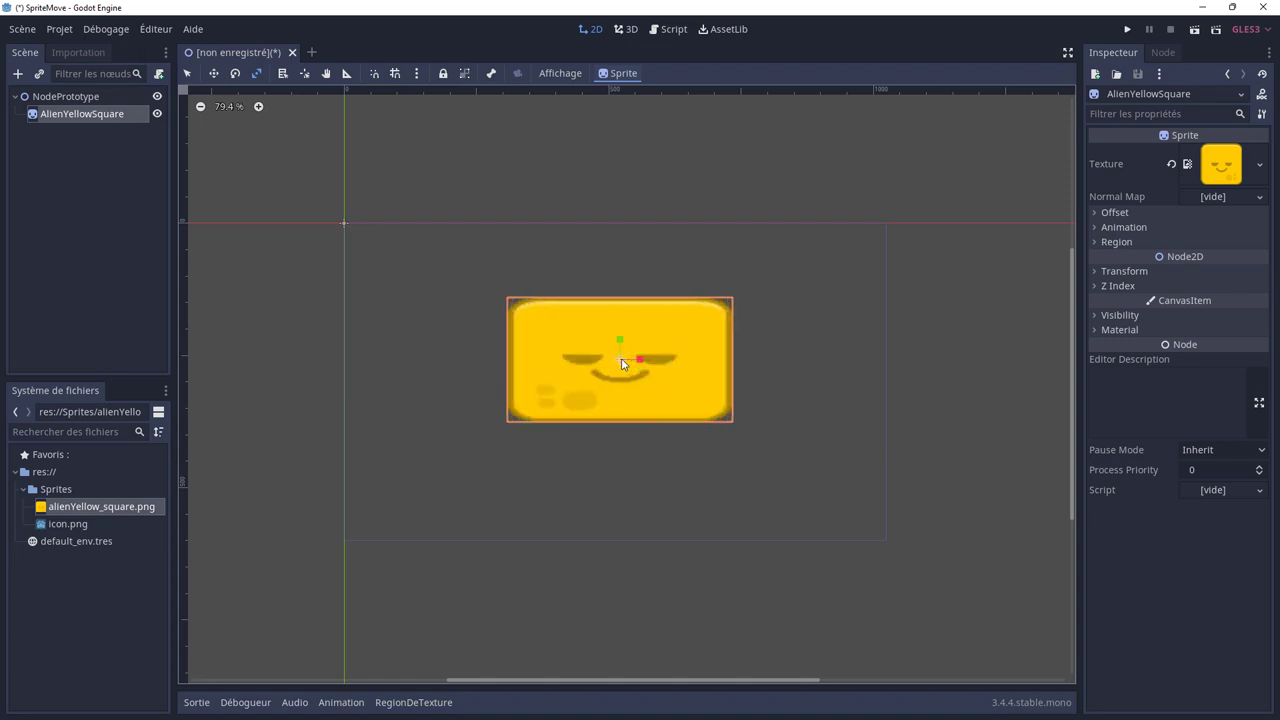
{"action": "left_click_drag", "start_coordinate": [621, 363], "coordinate": [620, 362]}
{"action": "key", "text": "ctrl+z"}
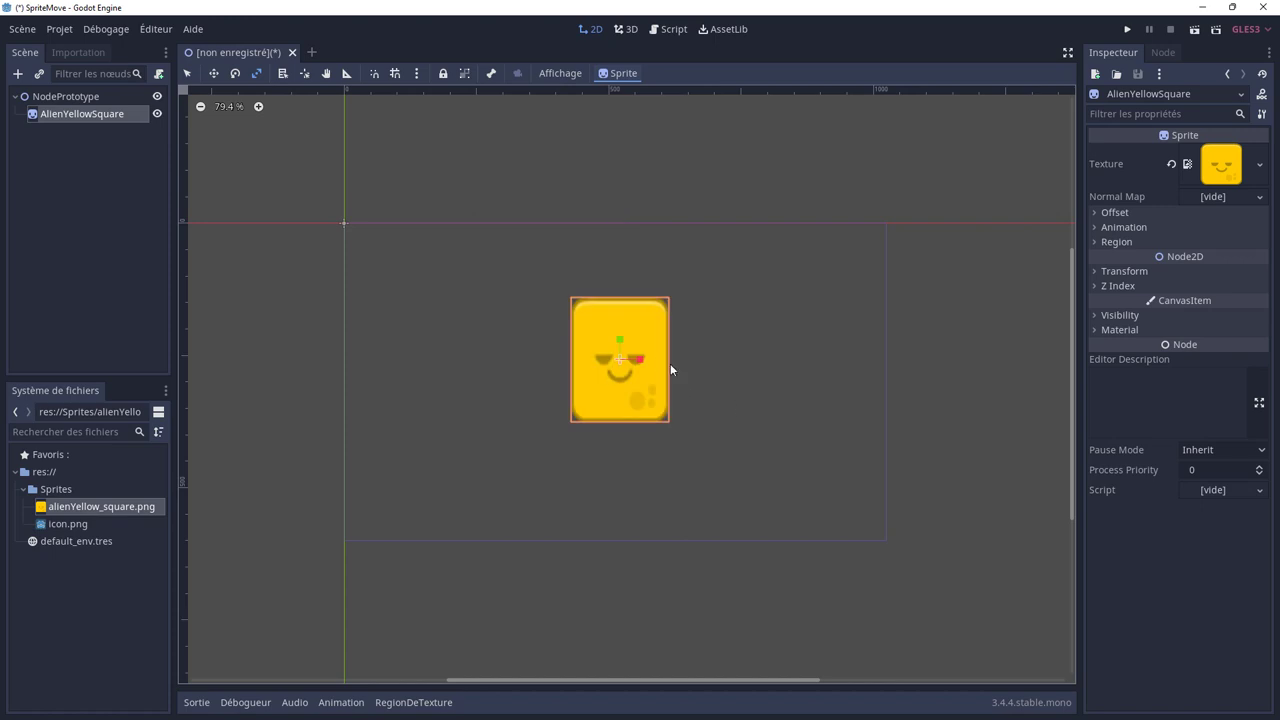
{"action": "key", "text": "ctrl+z"}
{"action": "key", "text": "ctrl+z"}
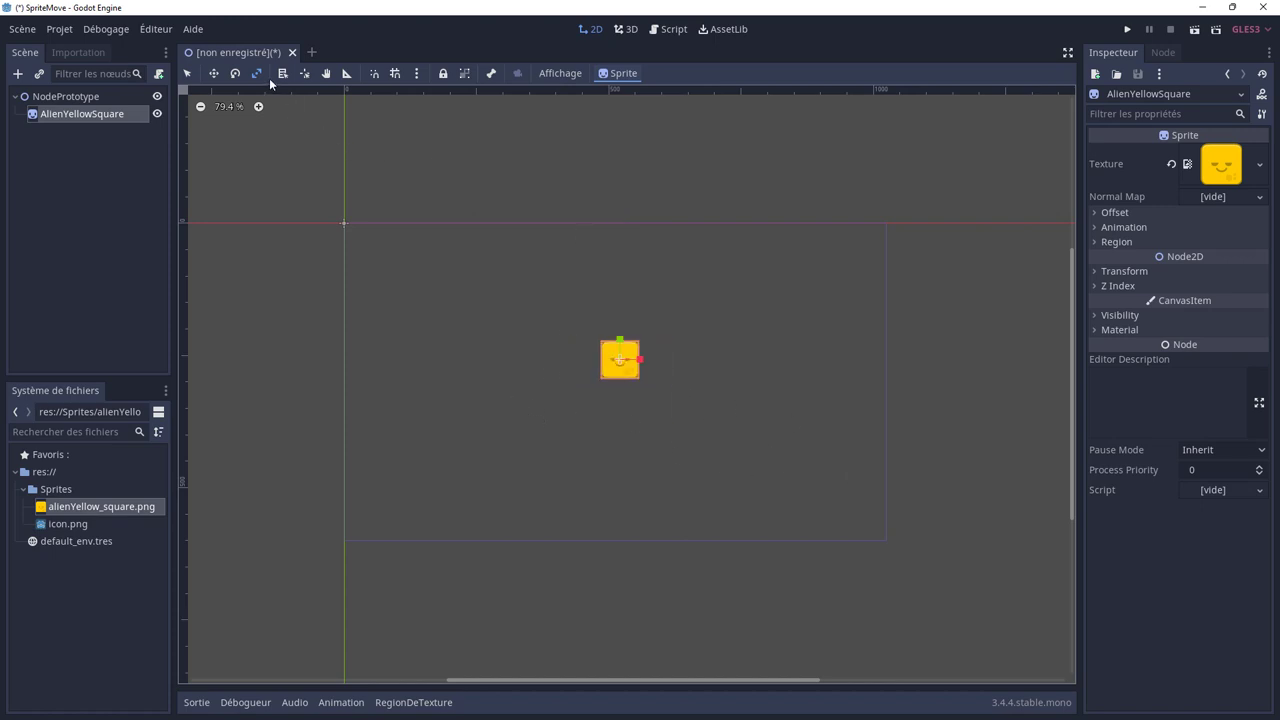
Step: Delete the AlienYellowSquare sprite node and select NodePrototype
{"action": "left_click", "coordinate": [187, 77]}
{"action": "right_click", "coordinate": [61, 118]}
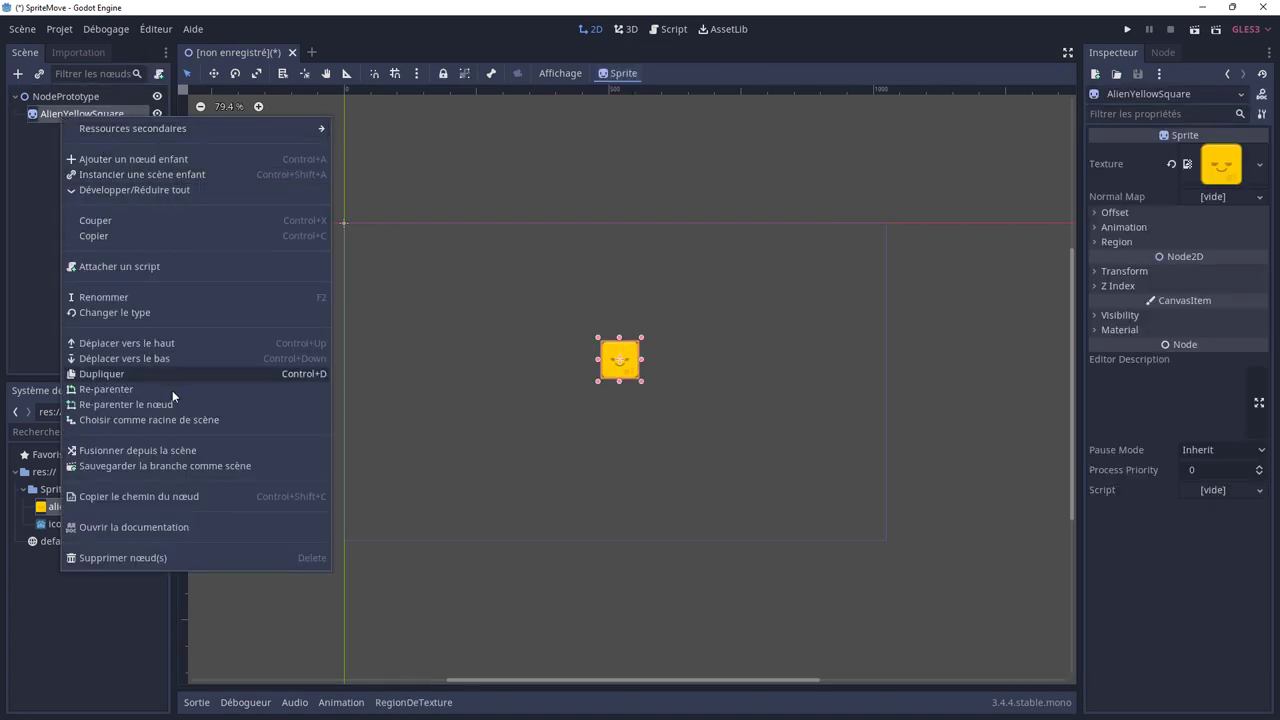
{"action": "left_click", "coordinate": [122, 558]}
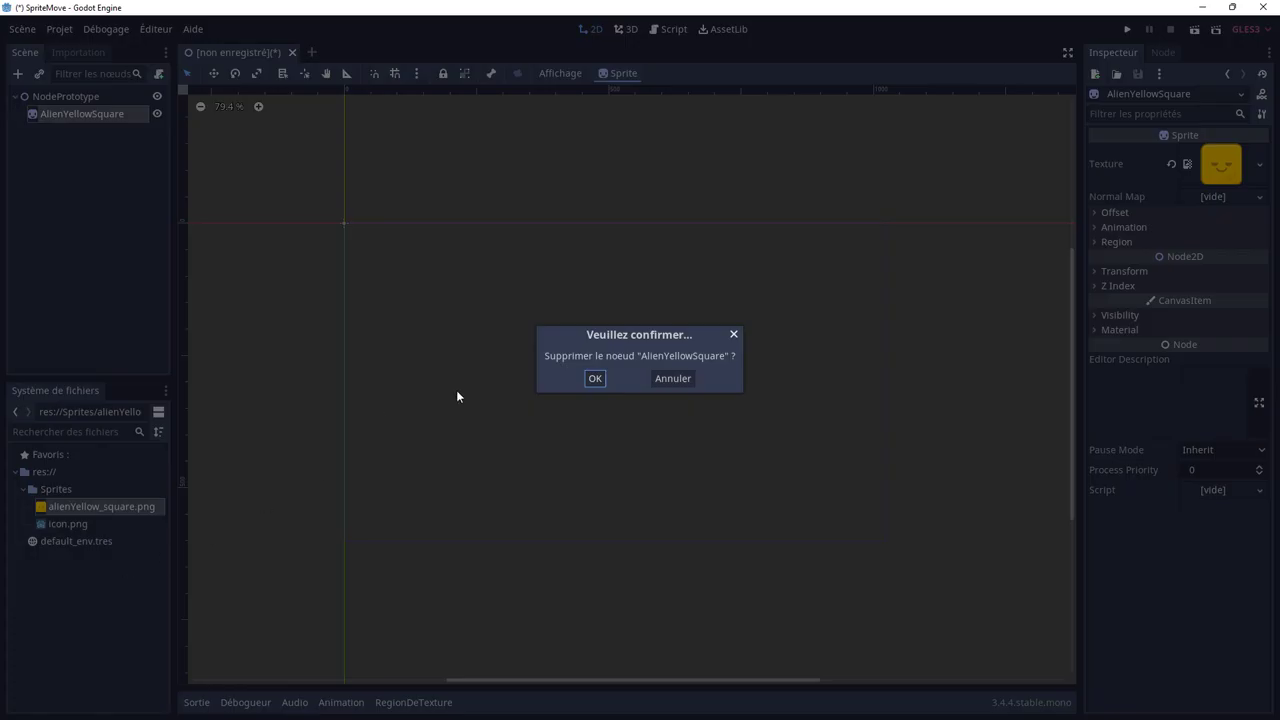
{"action": "left_click", "coordinate": [594, 376]}
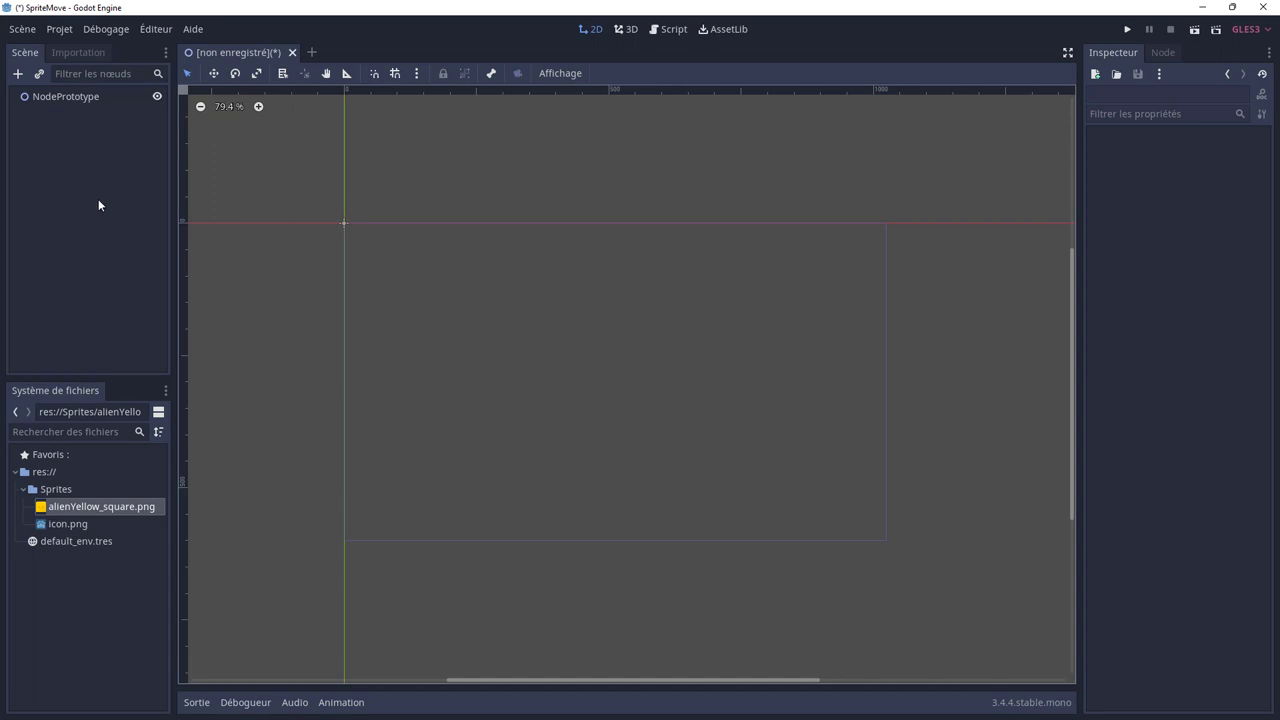
{"action": "left_click", "coordinate": [59, 97]}
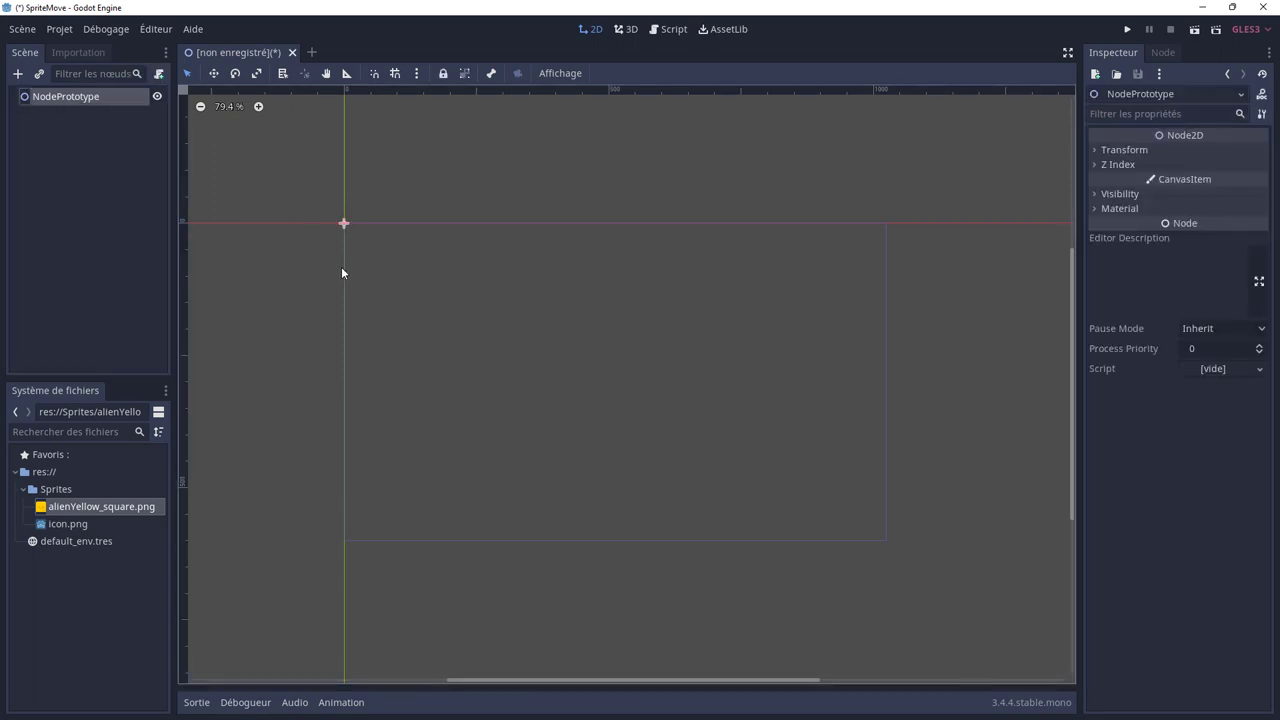
Step: Expand NodePrototype's Transform, set Position to 200, 200, then revert it to 0, 0
{"action": "scroll", "coordinate": [341, 266], "scroll_direction": "up", "scroll_amount": 2}
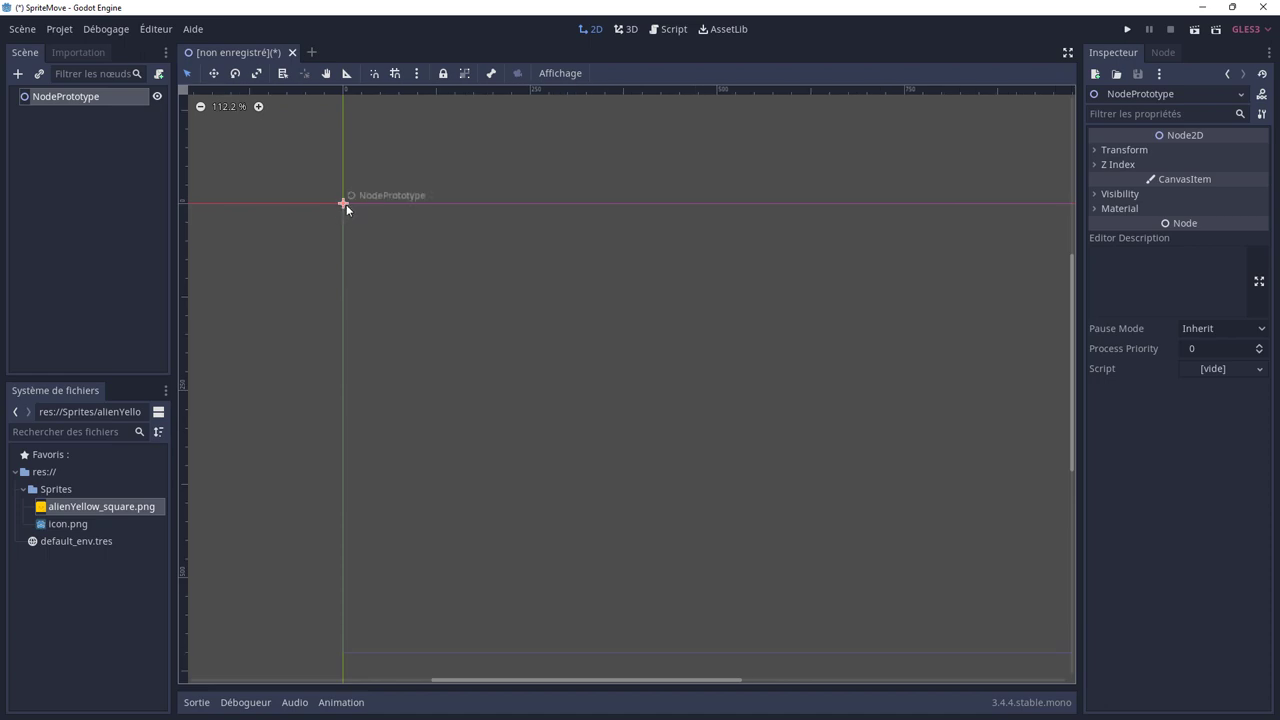
{"action": "scroll", "coordinate": [369, 277], "scroll_direction": "down", "scroll_amount": 2}
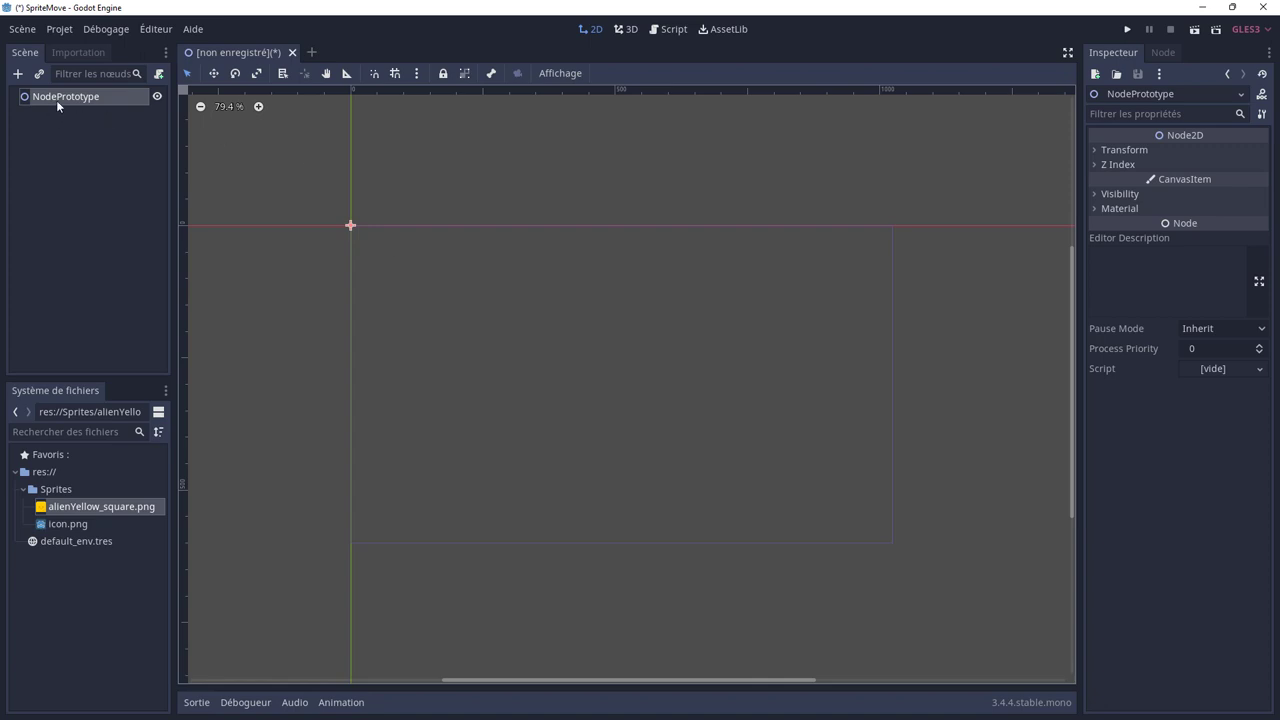
{"action": "left_click", "coordinate": [1095, 149]}
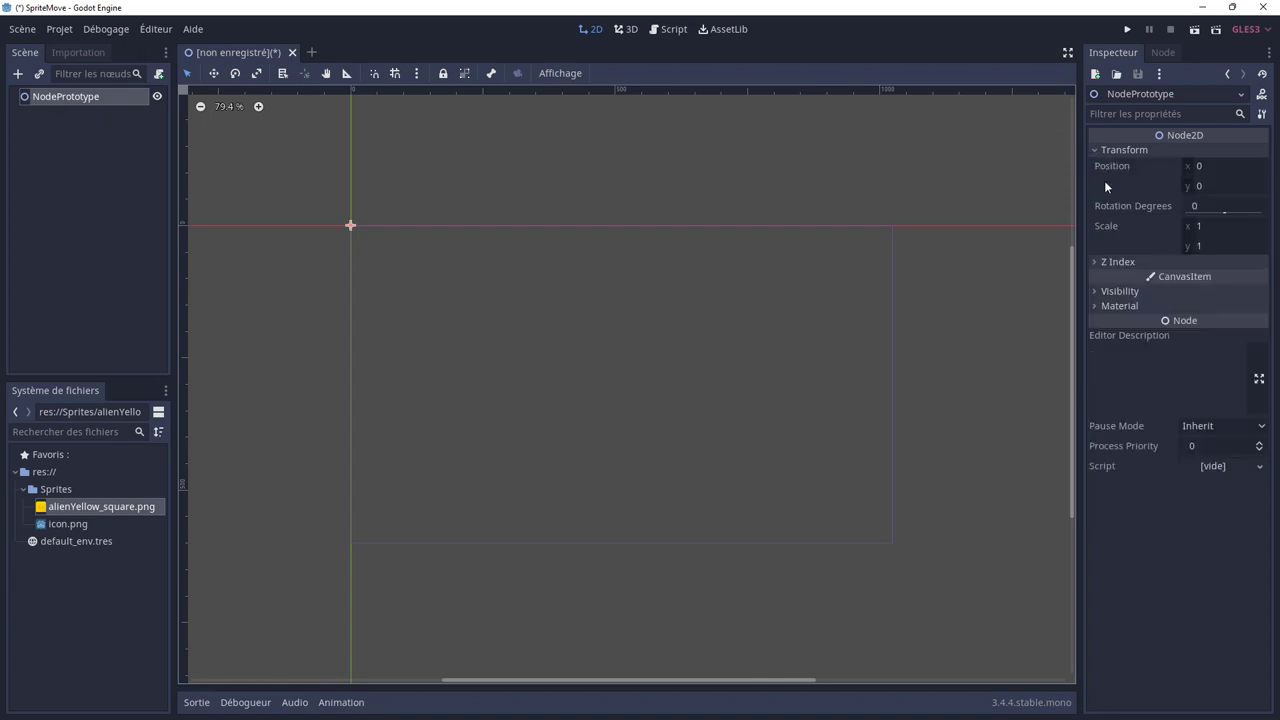
{"action": "left_click", "coordinate": [1195, 168]}
{"action": "type", "text": "200"}
{"action": "key", "text": "Tab"}
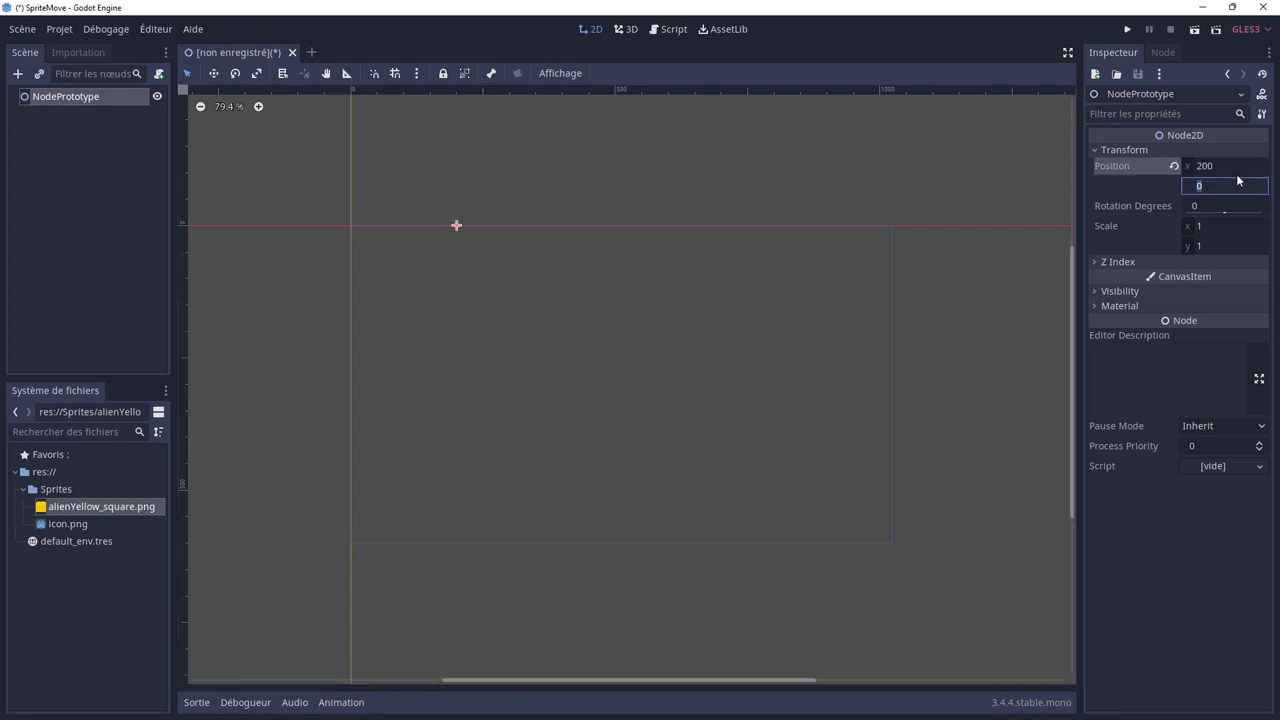
{"action": "type", "text": "200"}
{"action": "key", "text": "Tab"}
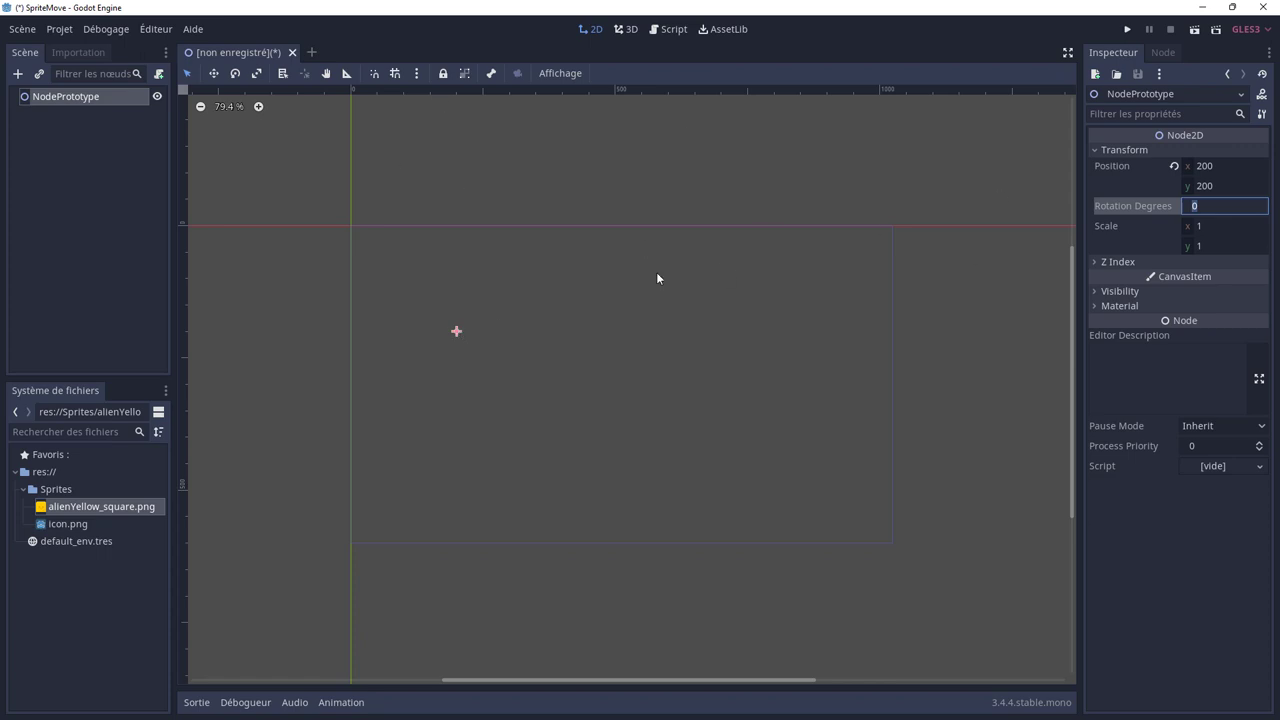
{"action": "left_click", "coordinate": [1175, 166]}
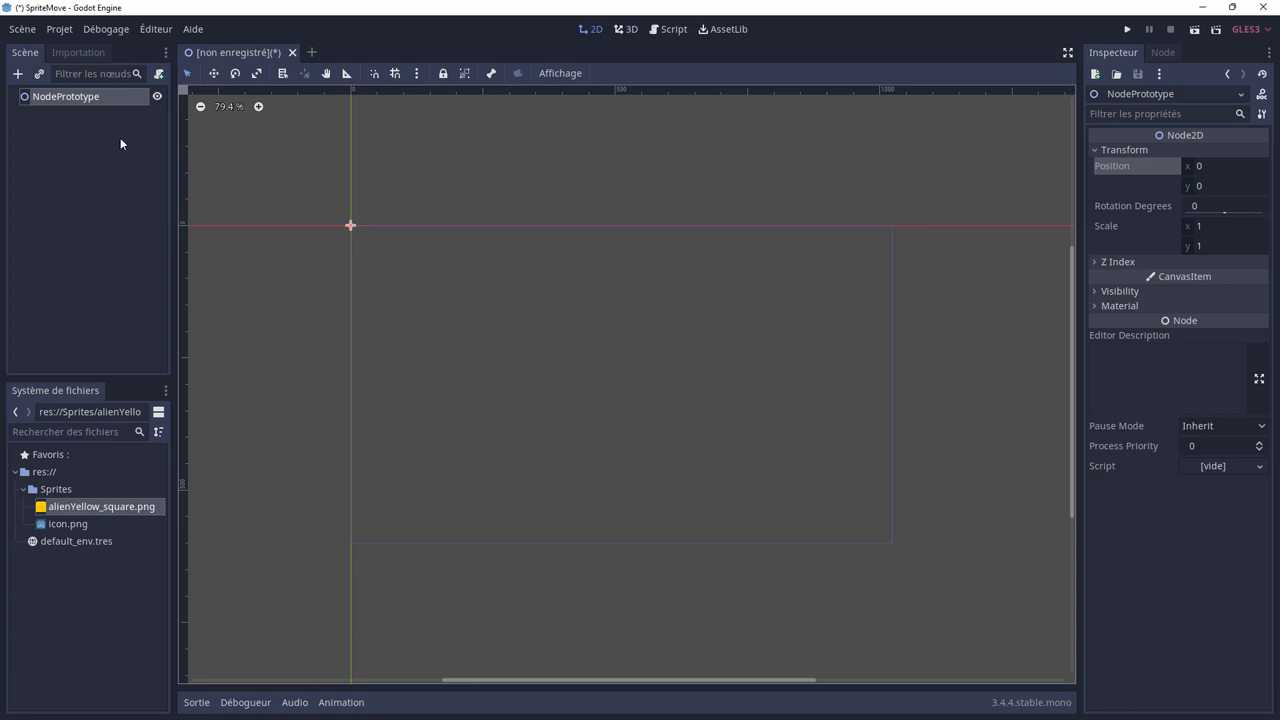
Step: Add a KinematicBody2D child to NodePrototype from Node2D > CollisionObject2D > PhysicsBody2D
{"action": "right_click", "coordinate": [78, 100]}
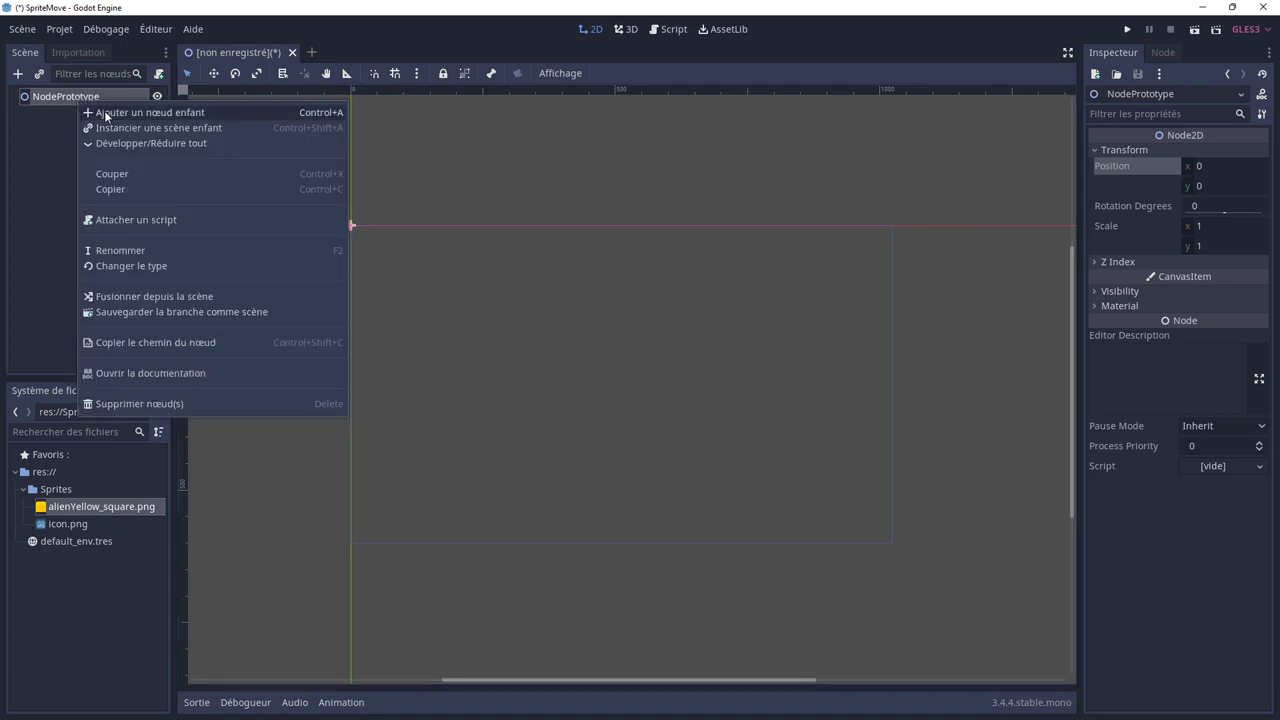
{"action": "left_click", "coordinate": [104, 112]}
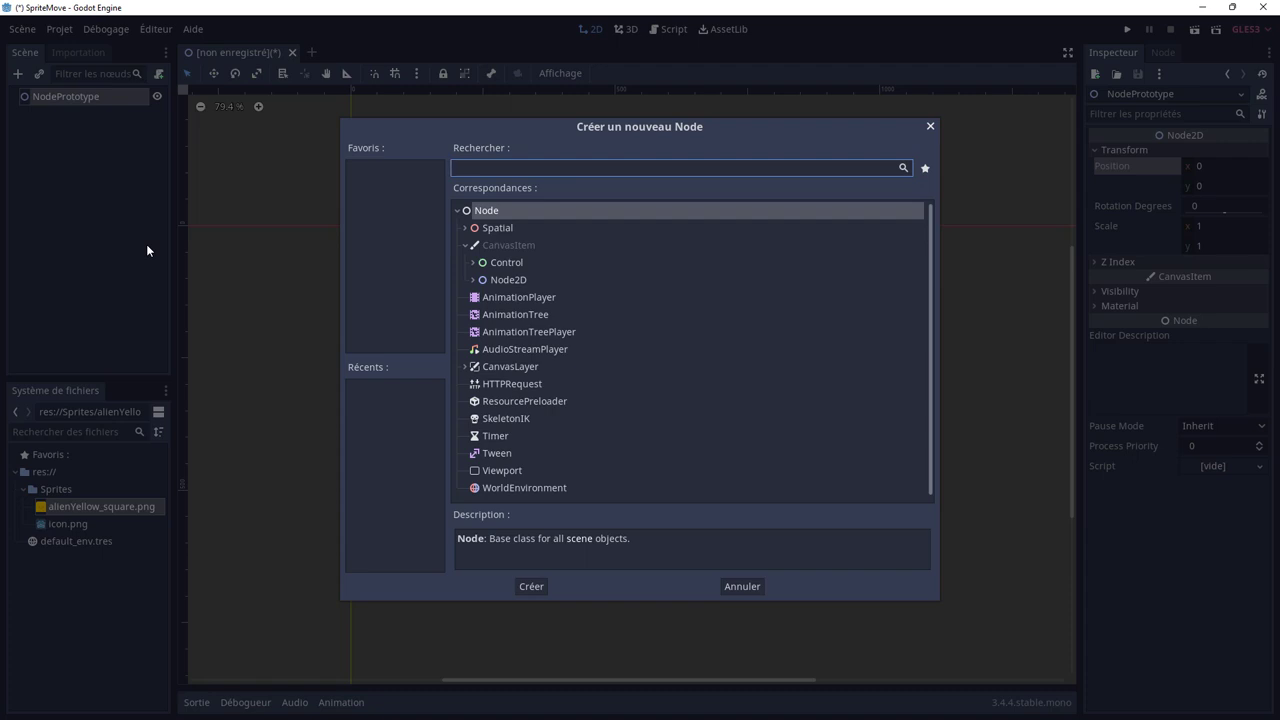
{"action": "left_click", "coordinate": [473, 280]}
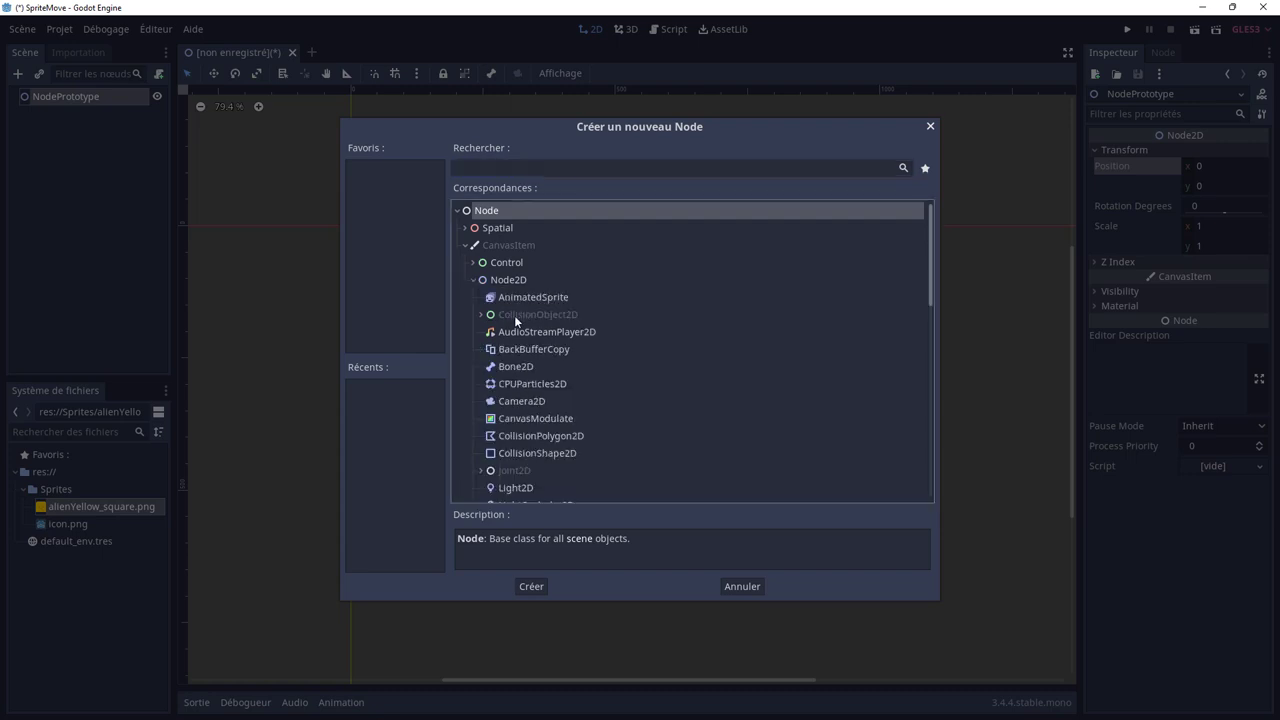
{"action": "left_click", "coordinate": [481, 315]}
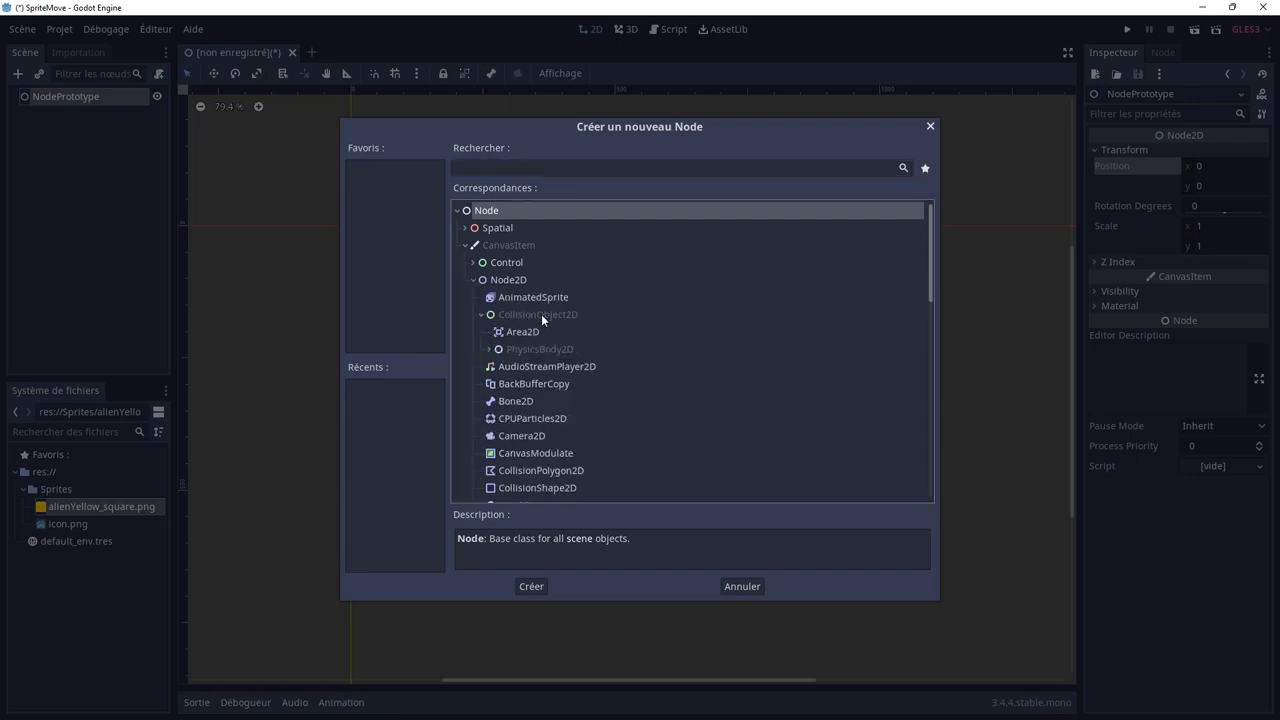
{"action": "left_click", "coordinate": [489, 350]}
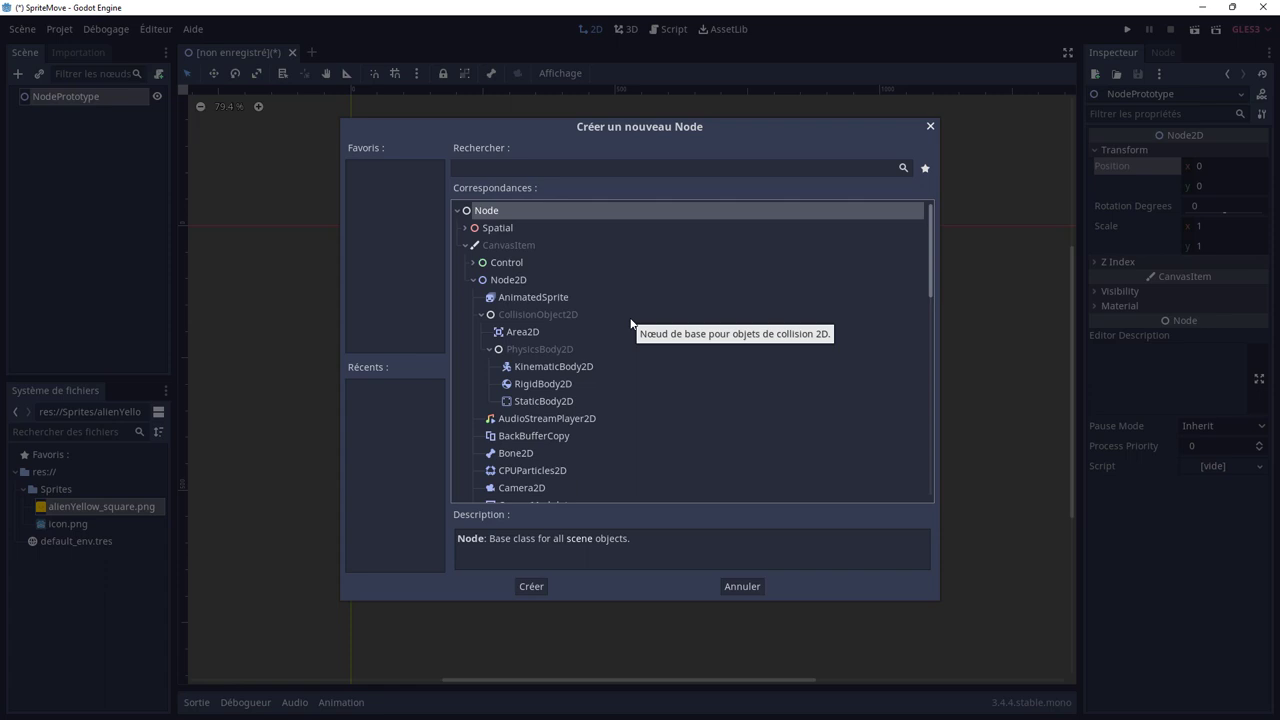
{"action": "left_click", "coordinate": [551, 367]}
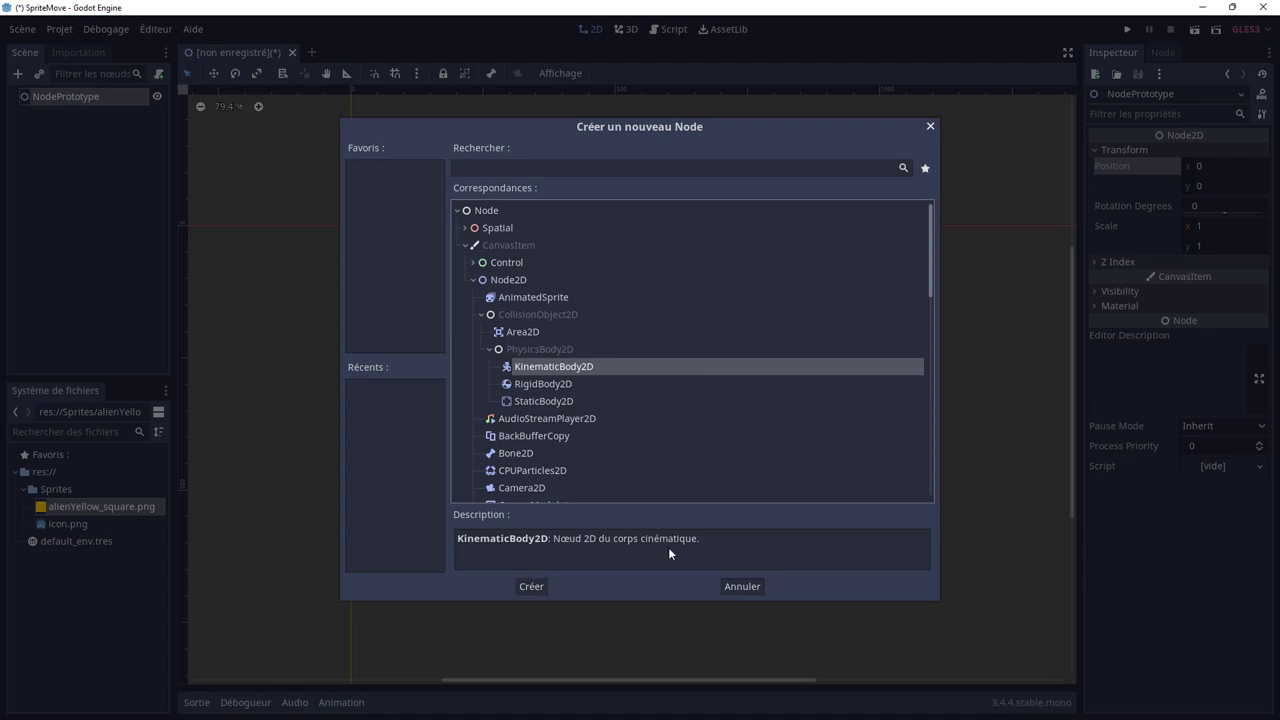
{"action": "left_click", "coordinate": [532, 586]}
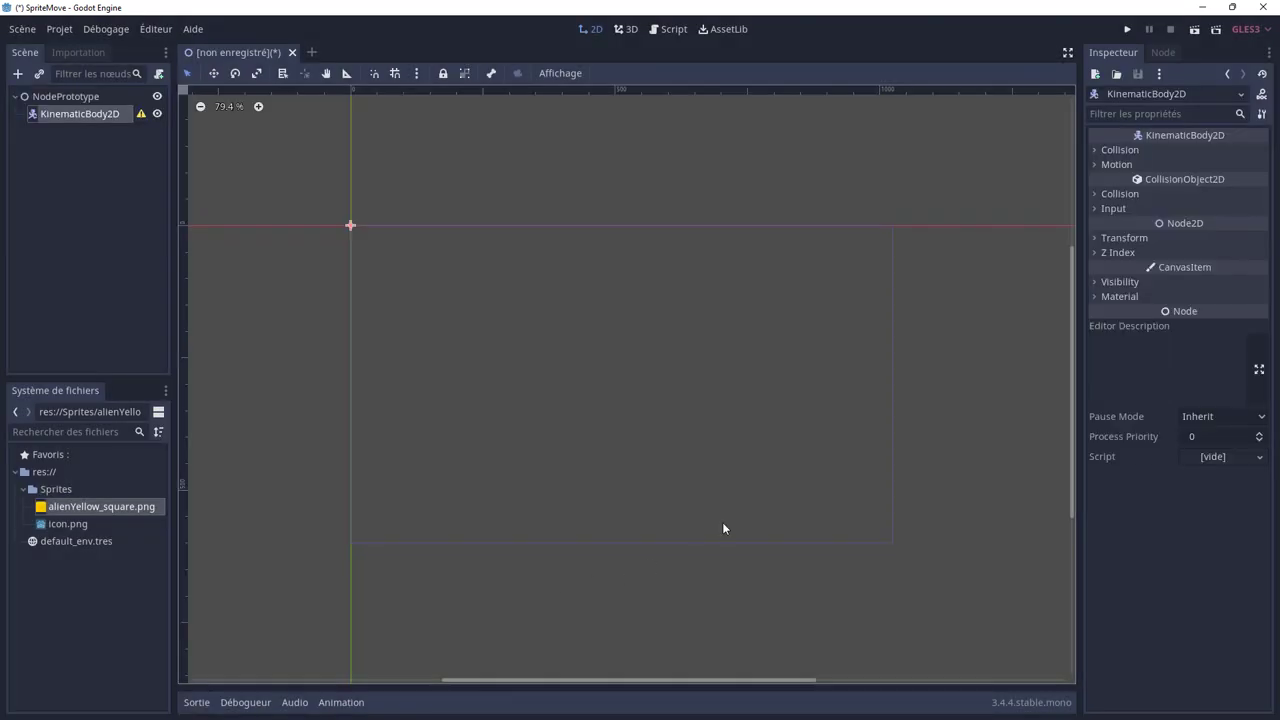
{"action": "left_click", "coordinate": [140, 115]}
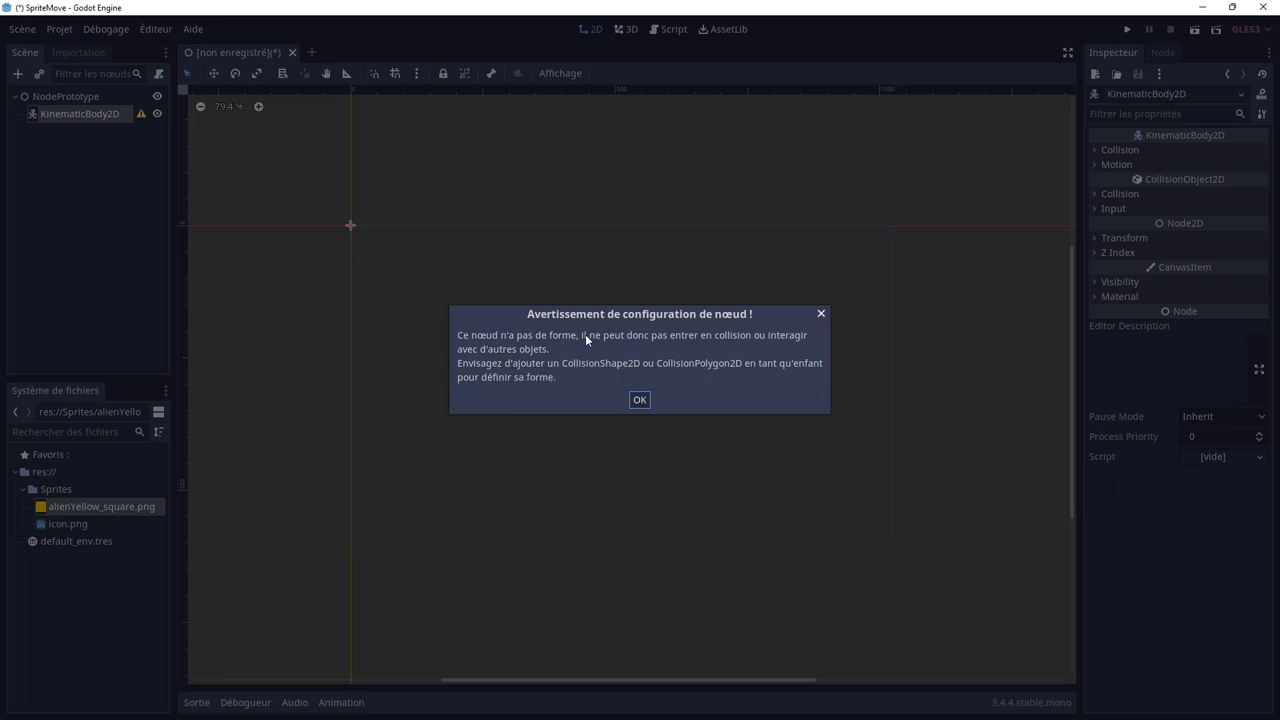
{"action": "left_click", "coordinate": [639, 400]}
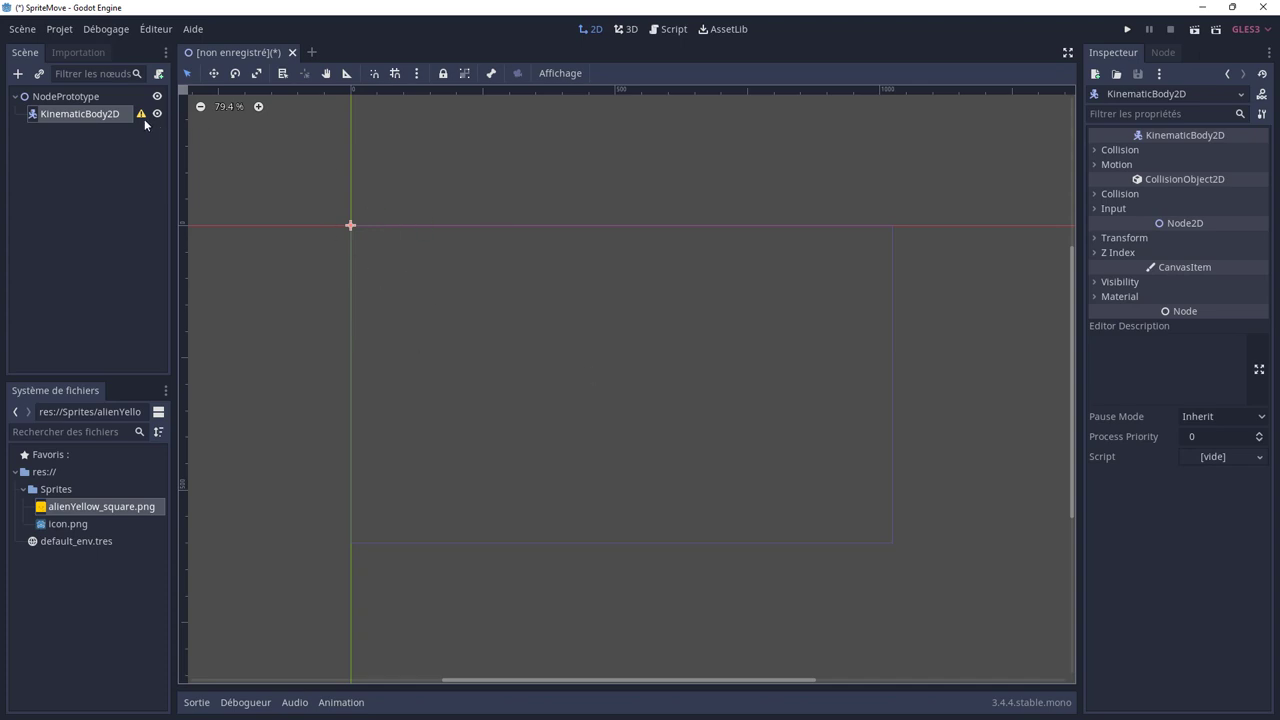
Step: Add a Sprite child under KinematicBody2D, found by searching 'sprite' in Create New Node
{"action": "left_click", "coordinate": [78, 97]}
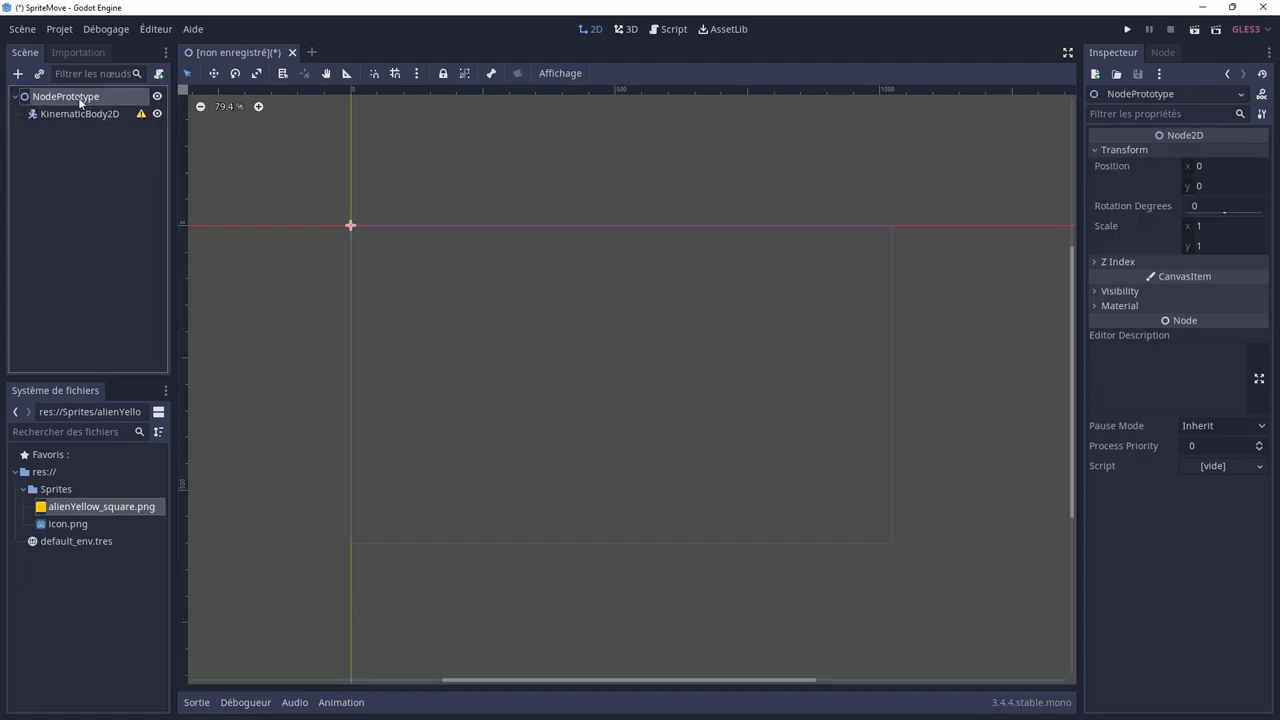
{"action": "right_click", "coordinate": [78, 97]}
{"action": "left_click", "coordinate": [124, 108]}
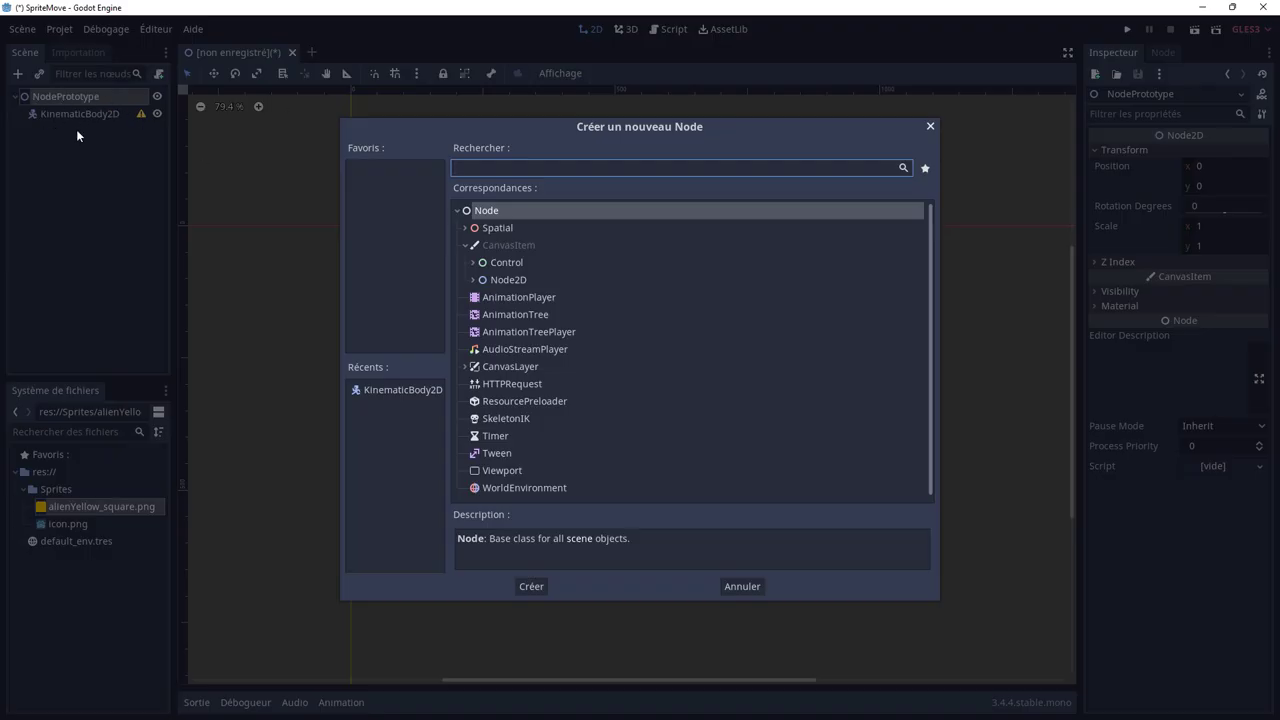
{"action": "left_click", "coordinate": [930, 126]}
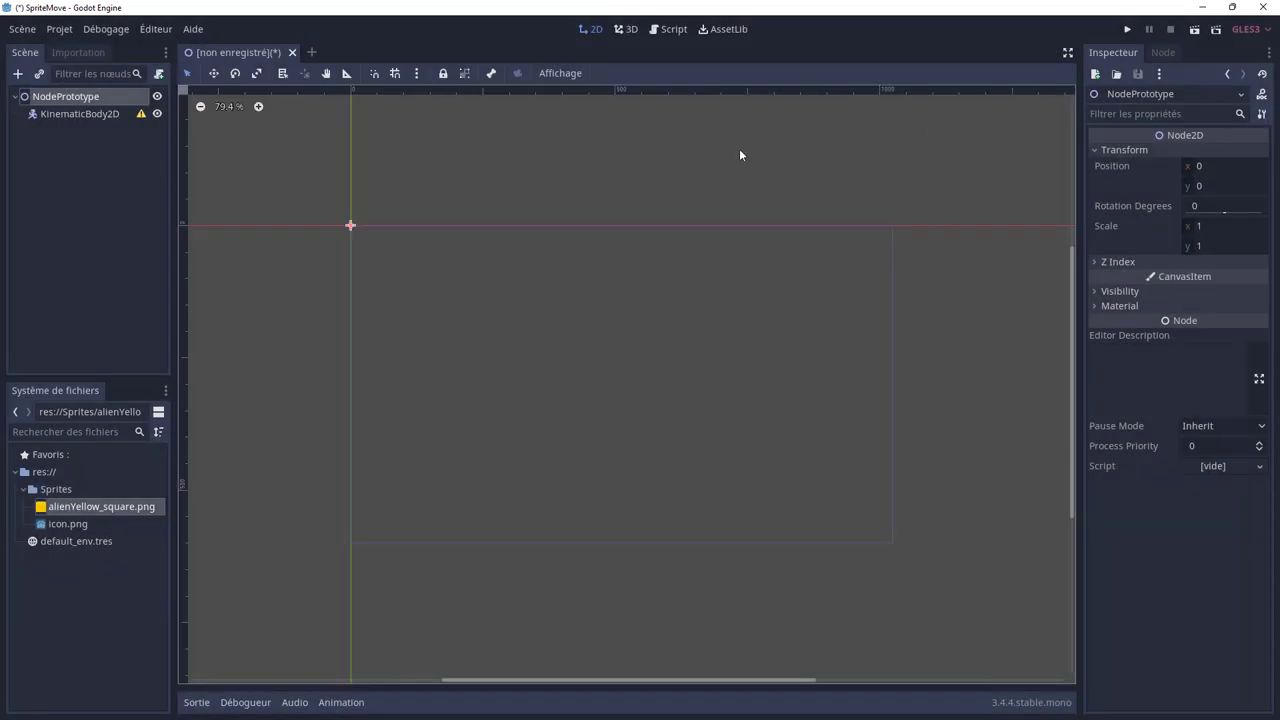
{"action": "left_click", "coordinate": [78, 114]}
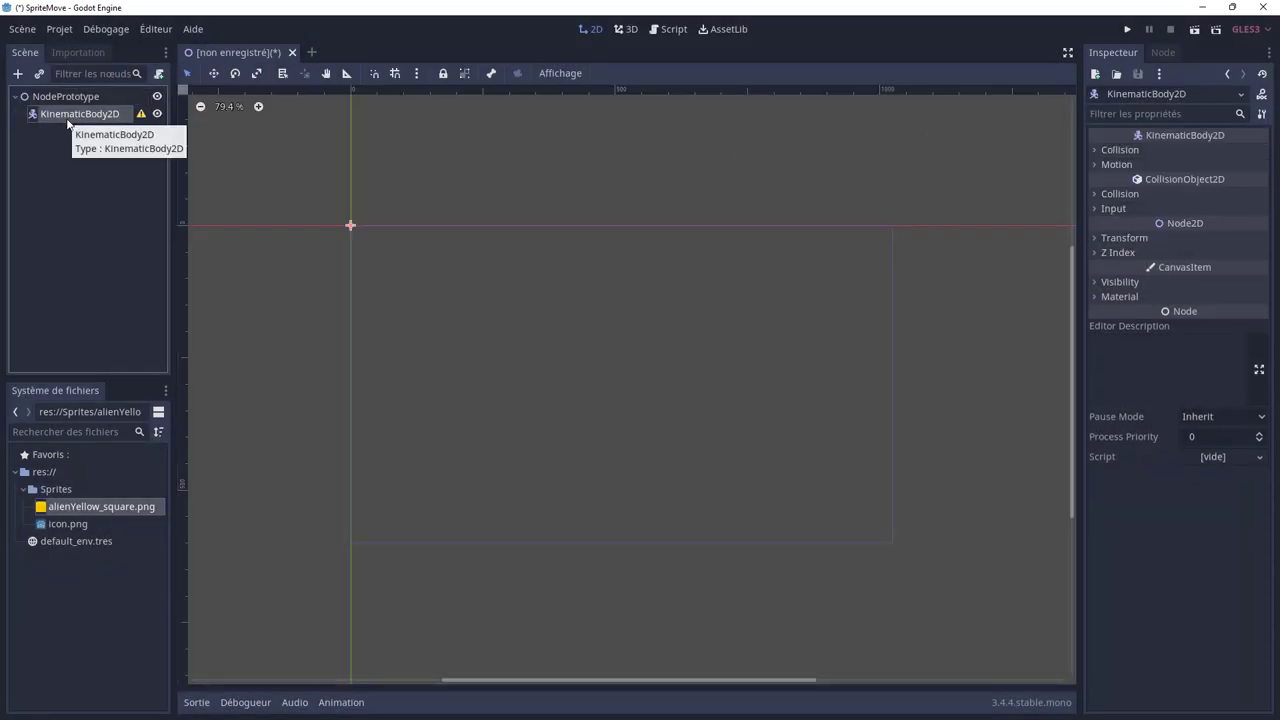
{"action": "right_click", "coordinate": [67, 119]}
{"action": "left_click", "coordinate": [86, 130]}
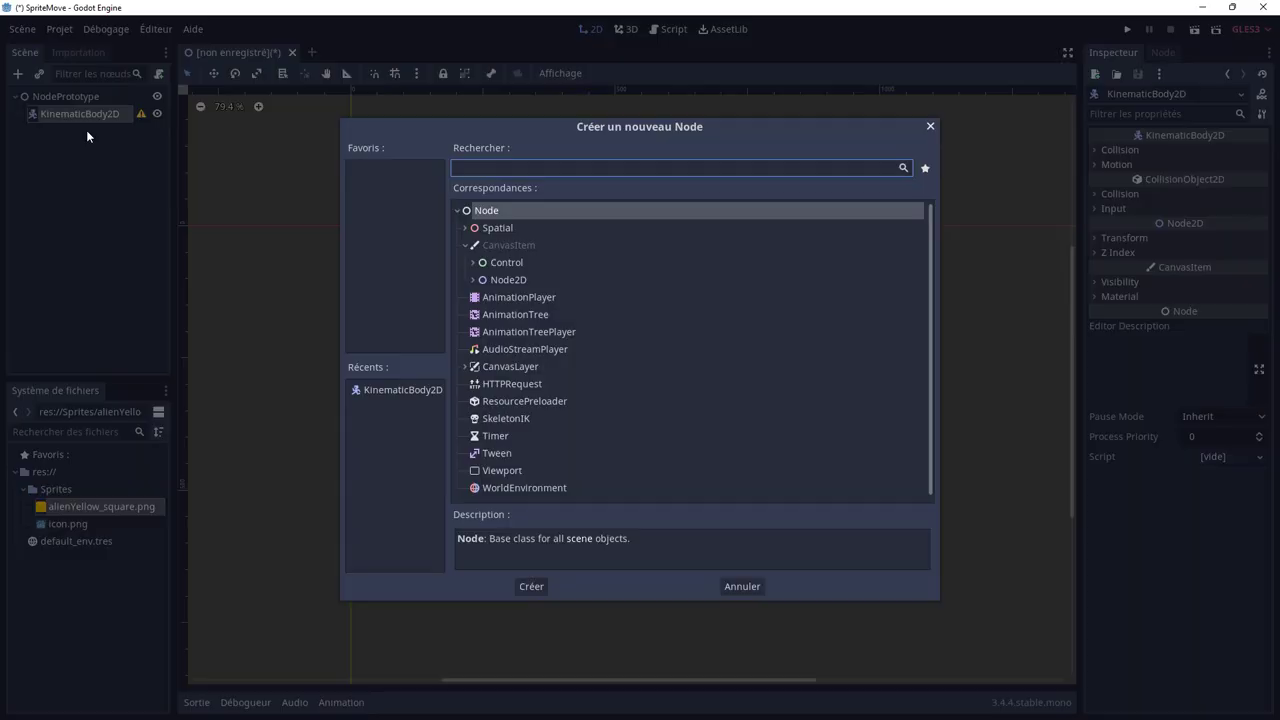
{"action": "type", "text": "spri"}
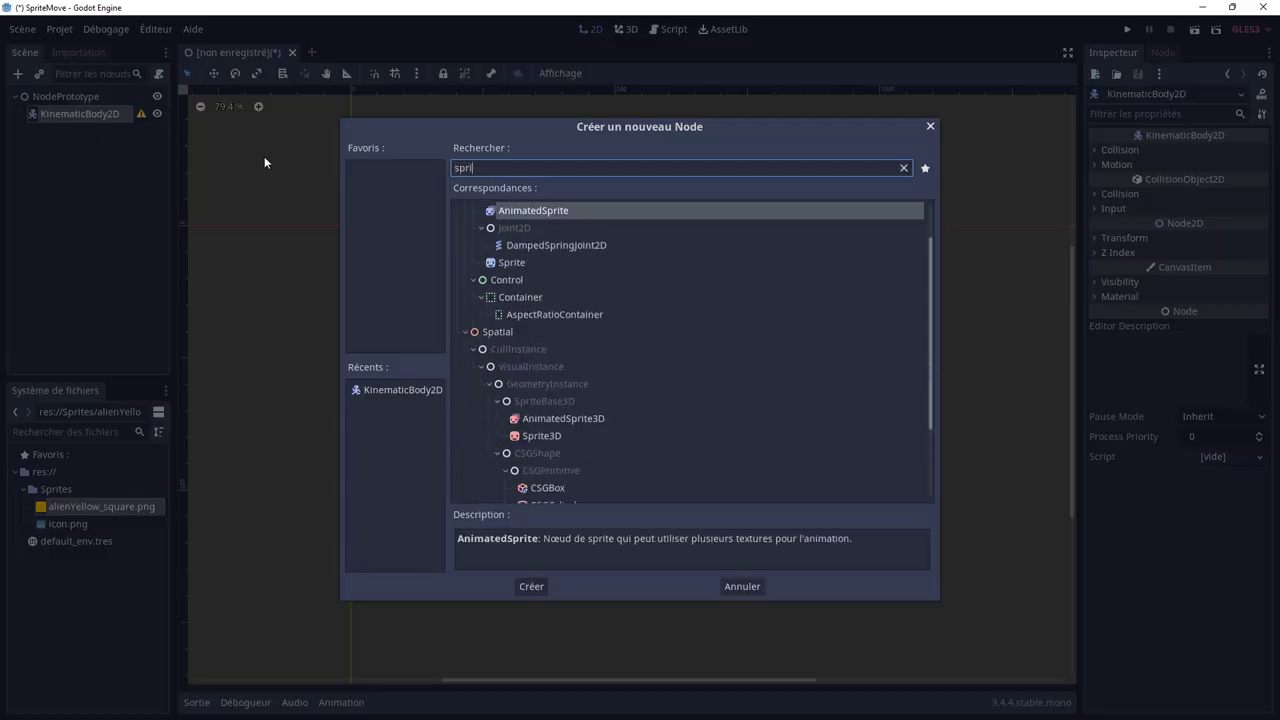
{"action": "type", "text": "te"}
{"action": "left_click", "coordinate": [522, 228]}
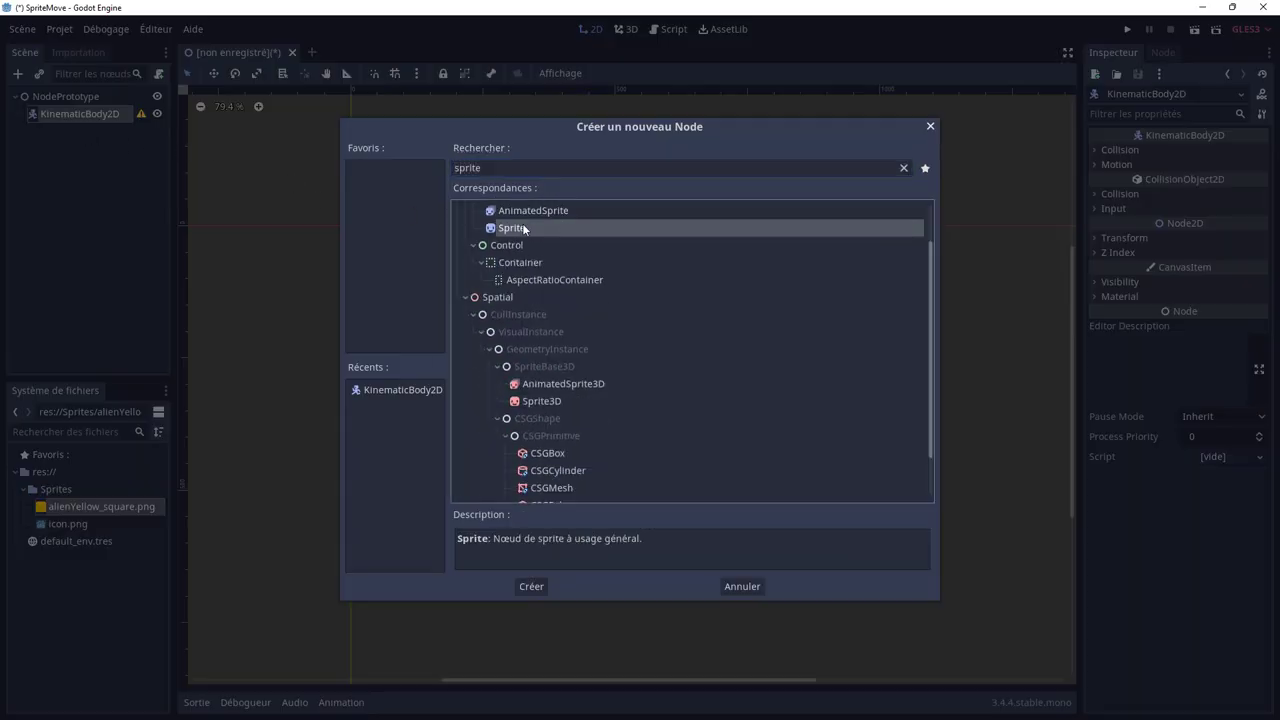
{"action": "double_click", "coordinate": [522, 228]}
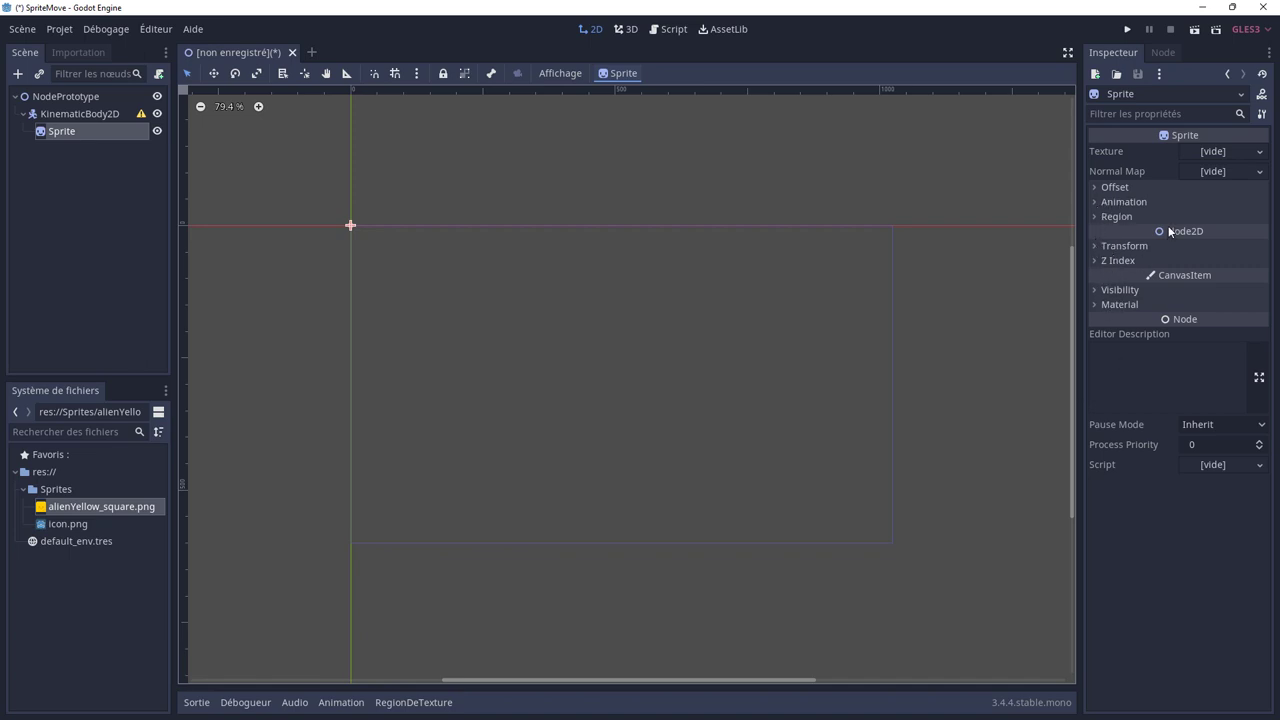
Step: Drag alienYellow_square.png from the FileSystem dock onto the Sprite's Texture property
{"action": "left_click", "coordinate": [1259, 151]}
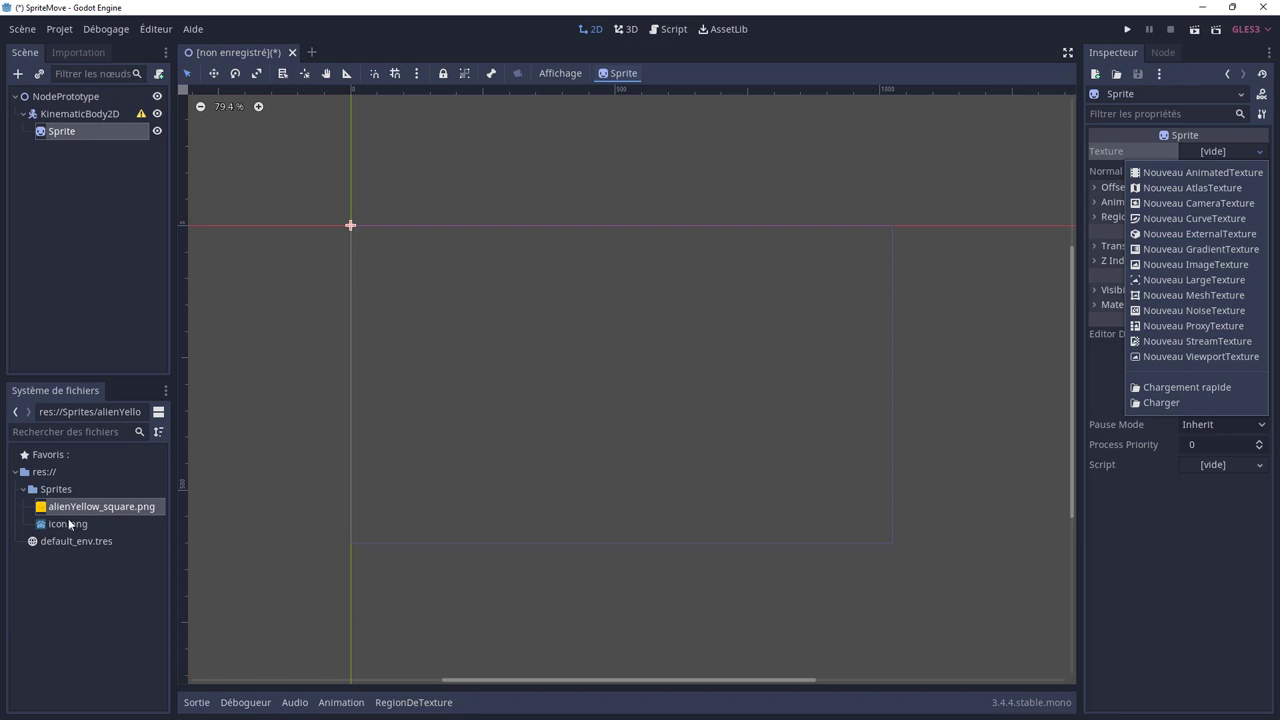
{"action": "left_click", "coordinate": [70, 568]}
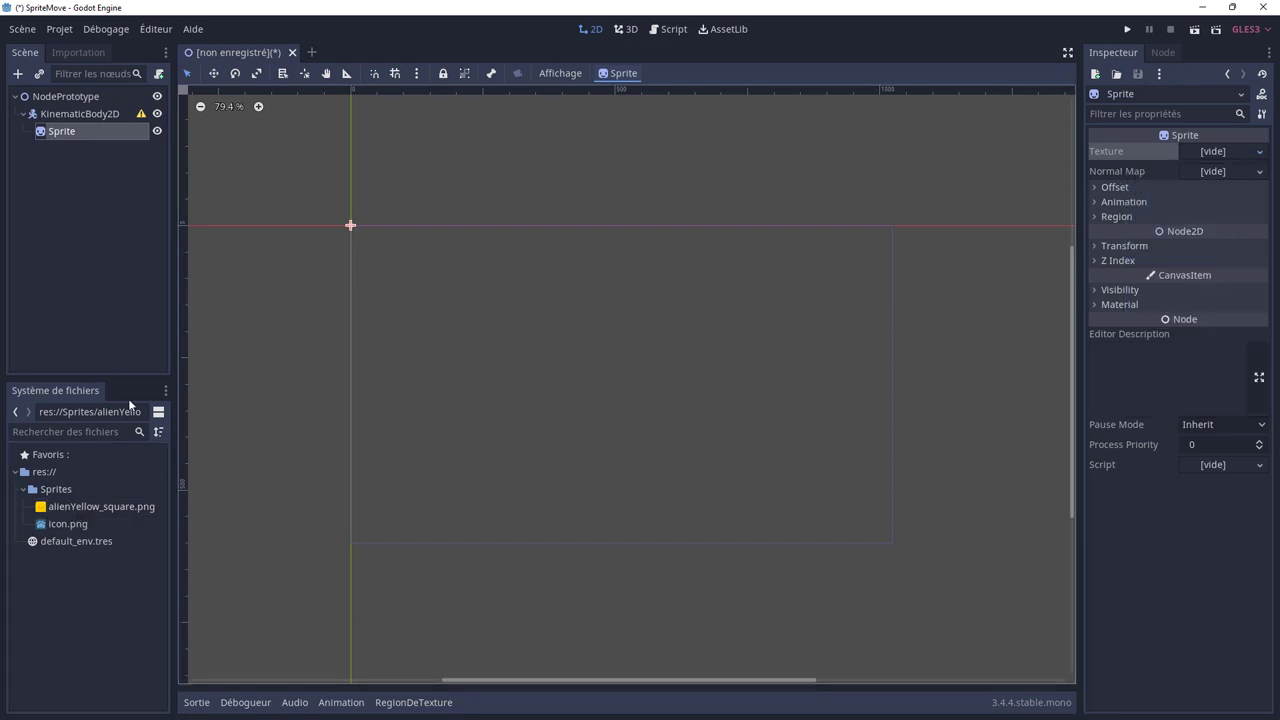
{"action": "left_click_drag", "start_coordinate": [70, 506], "coordinate": [1217, 163]}
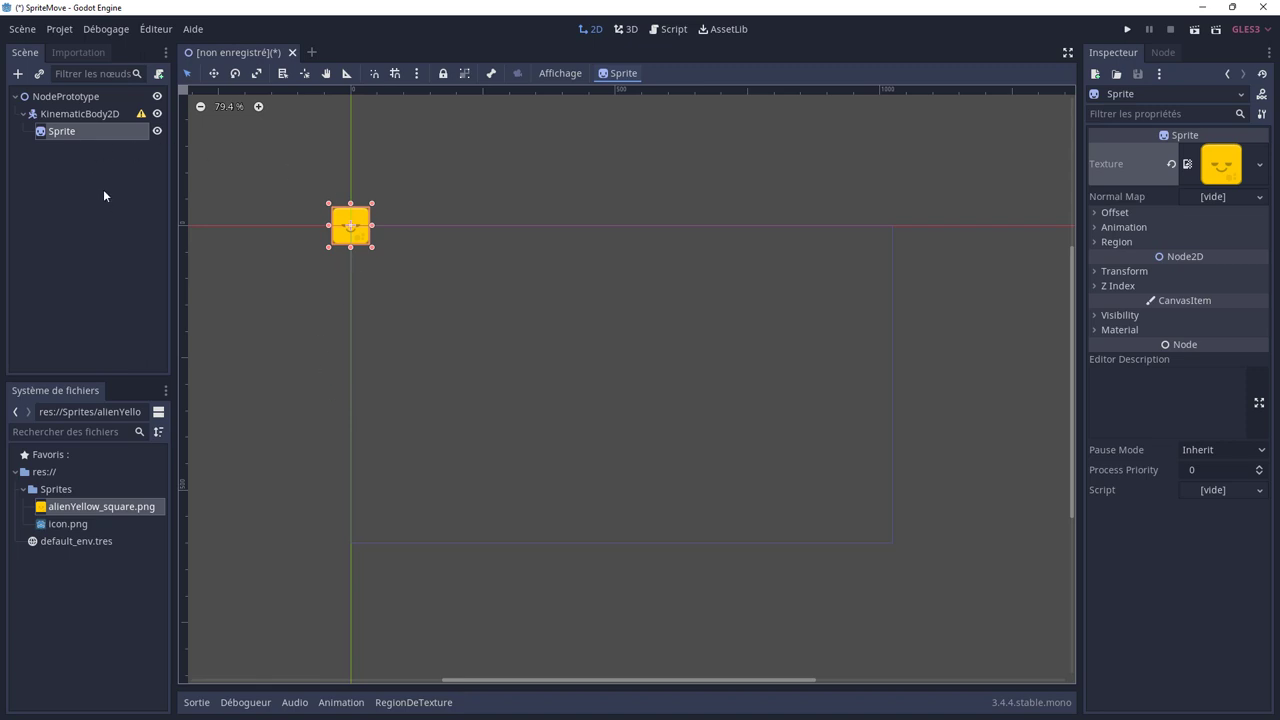
Step: Add a CollisionShape2D child under KinematicBody2D, found by searching 'colli'
{"action": "left_click", "coordinate": [114, 114]}
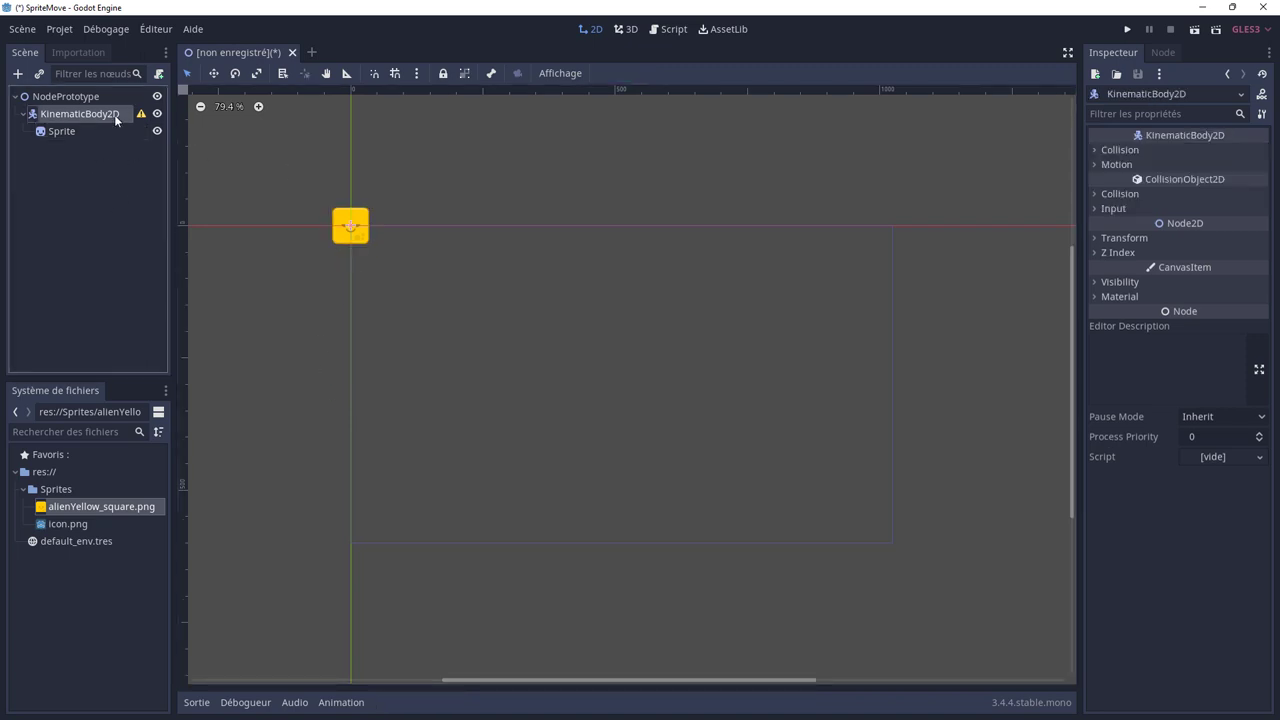
{"action": "right_click", "coordinate": [114, 114]}
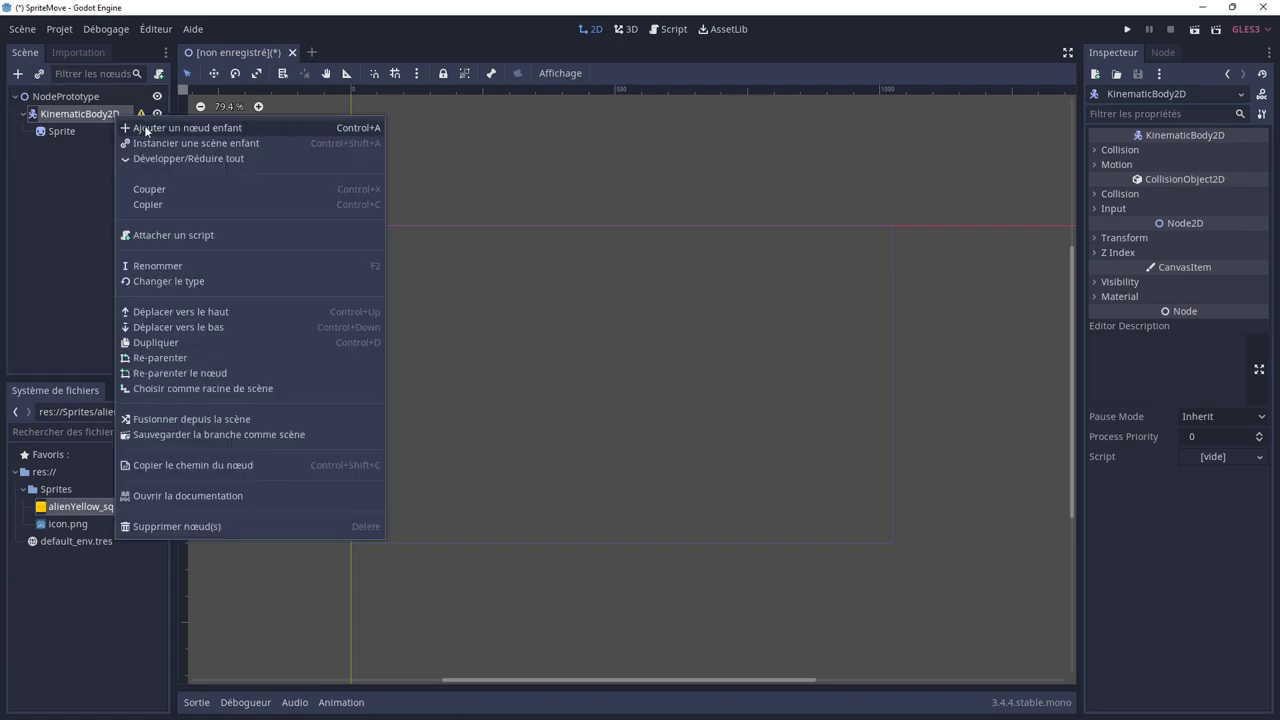
{"action": "left_click", "coordinate": [145, 128]}
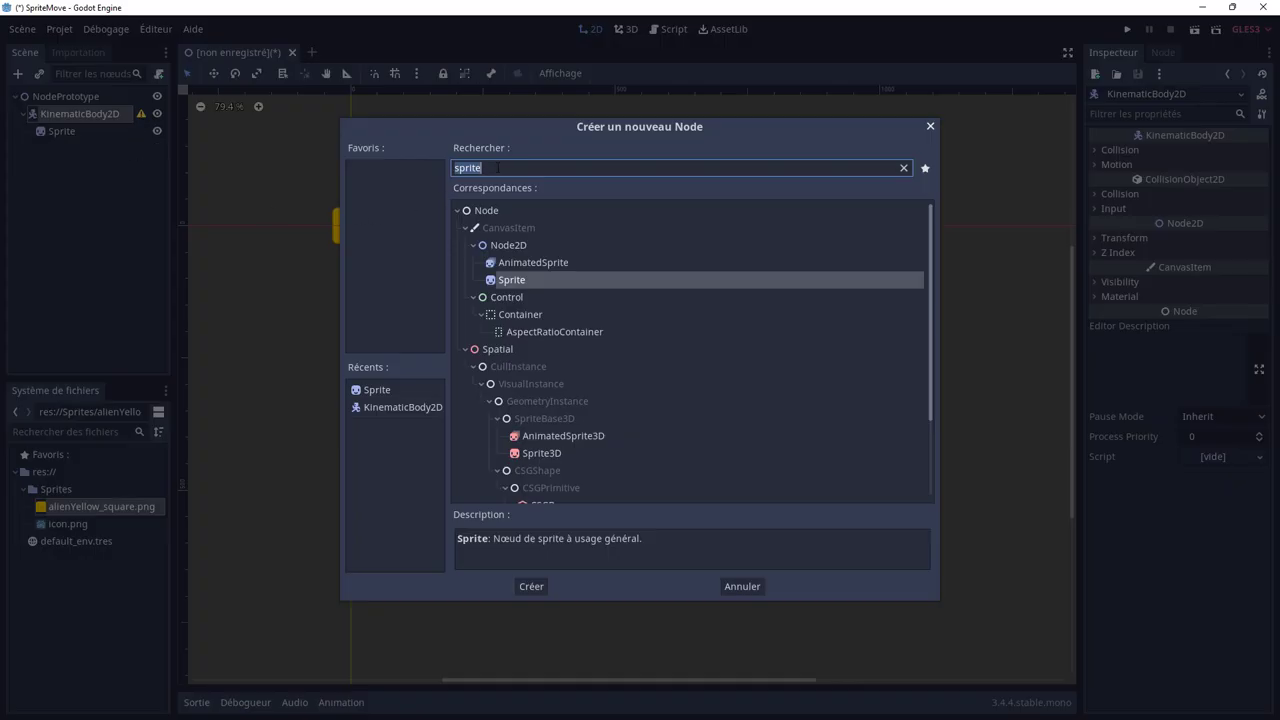
{"action": "type", "text": "colli"}
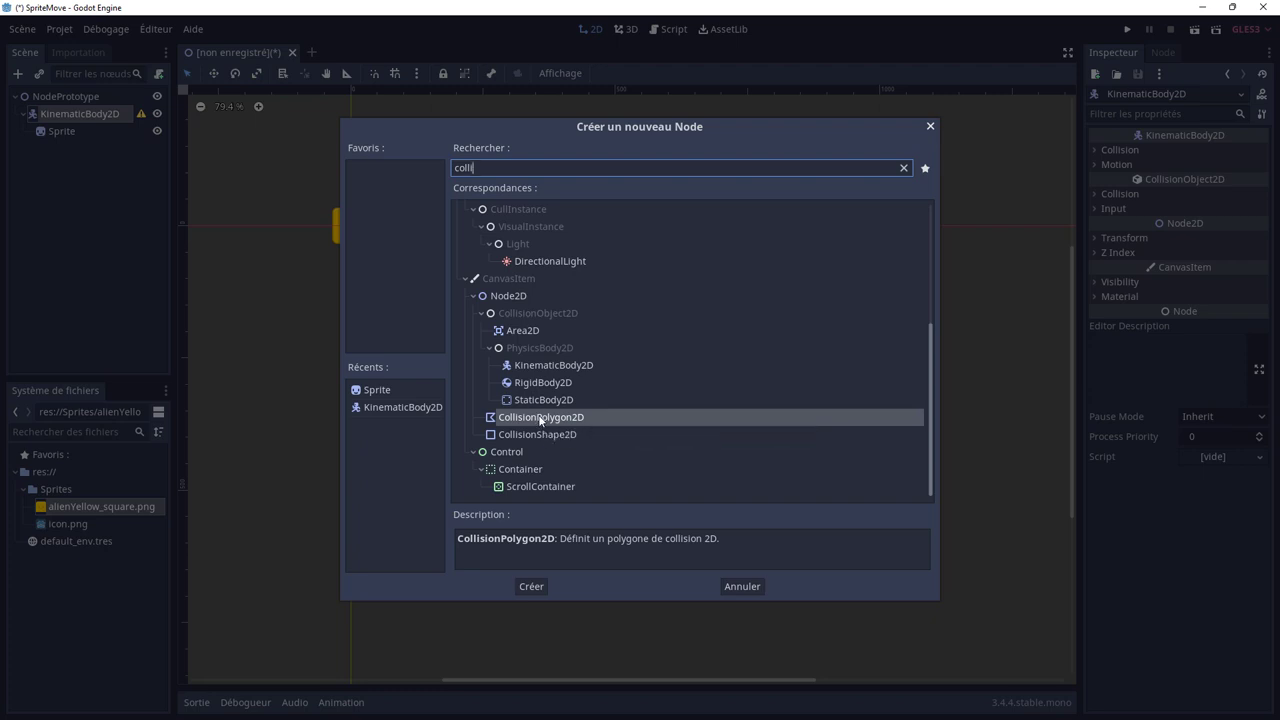
{"action": "left_click", "coordinate": [548, 434]}
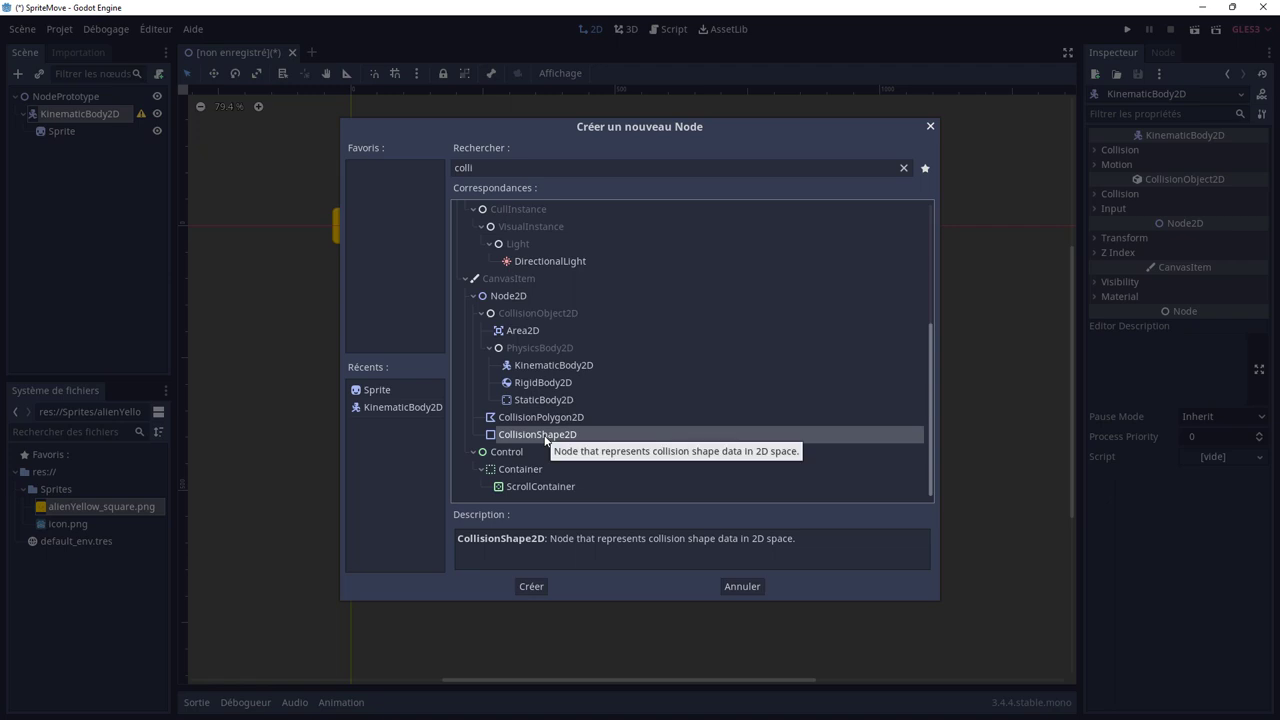
{"action": "double_click", "coordinate": [546, 435]}
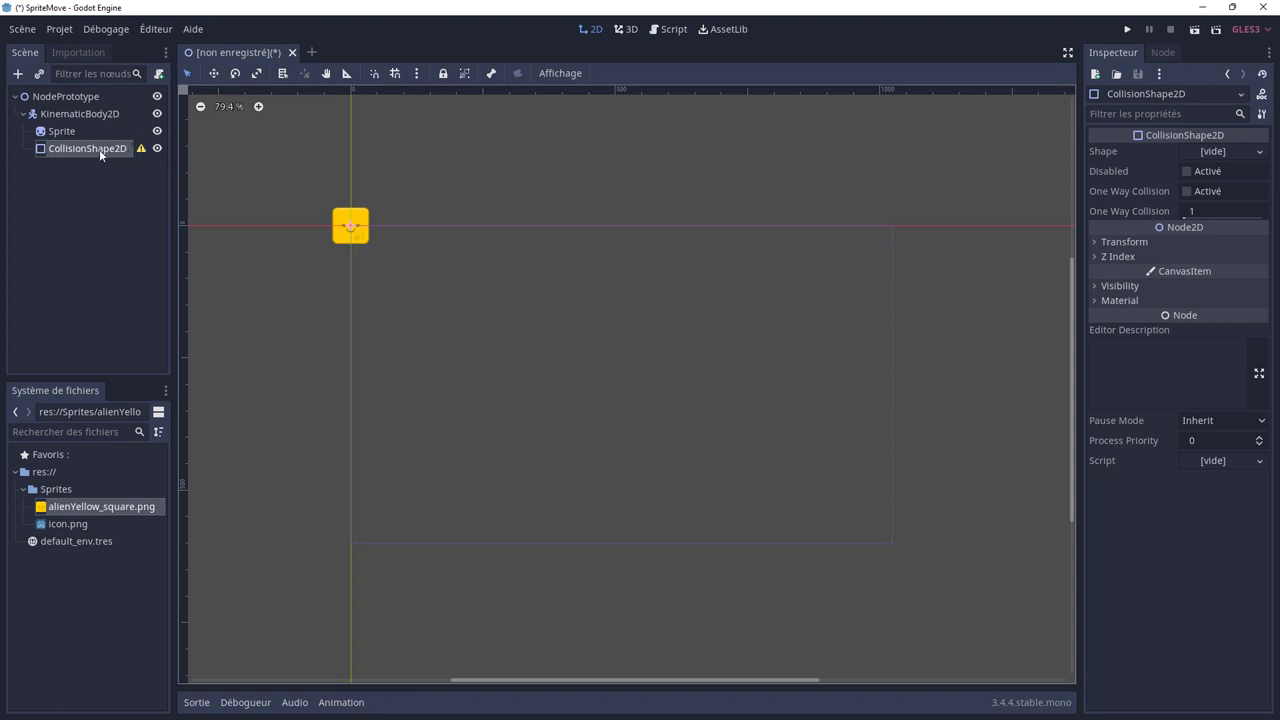
Step: Set the CollisionShape2D's Shape to a New RectangleShape2D
{"action": "mouse_move", "coordinate": [141, 151]}
{"action": "left_click", "coordinate": [1259, 153]}
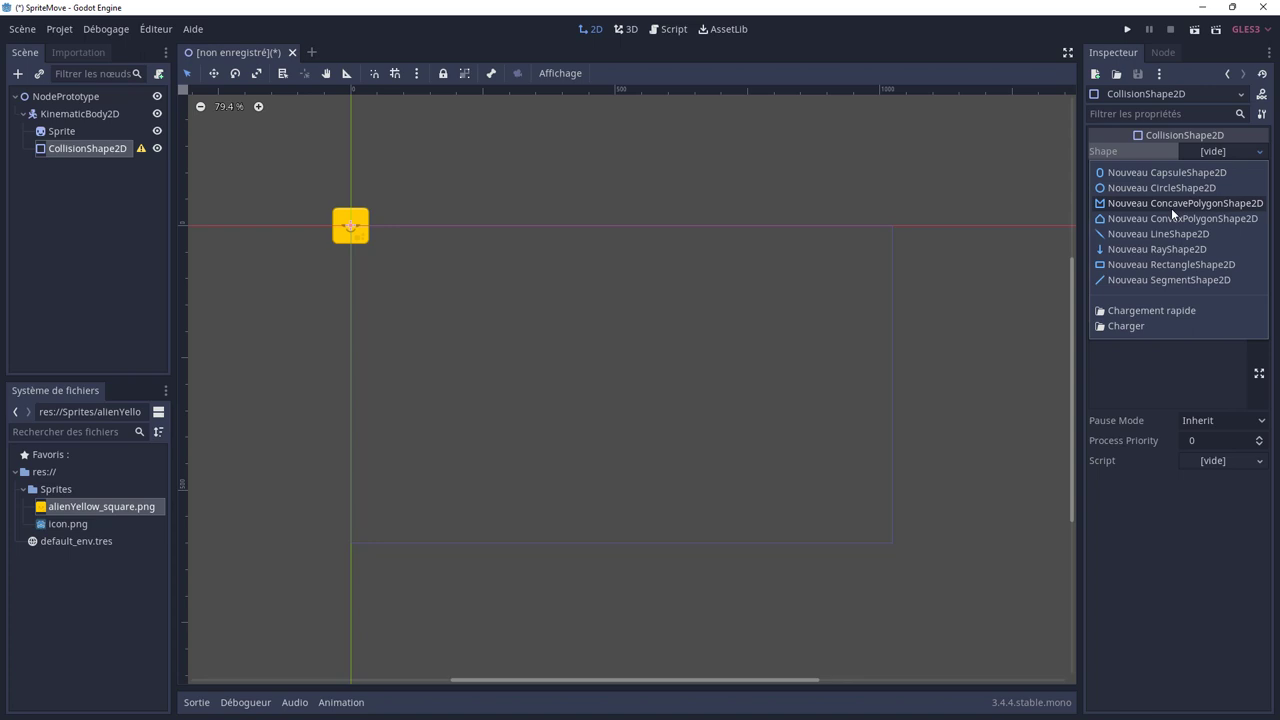
{"action": "left_click", "coordinate": [1138, 264]}
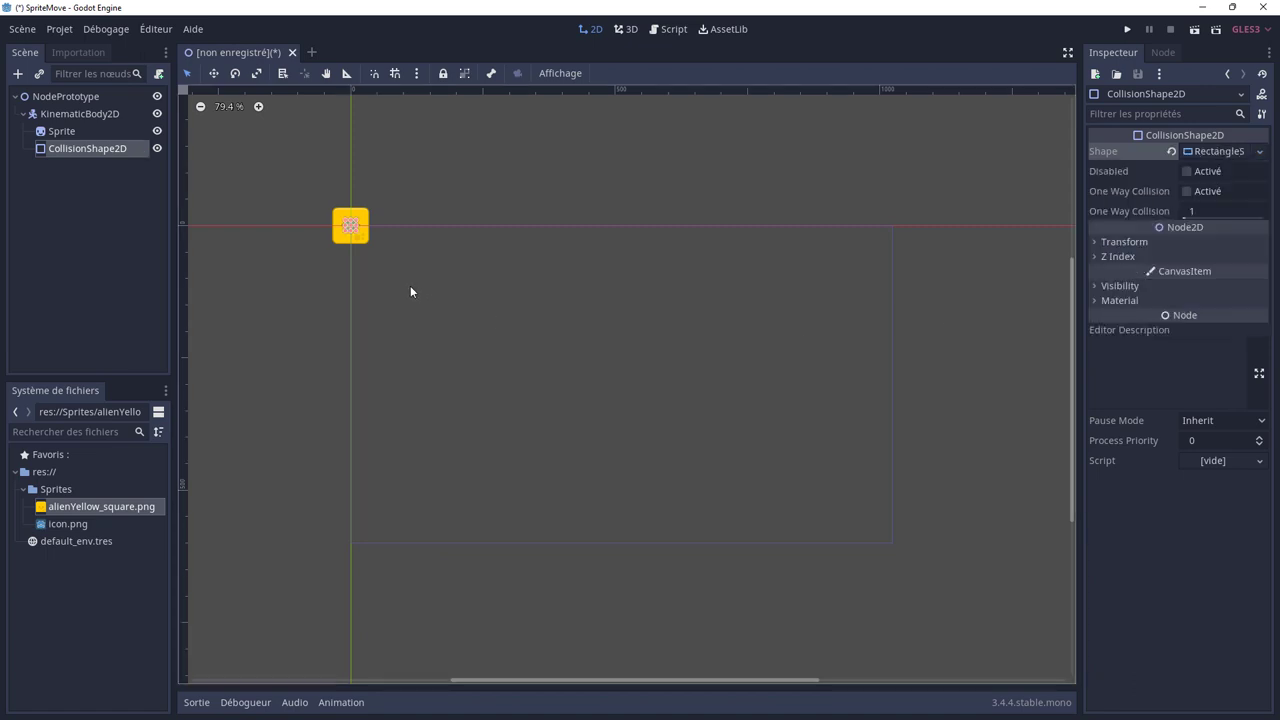
Step: Resize the collision rectangle's handles to cover the whole yellow alien sprite
{"action": "scroll", "coordinate": [368, 288], "scroll_direction": "up", "scroll_amount": 1}
{"action": "scroll", "coordinate": [372, 285], "scroll_direction": "up", "scroll_amount": 1}
{"action": "scroll", "coordinate": [375, 235], "scroll_direction": "up", "scroll_amount": 1}
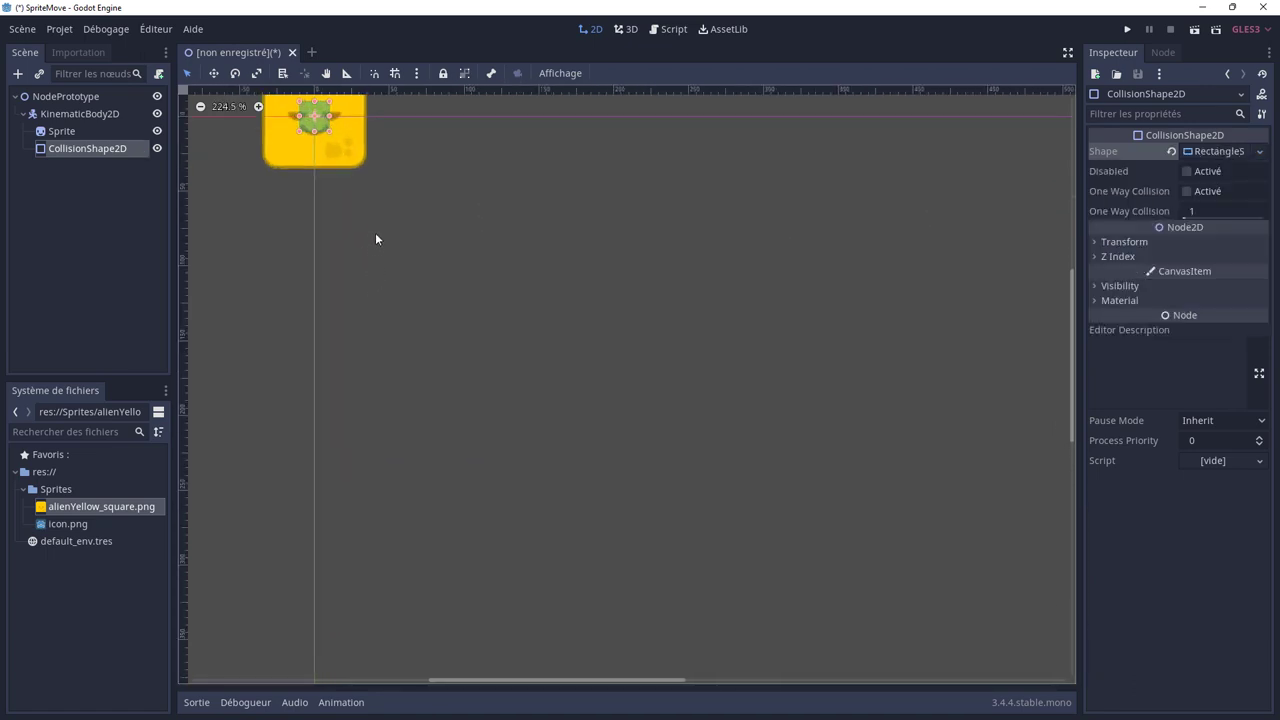
{"action": "middle_click_drag", "start_coordinate": [375, 239], "coordinate": [540, 403]}
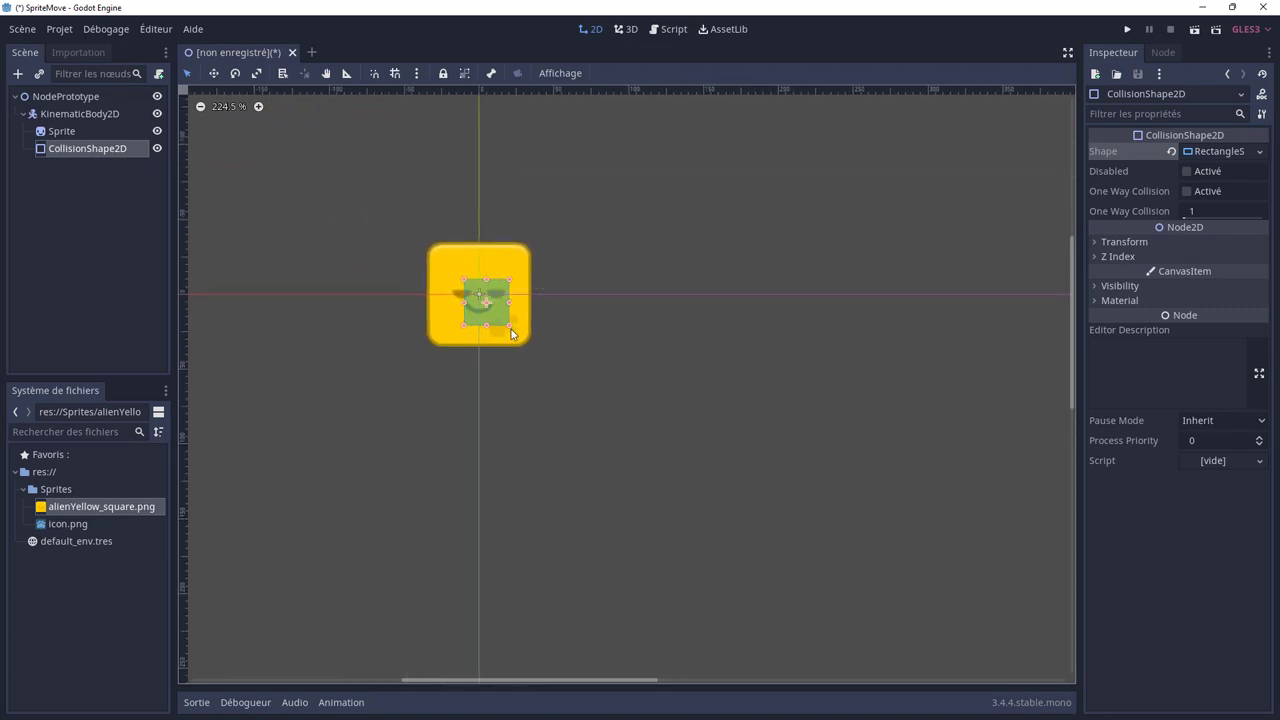
{"action": "left_click_drag", "start_coordinate": [510, 327], "coordinate": [530, 348]}
{"action": "left_click_drag", "start_coordinate": [463, 279], "coordinate": [426, 243]}
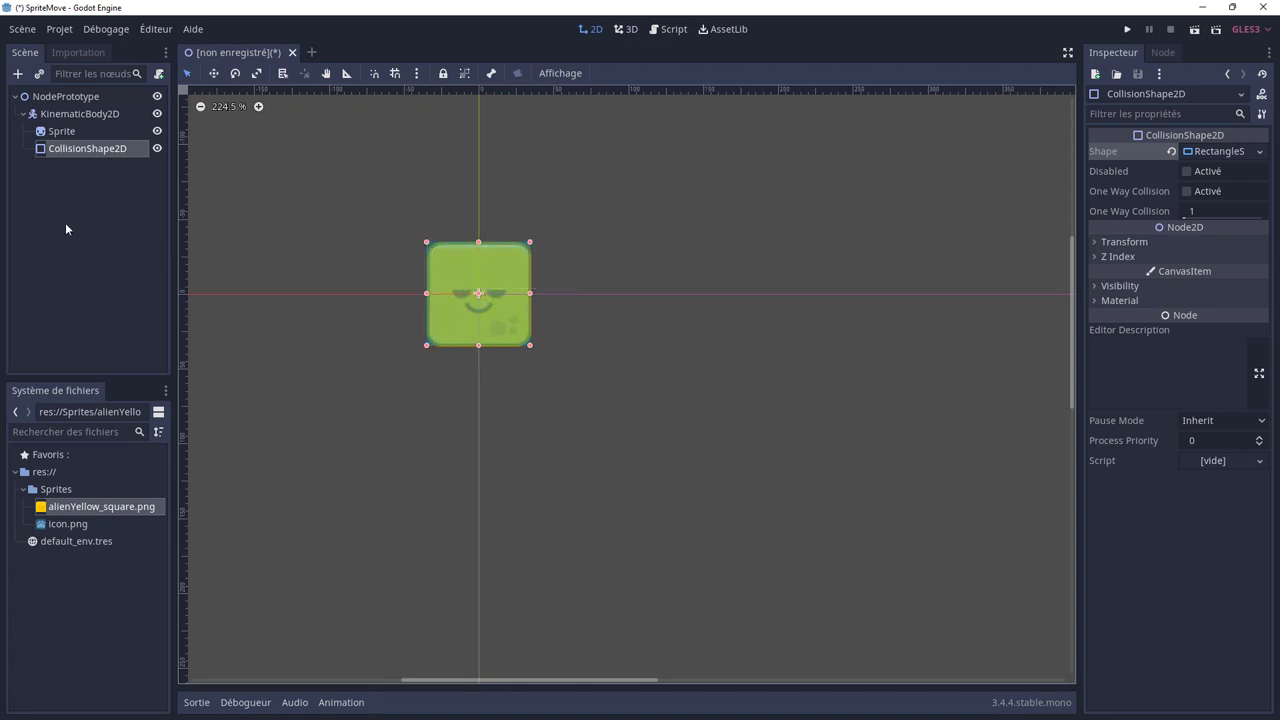
{"action": "scroll", "coordinate": [596, 389], "scroll_direction": "down", "scroll_amount": 3}
{"action": "scroll", "coordinate": [824, 416], "scroll_direction": "down", "scroll_amount": 2}
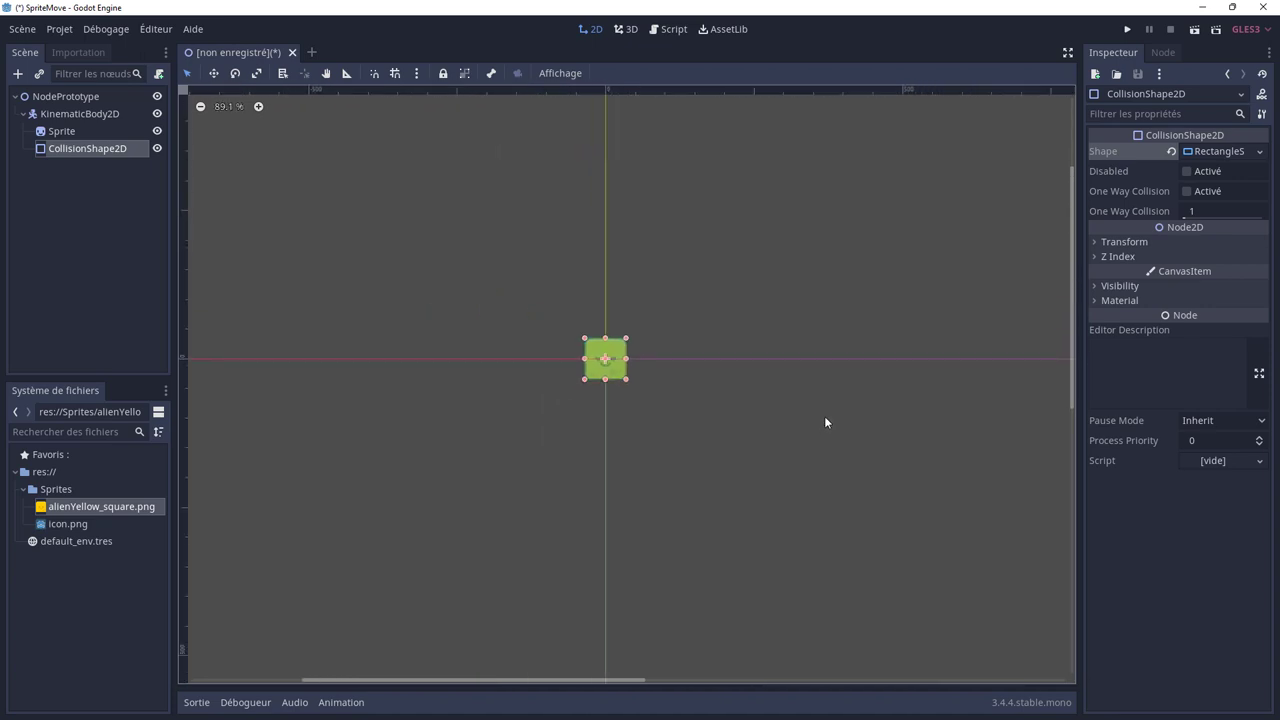
{"action": "mouse_move", "coordinate": [824, 416]}
{"action": "middle_mouse_down"}
{"action": "mouse_move", "coordinate": [558, 298]}
{"action": "mouse_move", "coordinate": [613, 309]}
{"action": "middle_mouse_up"}
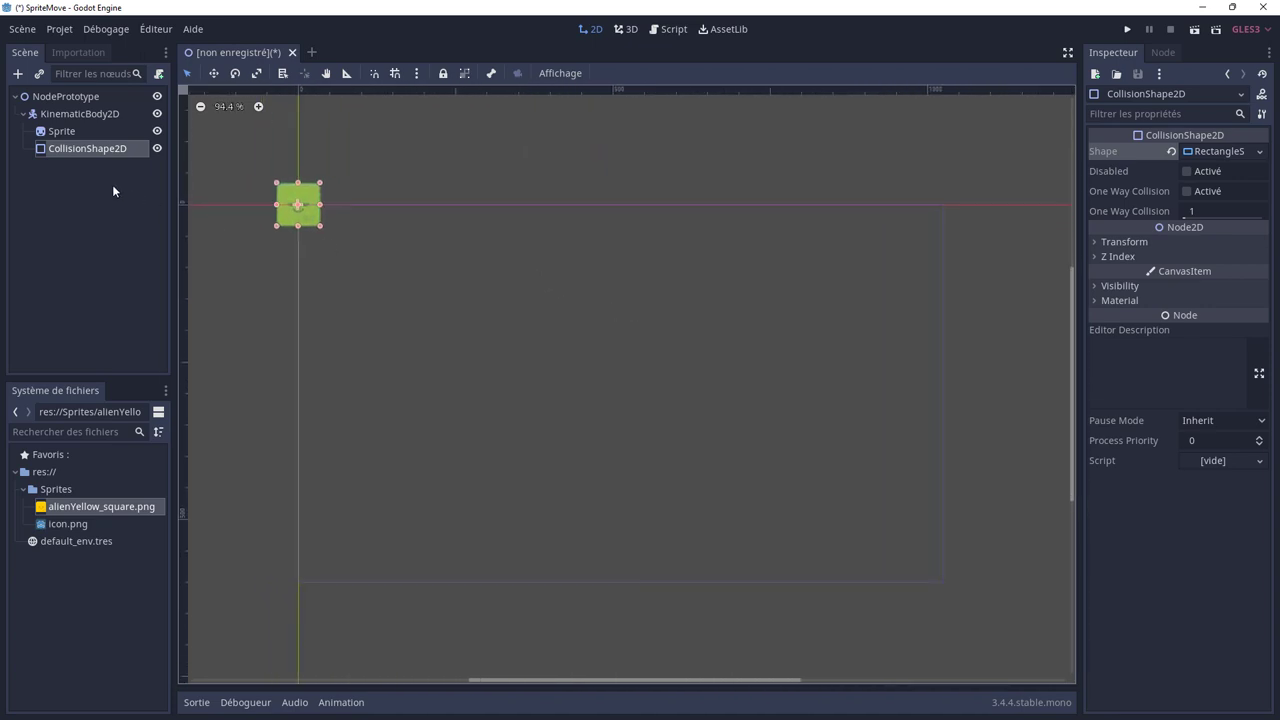
Step: Rename the KinematicBody2D node to Player
{"action": "left_click", "coordinate": [68, 202]}
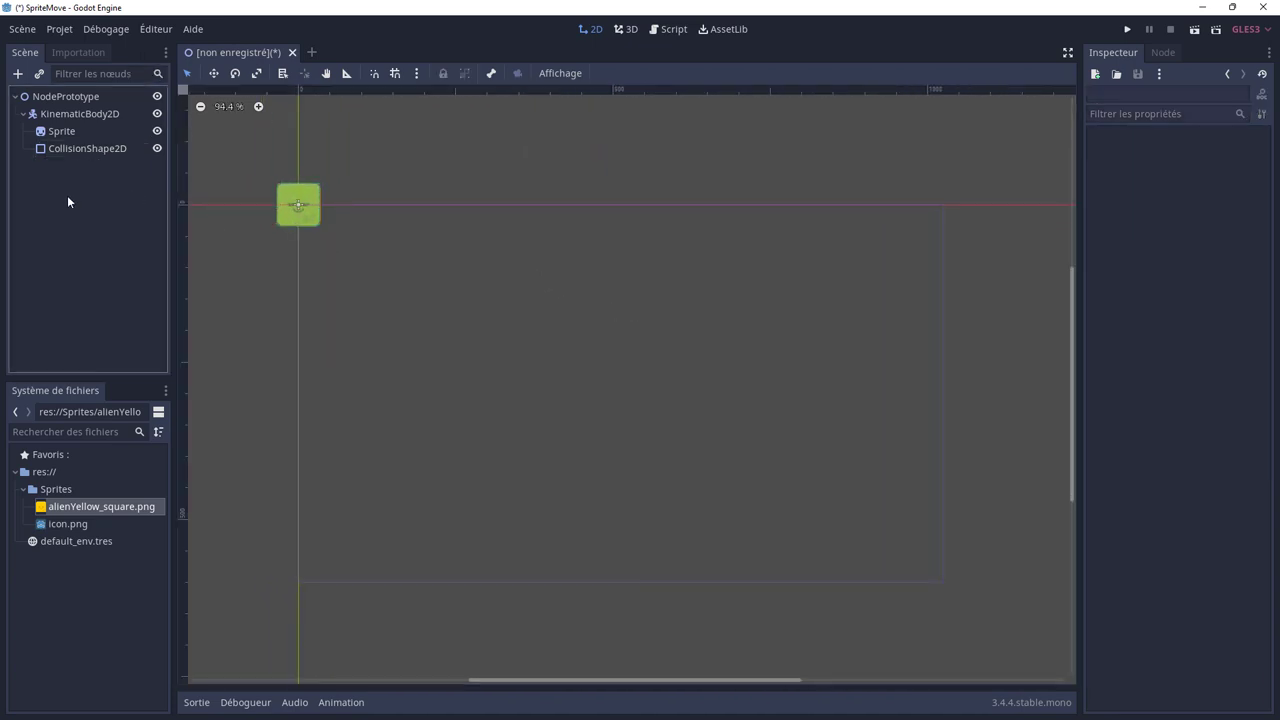
{"action": "left_click", "coordinate": [77, 114]}
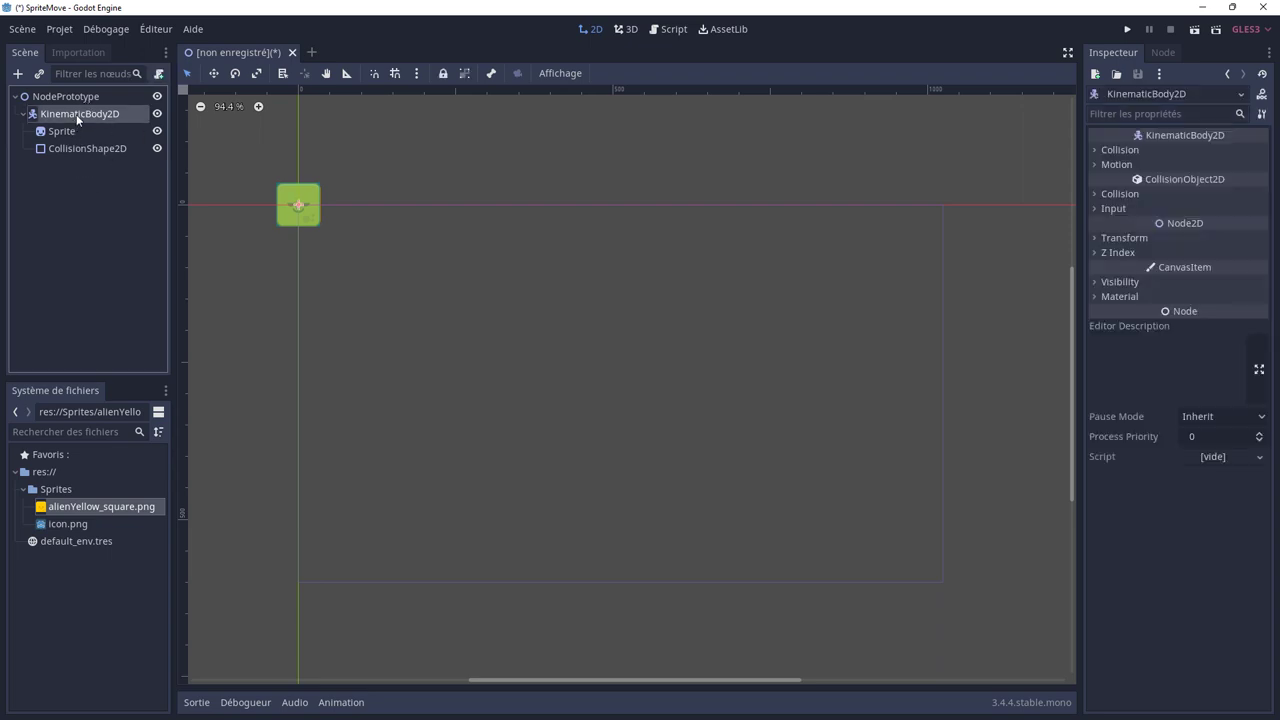
{"action": "left_click", "coordinate": [76, 114]}
{"action": "type", "text": "P"}
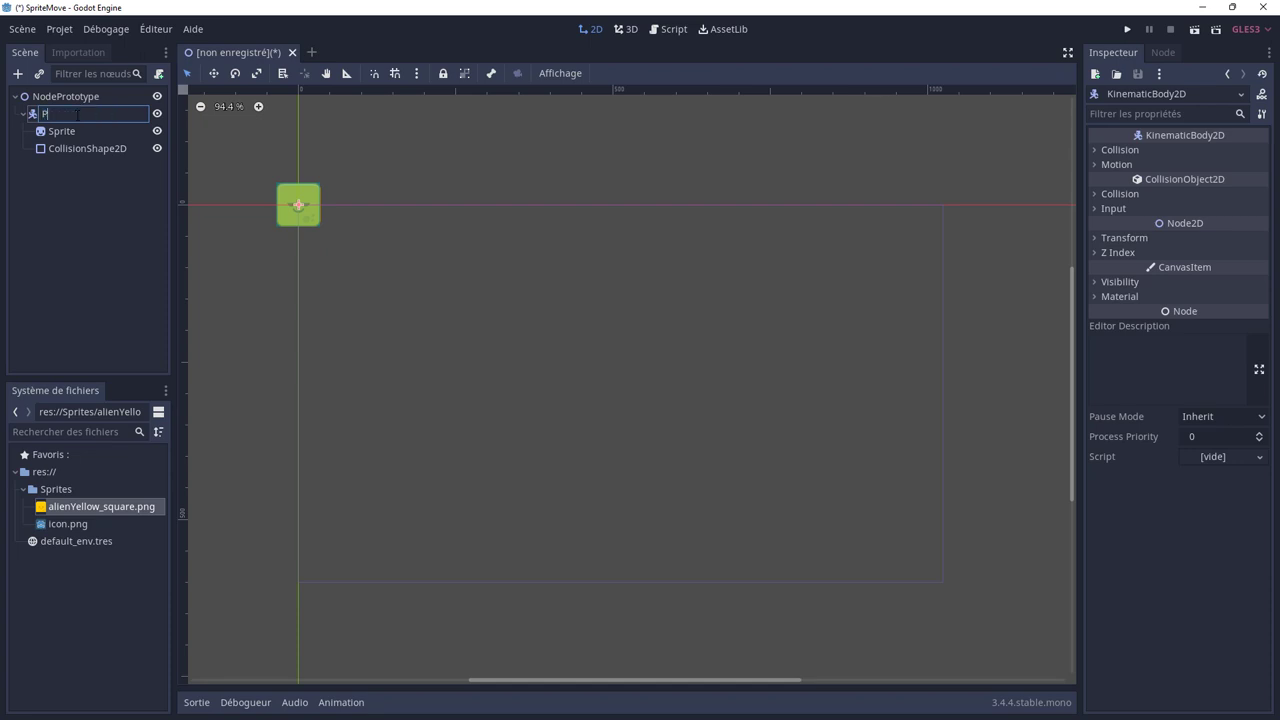
{"action": "type", "text": "layer"}
{"action": "key", "text": "Return"}
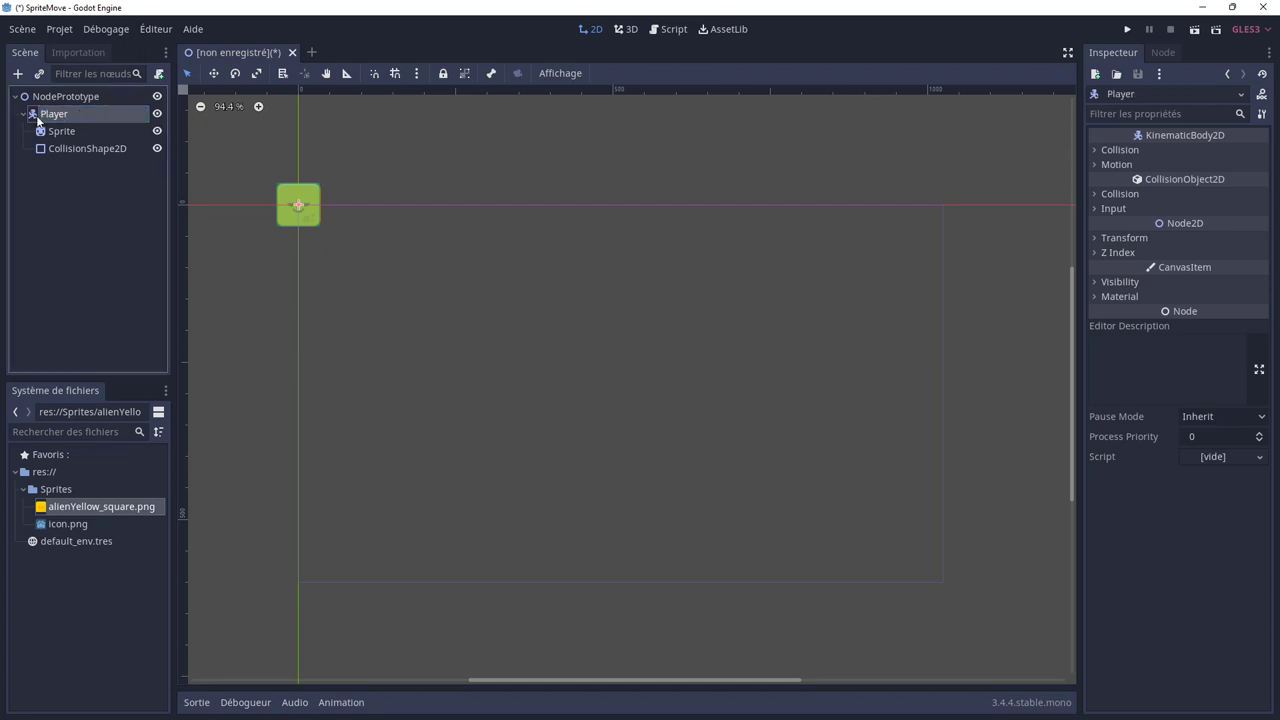
Step: Collapse and re-expand Player's children, then reselect the Player node
{"action": "left_click", "coordinate": [23, 115]}
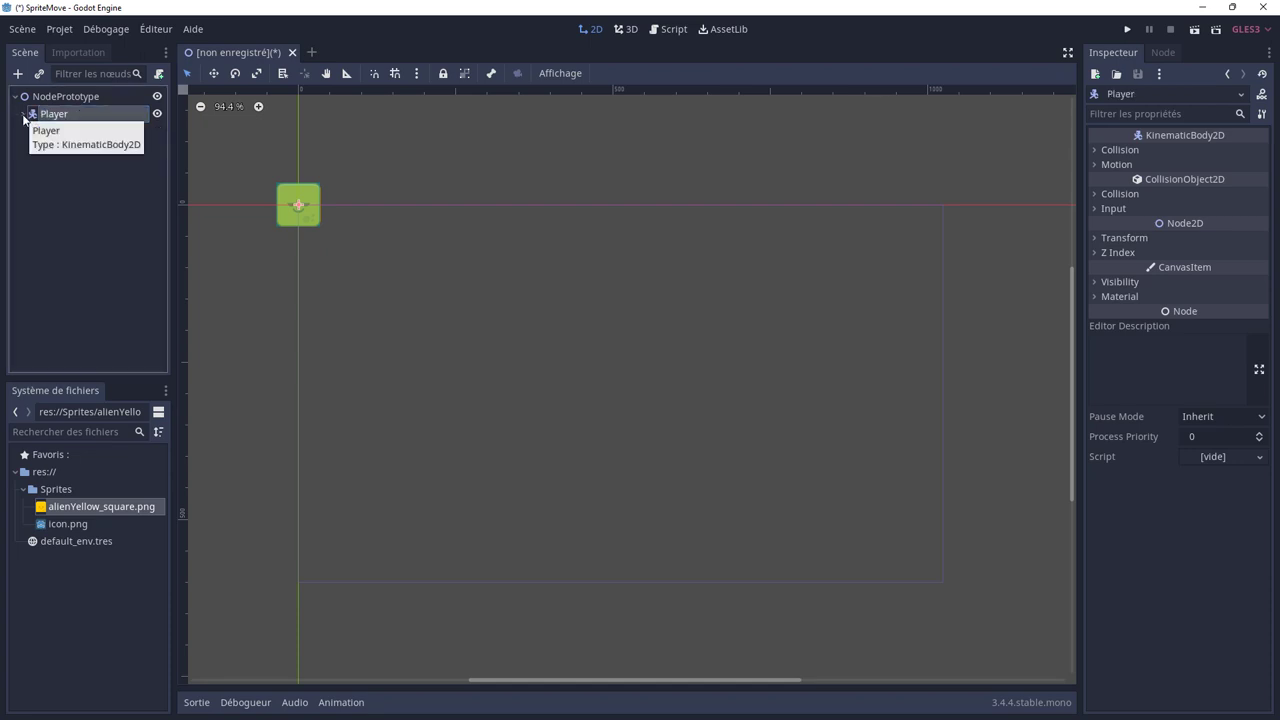
{"action": "left_click", "coordinate": [23, 115]}
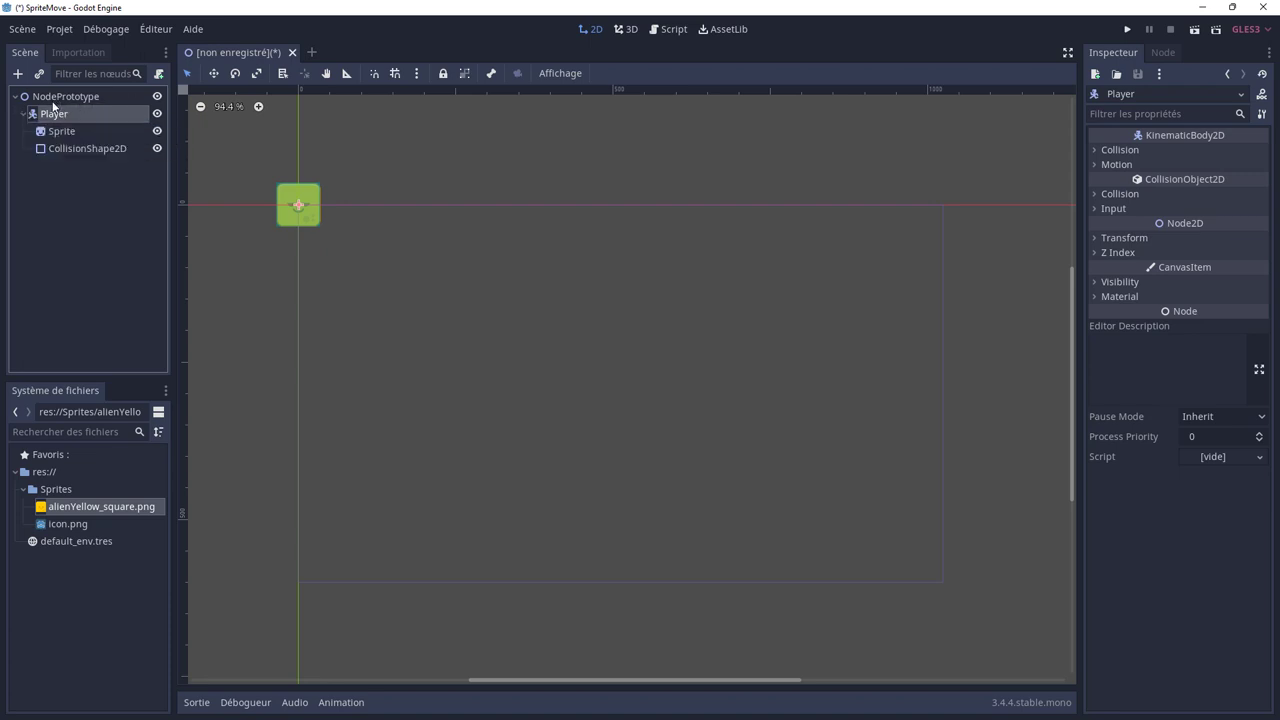
{"action": "left_click", "coordinate": [55, 98]}
{"action": "left_click", "coordinate": [46, 114]}
{"action": "left_click", "coordinate": [65, 95]}
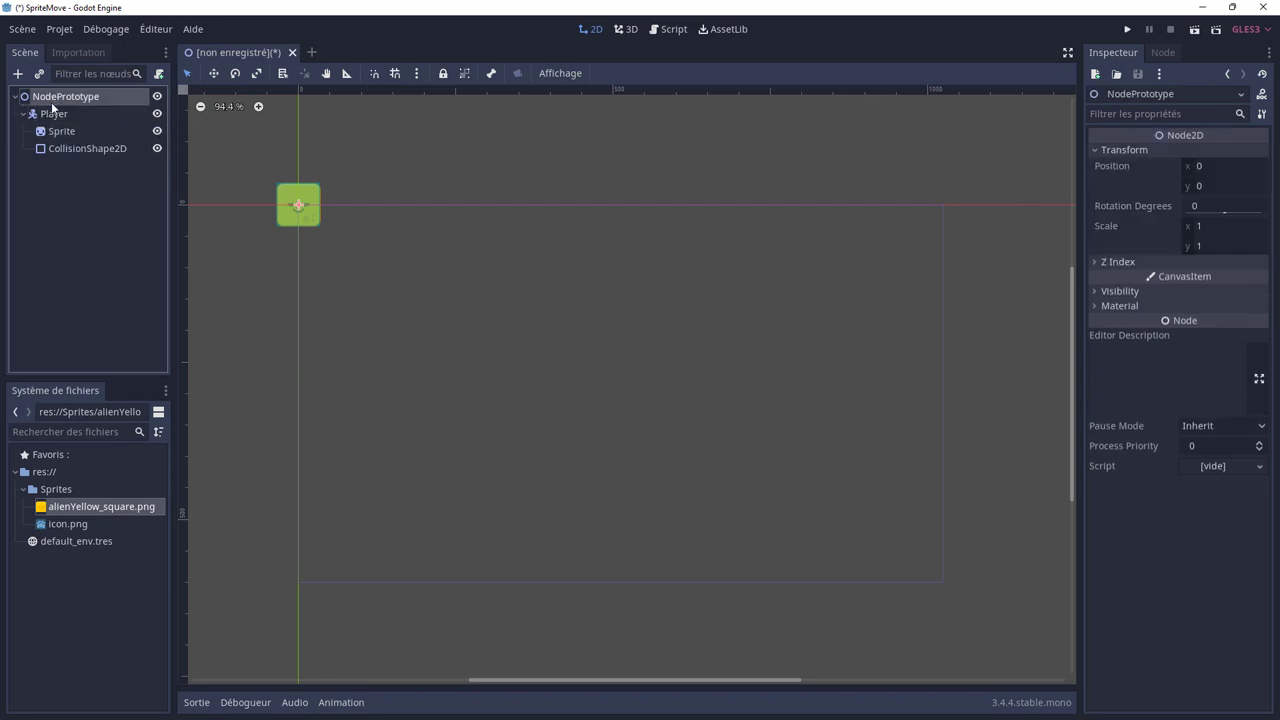
{"action": "left_click", "coordinate": [52, 117]}
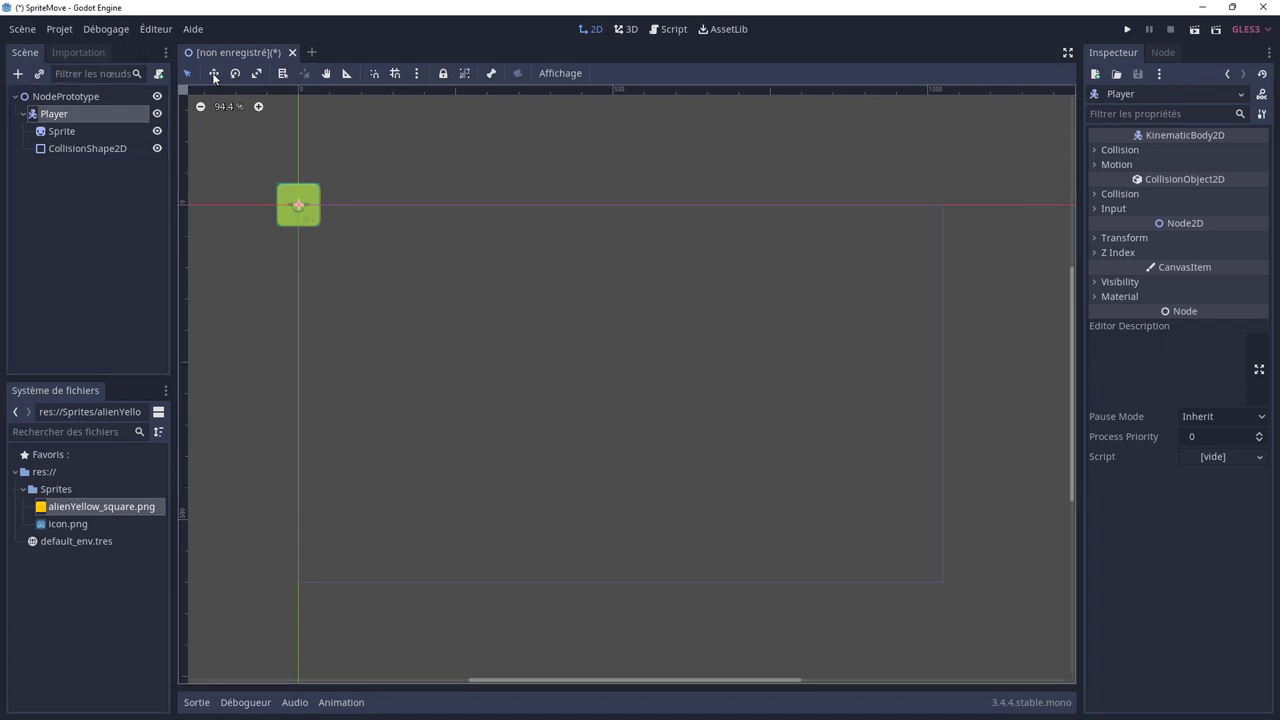
Step: Move the Player toward the scene centre and set its Transform position to 0, 0
{"action": "left_click_drag", "start_coordinate": [293, 207], "coordinate": [631, 401]}
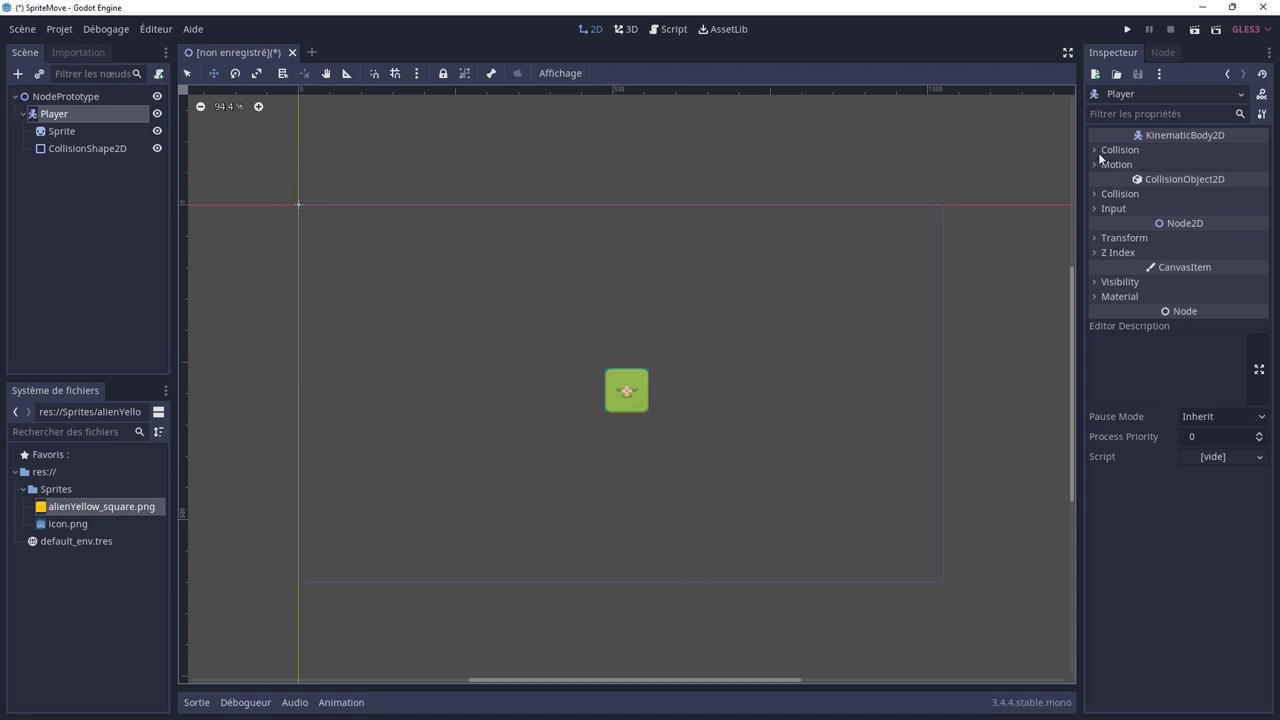
{"action": "left_click", "coordinate": [1096, 238]}
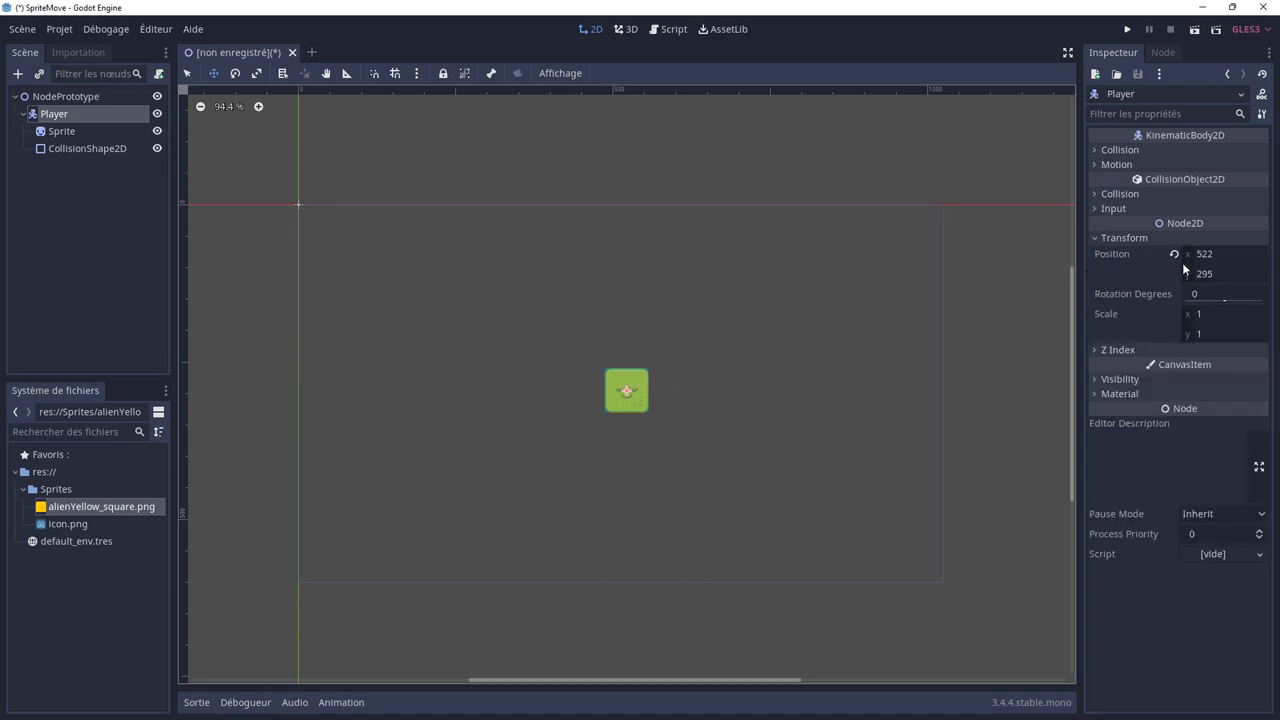
{"action": "mouse_move", "coordinate": [620, 398]}
{"action": "left_mouse_down"}
{"action": "mouse_move", "coordinate": [651, 234]}
{"action": "mouse_move", "coordinate": [314, 237]}
{"action": "mouse_move", "coordinate": [922, 571]}
{"action": "mouse_move", "coordinate": [731, 342]}
{"action": "left_mouse_up"}
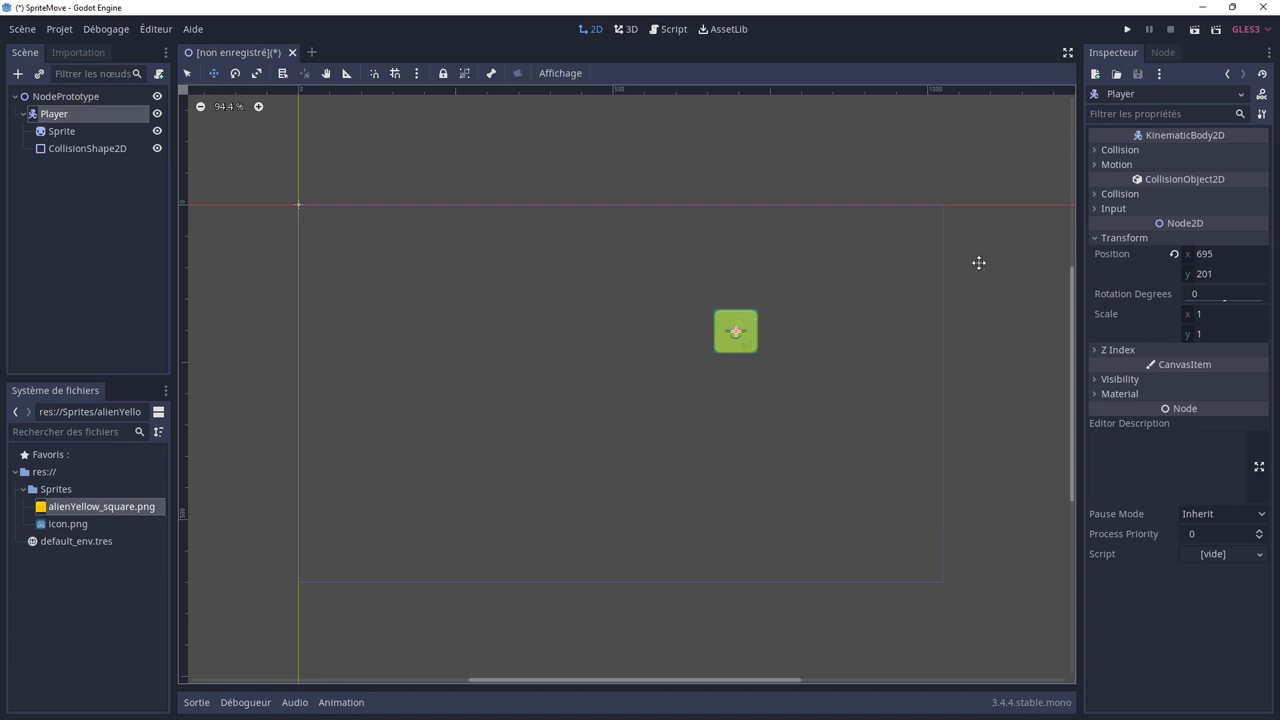
{"action": "left_click", "coordinate": [1207, 256]}
{"action": "type", "text": "0"}
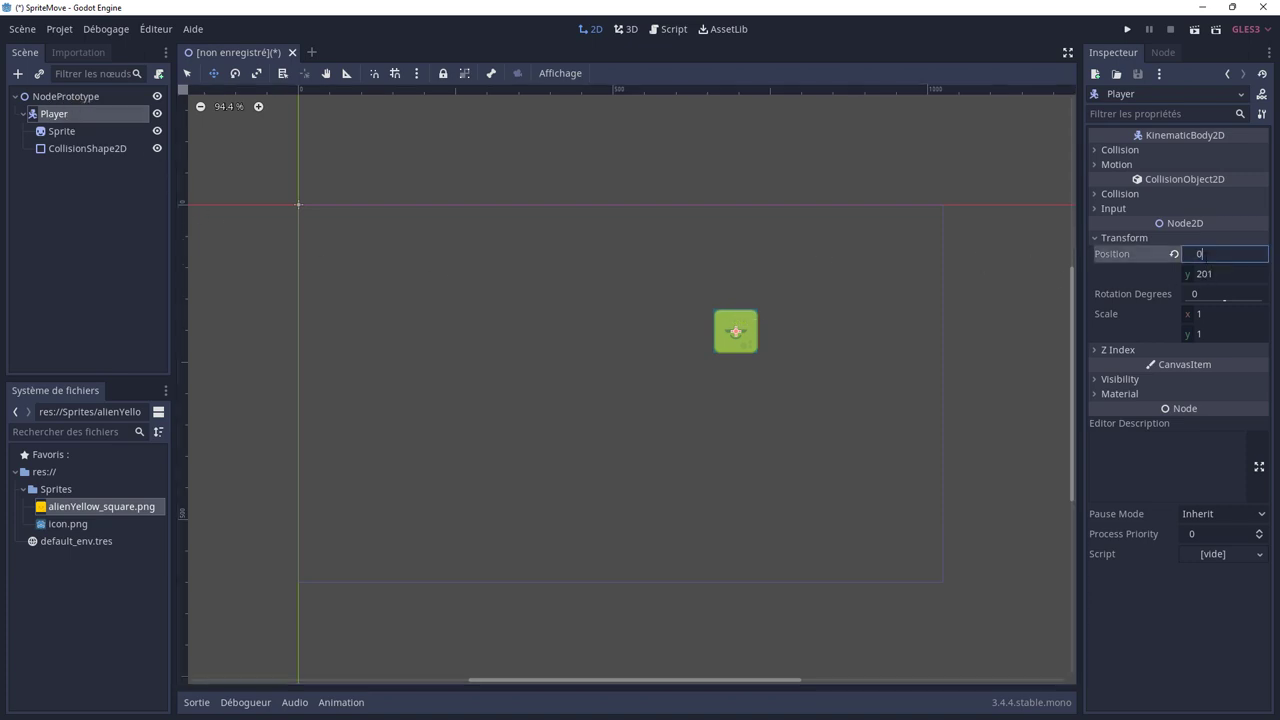
{"action": "key", "text": "Tab"}
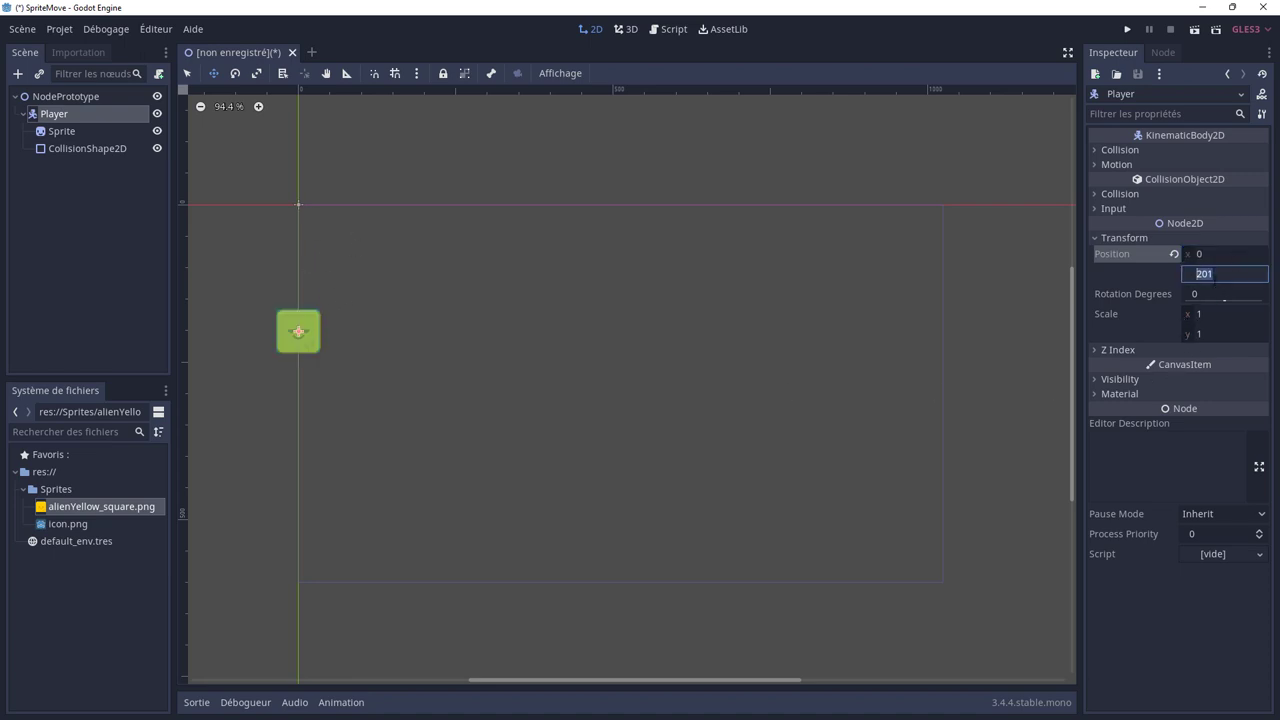
{"action": "type", "text": "0"}
{"action": "key", "text": "Tab"}
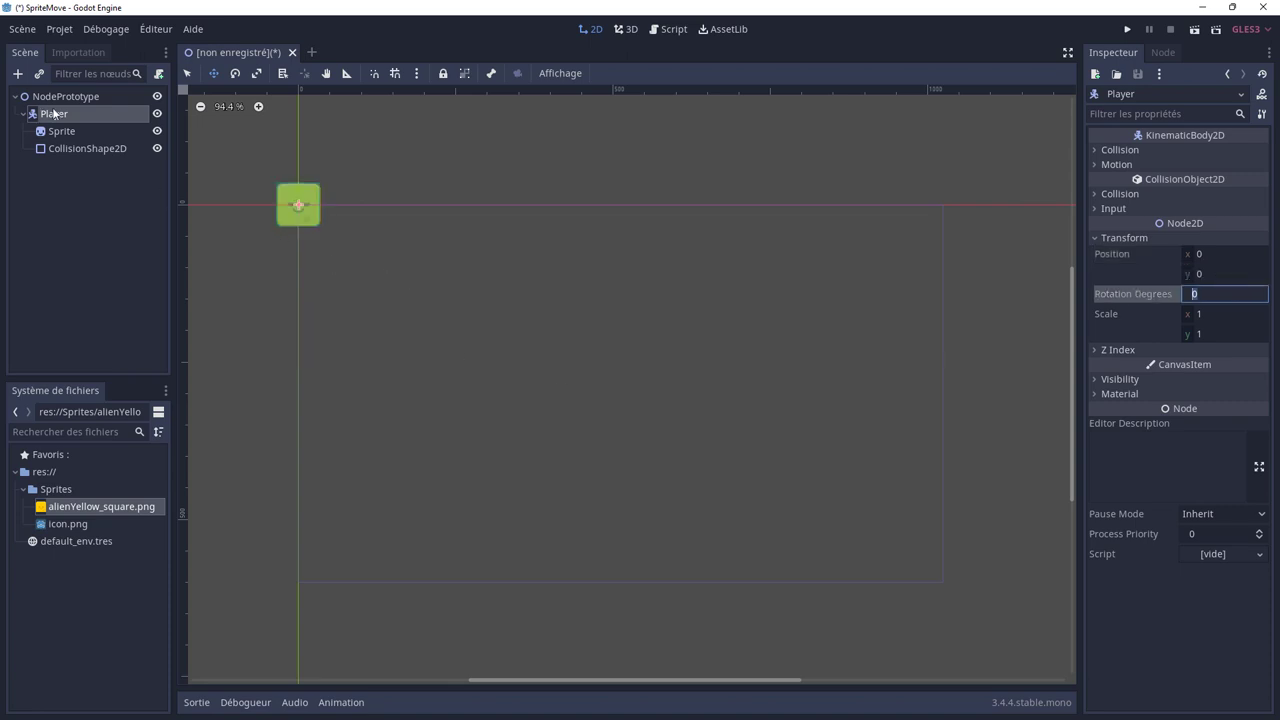
Step: Check the CollisionShape2D's position values, then reselect the Player node
{"action": "left_click", "coordinate": [63, 132]}
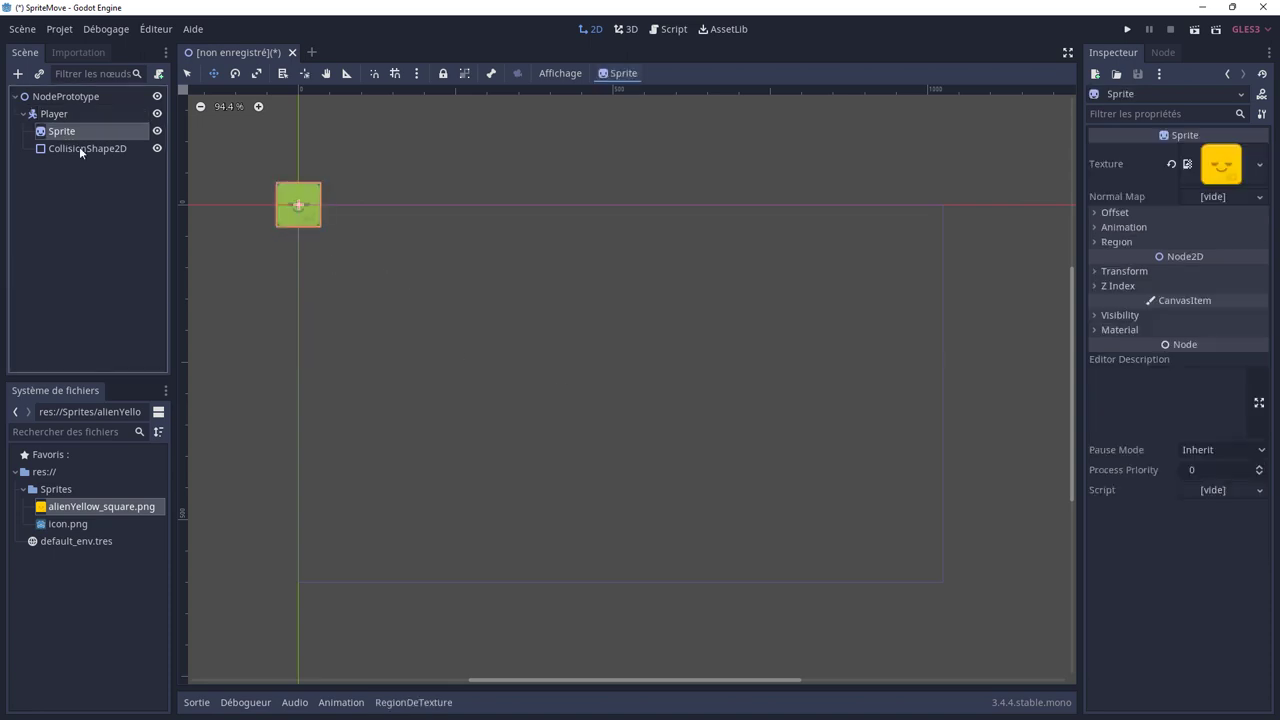
{"action": "left_click", "coordinate": [79, 147]}
{"action": "left_click", "coordinate": [1094, 242]}
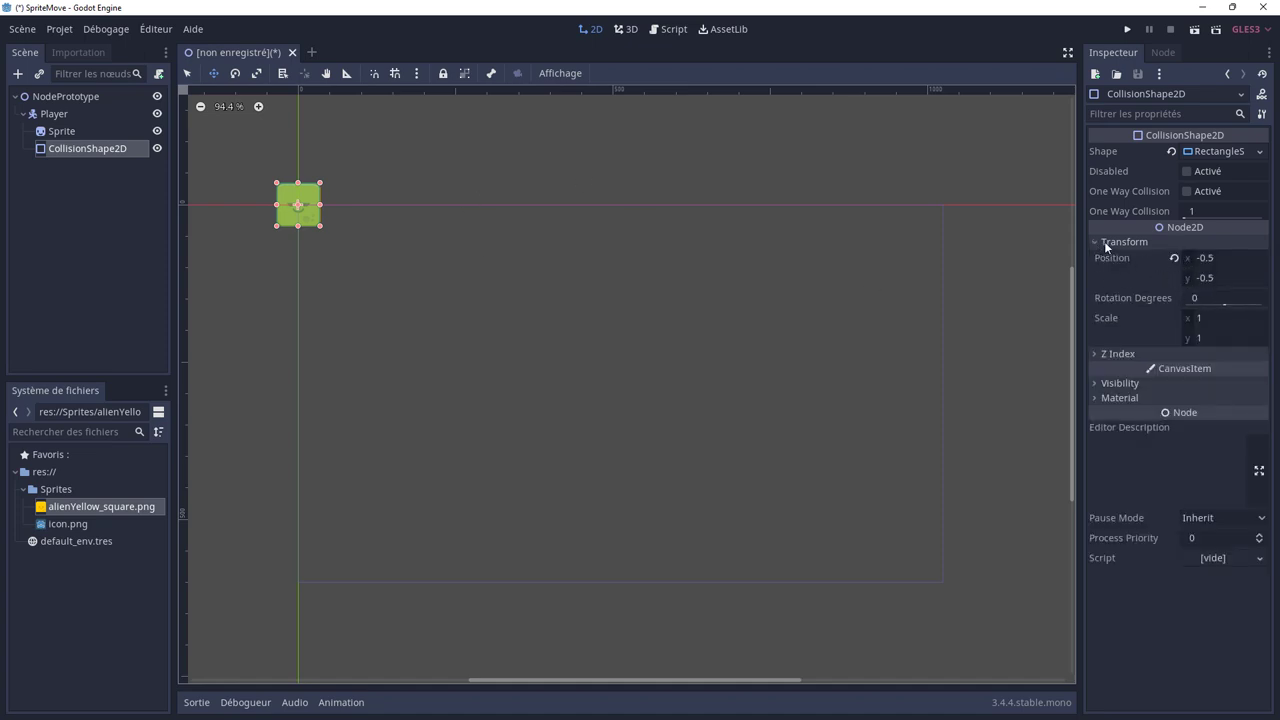
{"action": "left_click", "coordinate": [1096, 244]}
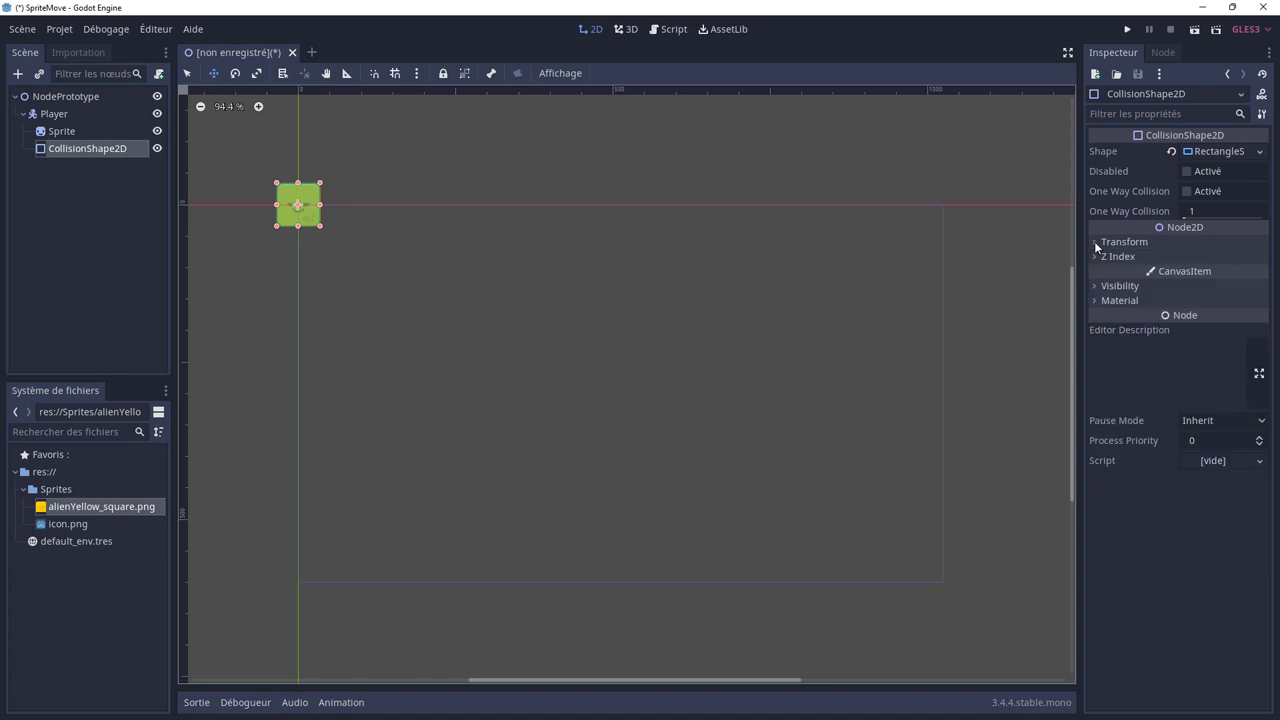
{"action": "left_click", "coordinate": [57, 116]}
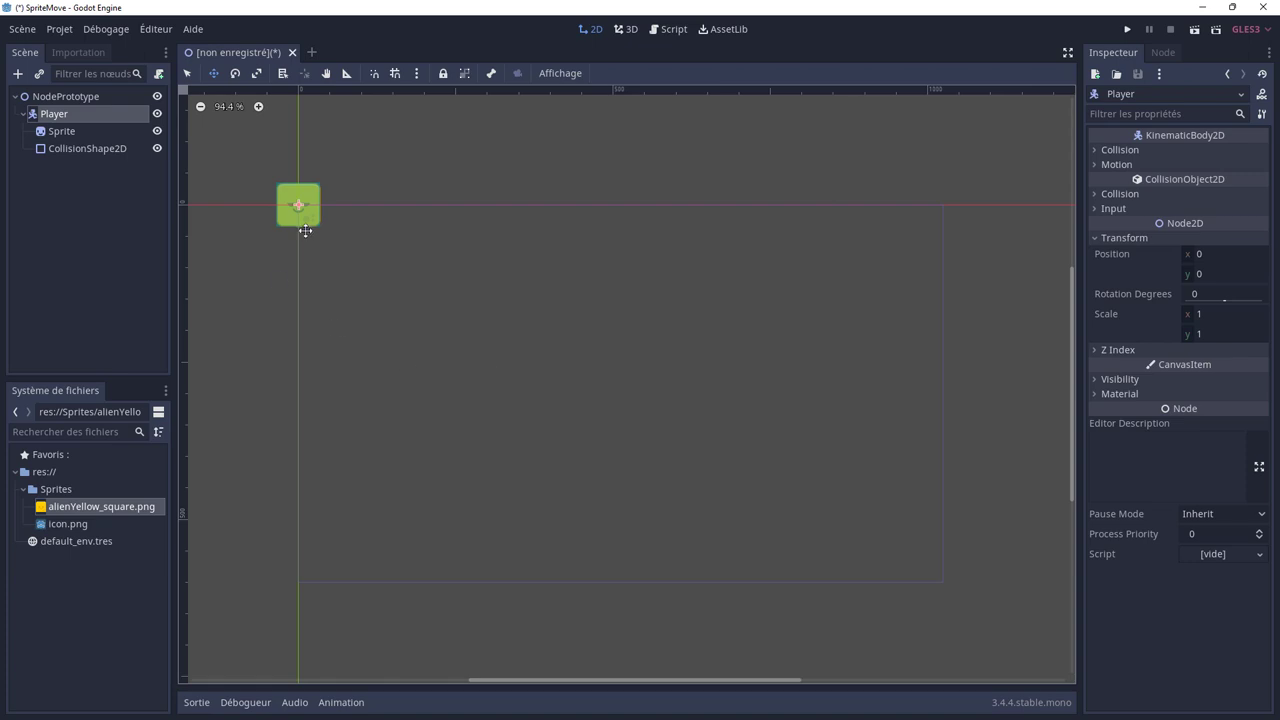
{"action": "left_click", "coordinate": [73, 97]}
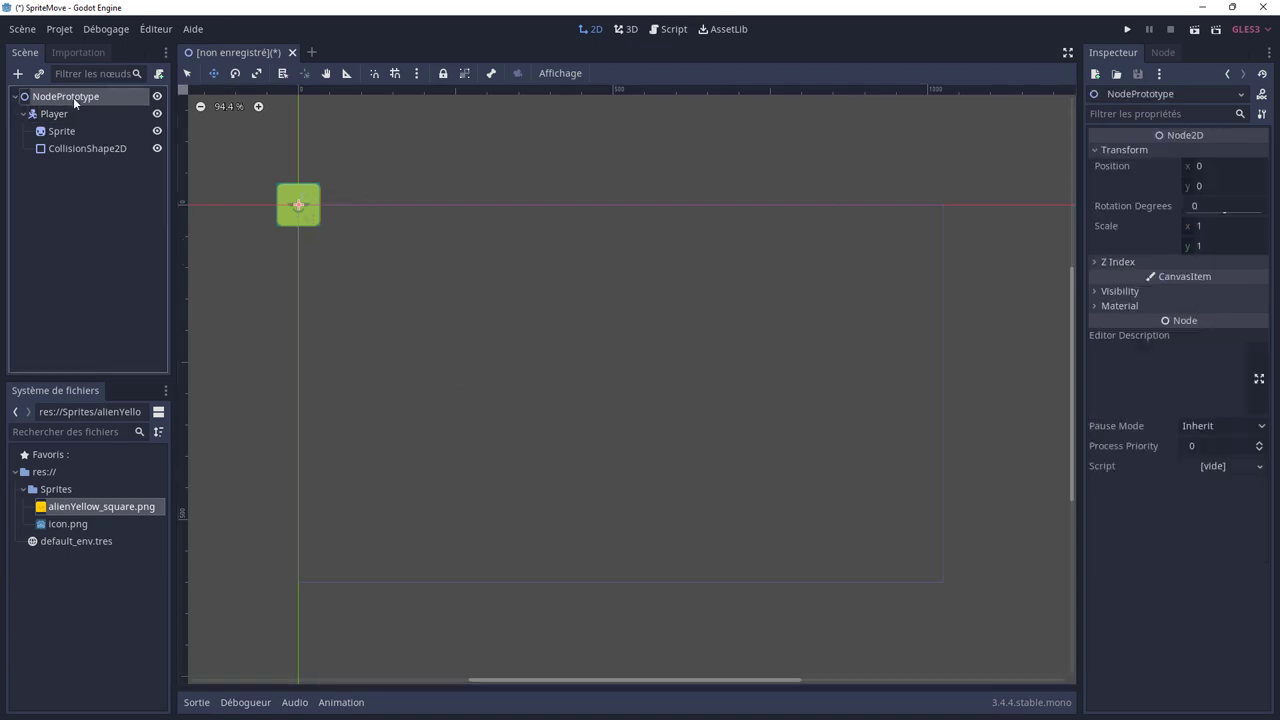
{"action": "left_click", "coordinate": [214, 74]}
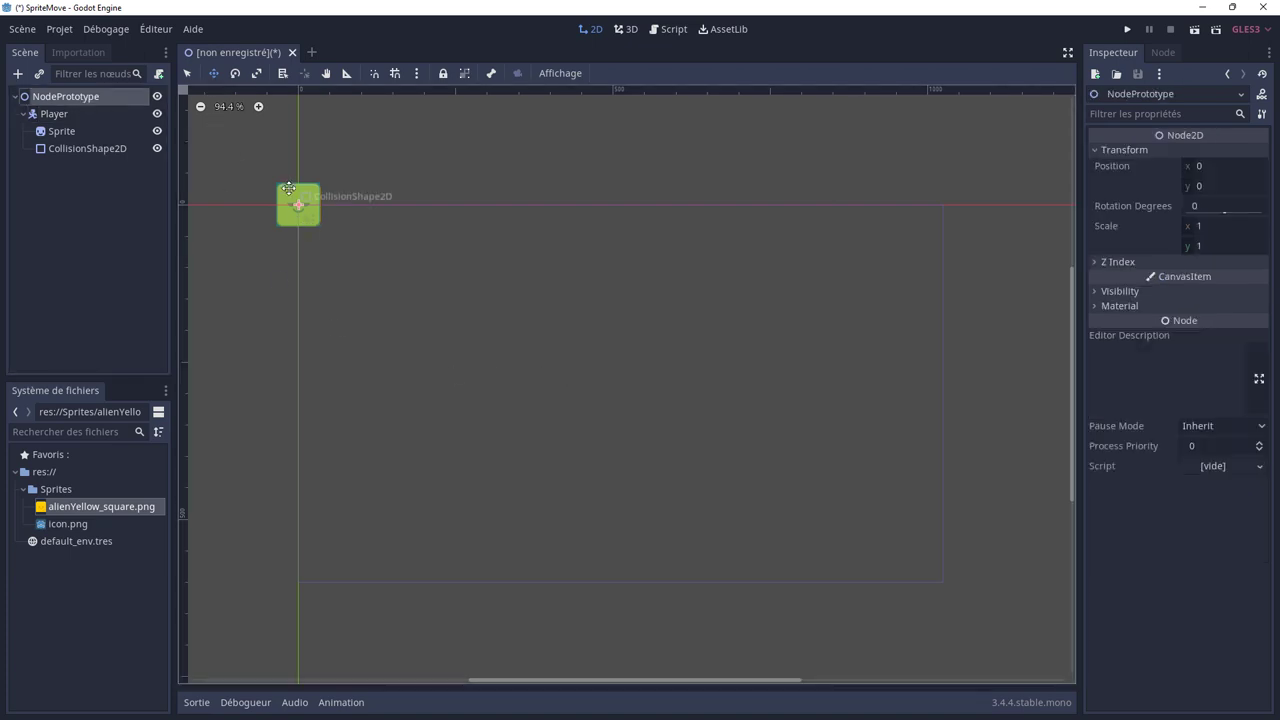
{"action": "mouse_move", "coordinate": [298, 205]}
{"action": "left_mouse_down"}
{"action": "mouse_move", "coordinate": [615, 384]}
{"action": "mouse_move", "coordinate": [635, 381]}
{"action": "left_mouse_up"}
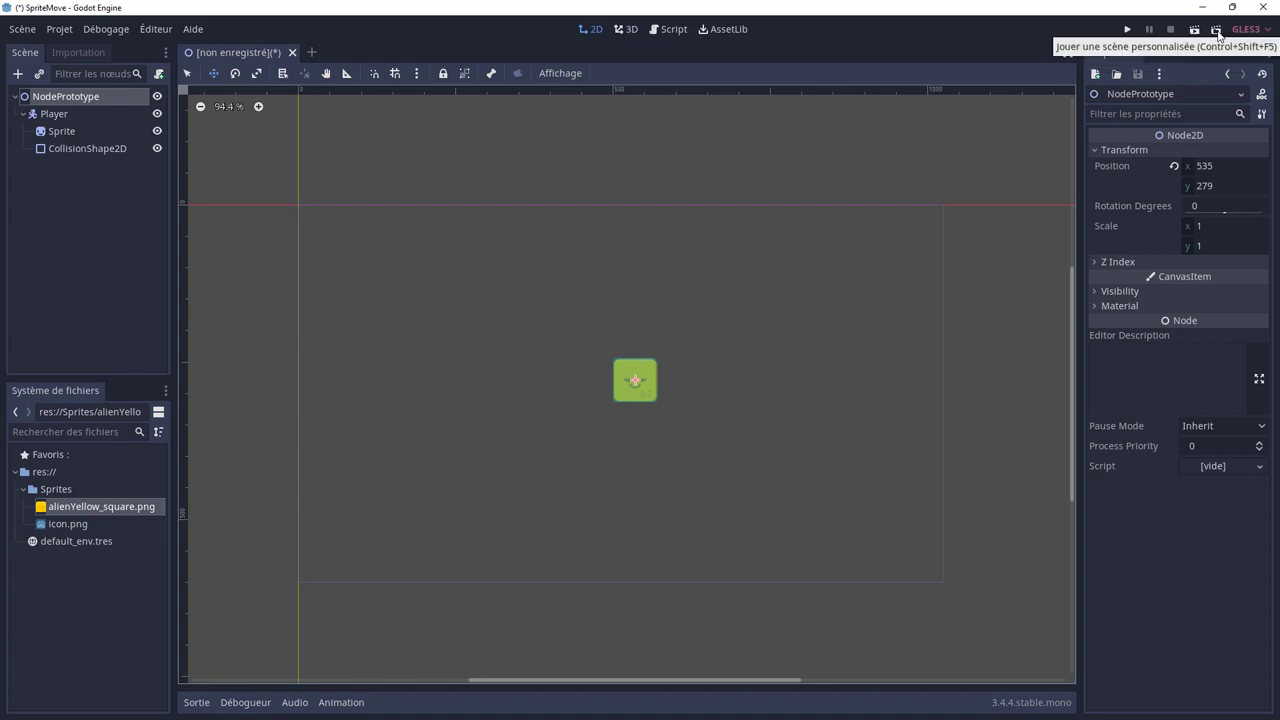
{"action": "left_click", "coordinate": [1248, 30]}
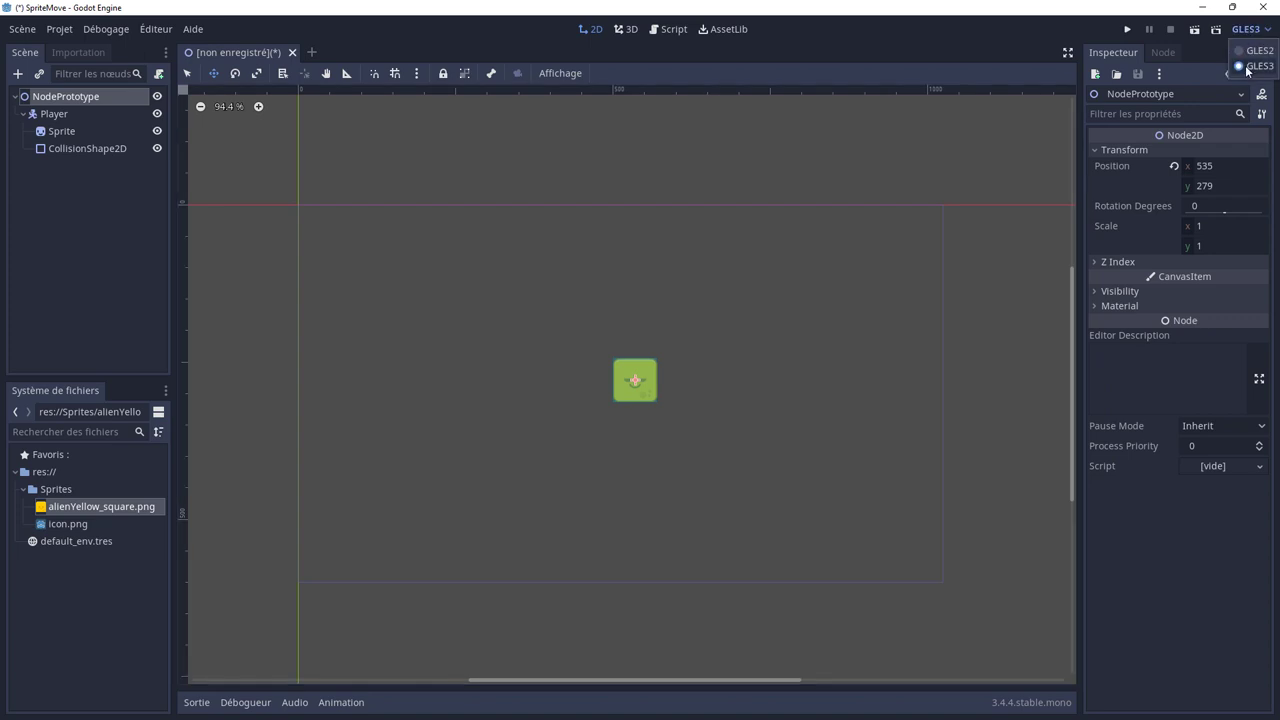
{"action": "left_click", "coordinate": [1248, 67]}
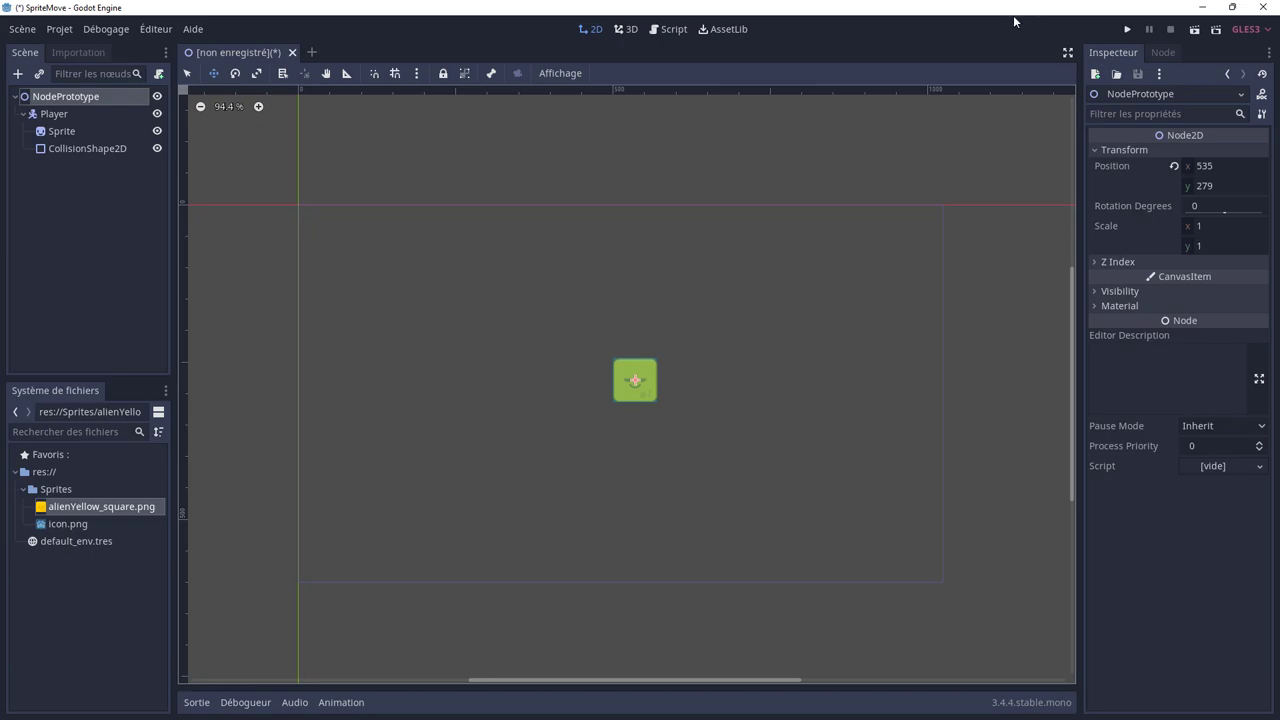
{"action": "left_click", "coordinate": [1122, 32]}
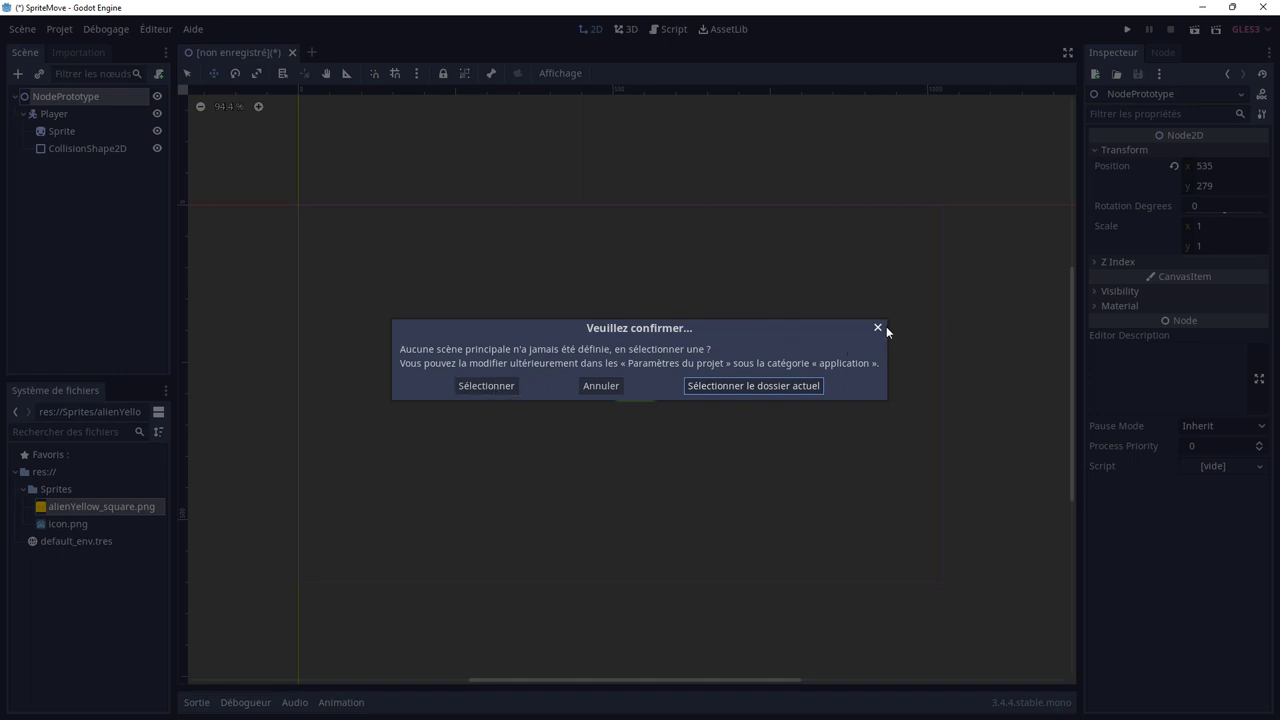
Step: Dismiss the main-scene prompt and choose Scène > Enregistrer la scène sous..
{"action": "left_click", "coordinate": [881, 326]}
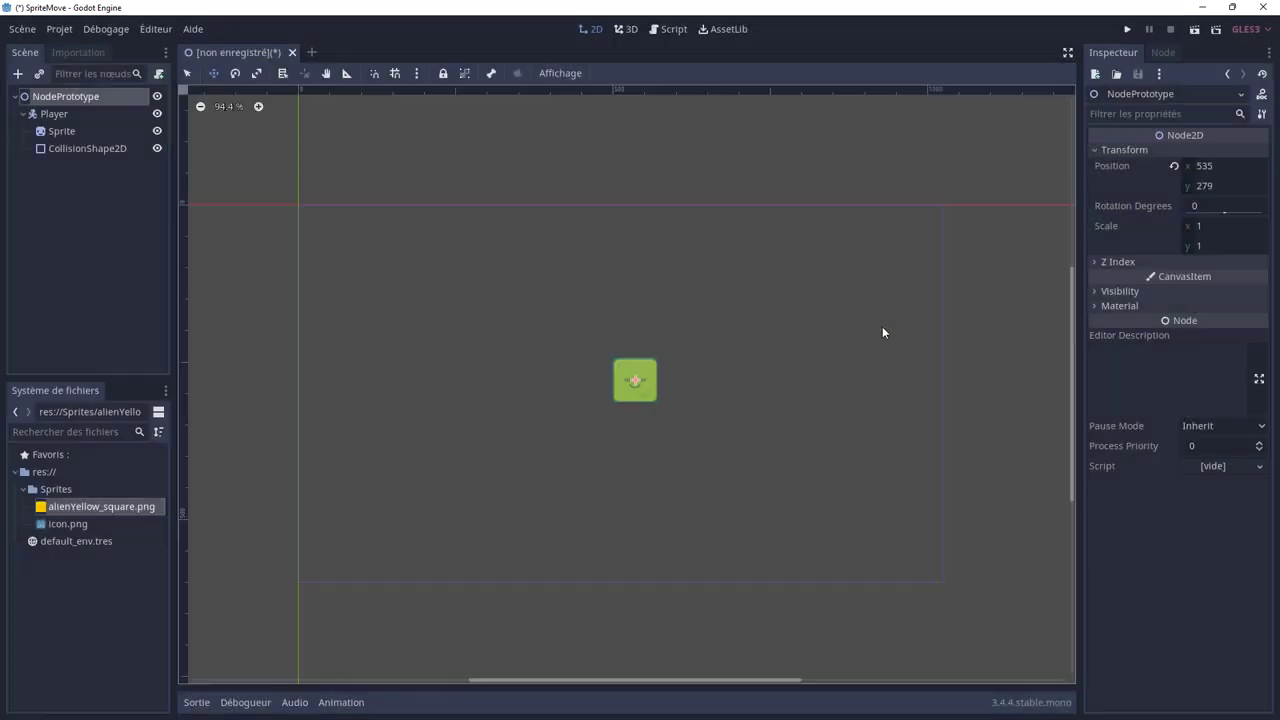
{"action": "left_click", "coordinate": [30, 31]}
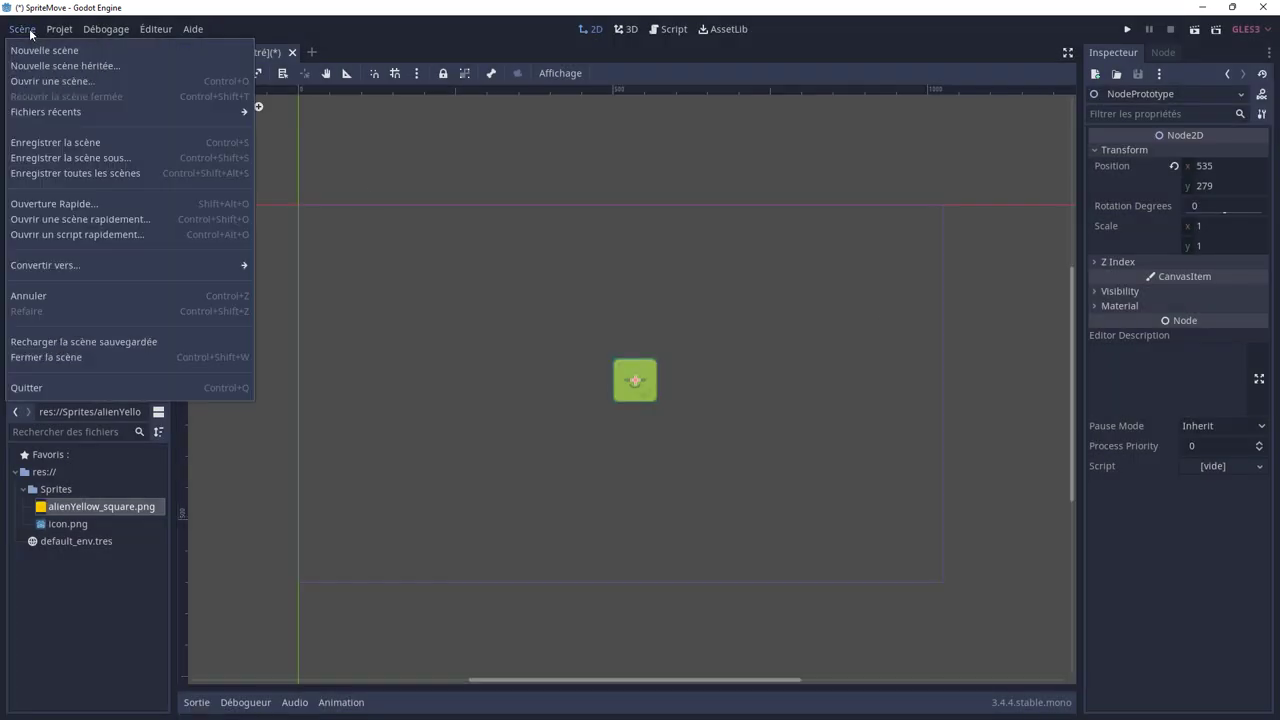
{"action": "left_click", "coordinate": [45, 146]}
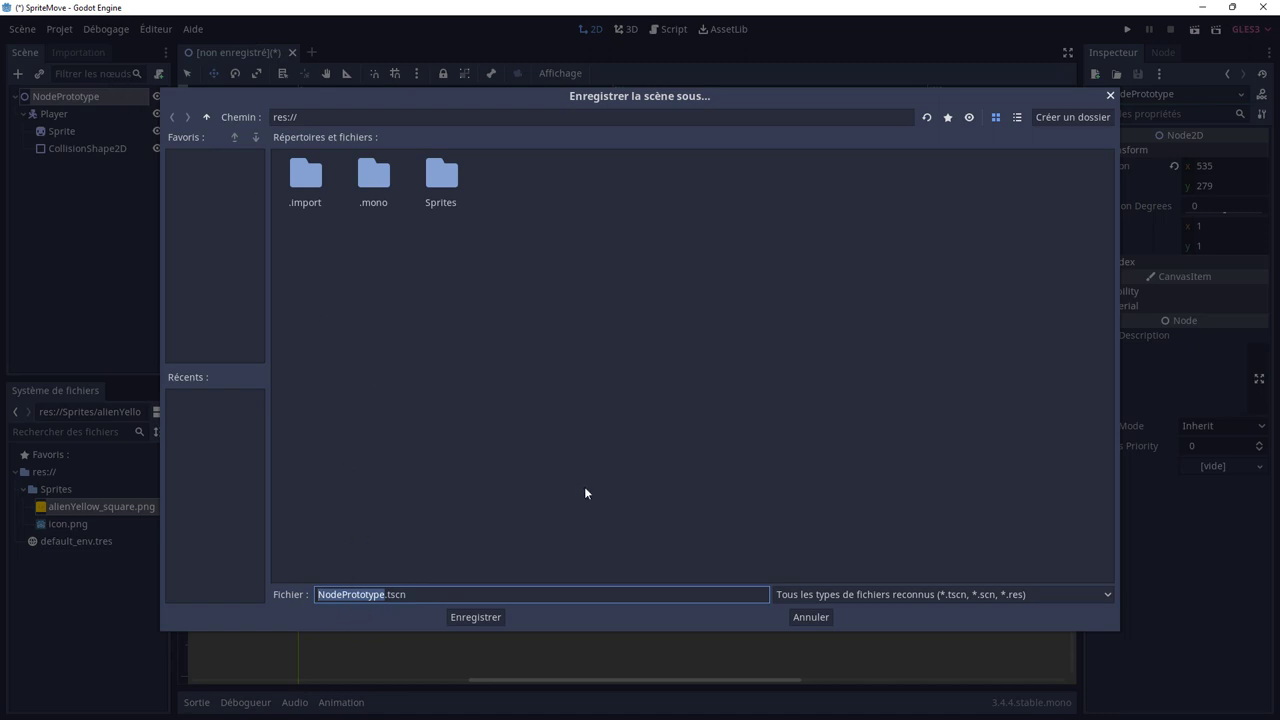
Step: Save the scene as ProtoPlayer.tscn in res:// and try running the project
{"action": "type", "text": "ProtoP"}
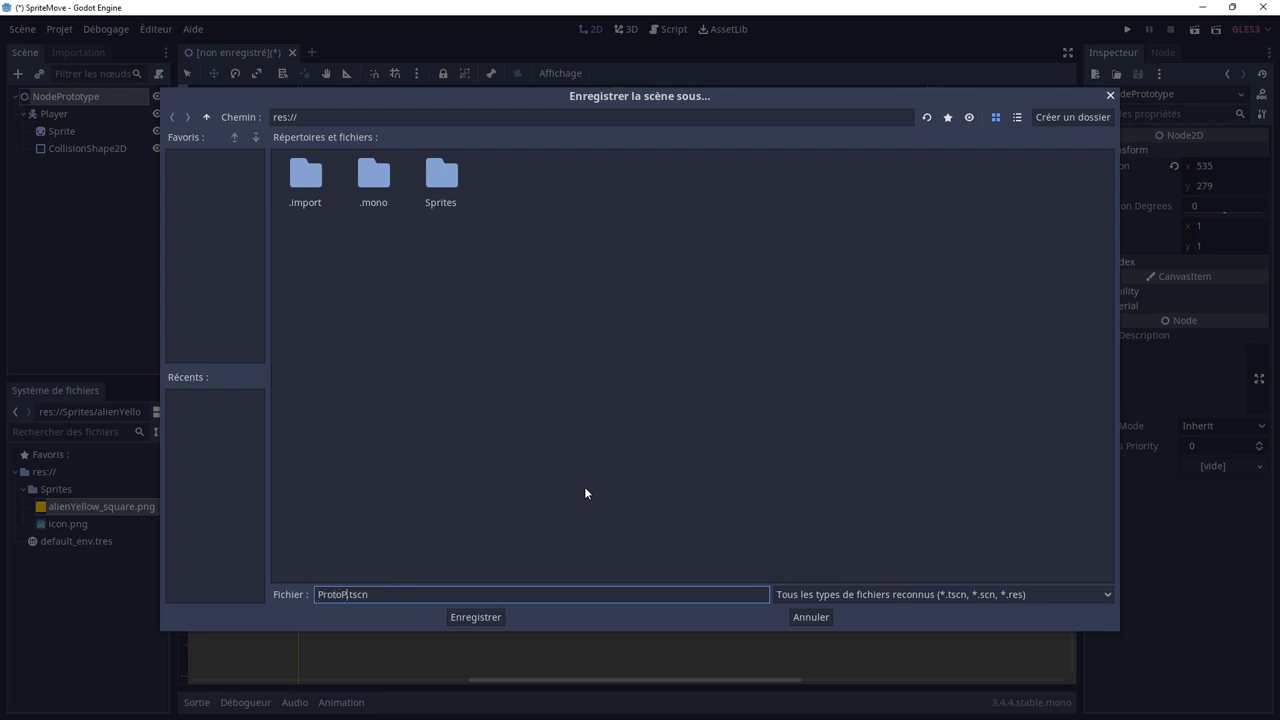
{"action": "type", "text": "layer"}
{"action": "left_click", "coordinate": [496, 618]}
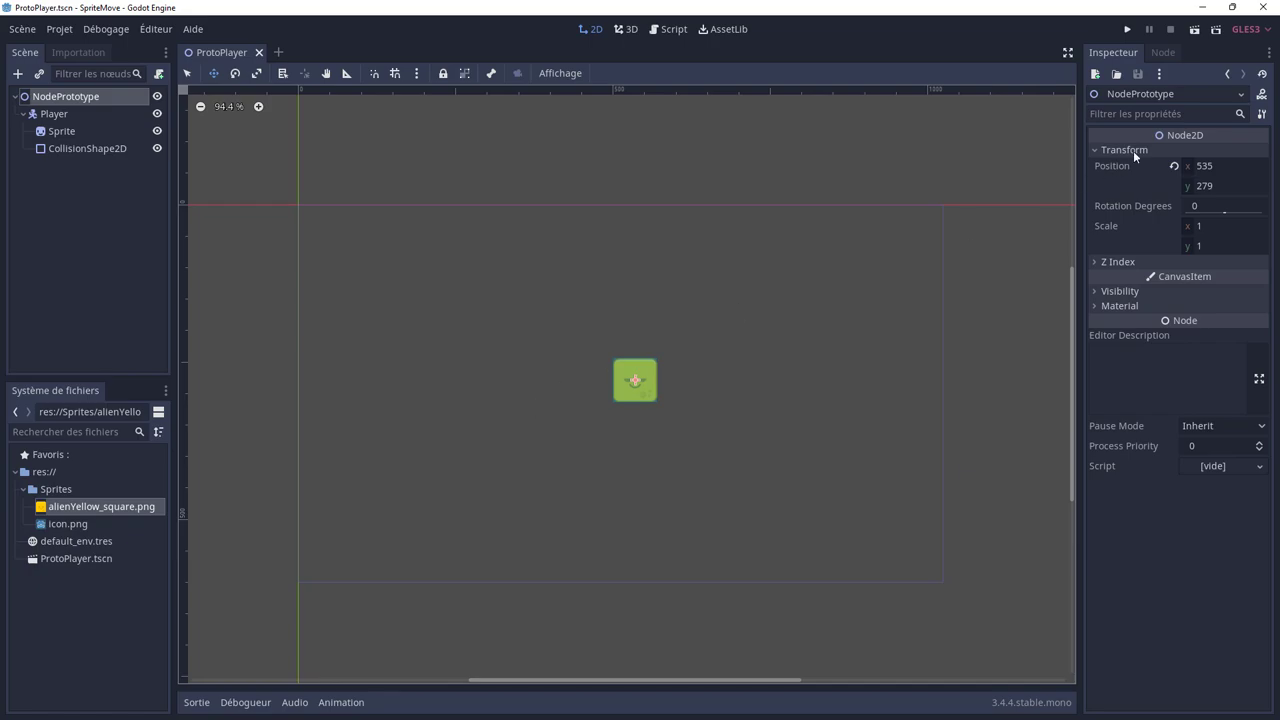
{"action": "left_click", "coordinate": [1131, 29]}
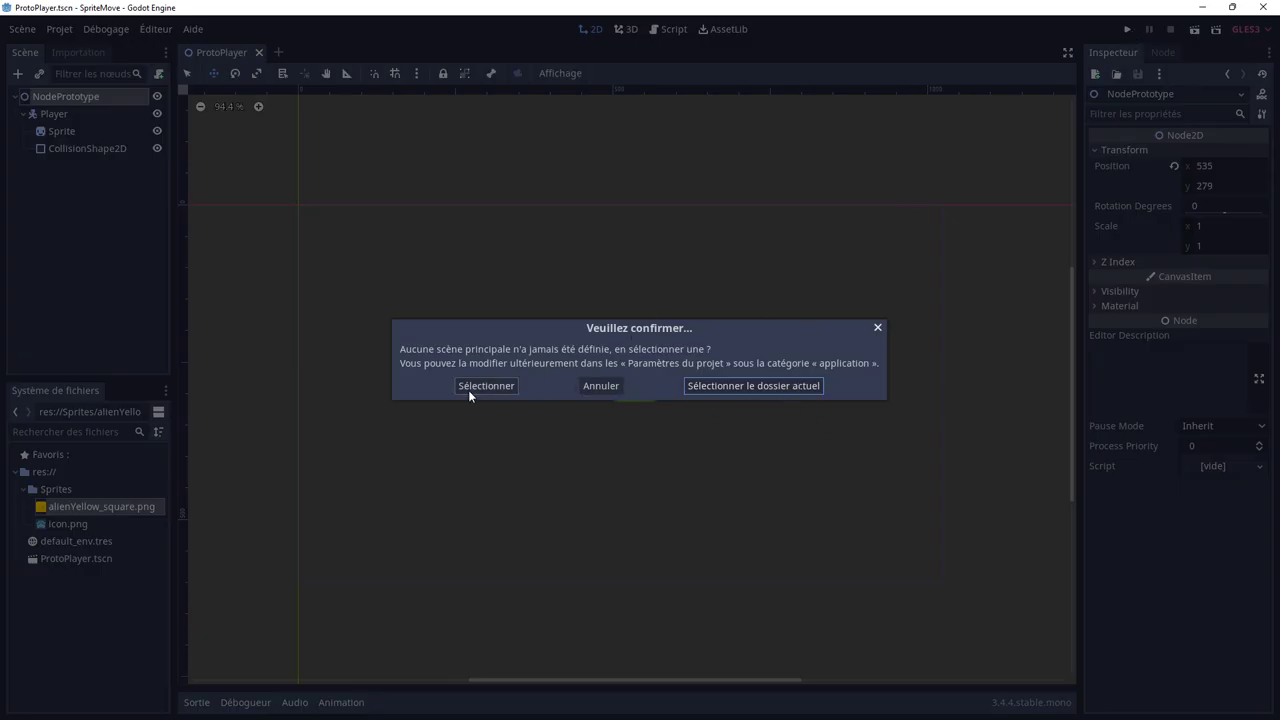
Step: Set Main Scene under Application > Run to res://ProtoPlayer.tscn in Project Settings
{"action": "left_click", "coordinate": [878, 329]}
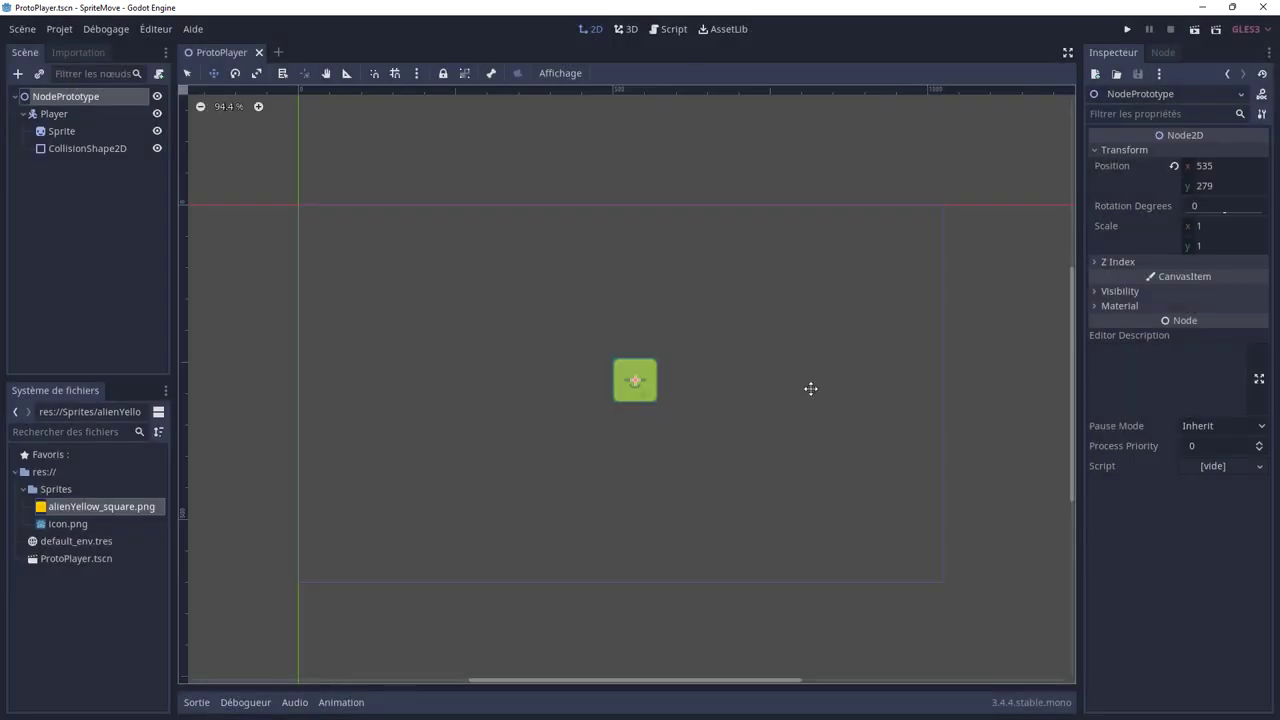
{"action": "left_click", "coordinate": [64, 33]}
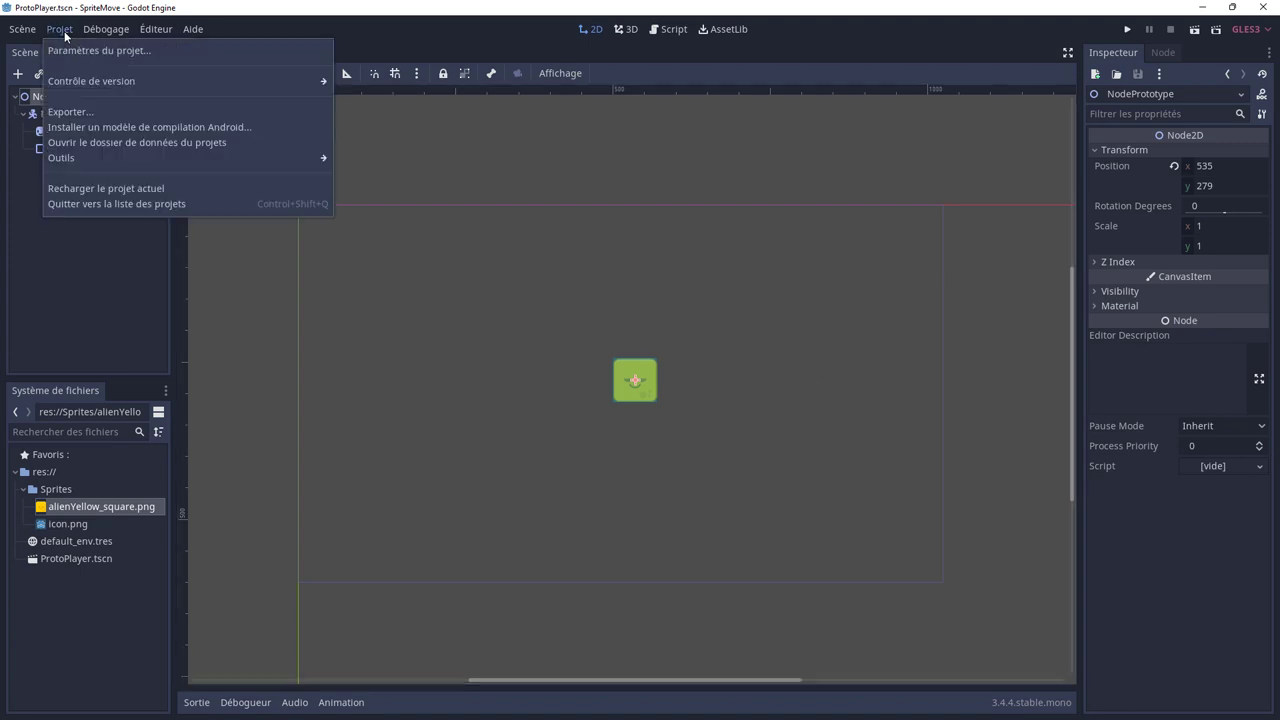
{"action": "left_click", "coordinate": [72, 51]}
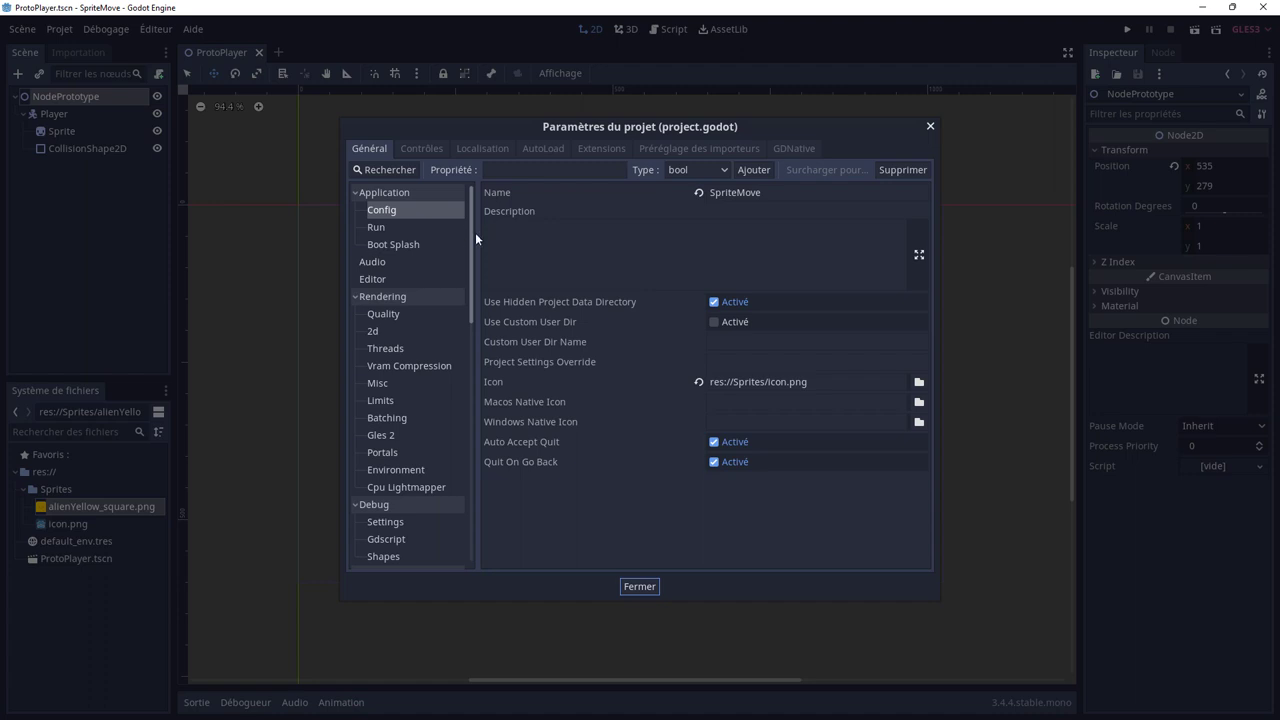
{"action": "left_click", "coordinate": [575, 258]}
{"action": "left_click", "coordinate": [393, 228]}
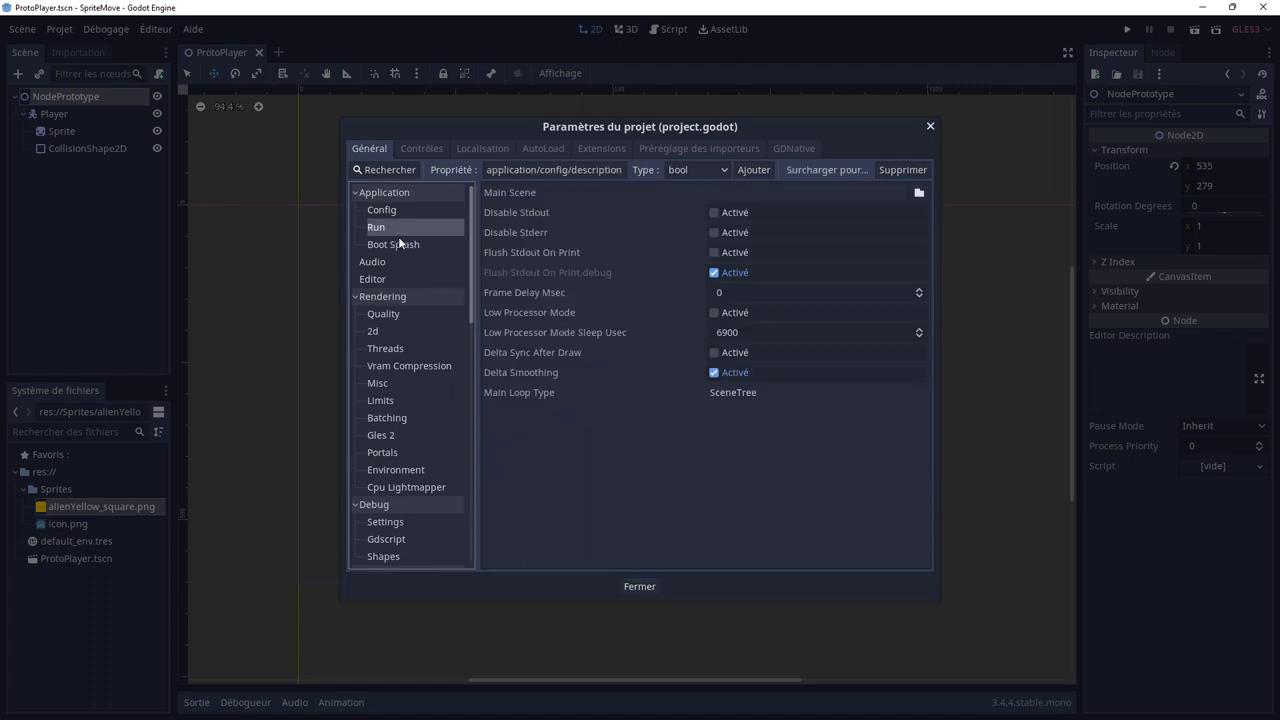
{"action": "left_click", "coordinate": [919, 193]}
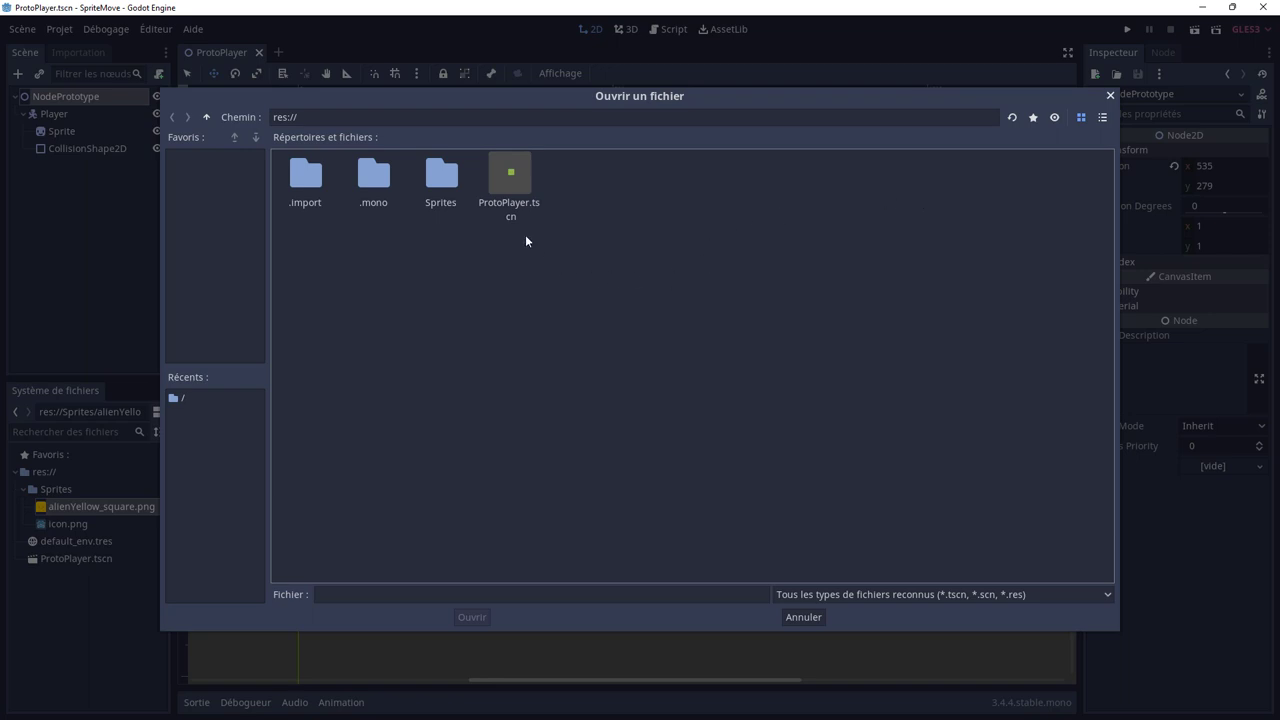
{"action": "double_click", "coordinate": [508, 184]}
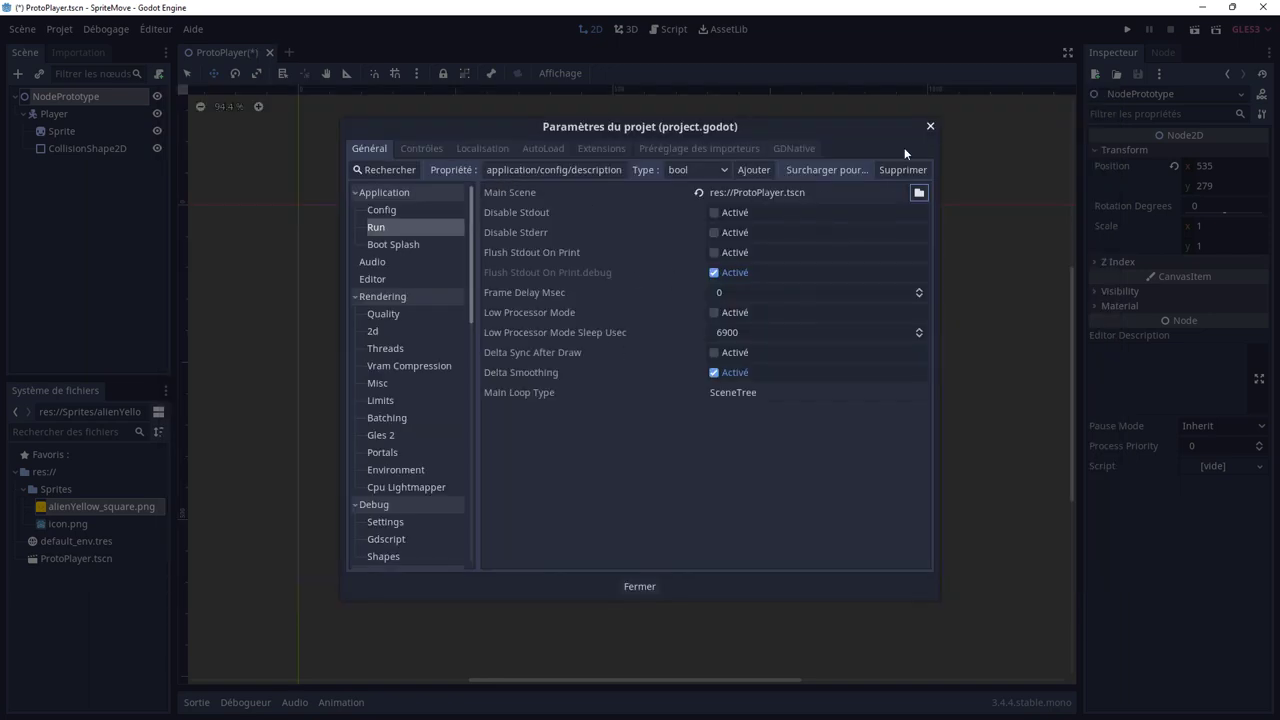
{"action": "left_click", "coordinate": [636, 588]}
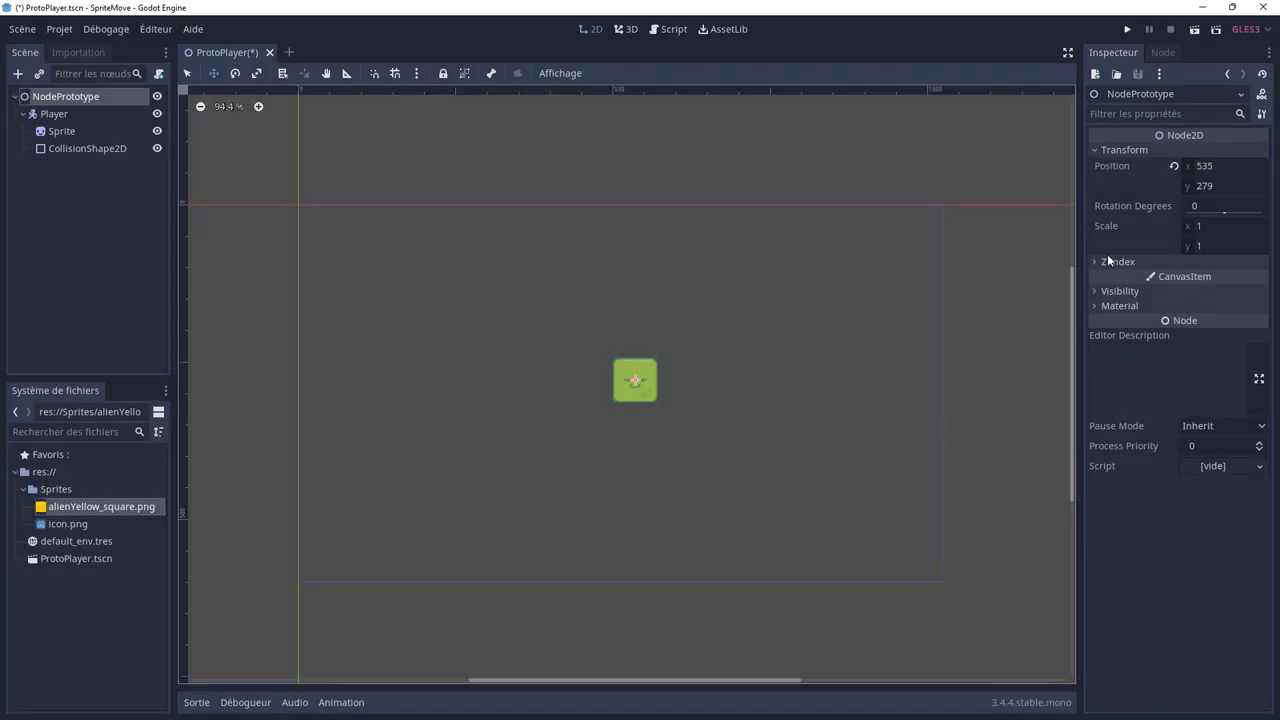
Step: Run the game to see the yellow alien, close its window, and reselect Player
{"action": "left_click", "coordinate": [1126, 31]}
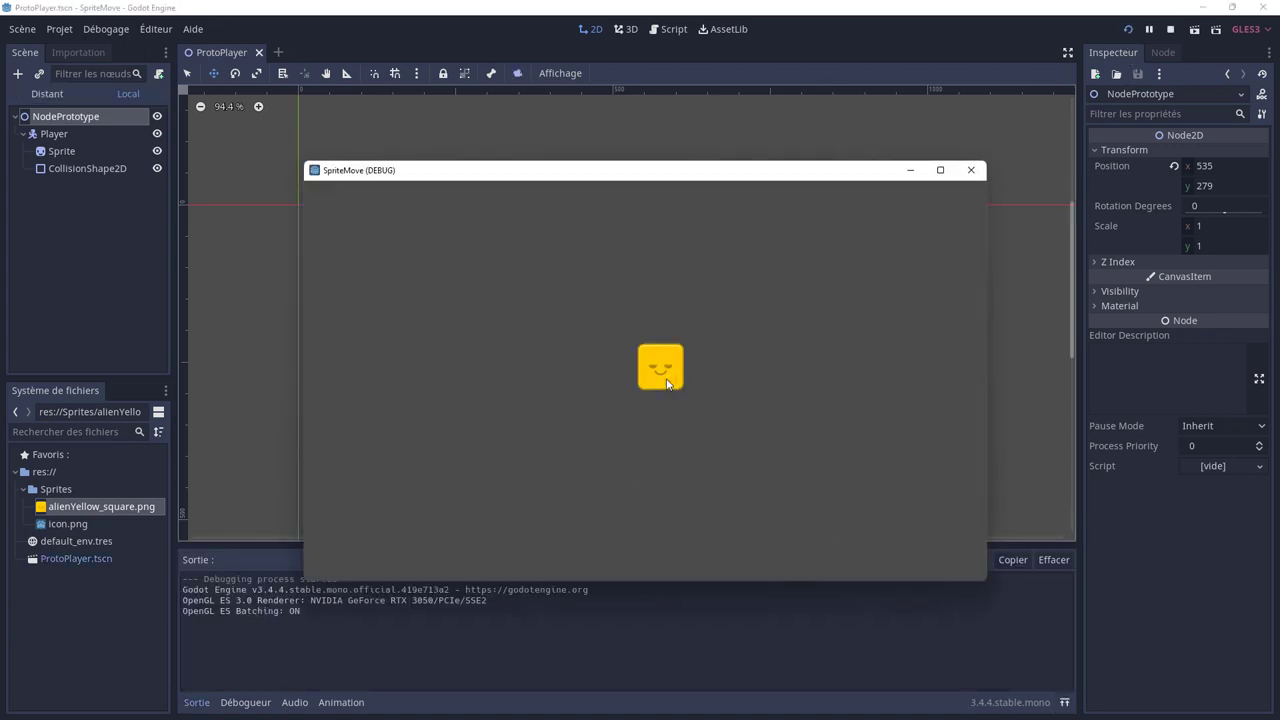
{"action": "left_click", "coordinate": [971, 179]}
{"action": "scroll", "coordinate": [820, 395], "scroll_direction": "down", "scroll_amount": 1}
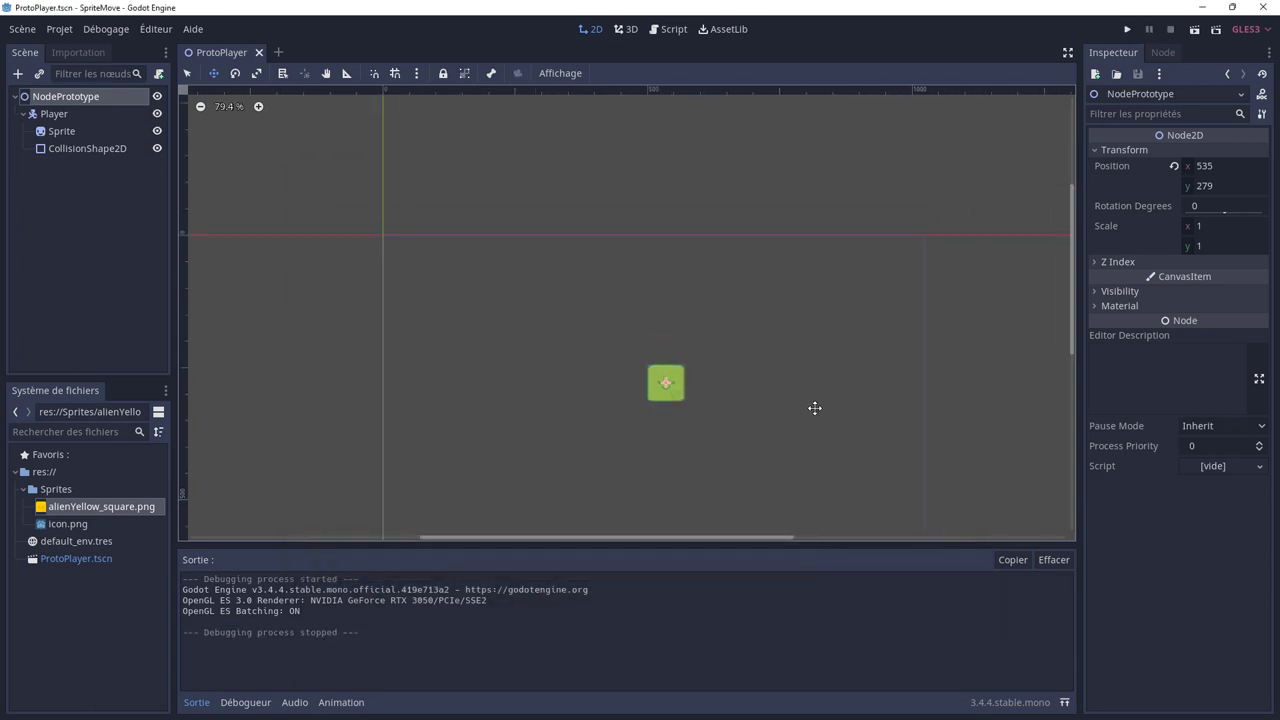
{"action": "middle_click_drag", "start_coordinate": [815, 408], "coordinate": [772, 350]}
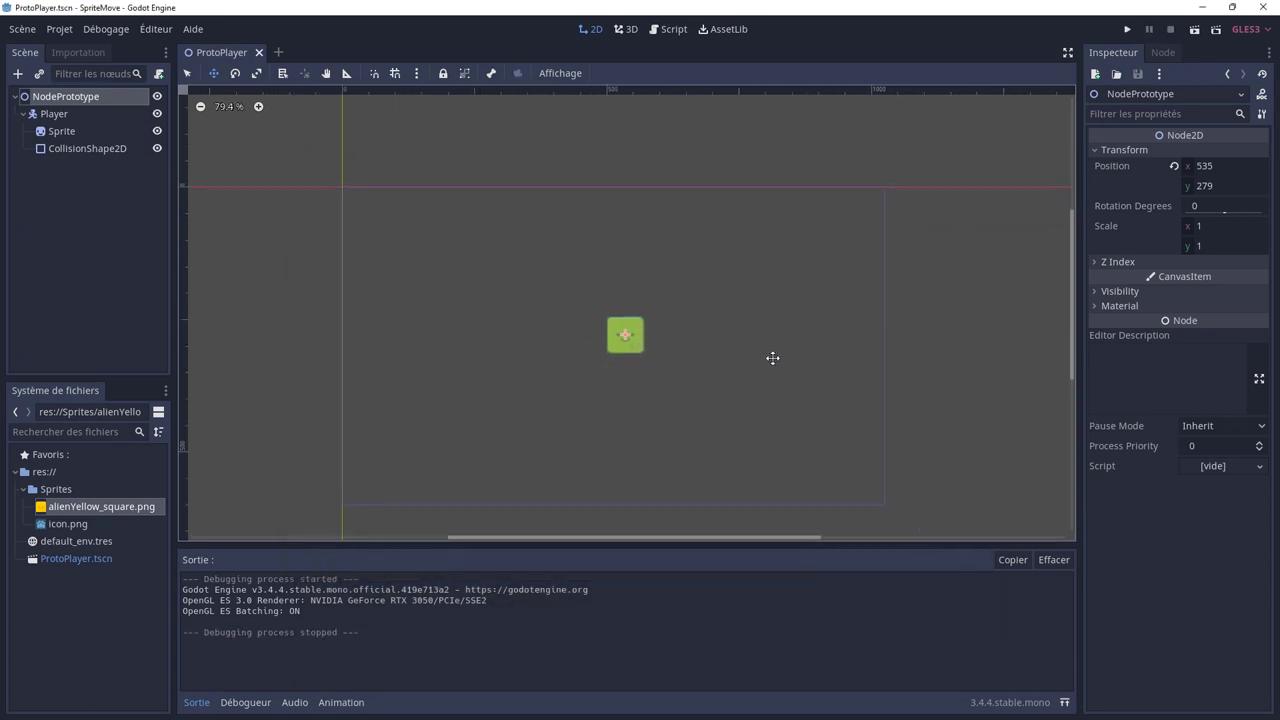
{"action": "left_click", "coordinate": [63, 131]}
{"action": "left_click", "coordinate": [55, 114]}
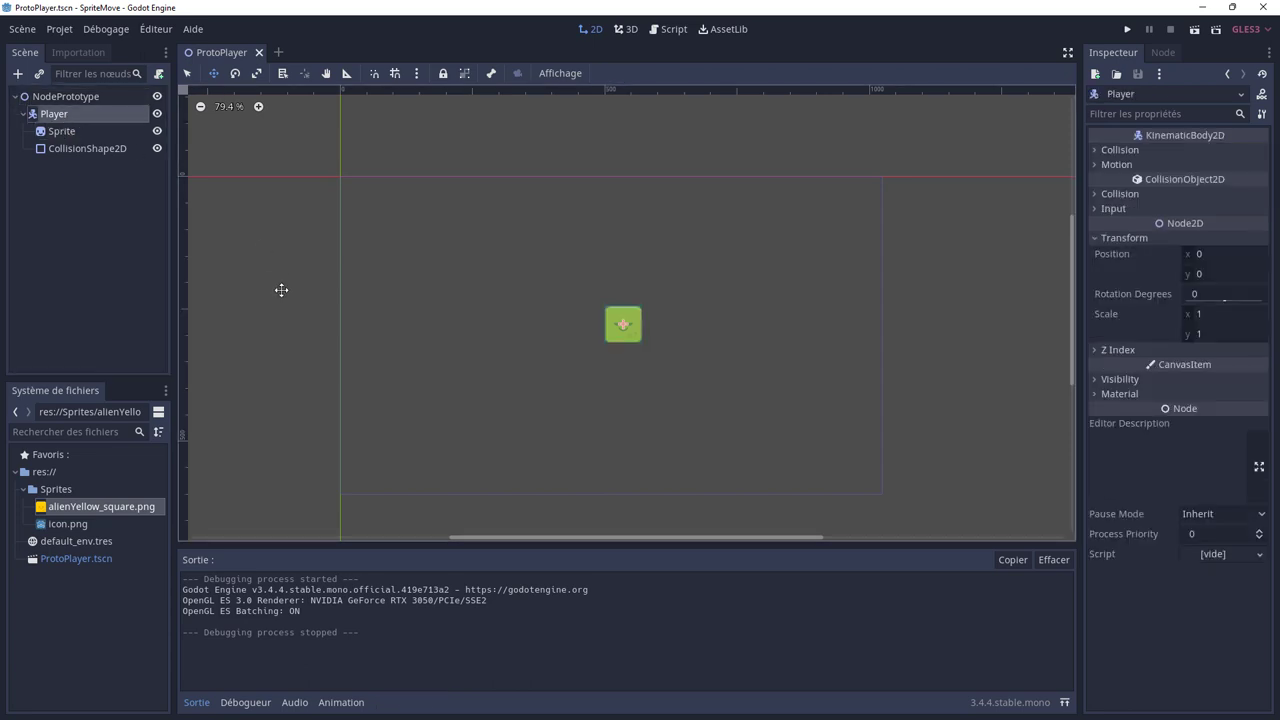
{"action": "left_click", "coordinate": [156, 148]}
Step: Toggle CollisionShape2D's visibility off so the yellow alien sprite shows on the canvas
{"action": "left_click", "coordinate": [156, 148]}
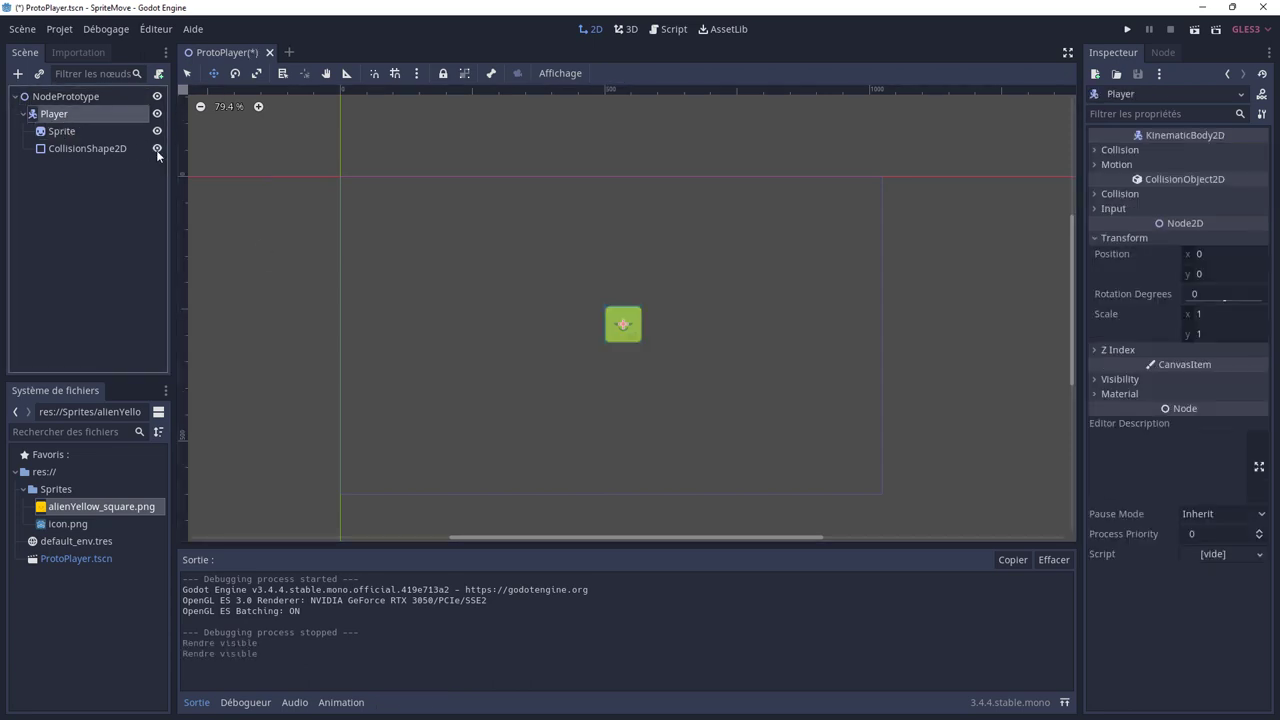
{"action": "left_click", "coordinate": [156, 148]}
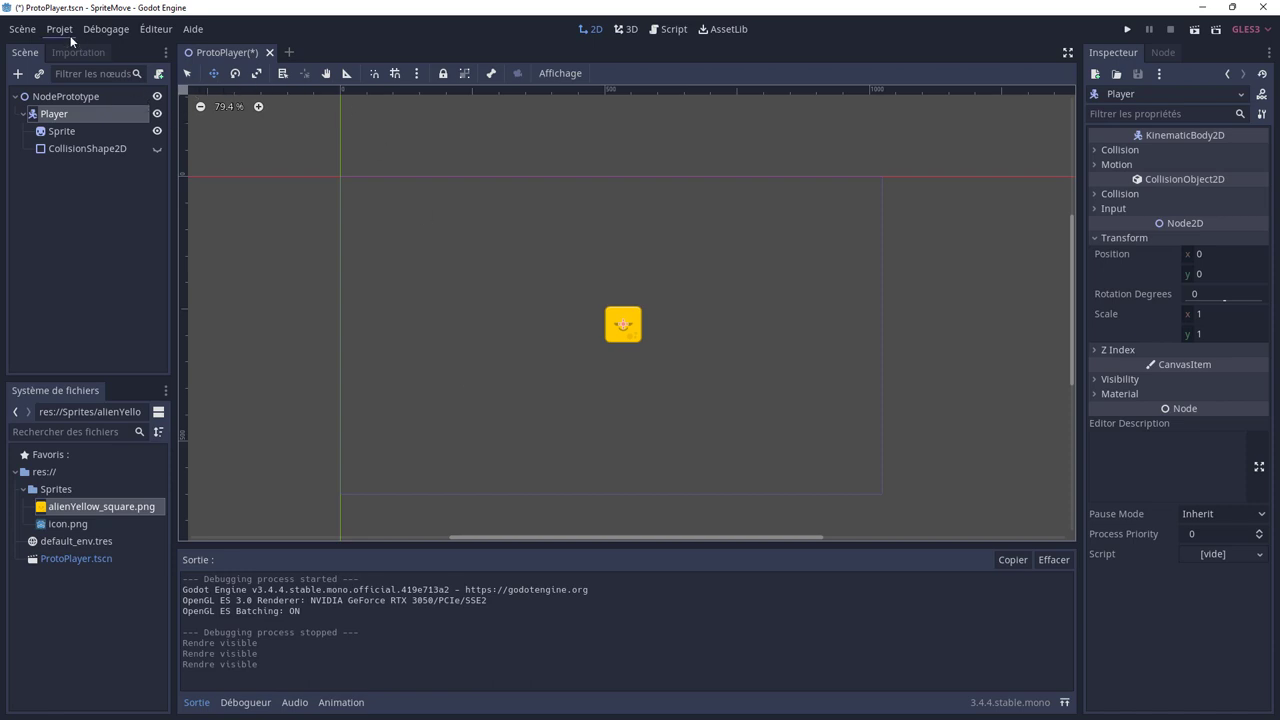
Step: In Editor Settings, set Mono > Editor External Editor to Disabled and close the window
{"action": "left_click", "coordinate": [145, 33]}
{"action": "left_click", "coordinate": [163, 49]}
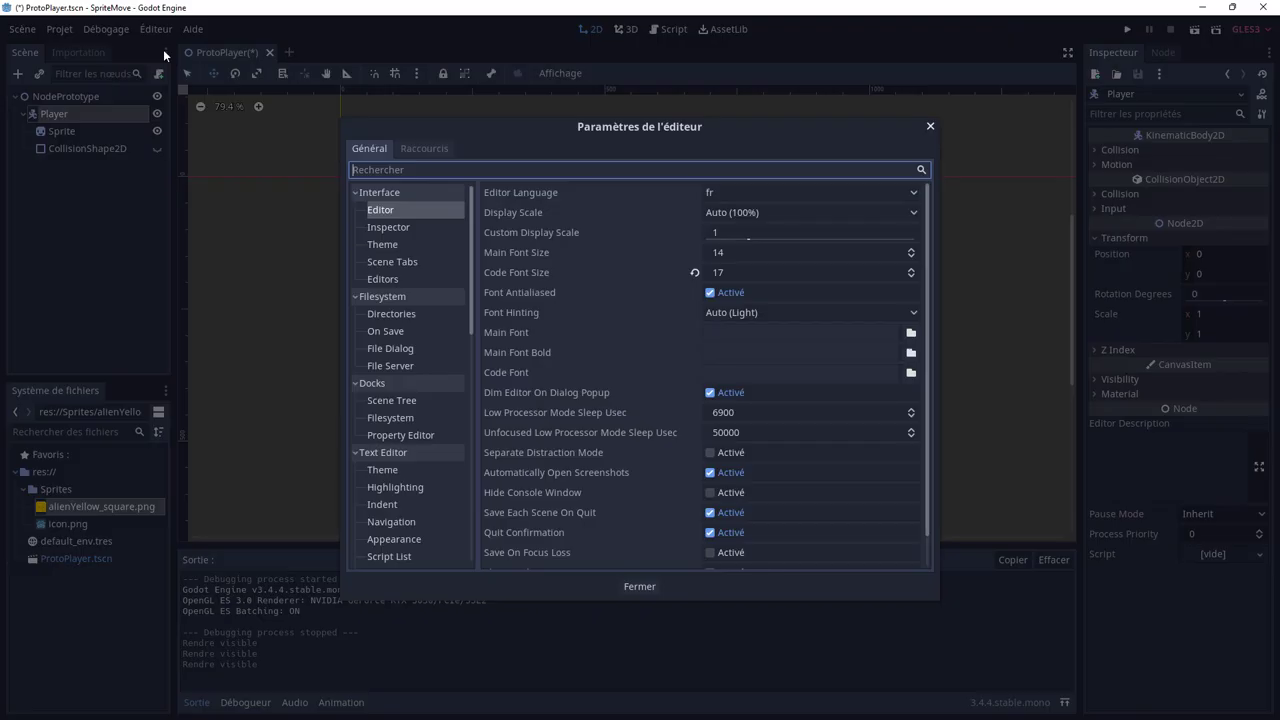
{"action": "scroll", "coordinate": [400, 330], "scroll_direction": "down", "scroll_amount": 5}
{"action": "scroll", "coordinate": [393, 410], "scroll_direction": "down", "scroll_amount": 5}
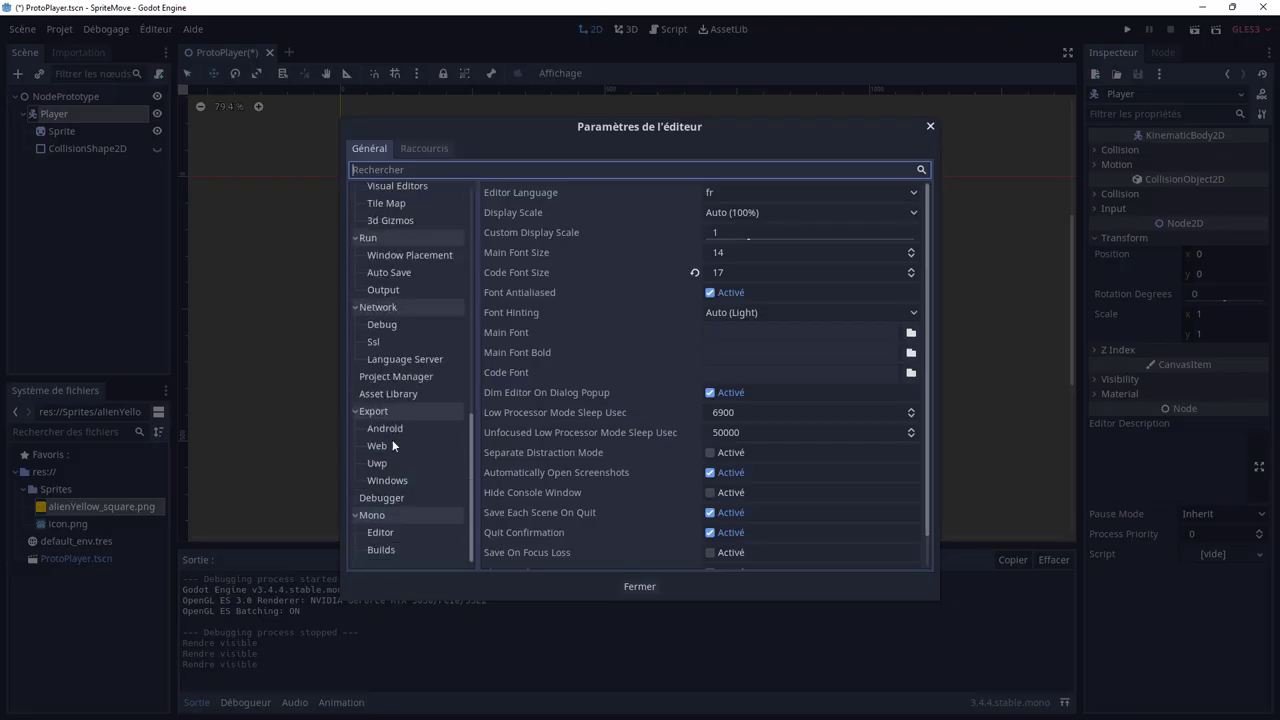
{"action": "left_click", "coordinate": [379, 533]}
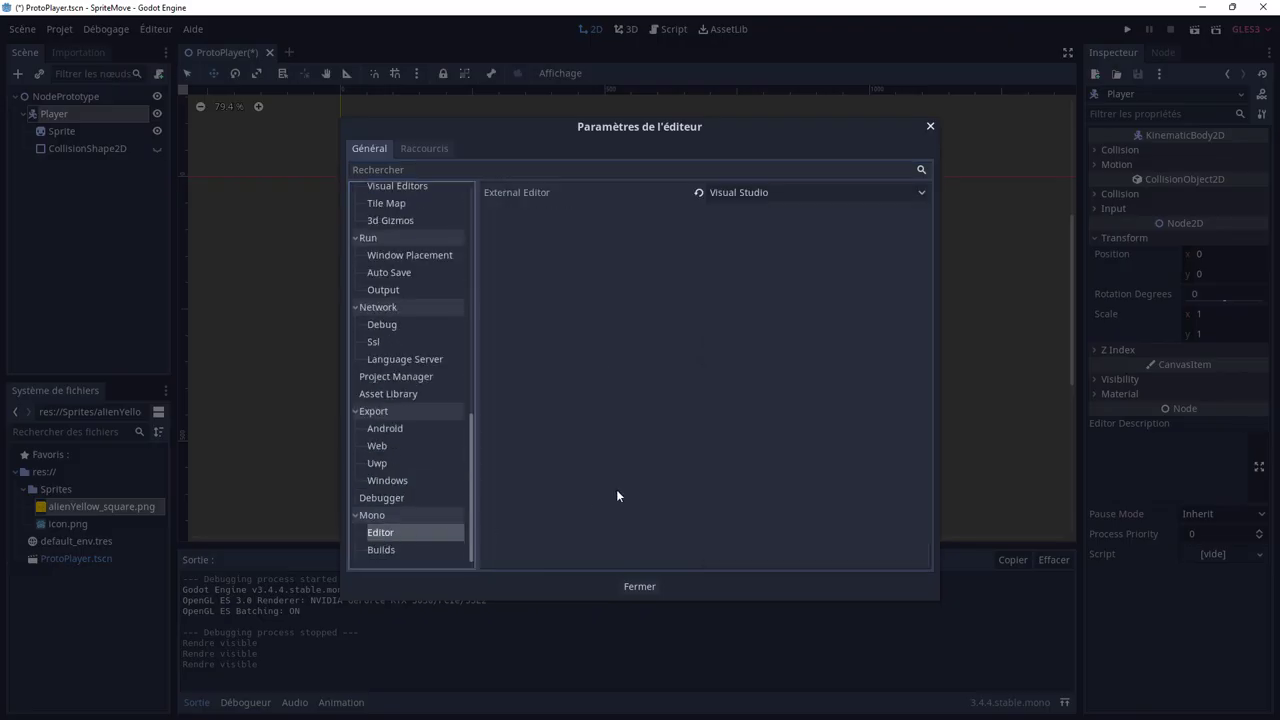
{"action": "left_click", "coordinate": [782, 192]}
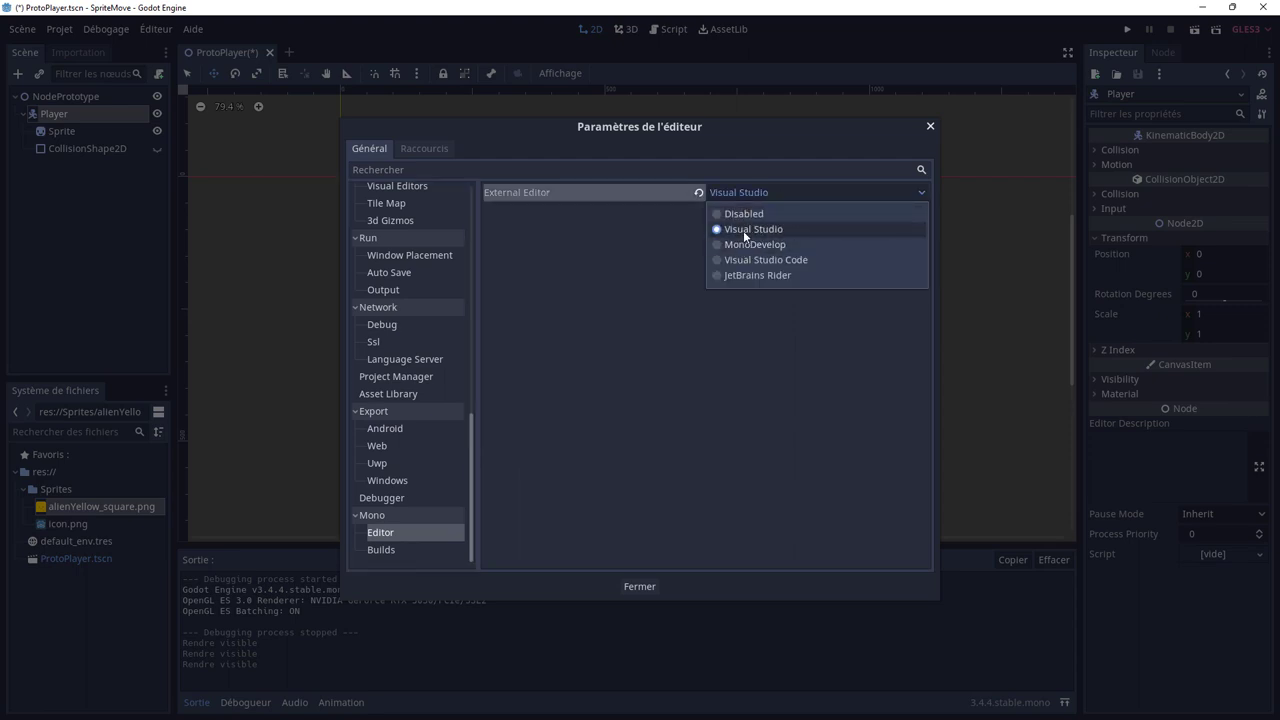
{"action": "left_click", "coordinate": [740, 214]}
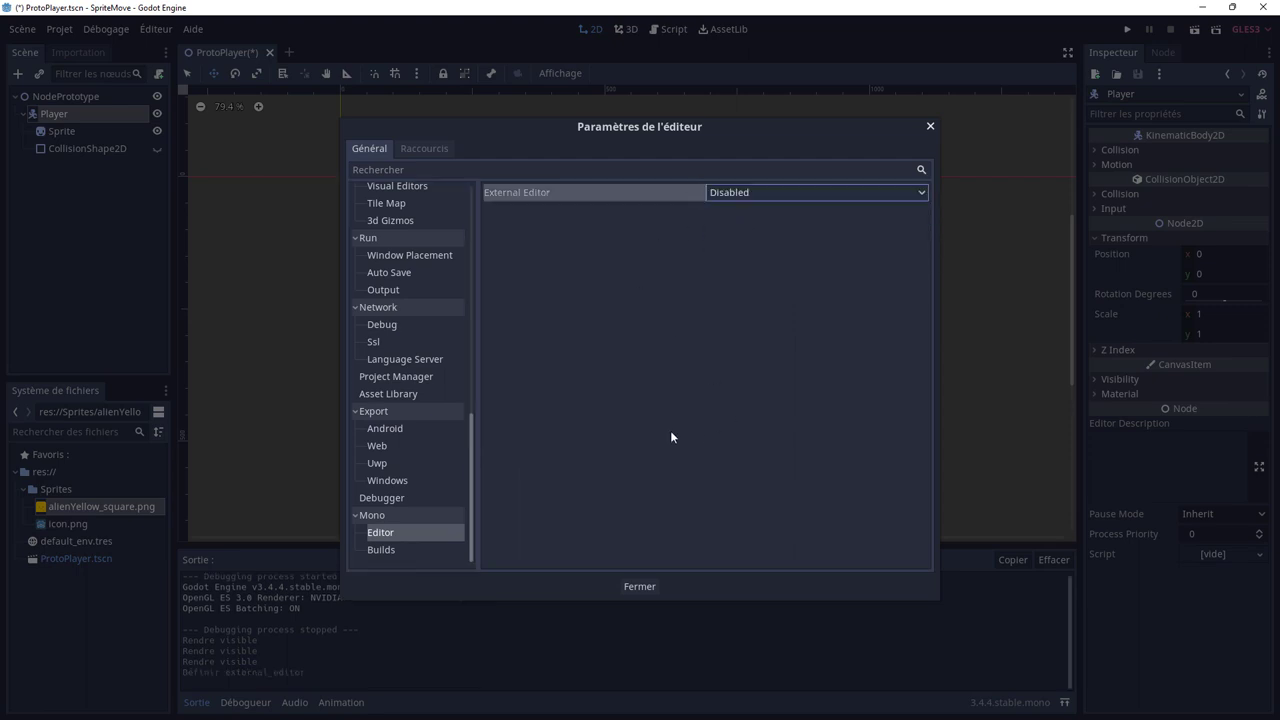
{"action": "left_click", "coordinate": [630, 590]}
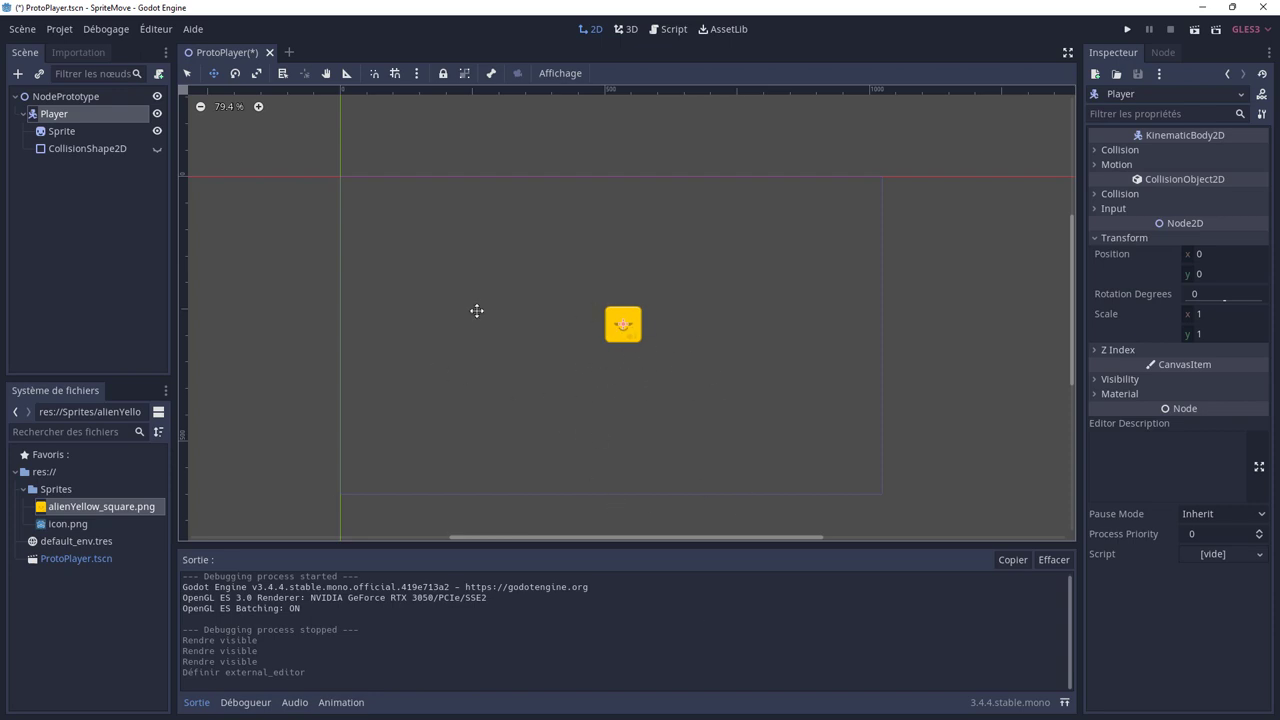
Step: Start attaching a new script to the Player node with C# as the language
{"action": "left_click", "coordinate": [60, 116]}
{"action": "left_click", "coordinate": [1259, 559]}
{"action": "left_click", "coordinate": [1219, 578]}
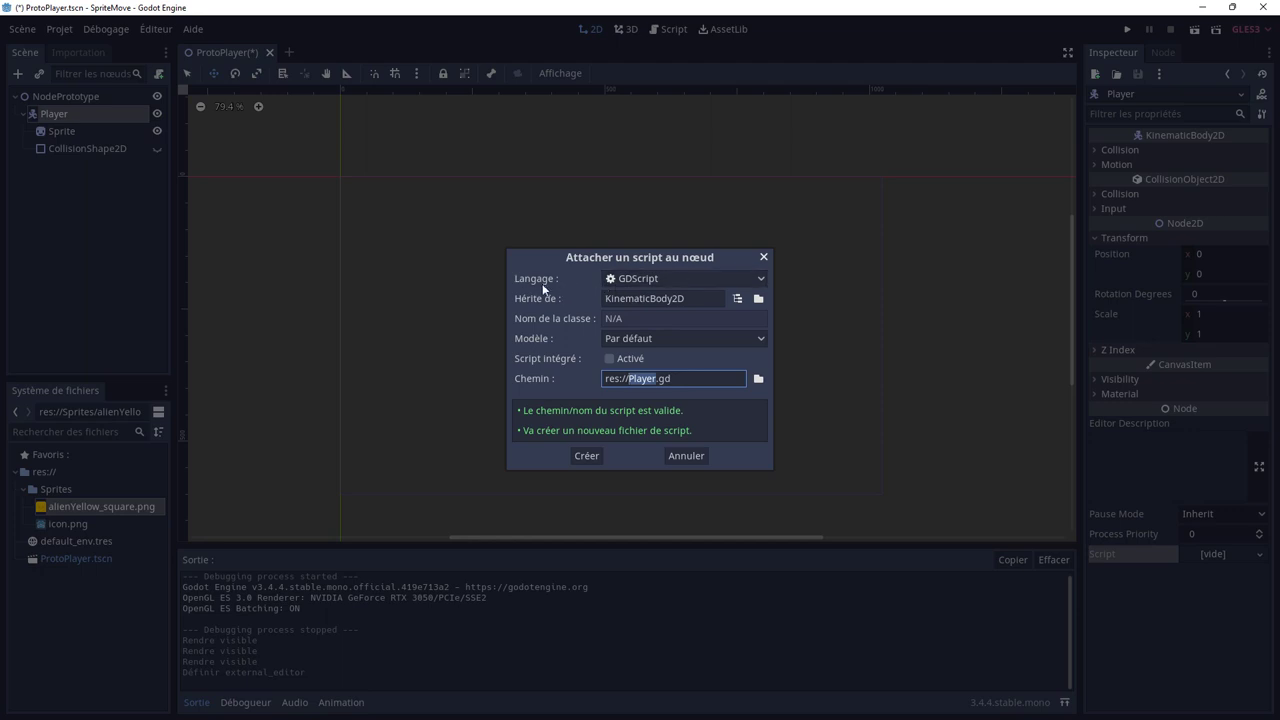
{"action": "left_click", "coordinate": [757, 282]}
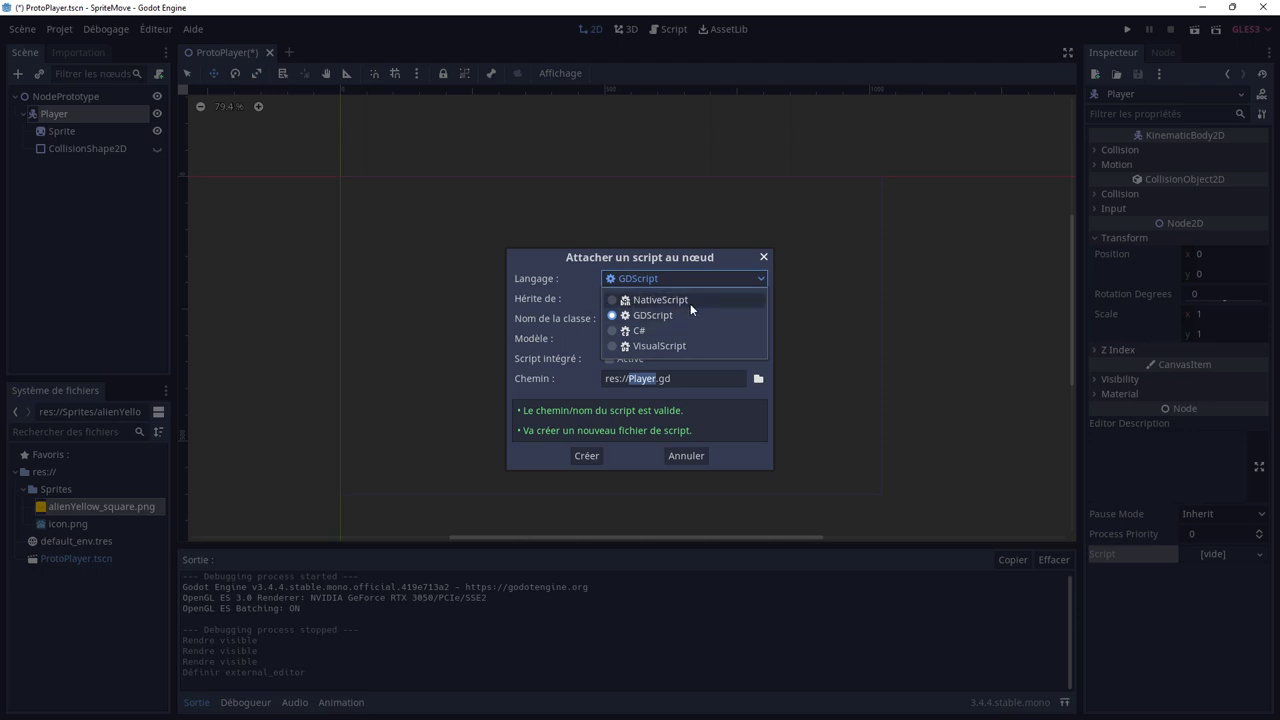
{"action": "left_click", "coordinate": [629, 332]}
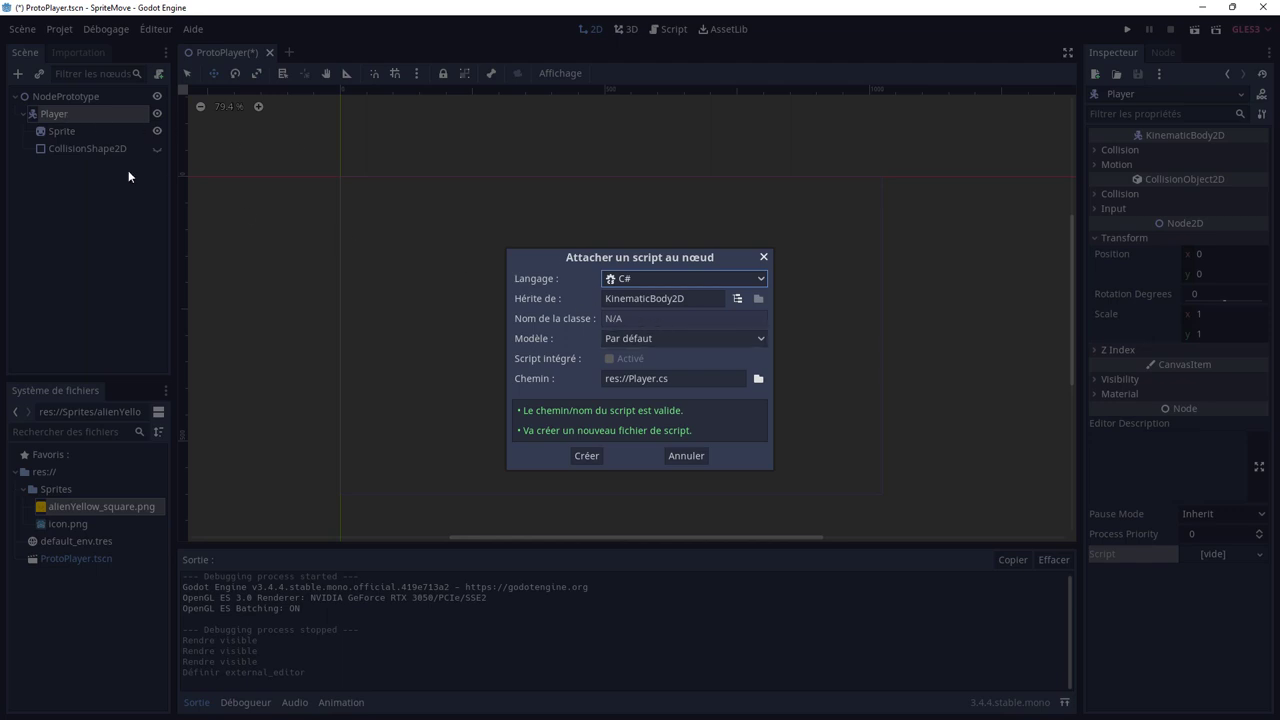
Step: Search the inherit-from class list for 'sprite', then cancel, keeping KinematicBody2D
{"action": "left_click", "coordinate": [737, 302]}
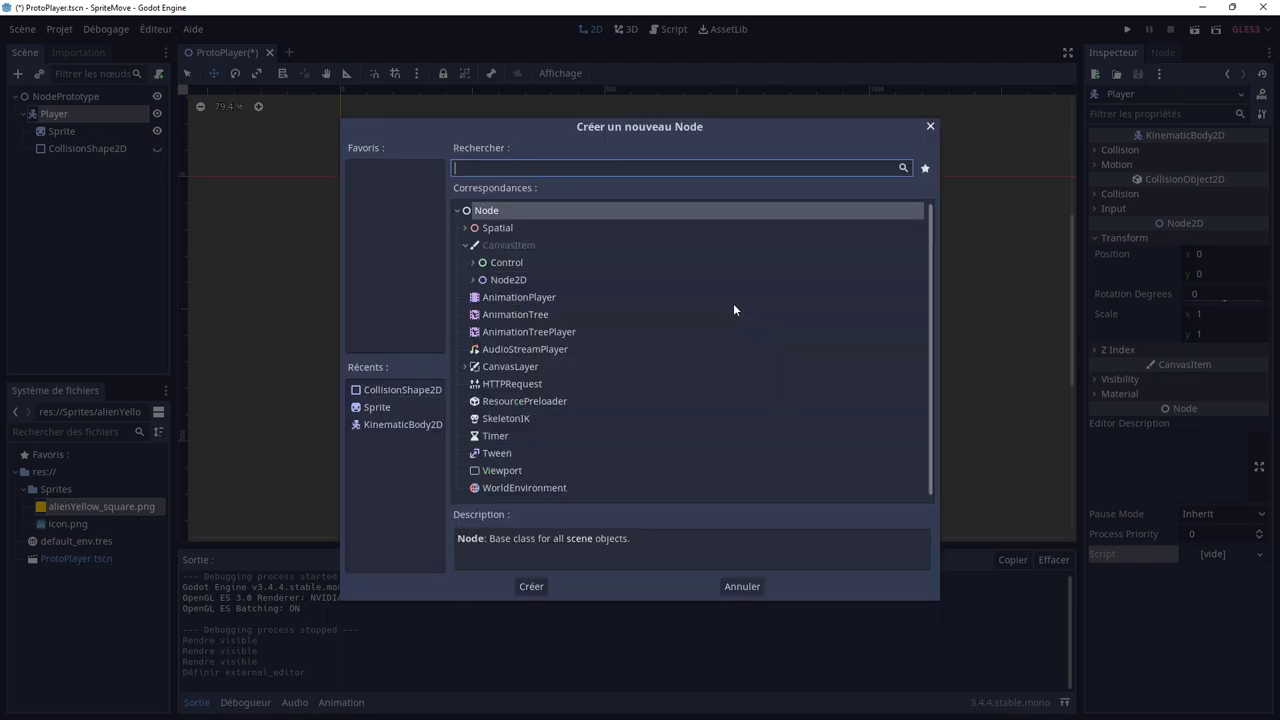
{"action": "left_click", "coordinate": [480, 281]}
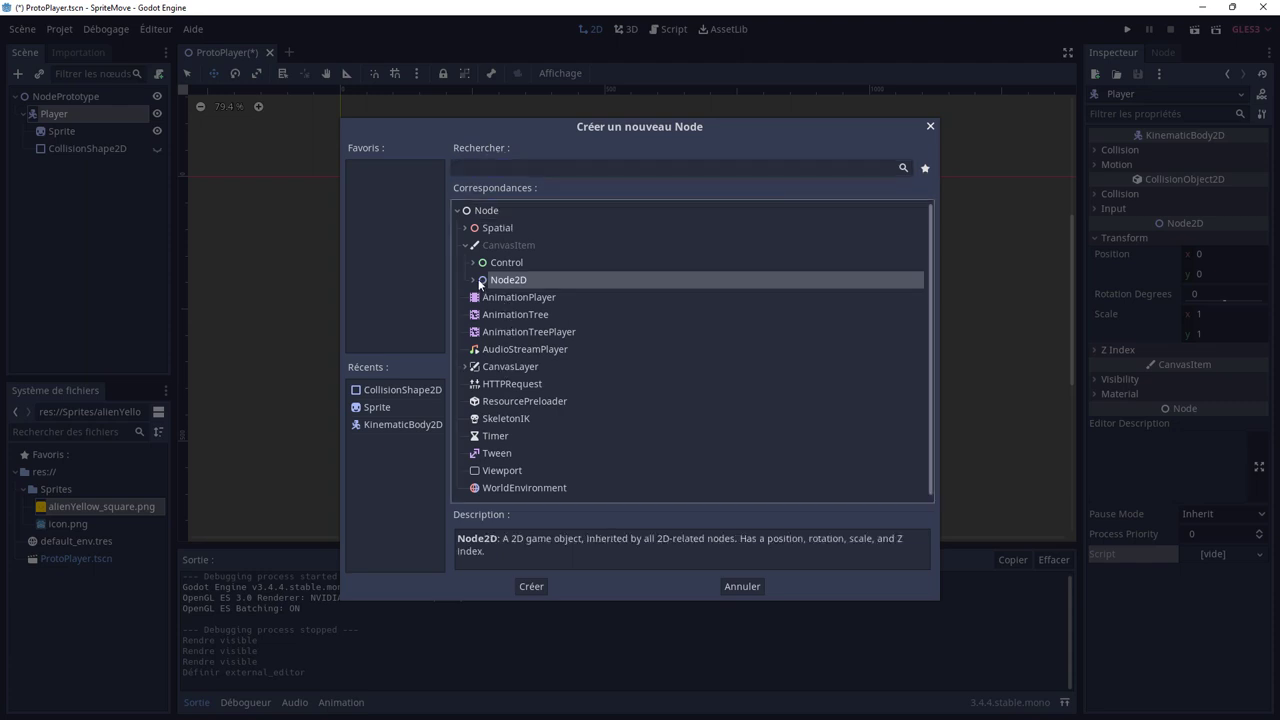
{"action": "type", "text": "sp"}
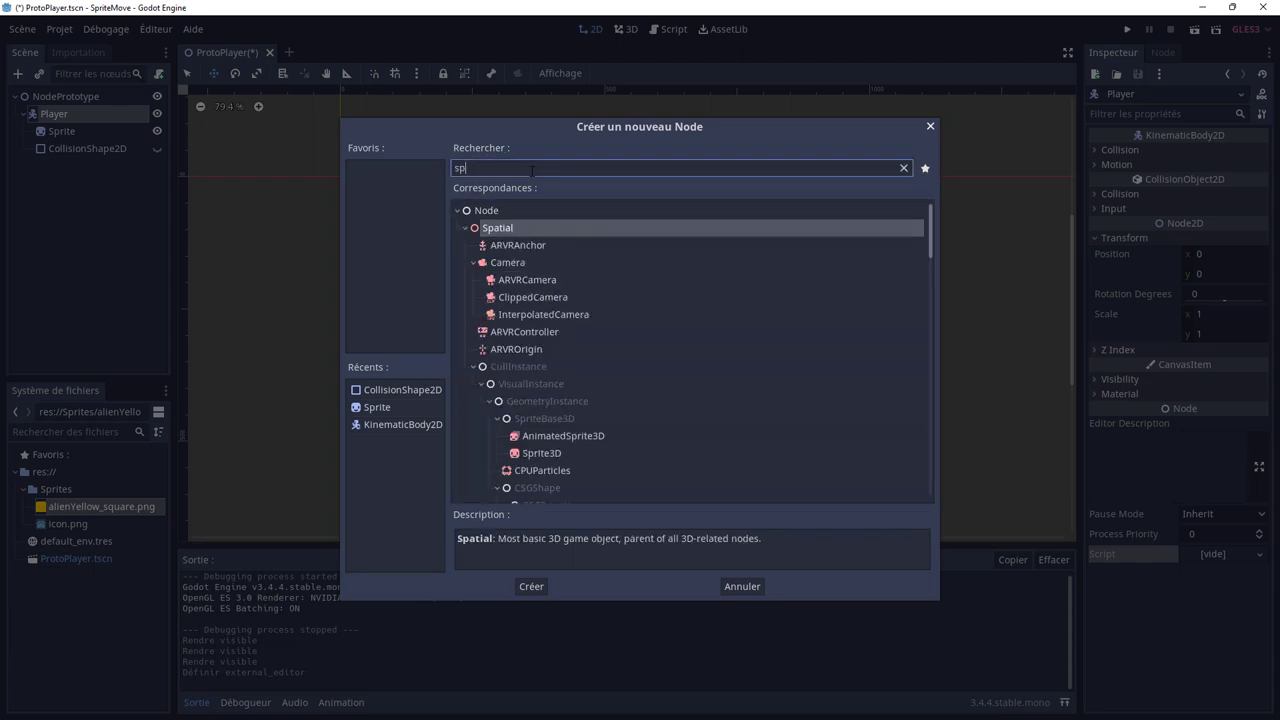
{"action": "type", "text": "ri"}
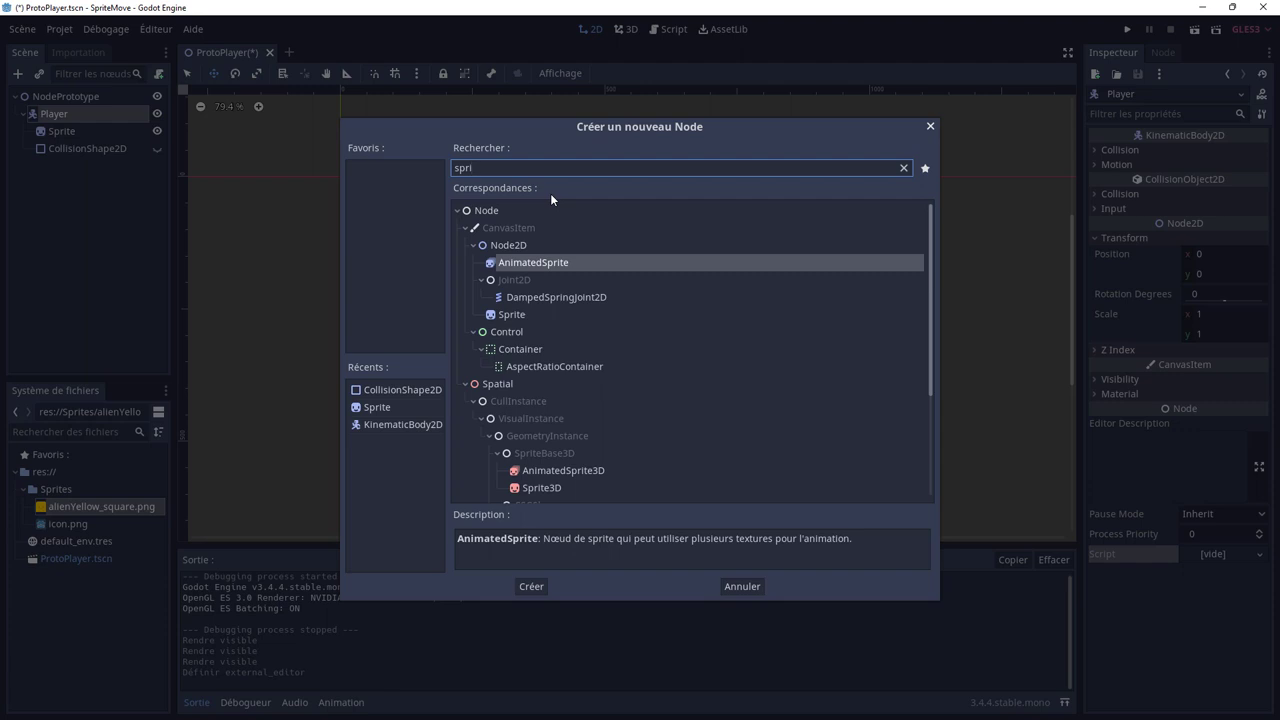
{"action": "type", "text": "ite"}
{"action": "key", "text": "BackSpace"}
{"action": "key", "text": "BackSpace"}
{"action": "key", "text": "BackSpace"}
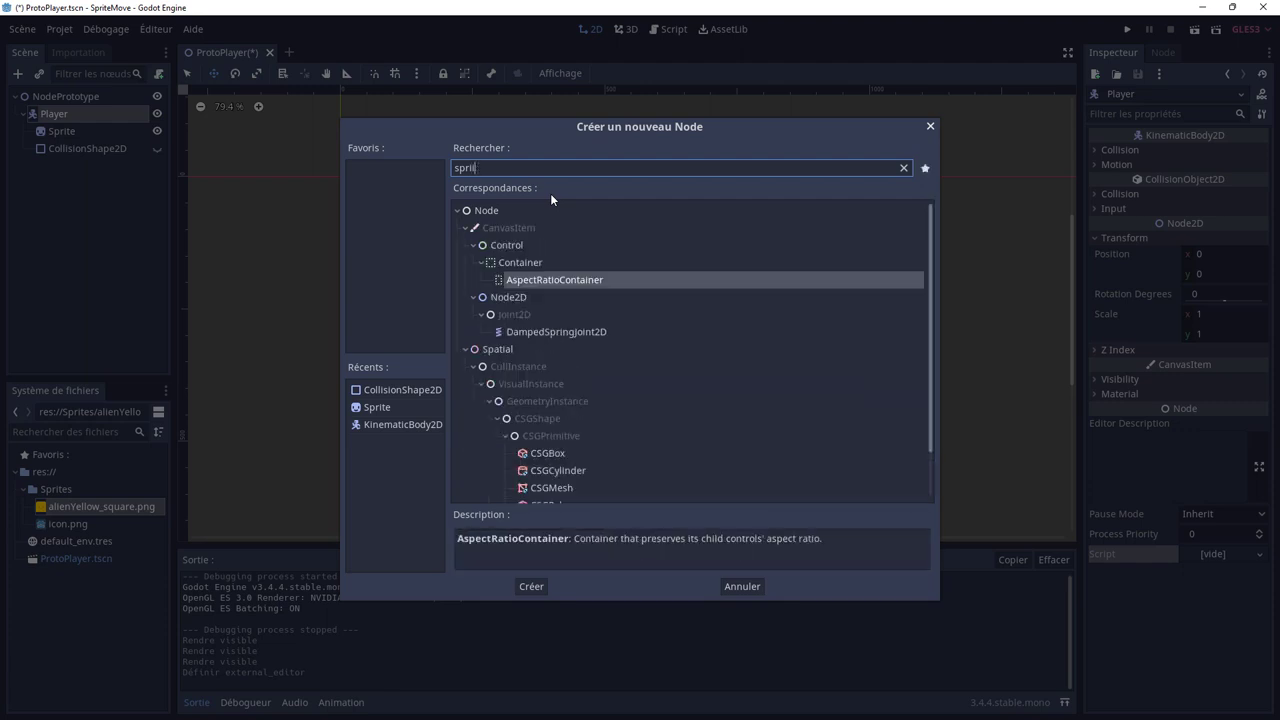
{"action": "type", "text": "te"}
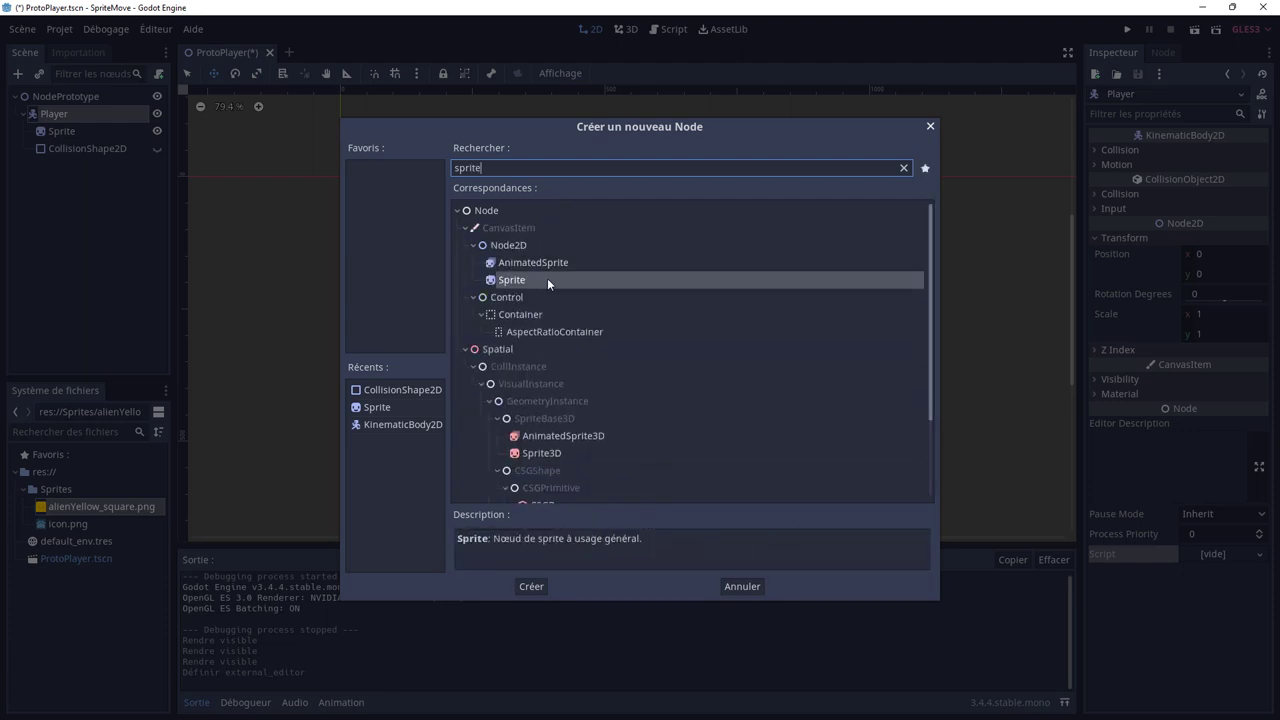
{"action": "left_click", "coordinate": [743, 587]}
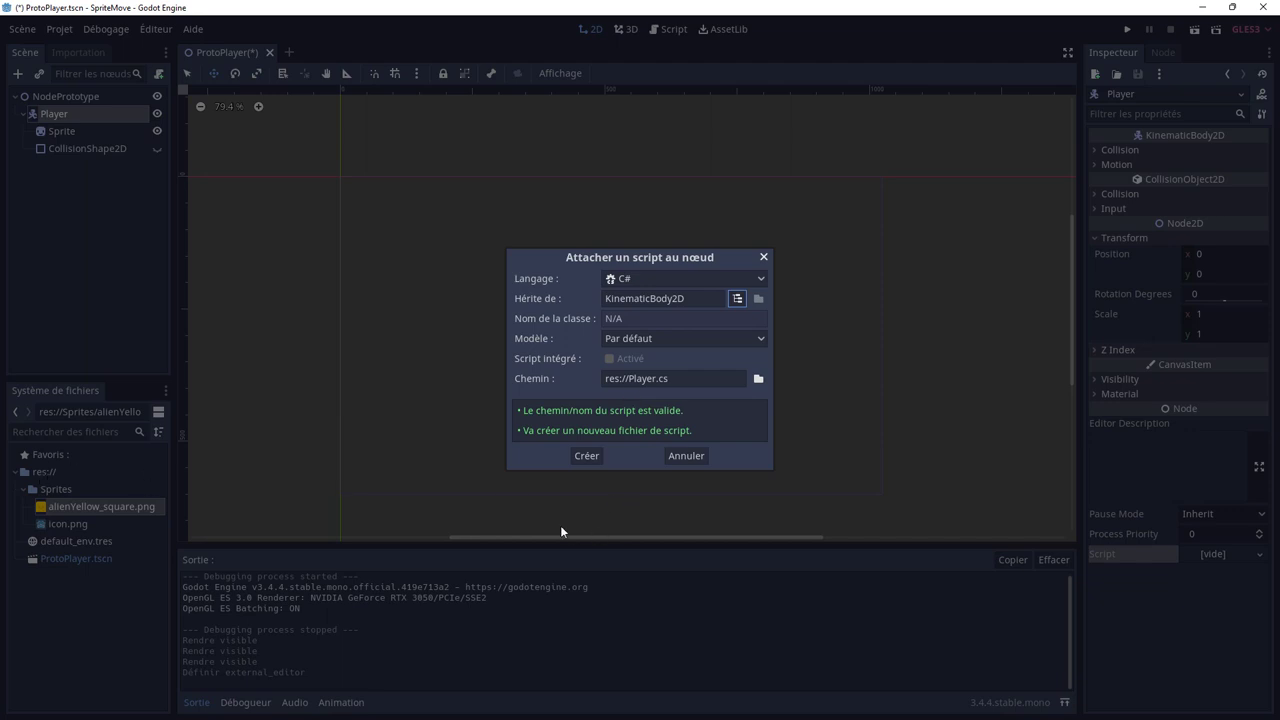
Step: Keep the path res://Player.cs and create the script
{"action": "left_click", "coordinate": [758, 379]}
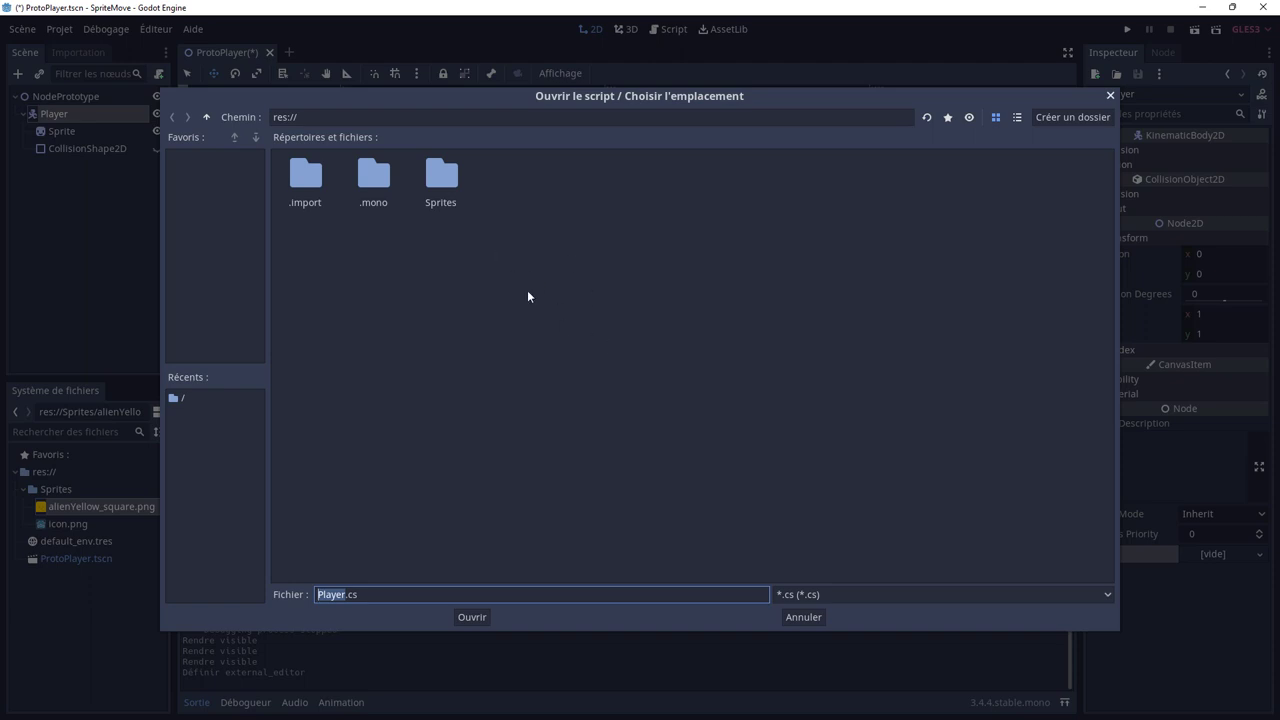
{"action": "left_click", "coordinate": [1110, 95]}
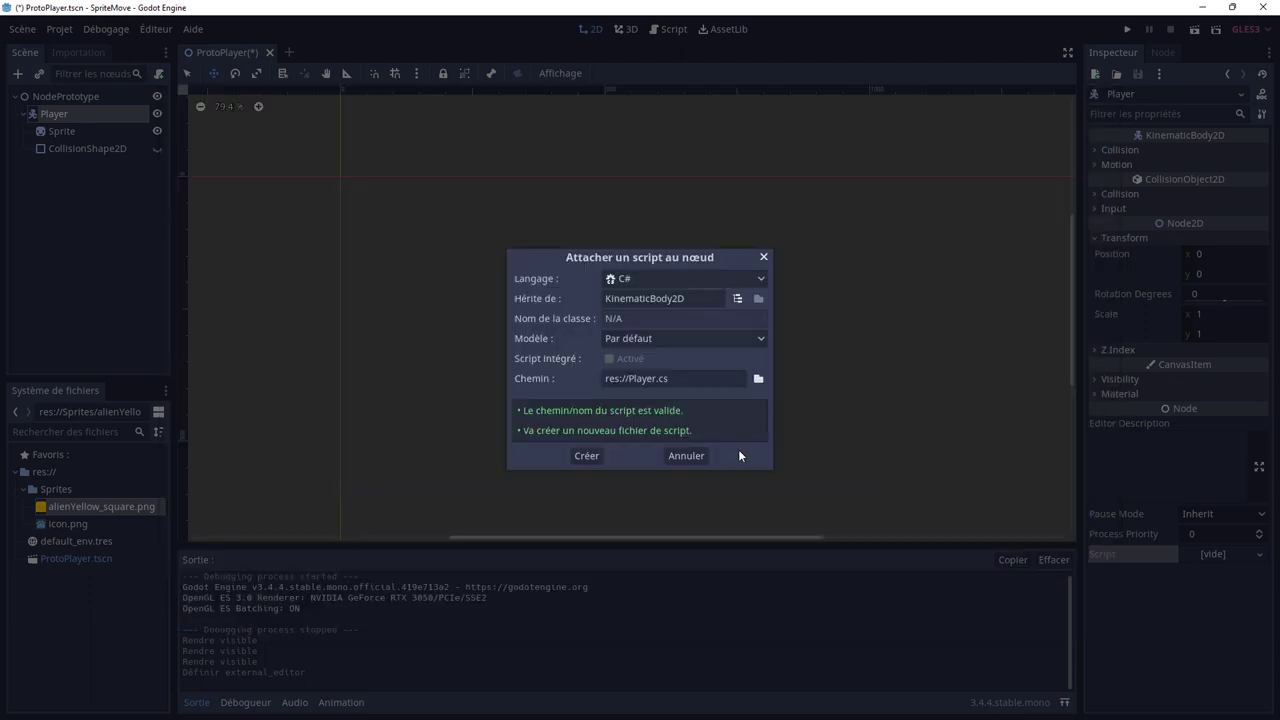
{"action": "left_click", "coordinate": [586, 456]}
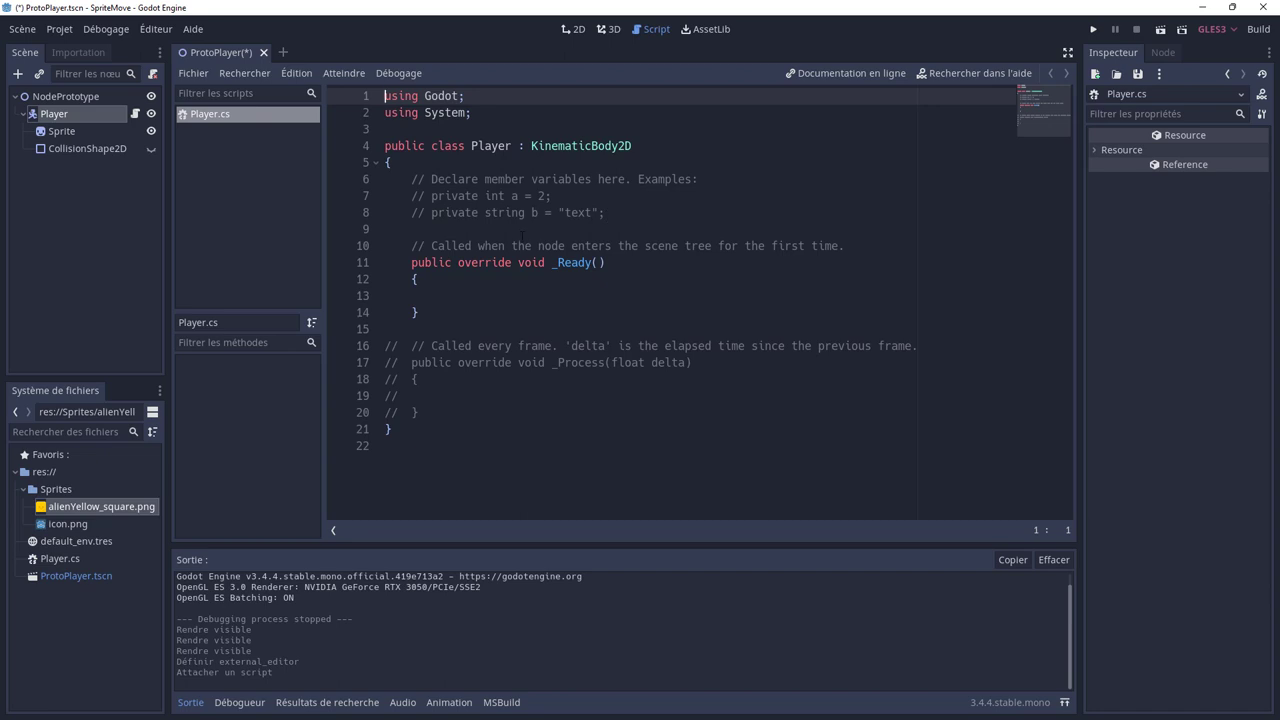
Step: Type a test Vector2 declaration on line 9 of Player.cs, then delete it entirely
{"action": "left_click", "coordinate": [615, 216]}
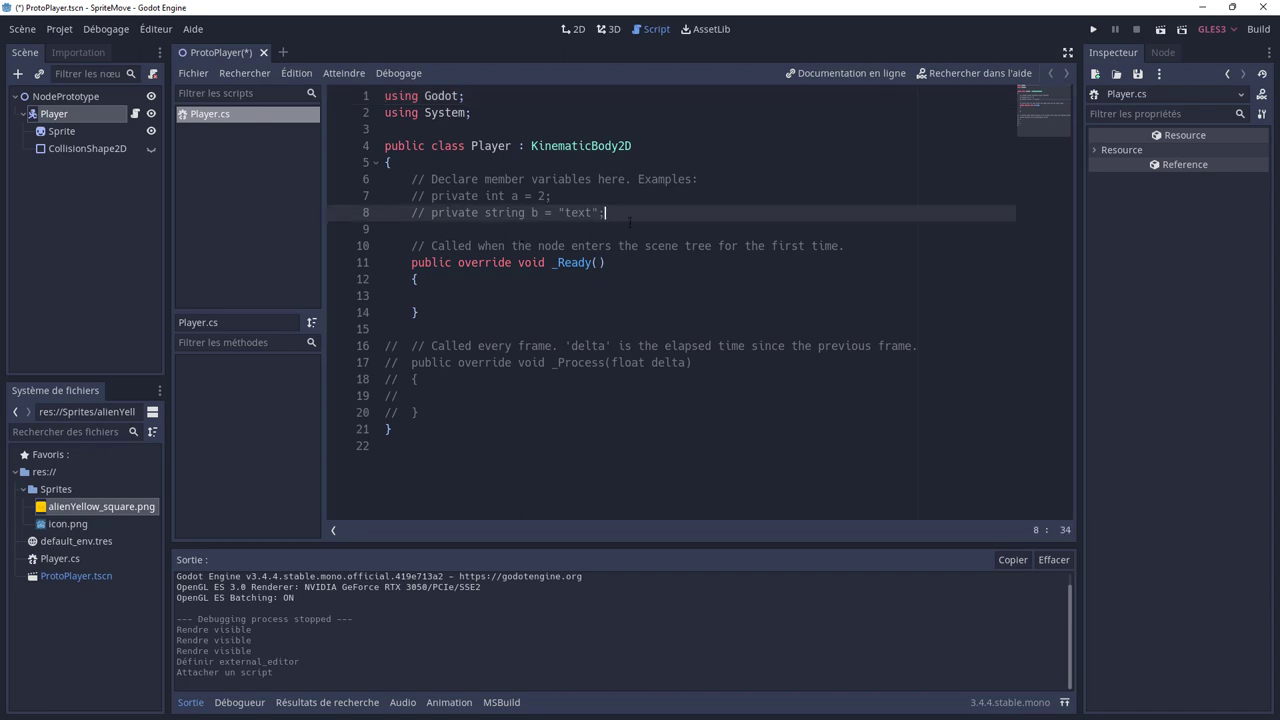
{"action": "key", "text": "Return"}
{"action": "type", "text": "p"}
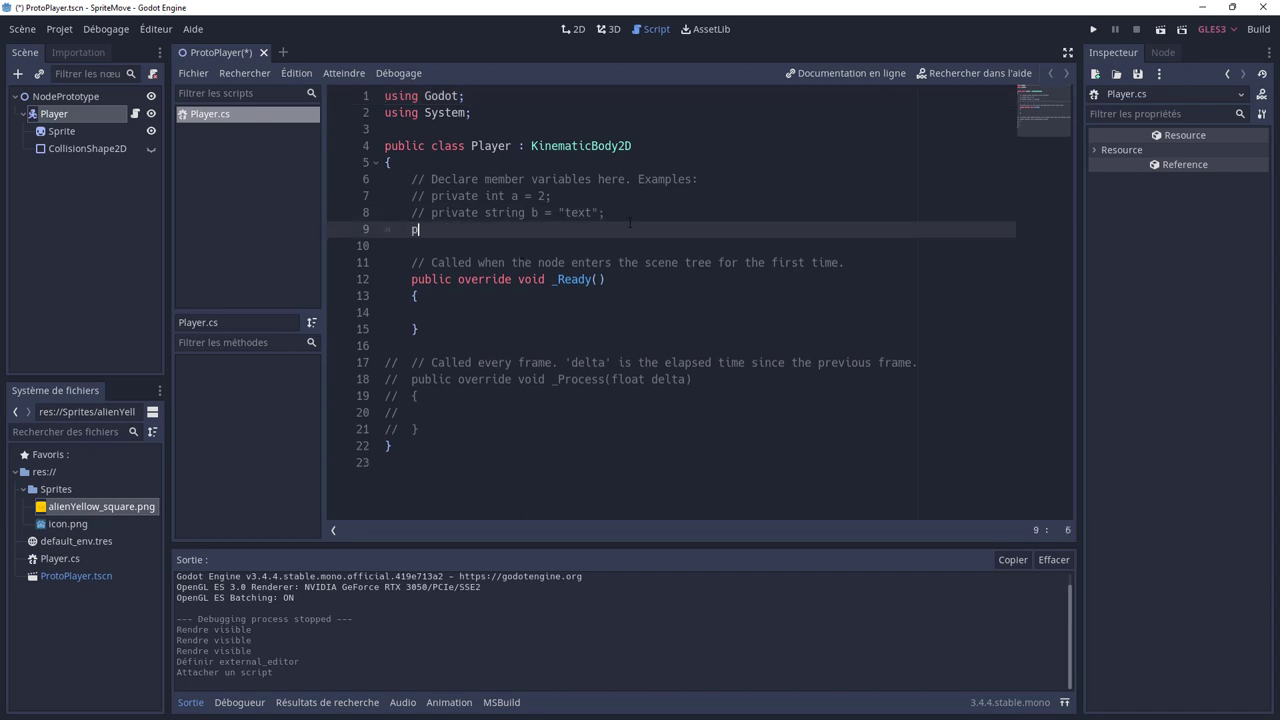
{"action": "type", "text": "rivate "}
{"action": "type", "text": "in"}
{"action": "type", "text": "t"}
{"action": "key", "text": "BackSpace"}
{"action": "key", "text": "BackSpace"}
{"action": "key", "text": "BackSpace"}
{"action": "key", "text": "BackSpace"}
{"action": "key", "text": "BackSpace"}
{"action": "key", "text": "BackSpace"}
{"action": "key", "text": "BackSpace"}
{"action": "key", "text": "BackSpace"}
{"action": "key", "text": "BackSpace"}
{"action": "type", "text": "vector2"}
{"action": "key", "text": "BackSpace"}
{"action": "key", "text": "BackSpace"}
{"action": "key", "text": "BackSpace"}
{"action": "key", "text": "BackSpace"}
{"action": "key", "text": "BackSpace"}
{"action": "key", "text": "BackSpace"}
{"action": "key", "text": "BackSpace"}
{"action": "key", "text": "BackSpace"}
{"action": "type", "text": "Vect"}
{"action": "type", "text": "or2"}
{"action": "key", "text": "BackSpace"}
{"action": "key", "text": "BackSpace"}
{"action": "key", "text": "BackSpace"}
{"action": "key", "text": "BackSpace"}
{"action": "key", "text": "BackSpace"}
{"action": "key", "text": "BackSpace"}
{"action": "left_click", "coordinate": [635, 217]}
{"action": "key", "text": "Delete"}
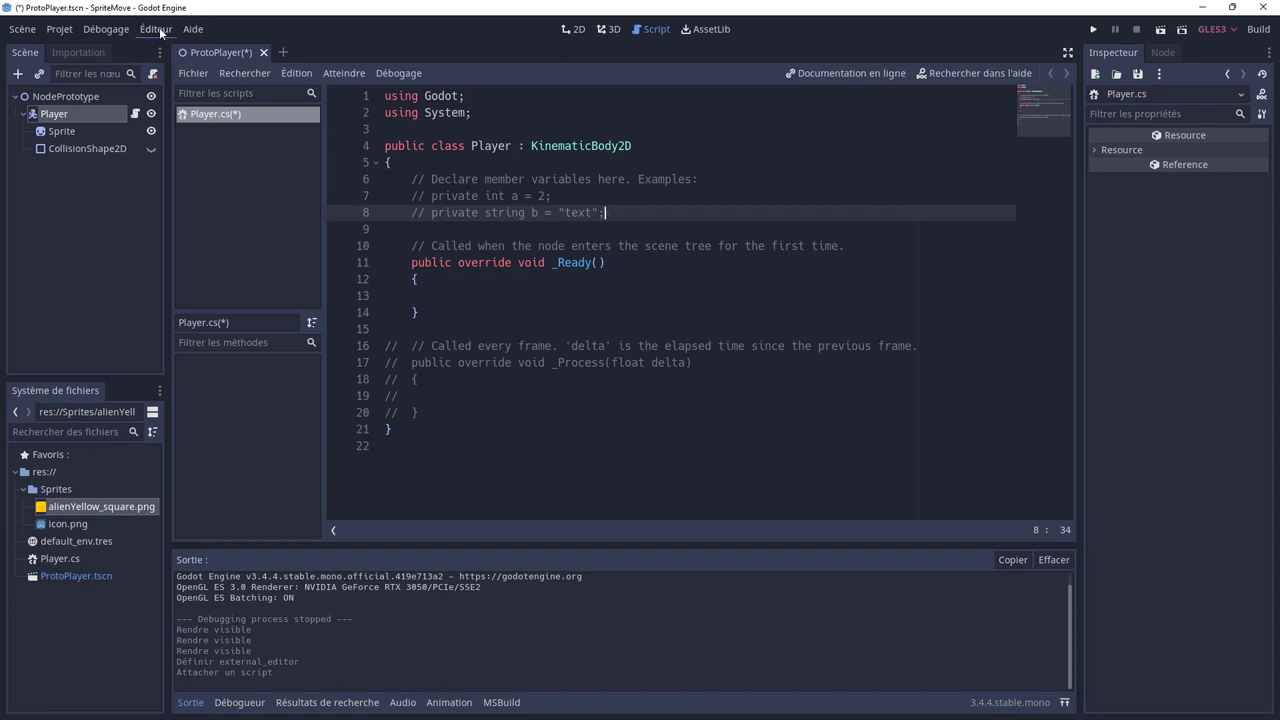
Step: Cancel closing the ProtoPlayer scene twice and return to the 2D view
{"action": "left_click", "coordinate": [264, 52]}
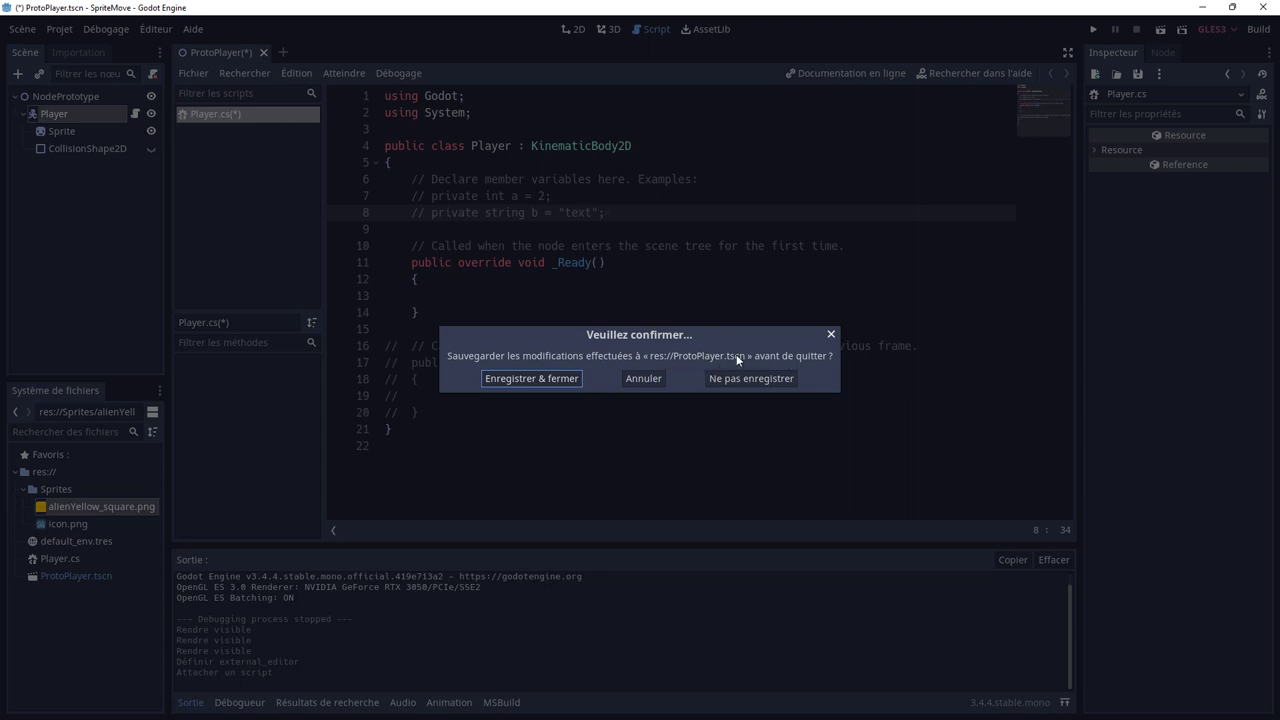
{"action": "left_click", "coordinate": [645, 378]}
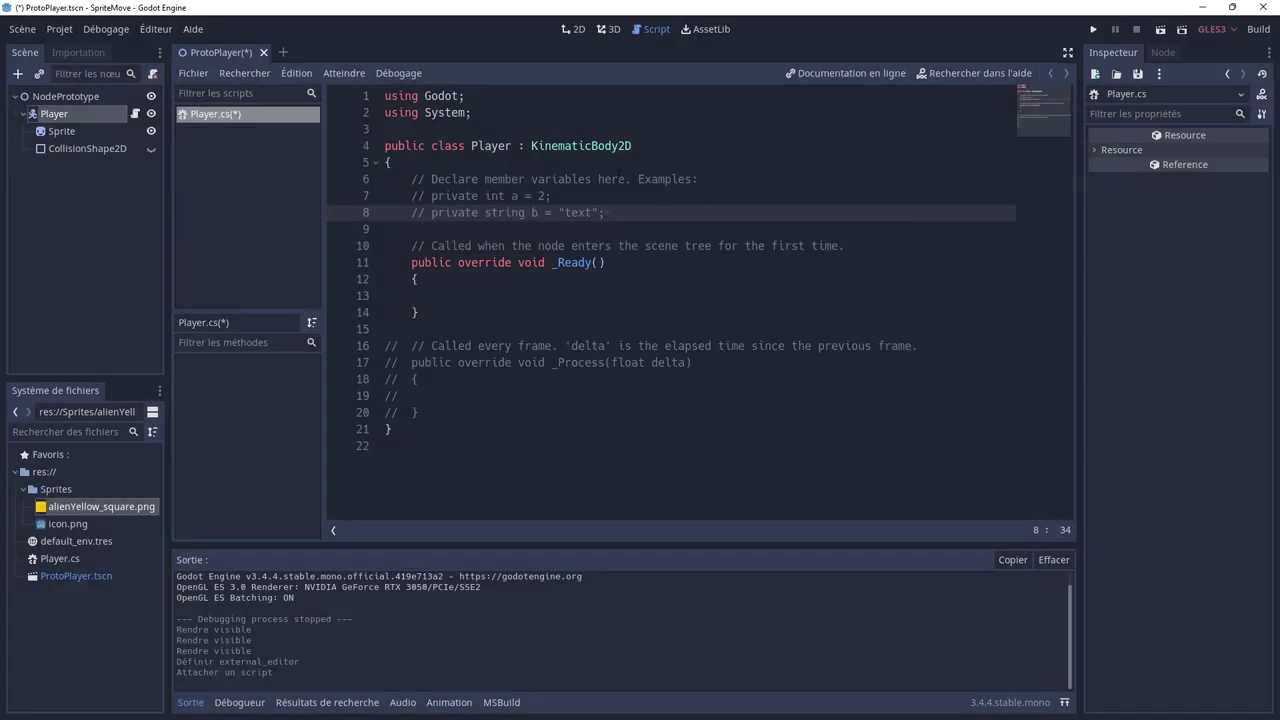
{"action": "right_click", "coordinate": [231, 58]}
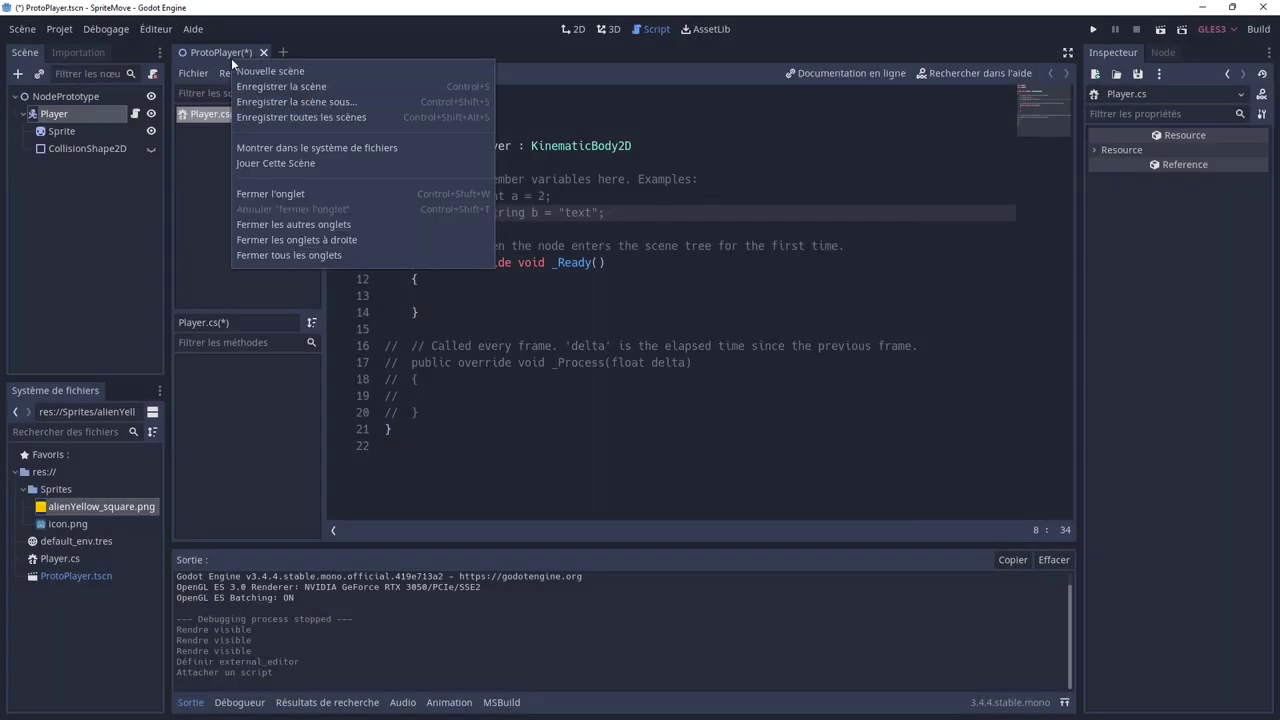
{"action": "left_click", "coordinate": [270, 193]}
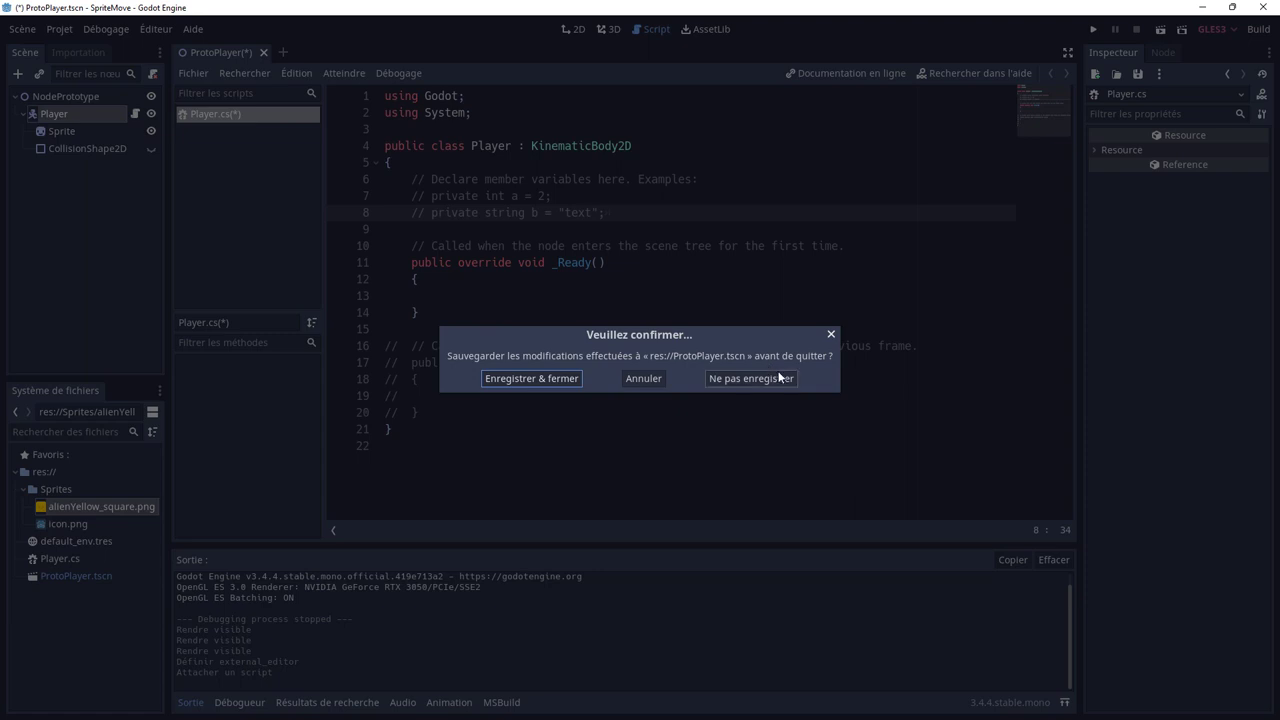
{"action": "left_click", "coordinate": [831, 335]}
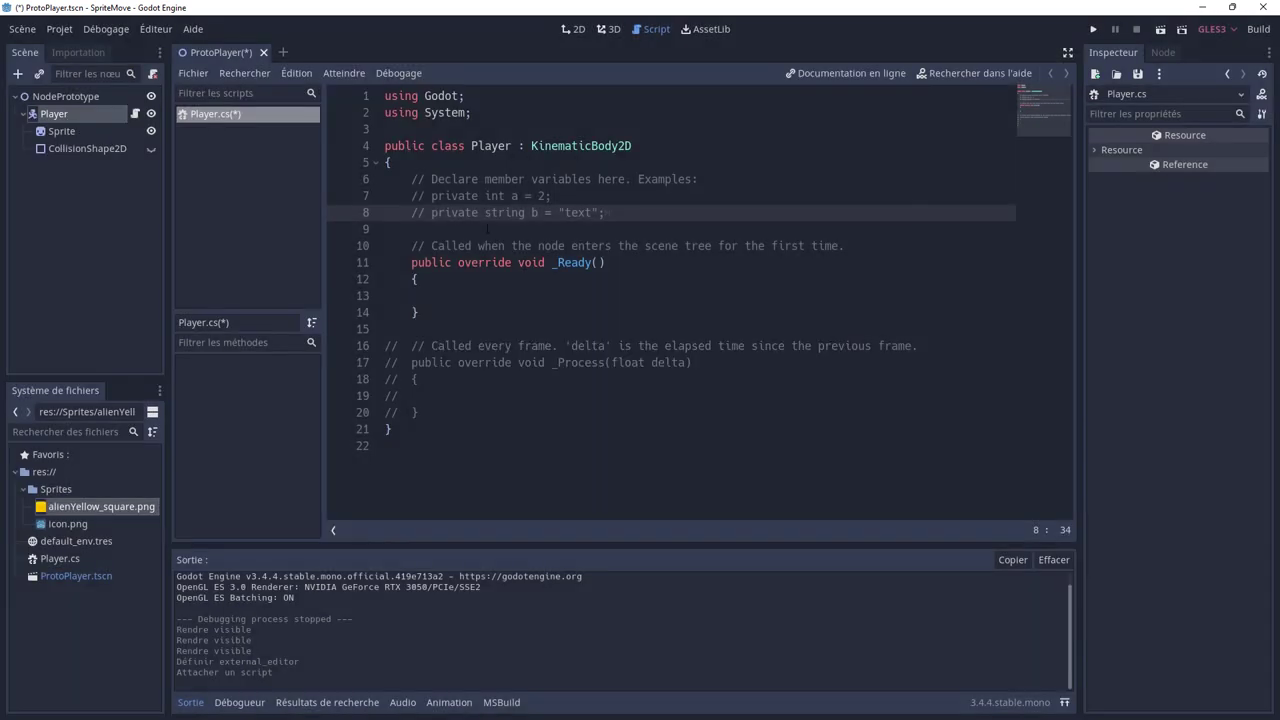
{"action": "left_click", "coordinate": [577, 31]}
Step: Set the Mono External Editor to Visual Studio Code, close settings, and select ProtoPlayer.tscn
{"action": "left_click", "coordinate": [153, 31]}
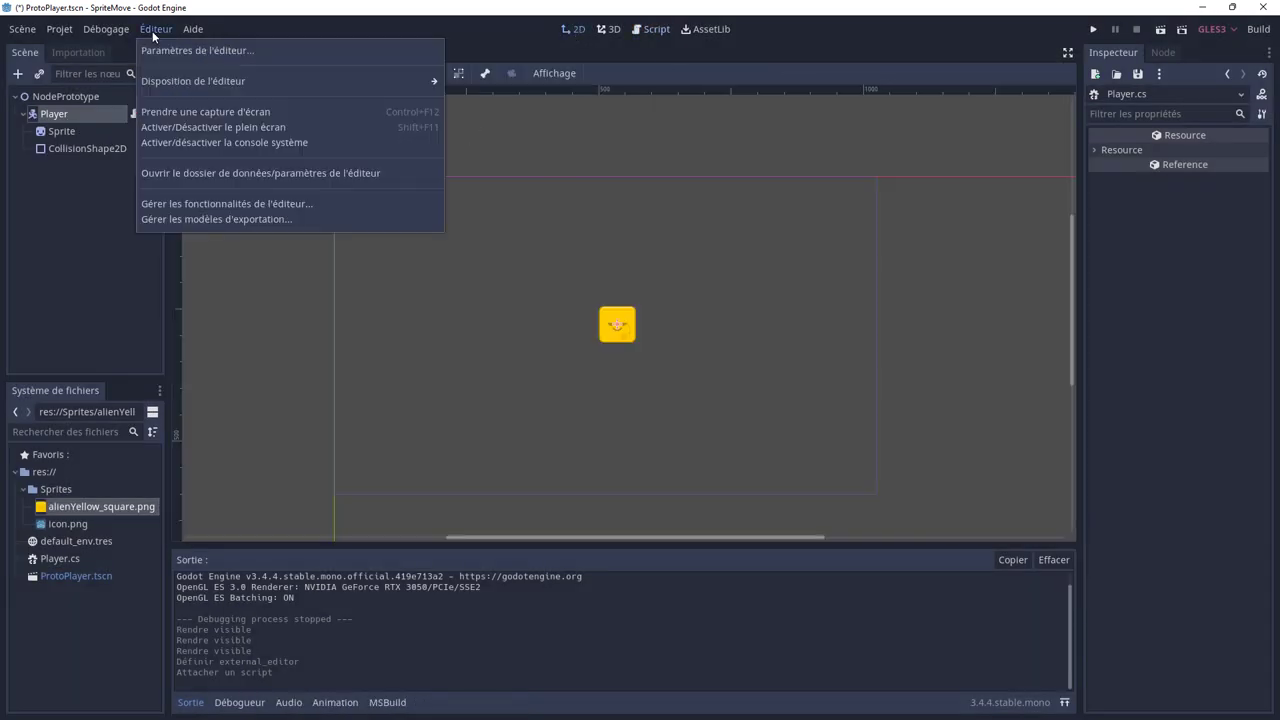
{"action": "left_click", "coordinate": [156, 49]}
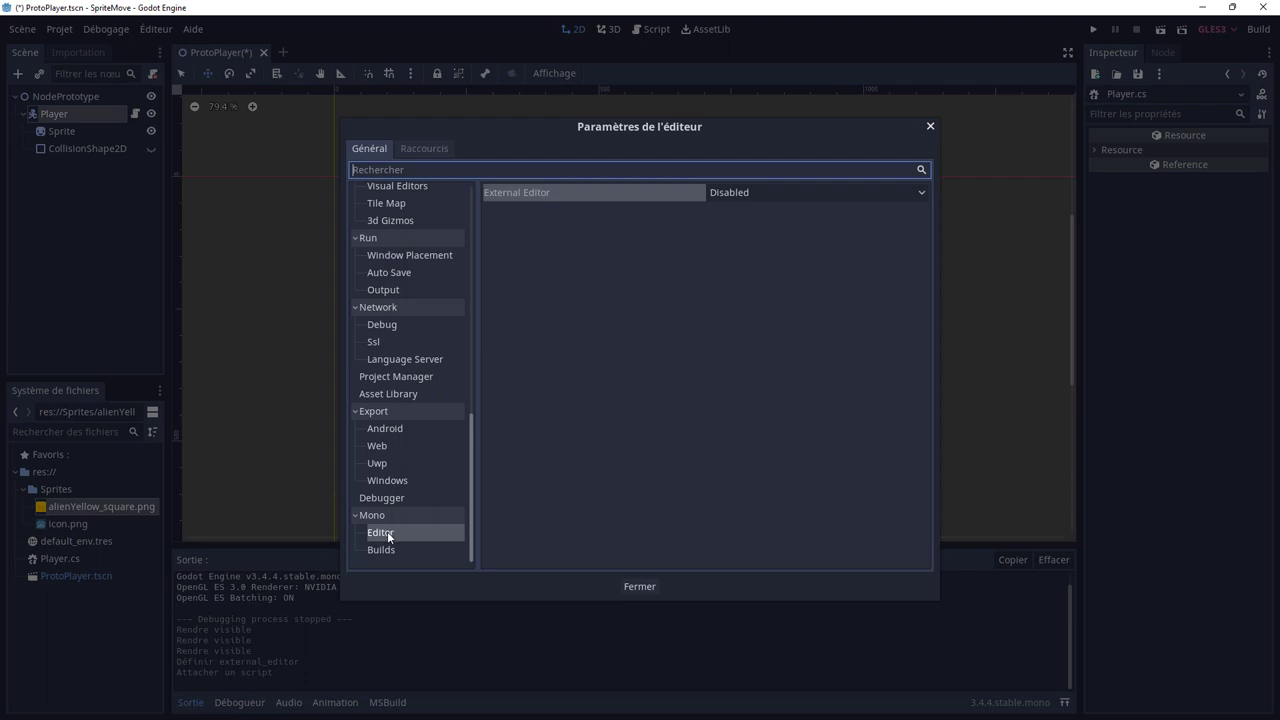
{"action": "left_click", "coordinate": [795, 194]}
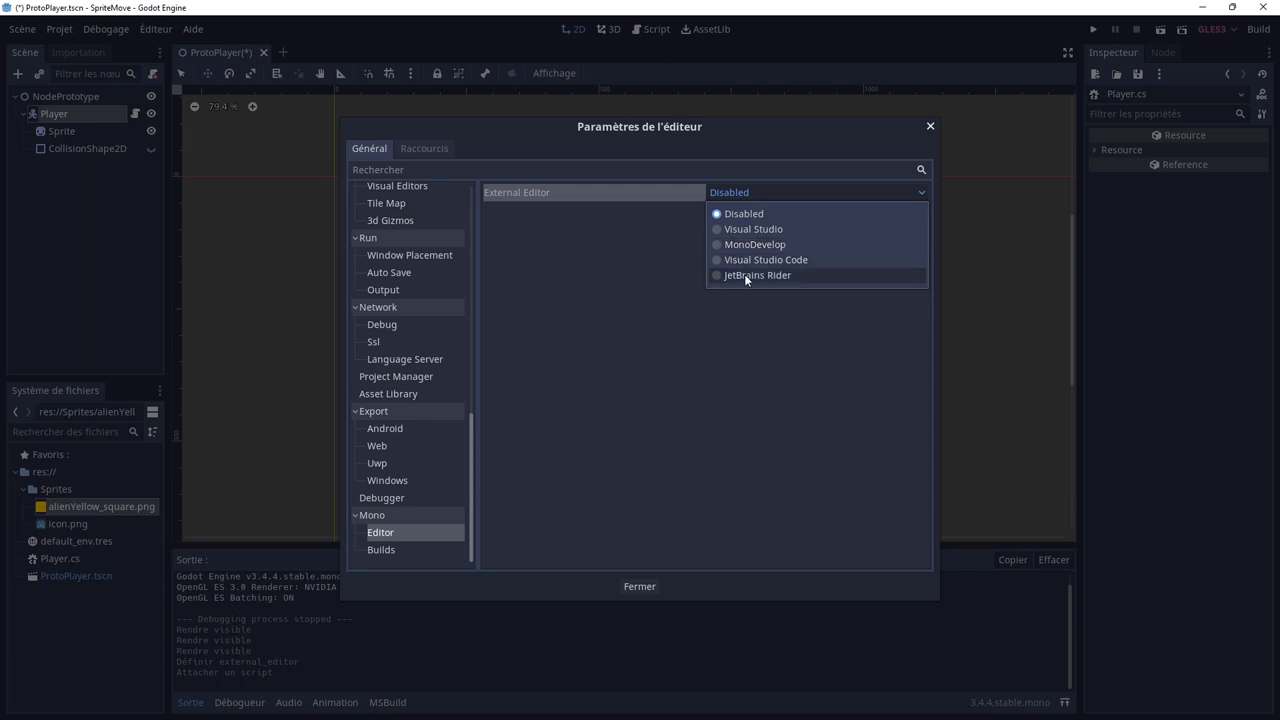
{"action": "left_click", "coordinate": [735, 261]}
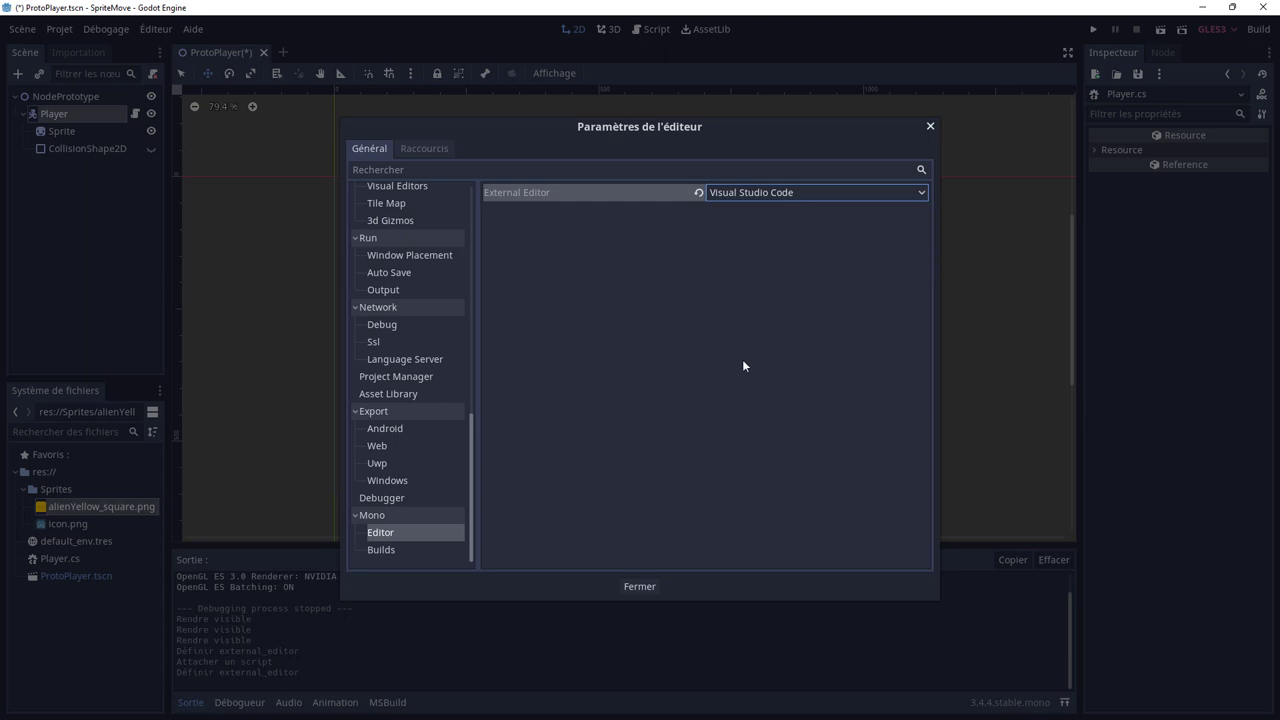
{"action": "left_click", "coordinate": [652, 585]}
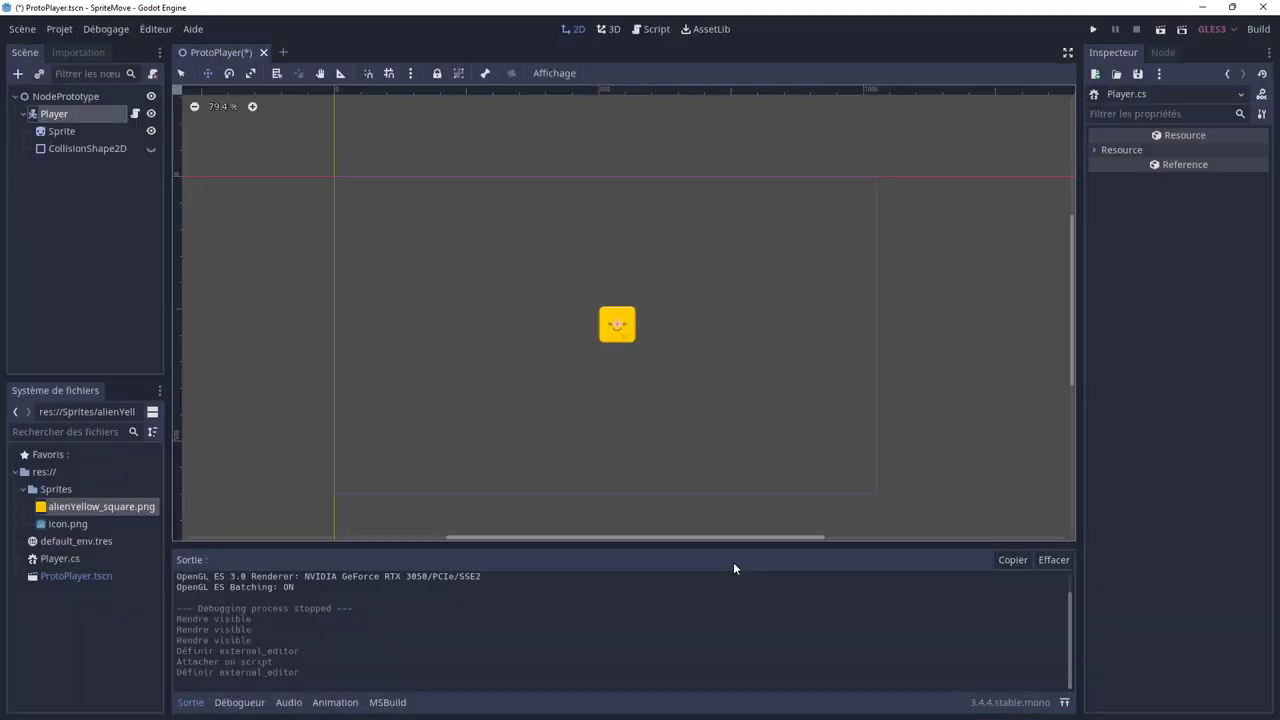
{"action": "left_click", "coordinate": [80, 576]}
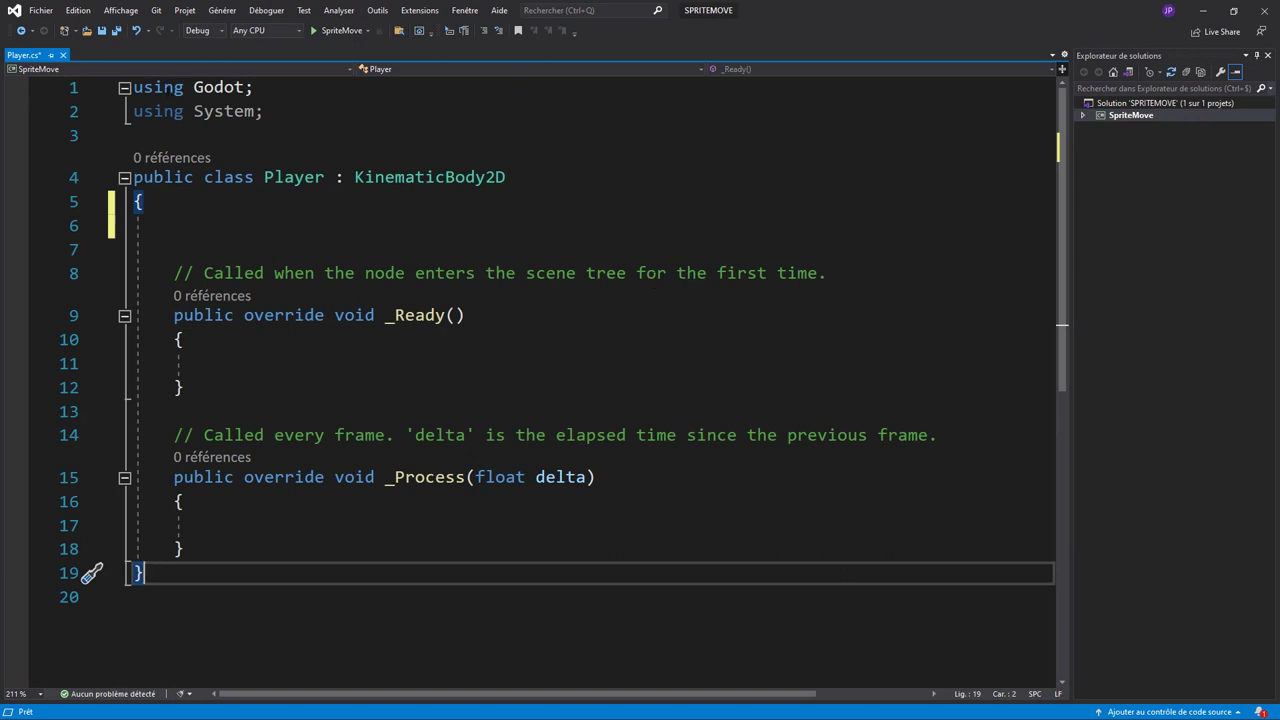
Step: Highlight the two using lines, the Player class name and its KinematicBody2D base class
{"action": "left_click_drag", "start_coordinate": [255, 87], "coordinate": [133, 87]}
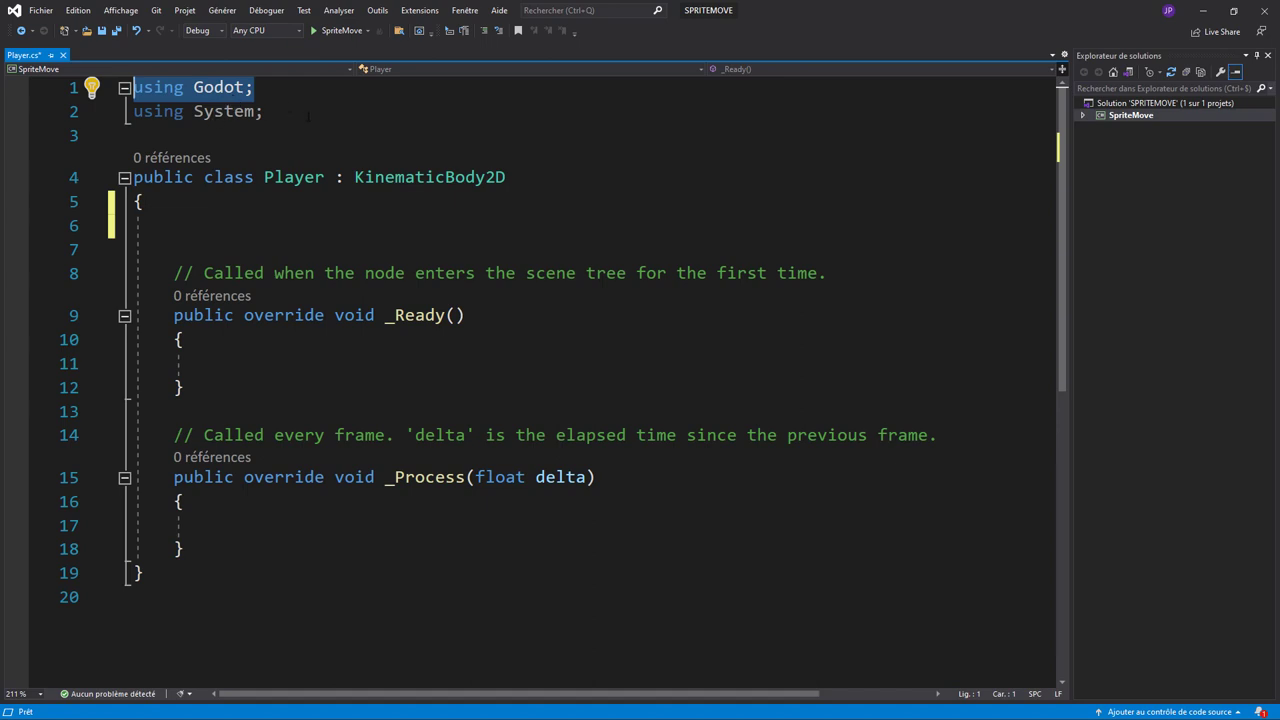
{"action": "left_click_drag", "start_coordinate": [265, 111], "coordinate": [133, 111]}
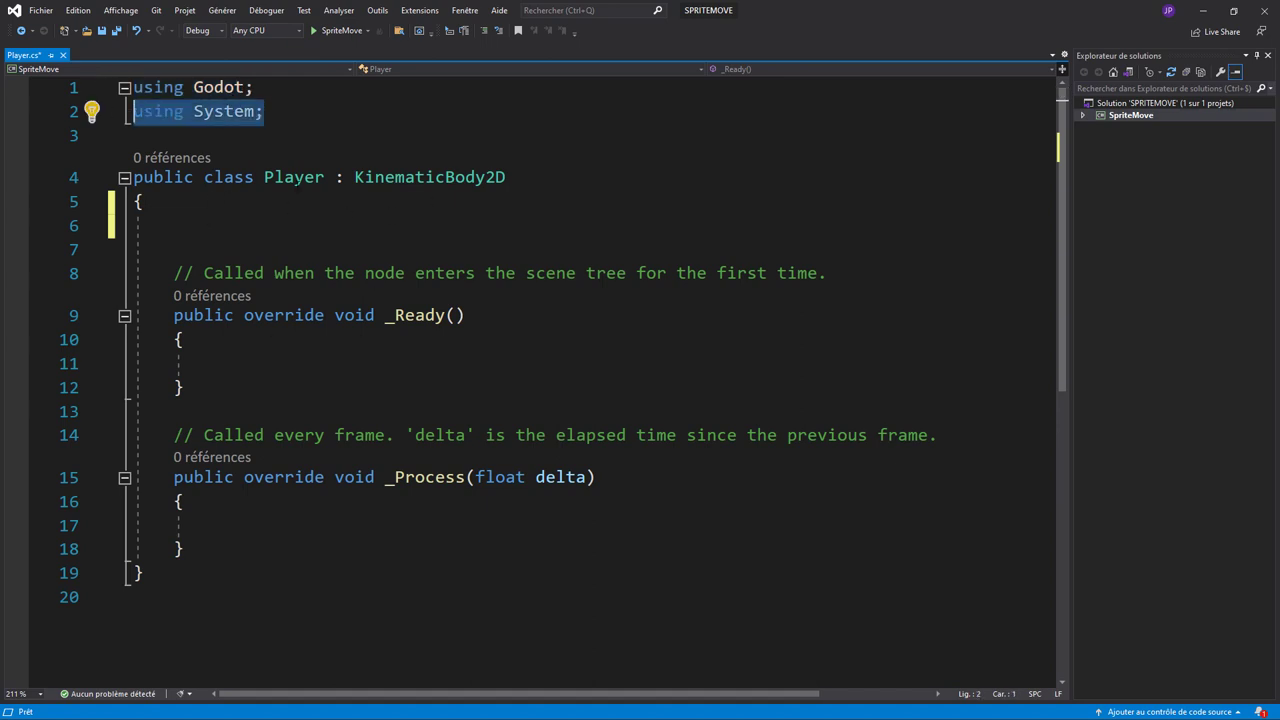
{"action": "double_click", "coordinate": [296, 180]}
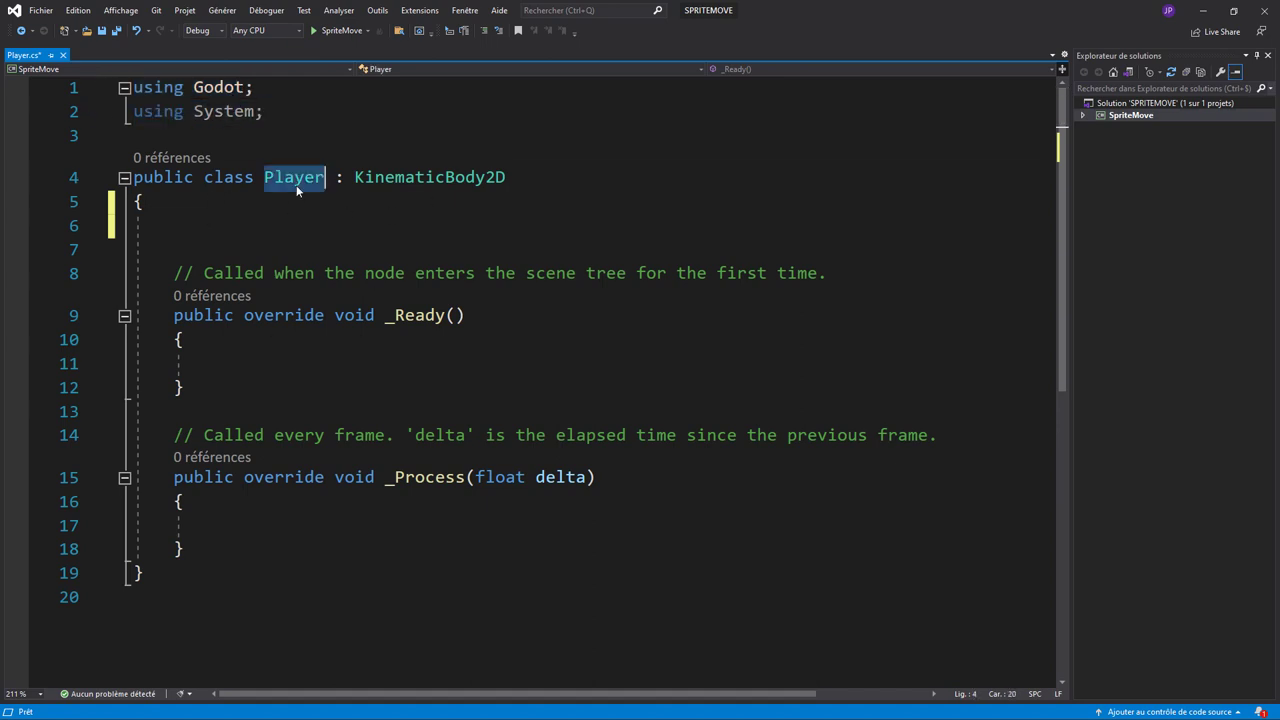
{"action": "double_click", "coordinate": [415, 180]}
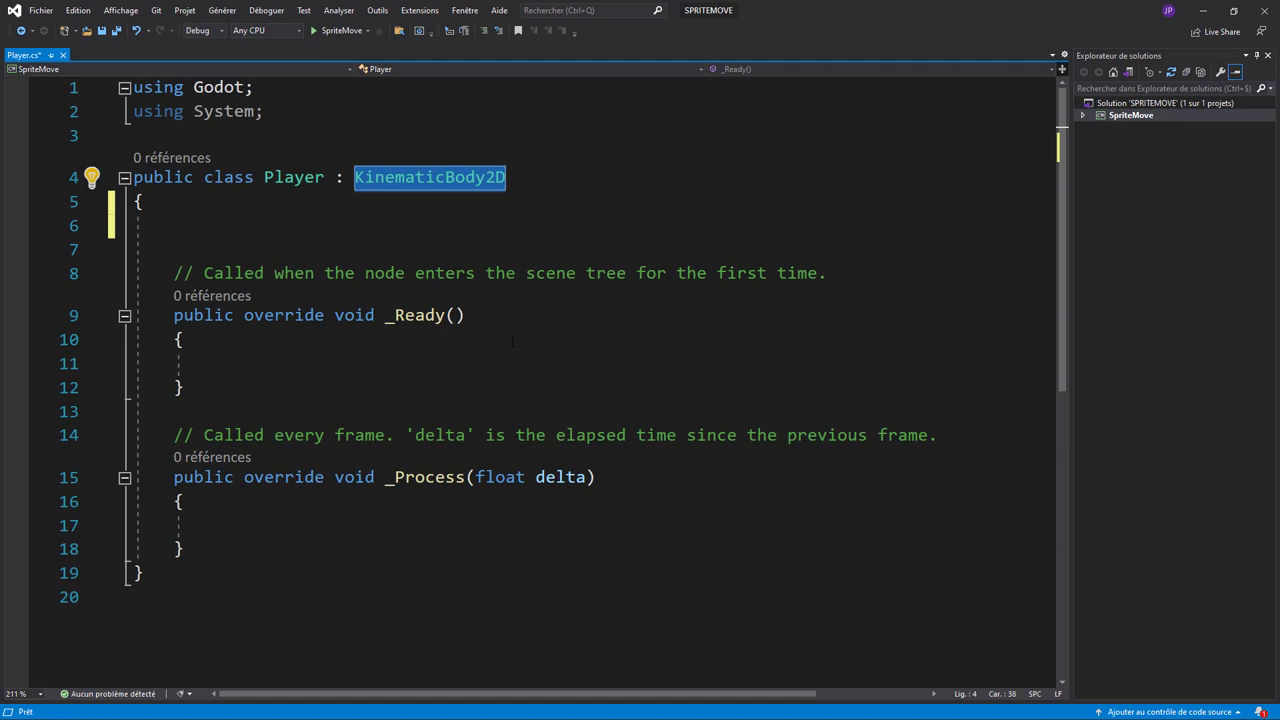
{"action": "left_click", "coordinate": [242, 233]}
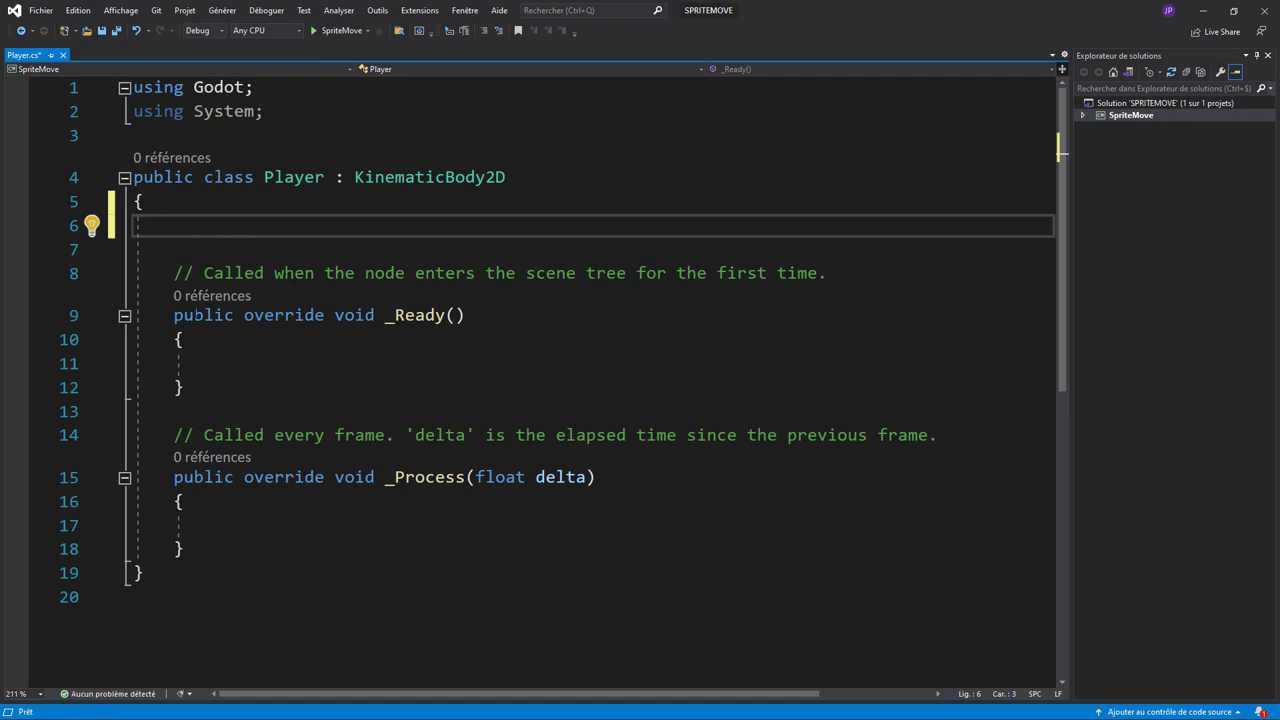
{"action": "left_click", "coordinate": [174, 315]}
{"action": "left_click_drag", "start_coordinate": [174, 315], "coordinate": [497, 325]}
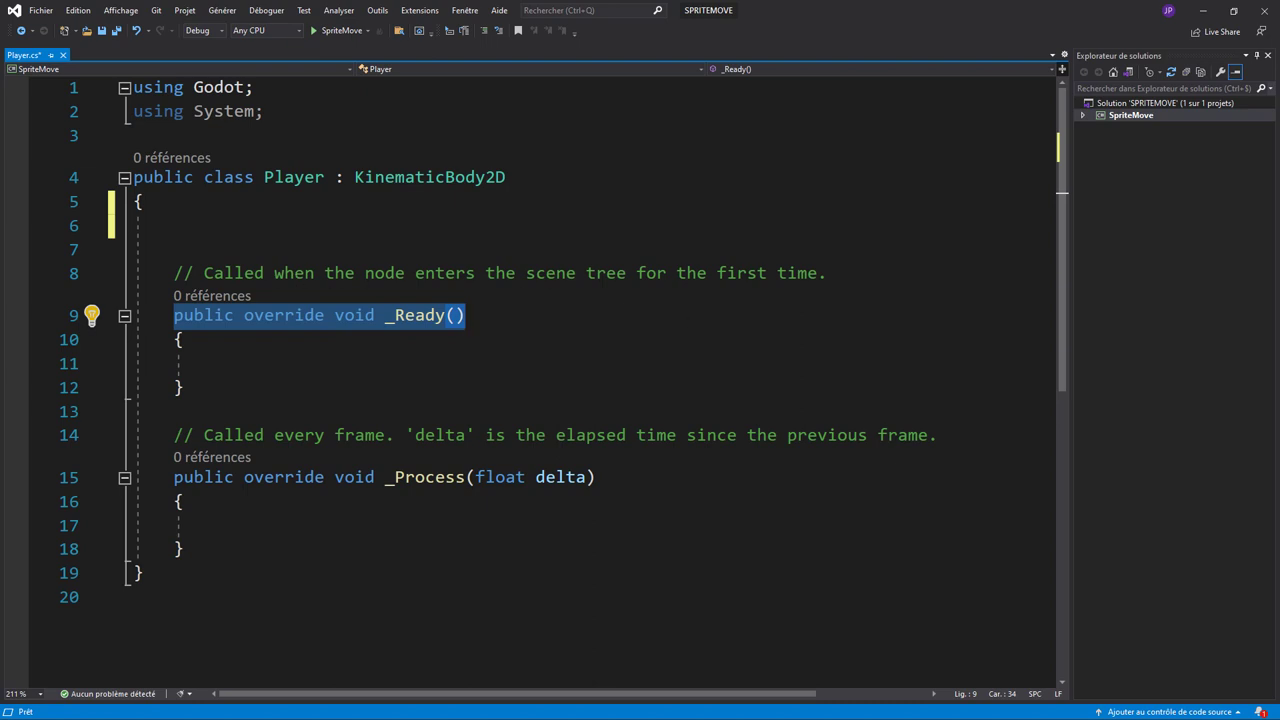
{"action": "left_click", "coordinate": [214, 363]}
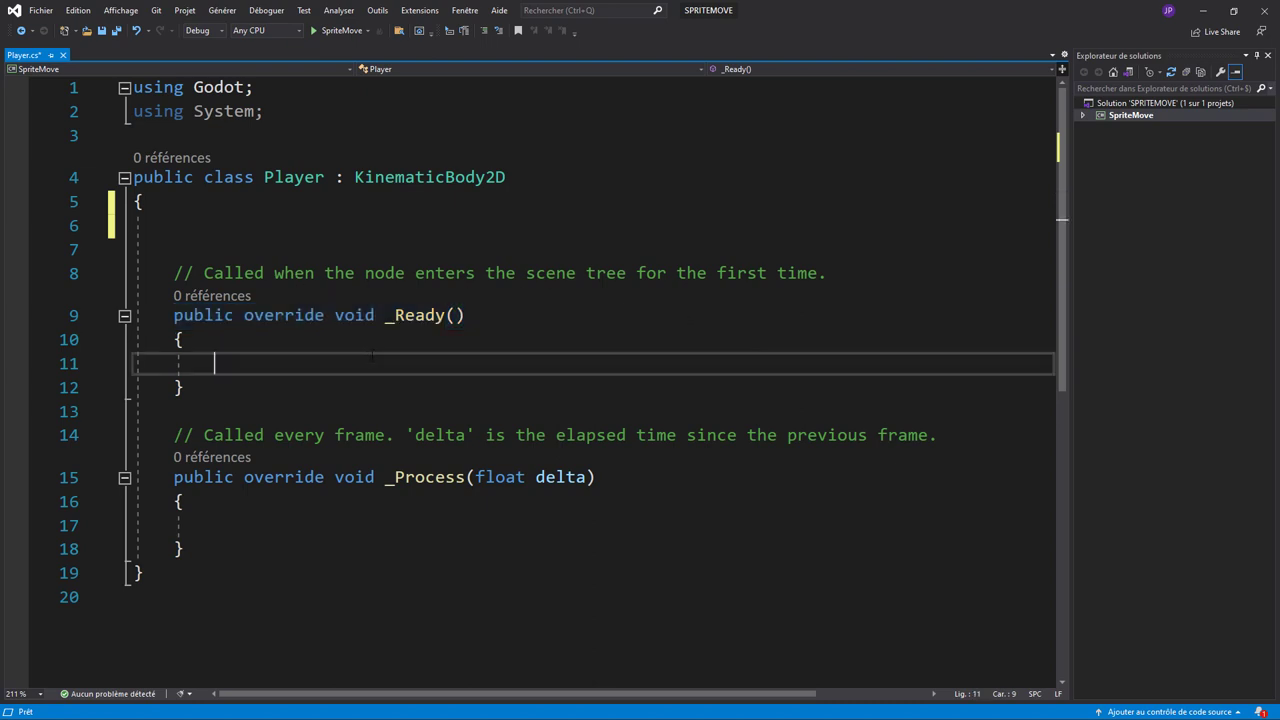
{"action": "left_click", "coordinate": [415, 315]}
{"action": "double_click", "coordinate": [415, 315]}
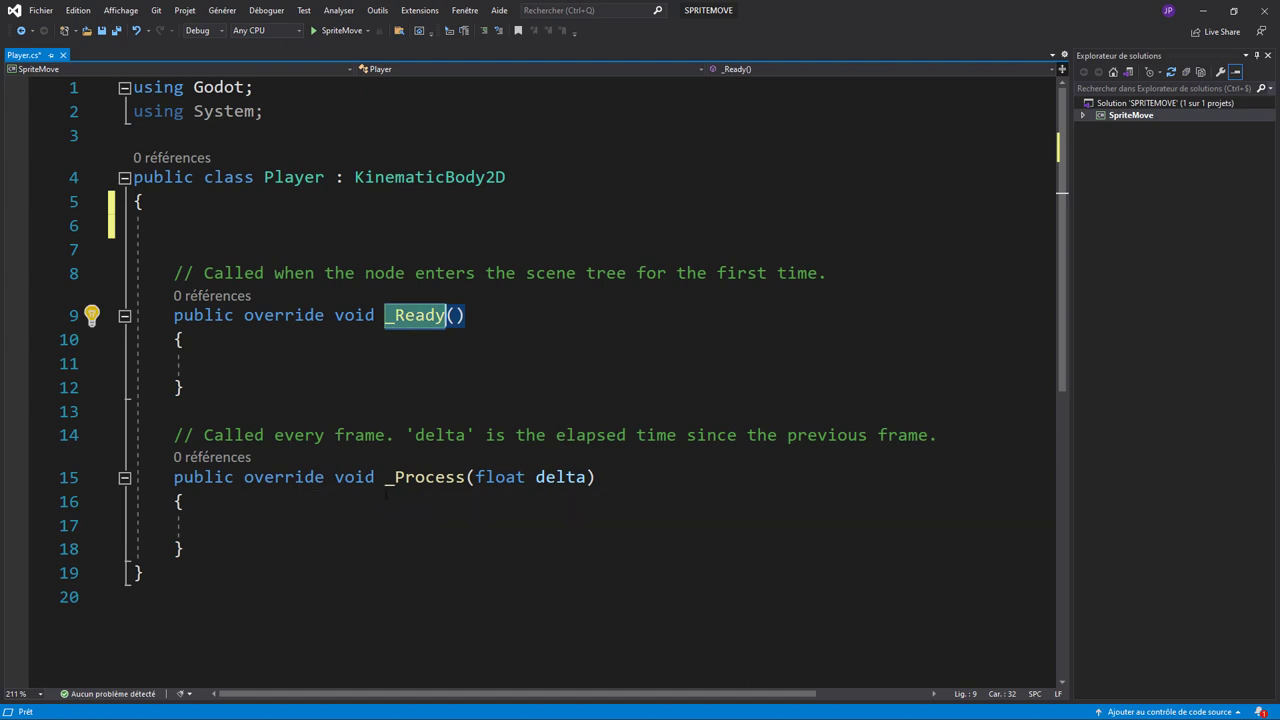
{"action": "double_click", "coordinate": [425, 477]}
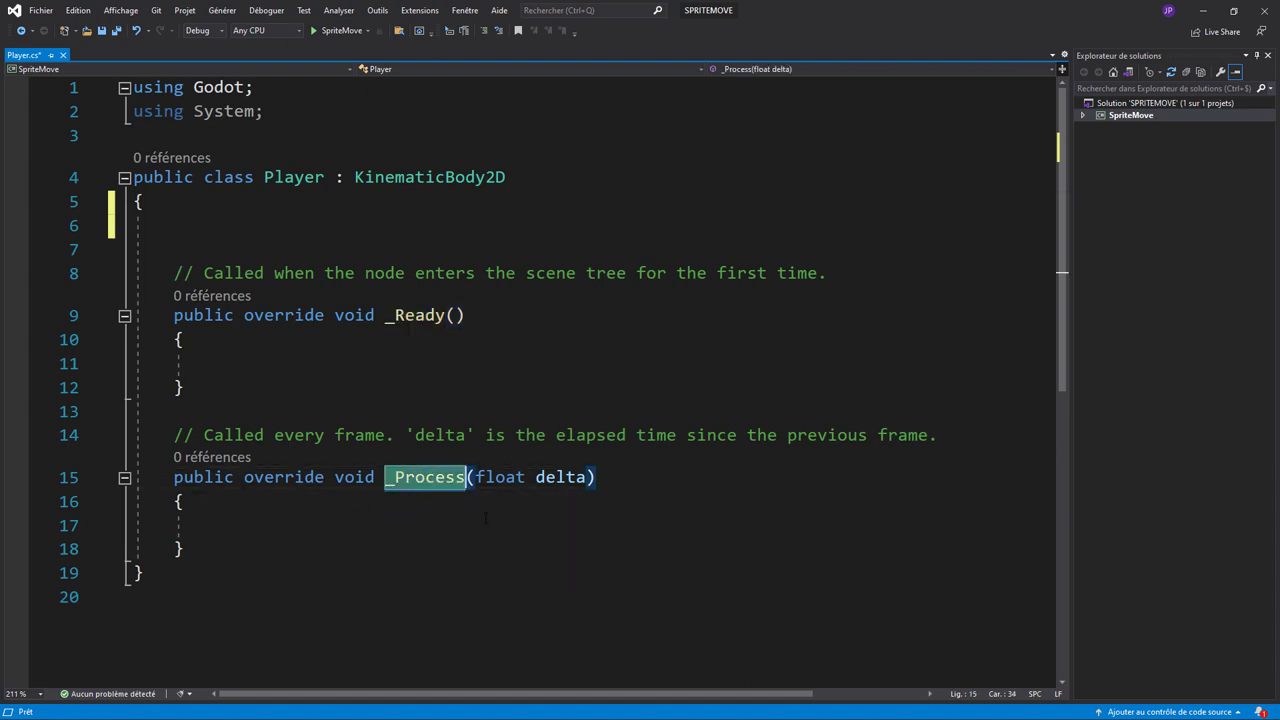
{"action": "double_click", "coordinate": [553, 477]}
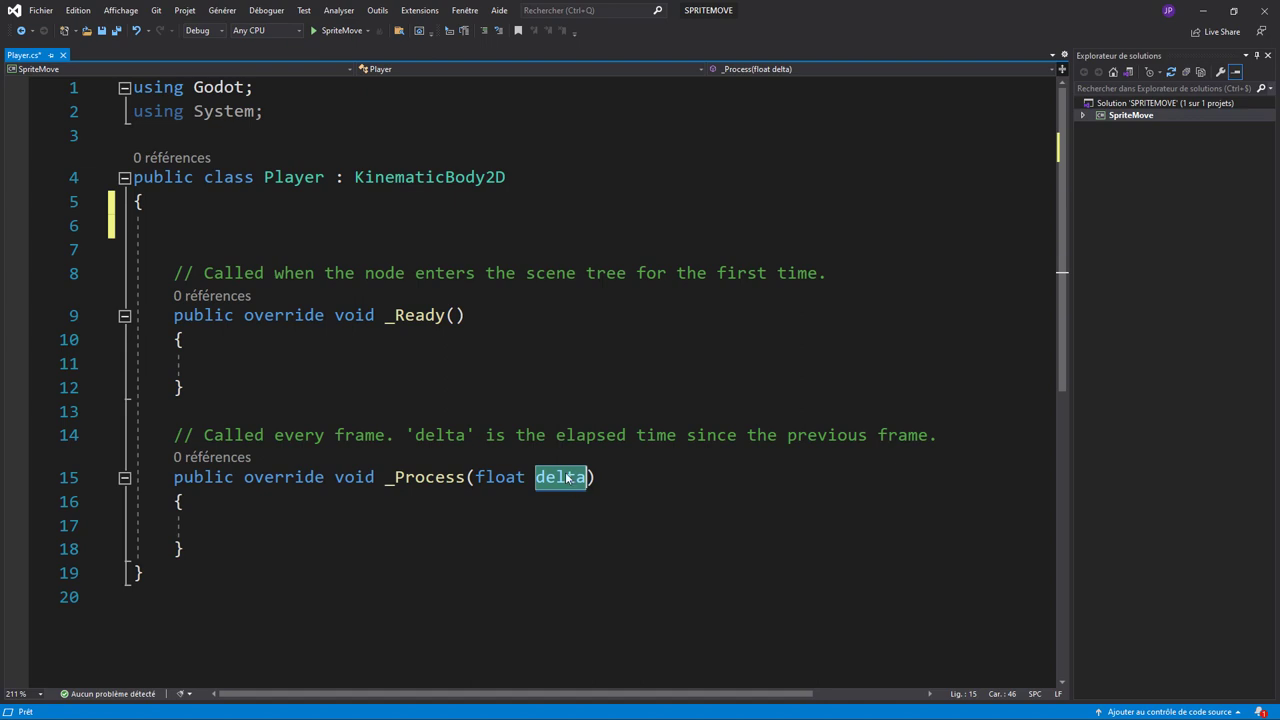
{"action": "key", "text": "ctrl+minus"}
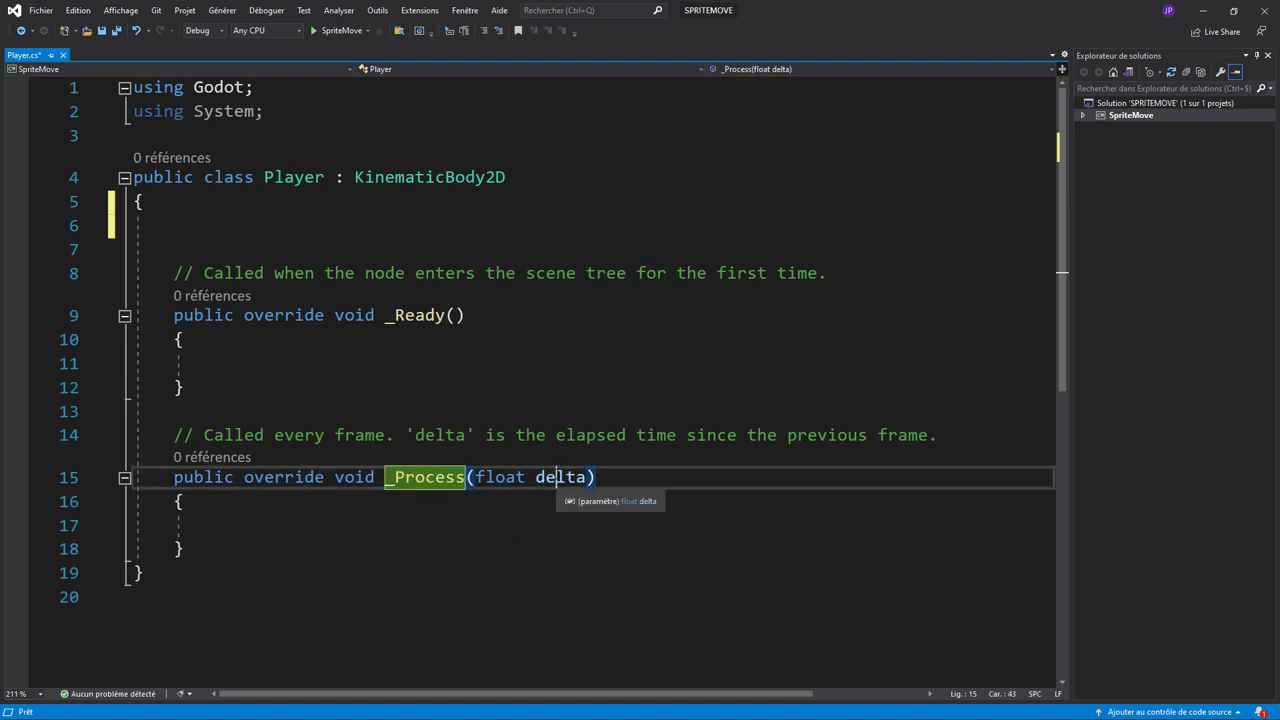
{"action": "key", "text": "ctrl+shift+minus"}
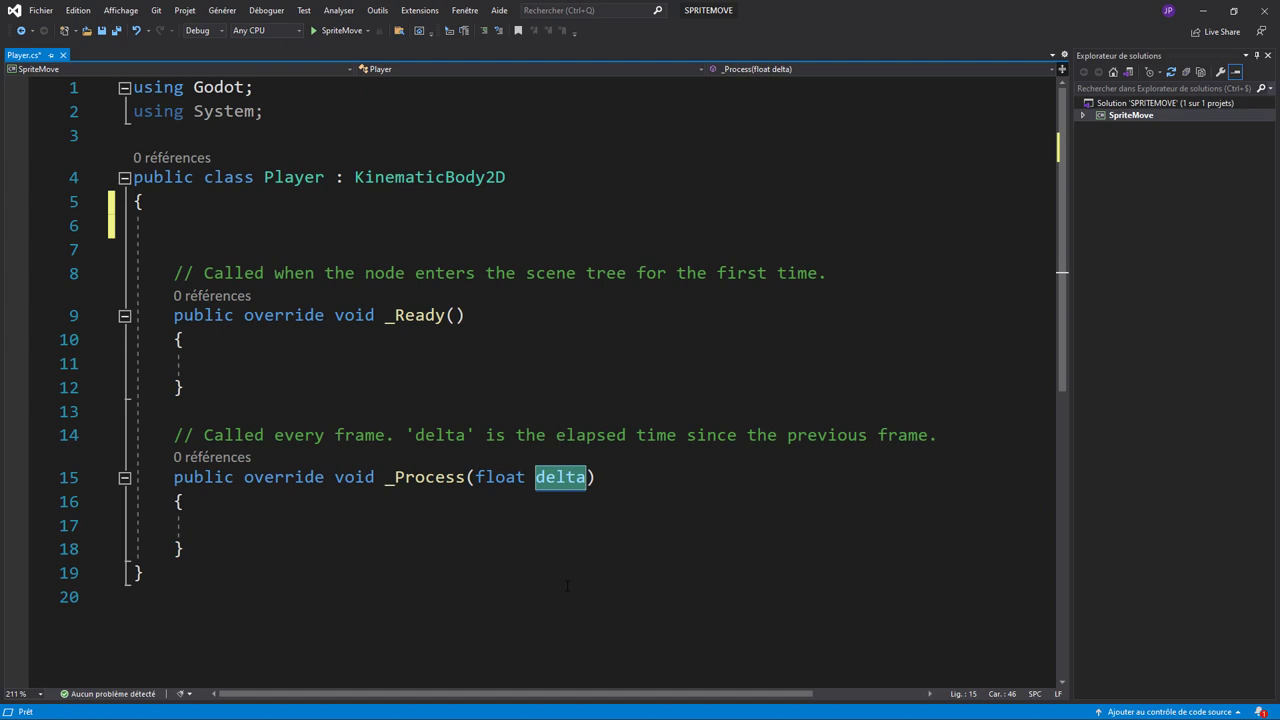
Step: Add the field 'int speed = 400;' at the top of the Player class
{"action": "left_click", "coordinate": [338, 226]}
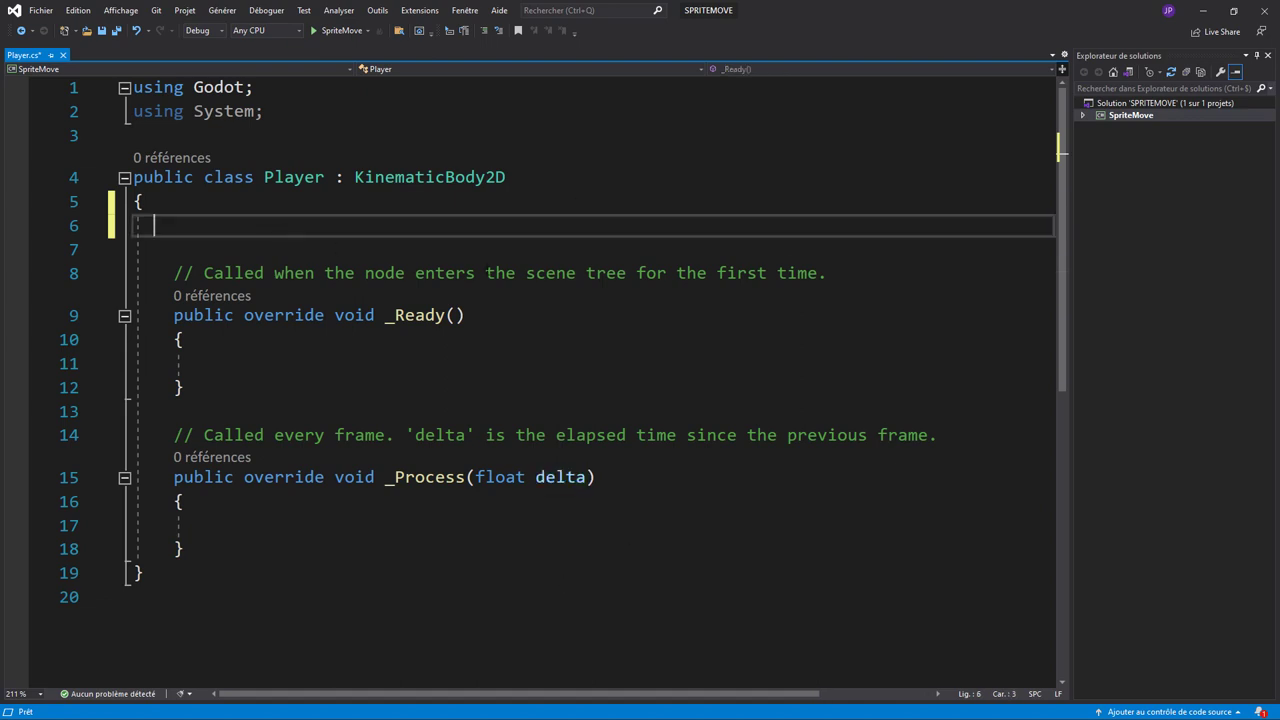
{"action": "key", "text": "Return"}
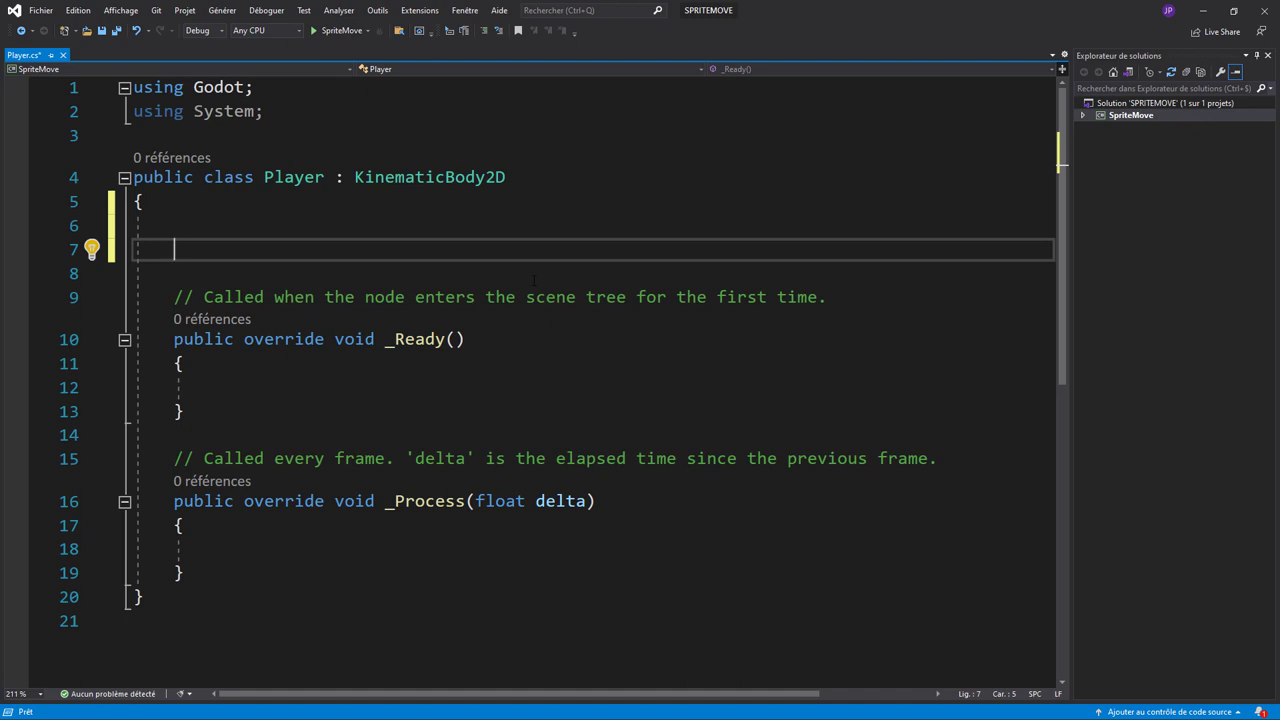
{"action": "type", "text": "i"}
{"action": "type", "text": "nt speed"}
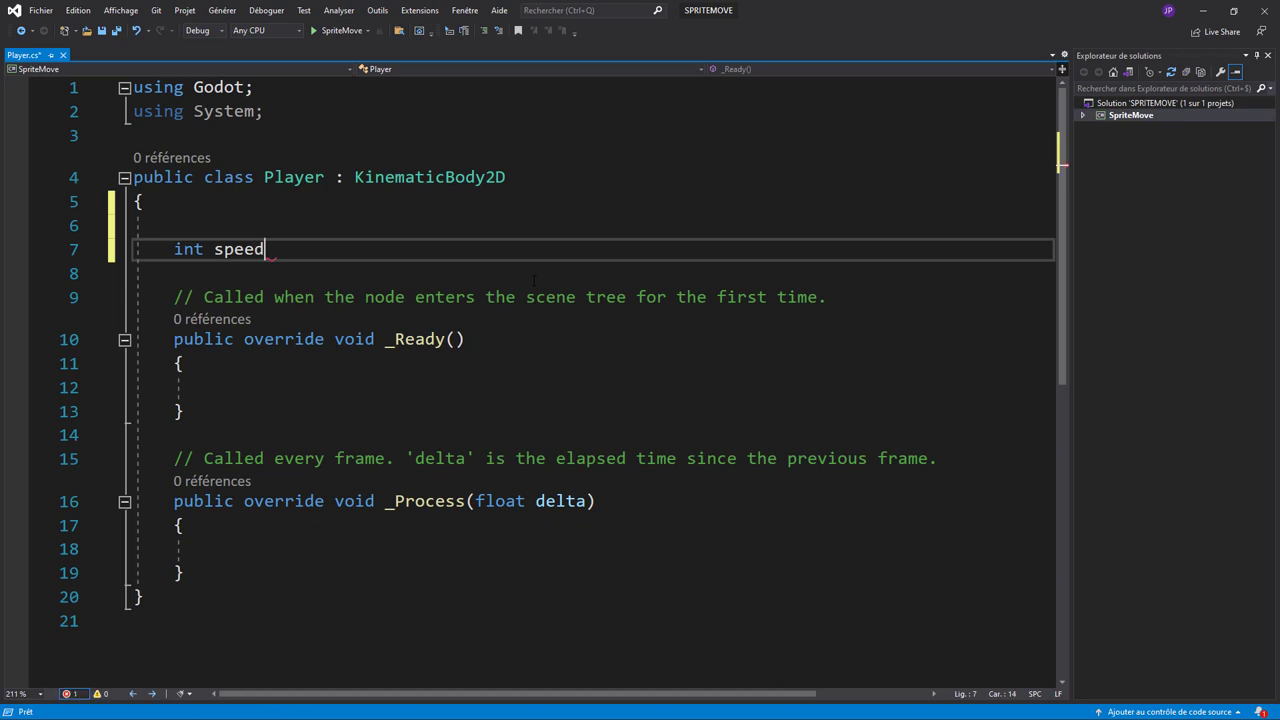
{"action": "type", "text": " = 4"}
{"action": "type", "text": "00;"}
{"action": "key", "text": "Return"}
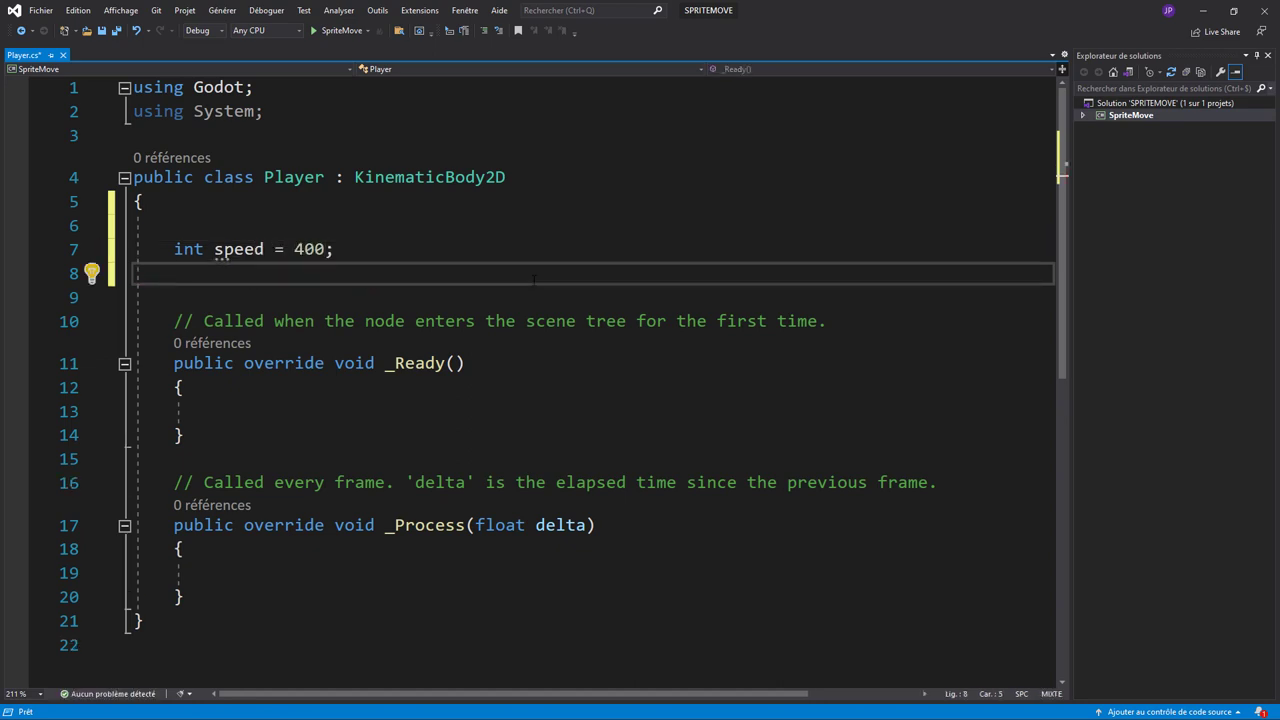
Step: Declare 'Vector2 velocity = Vector2.Zero;' using IntelliSense Tab completions
{"action": "type", "text": "vec"}
{"action": "key", "text": "Tab"}
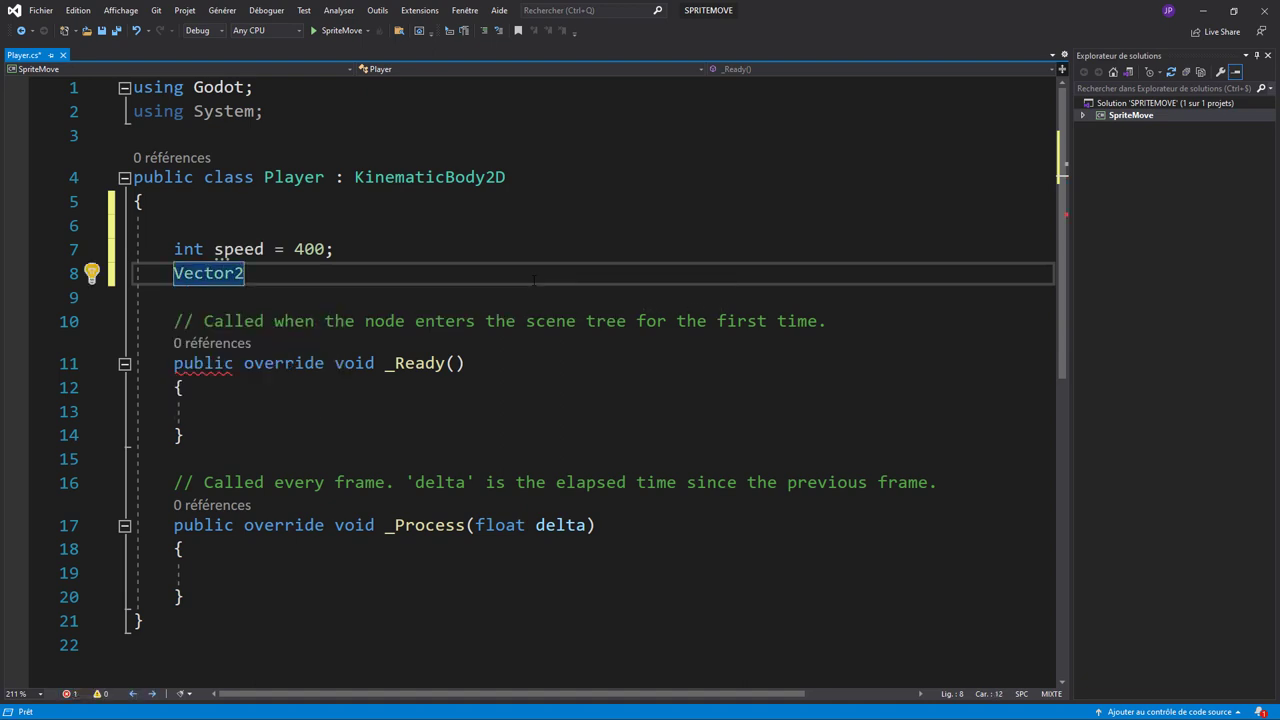
{"action": "type", "text": " velocit"}
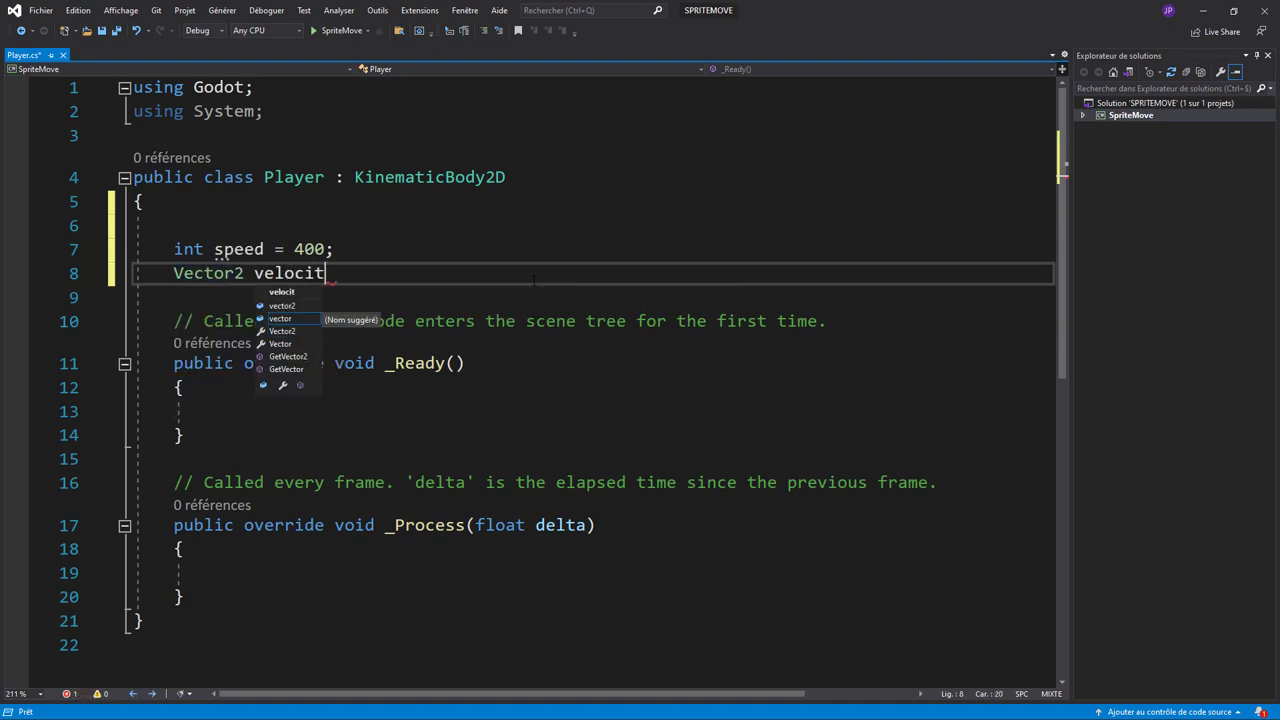
{"action": "type", "text": "y = be"}
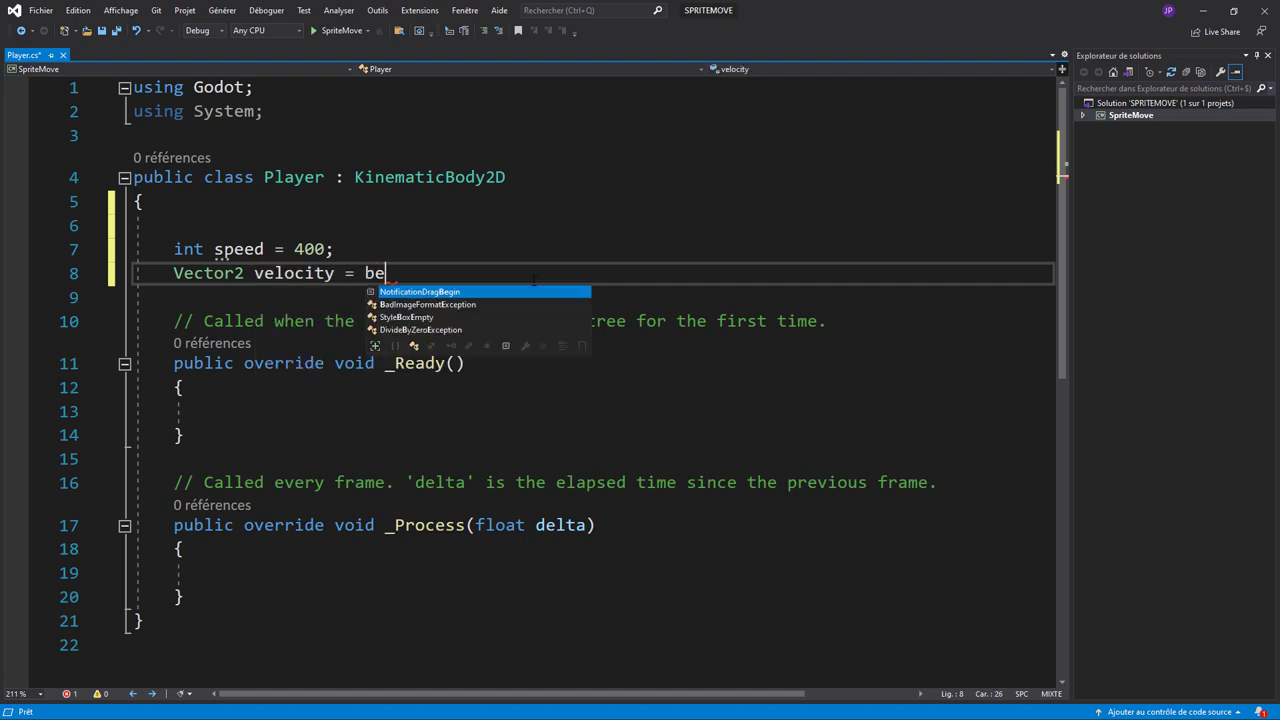
{"action": "key", "text": "BackSpace"}
{"action": "key", "text": "BackSpace"}
{"action": "type", "text": "vec"}
{"action": "key", "text": "Tab"}
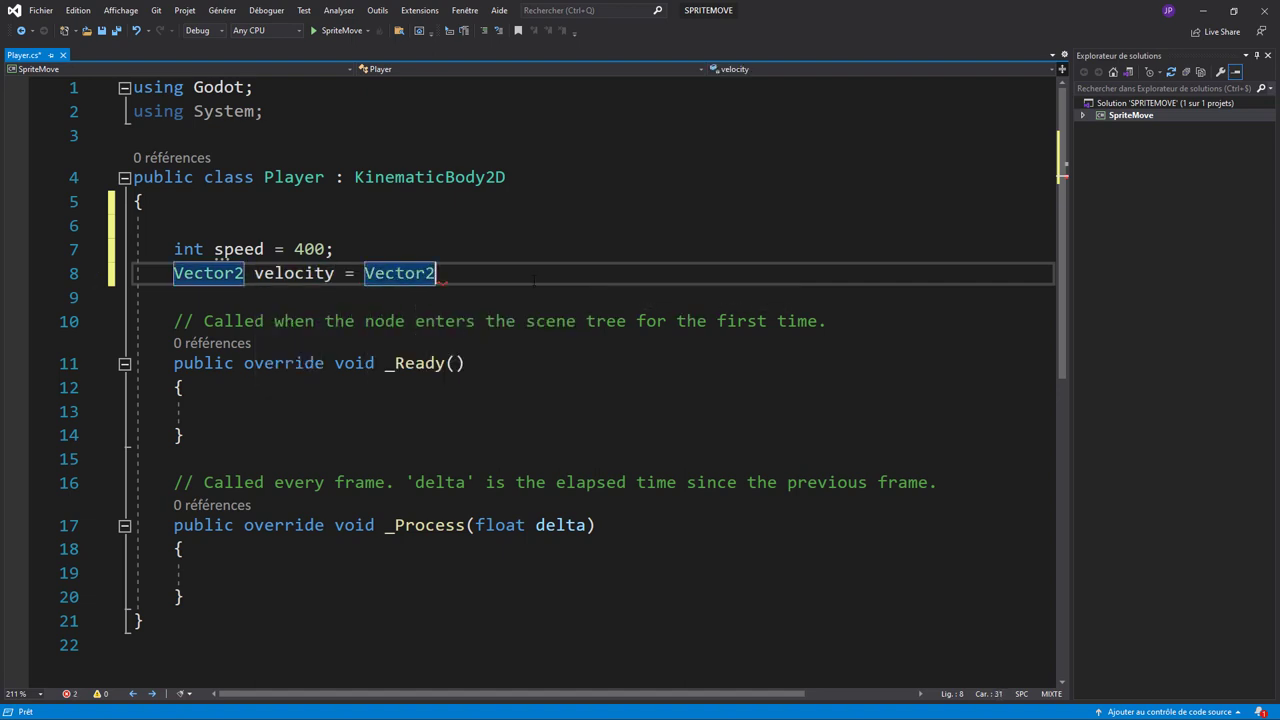
{"action": "type", "text": ".zero;"}
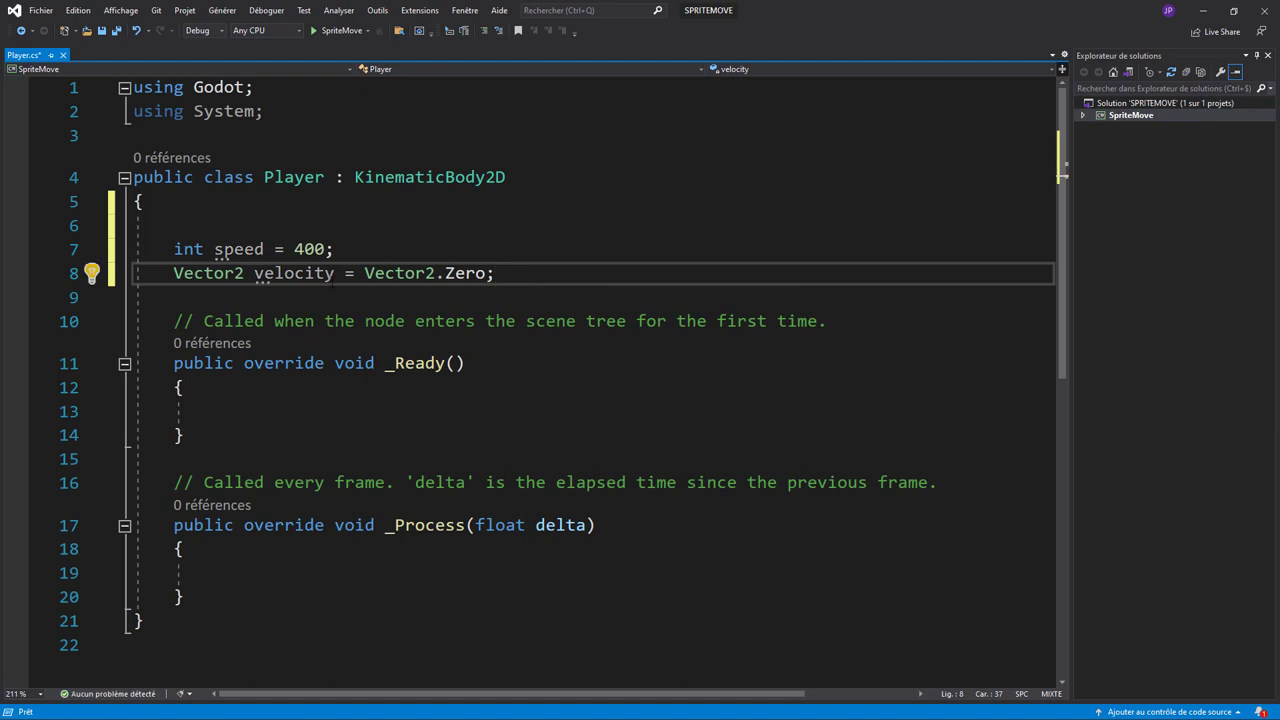
{"action": "double_click", "coordinate": [303, 273]}
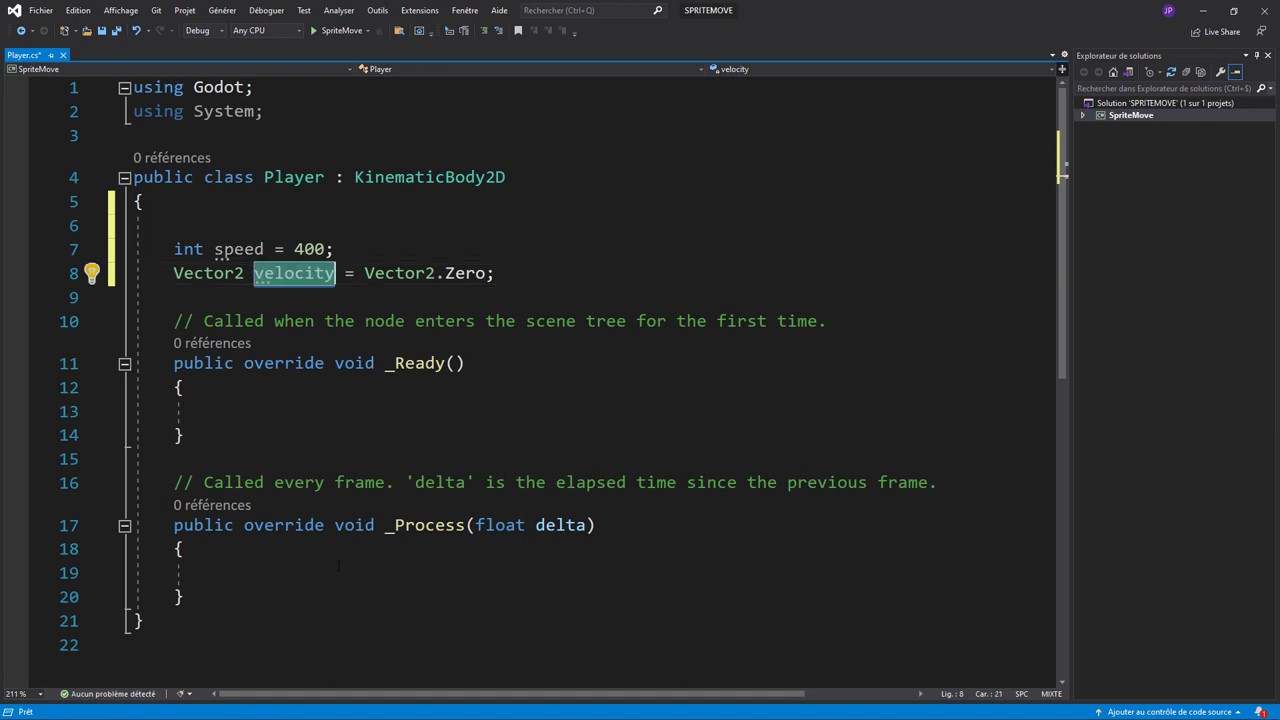
{"action": "scroll", "coordinate": [380, 405], "scroll_direction": "down", "scroll_amount": 2}
{"action": "left_click", "coordinate": [370, 431]}
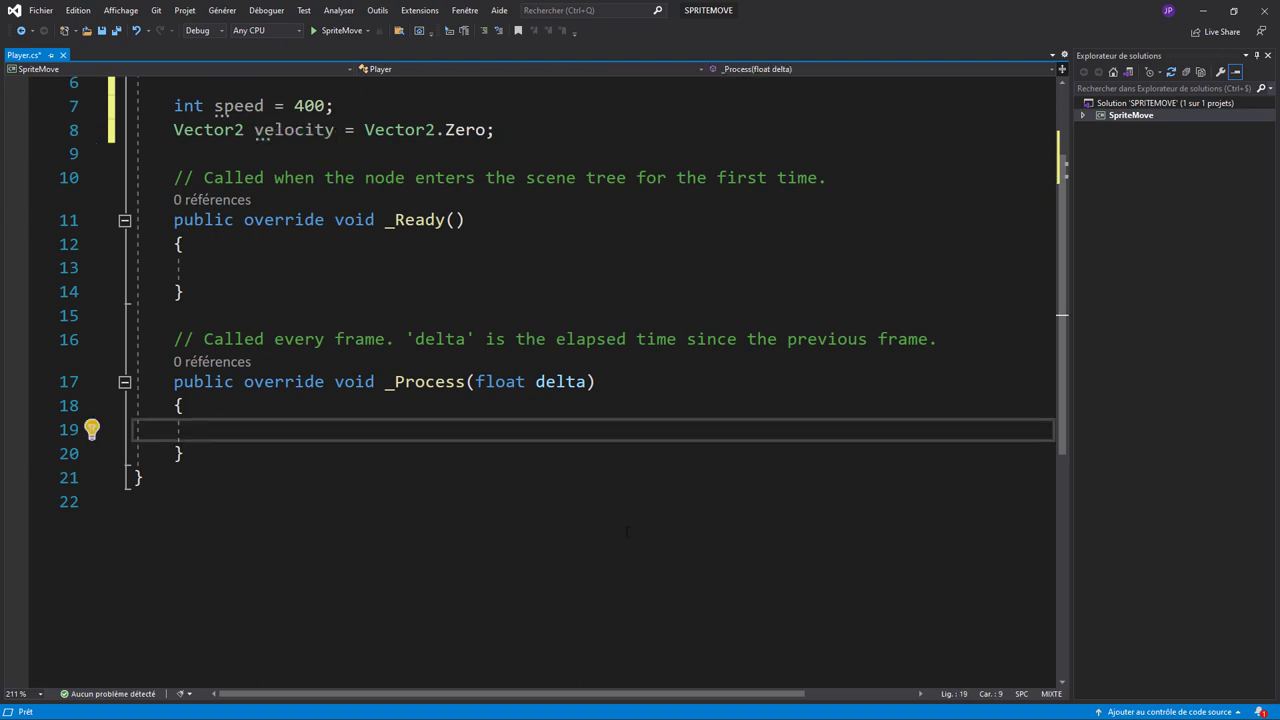
Step: Type 'if(Input.IsActionPressed("' in _Process via IntelliSense, then switch back to Godot
{"action": "type", "text": "if("}
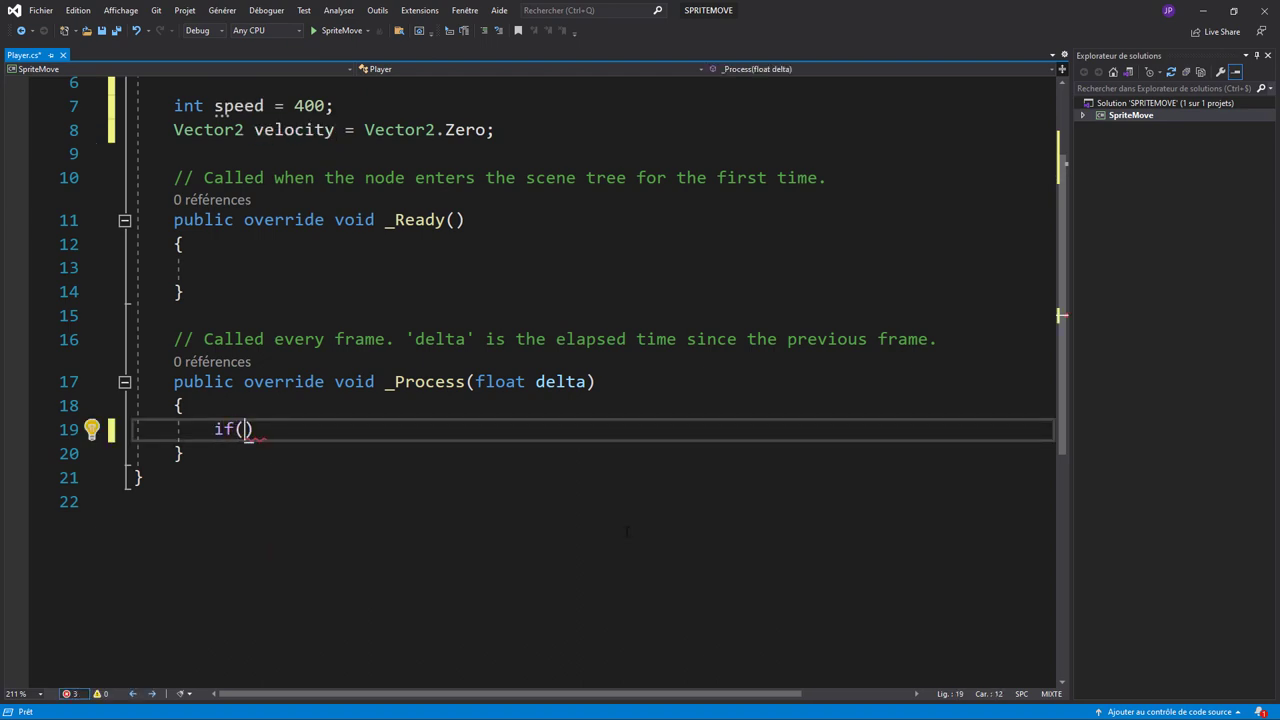
{"action": "type", "text": "I"}
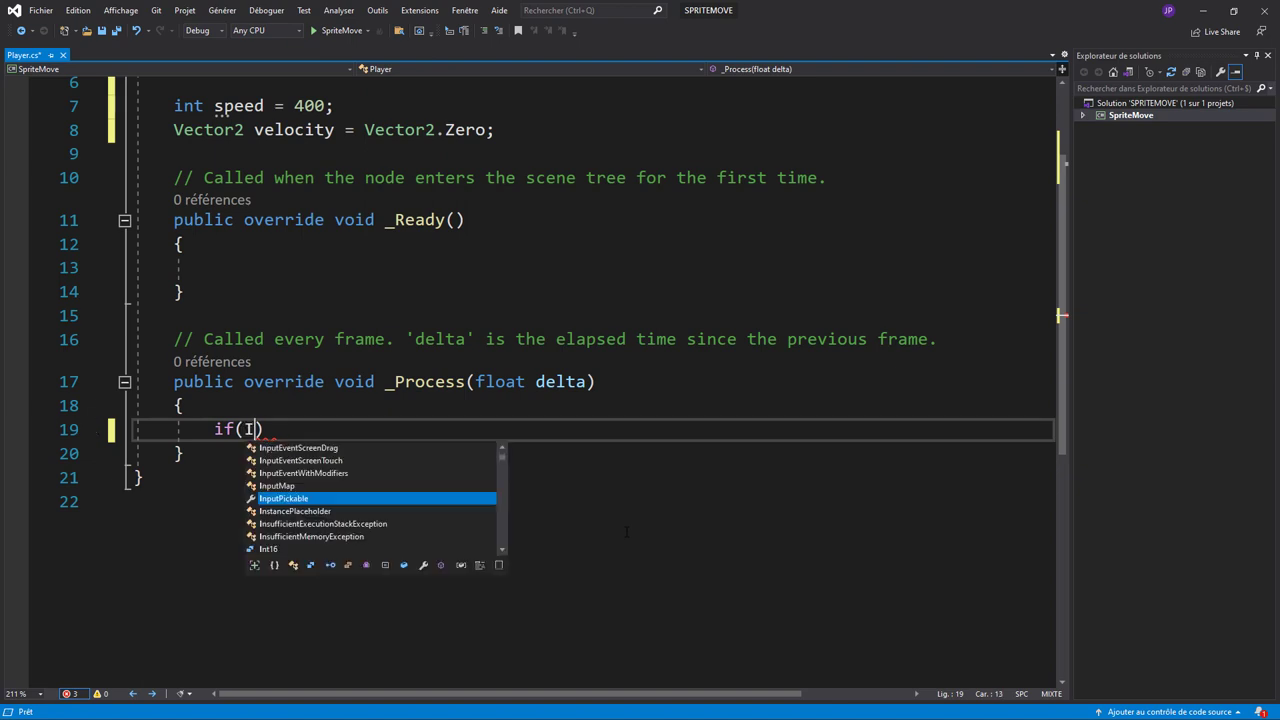
{"action": "type", "text": "np"}
{"action": "key", "text": "Tab"}
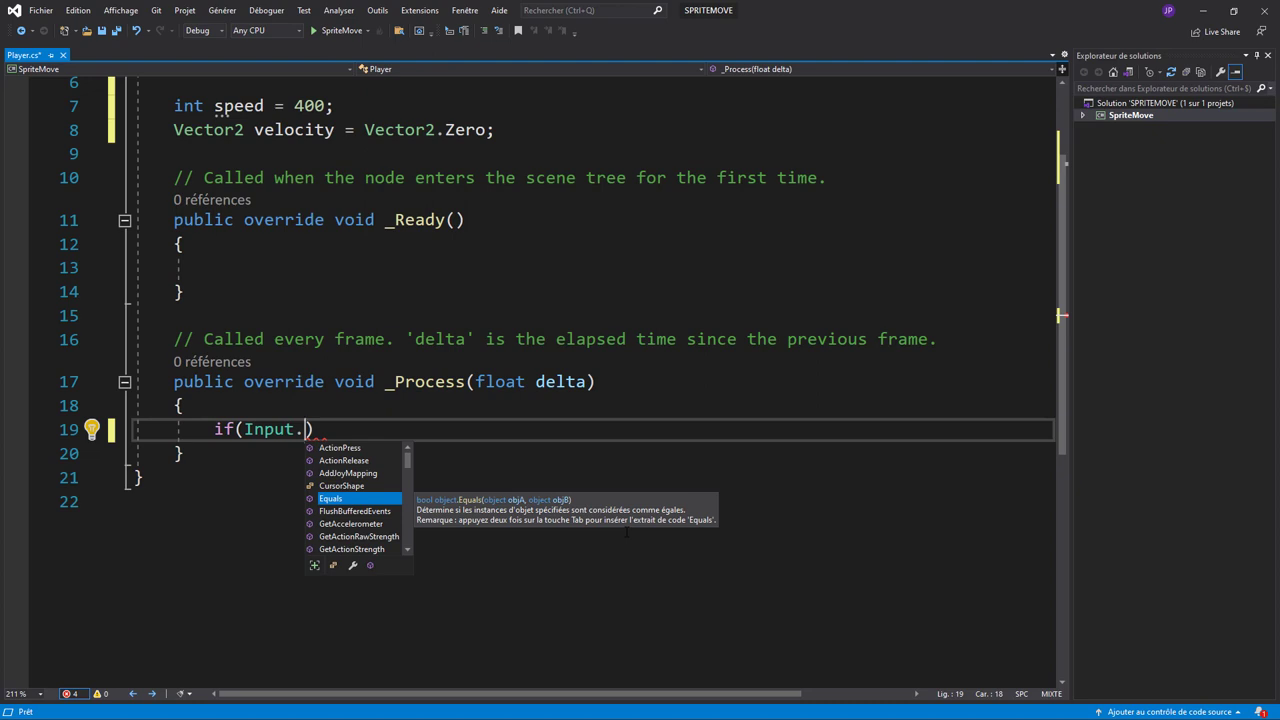
{"action": "type", "text": "isac"}
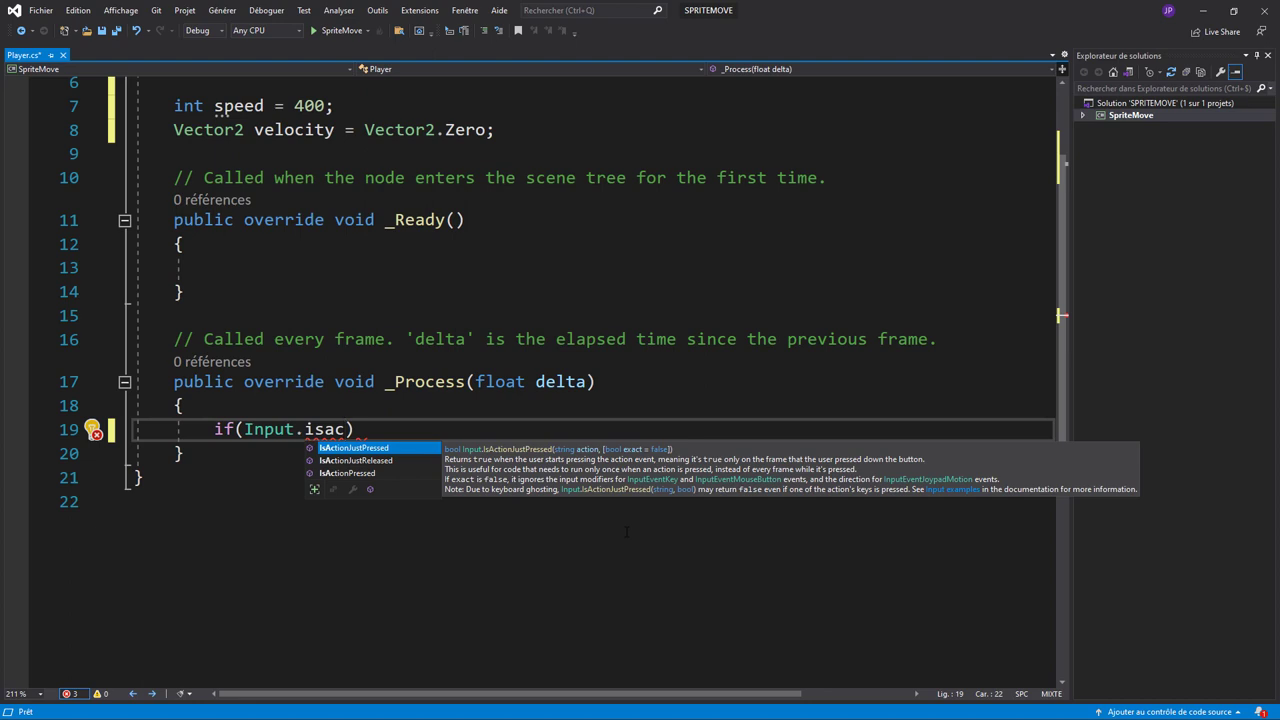
{"action": "key", "text": "Down"}
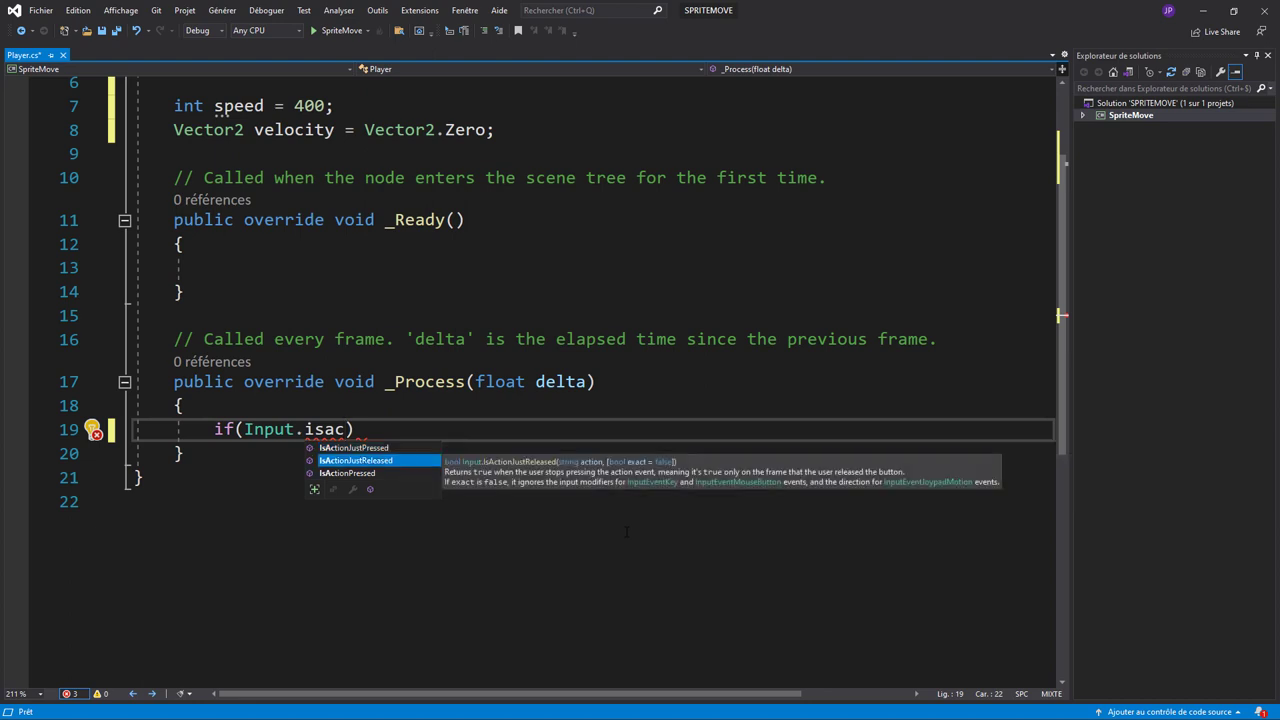
{"action": "key", "text": "Down"}
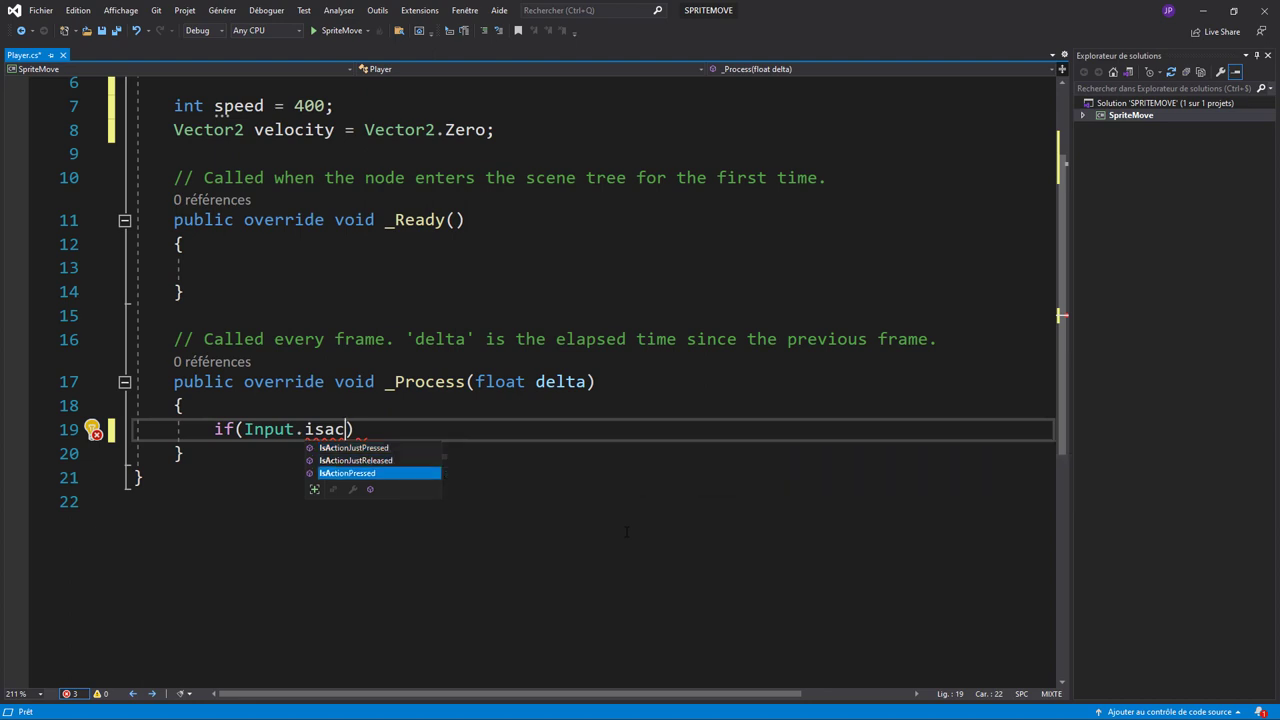
{"action": "key", "text": "Tab"}
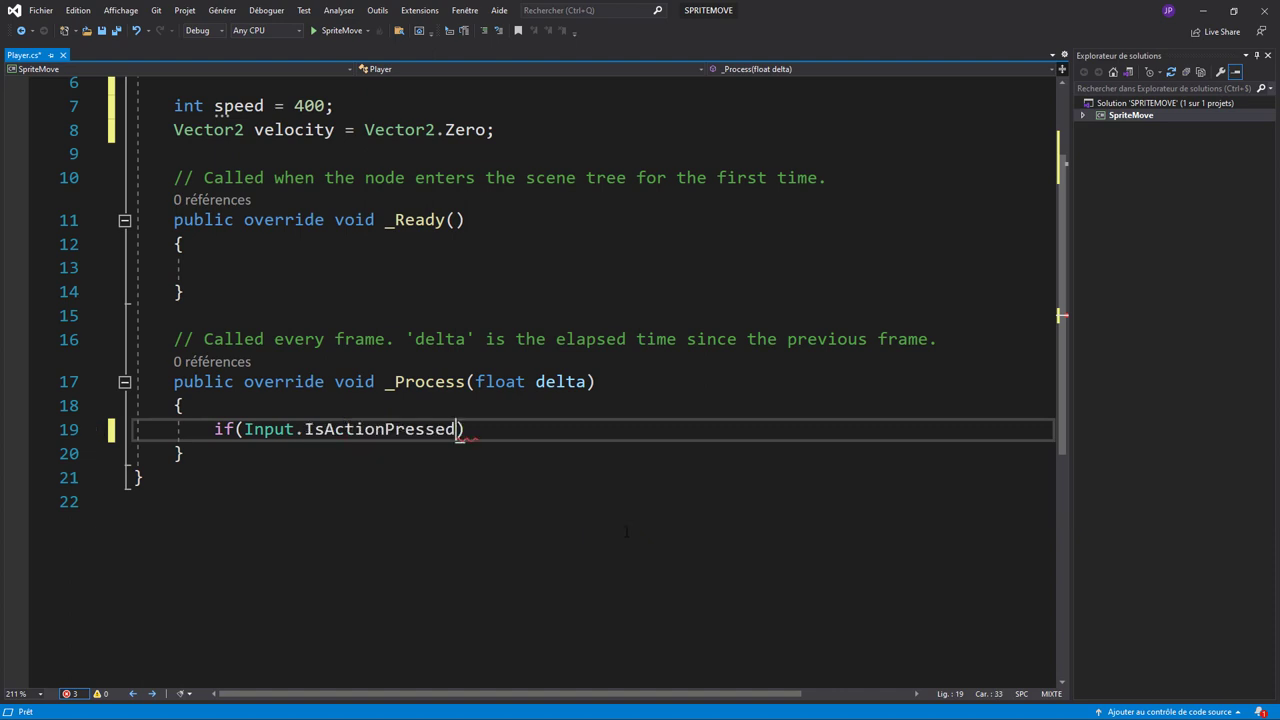
{"action": "key", "text": "Right"}
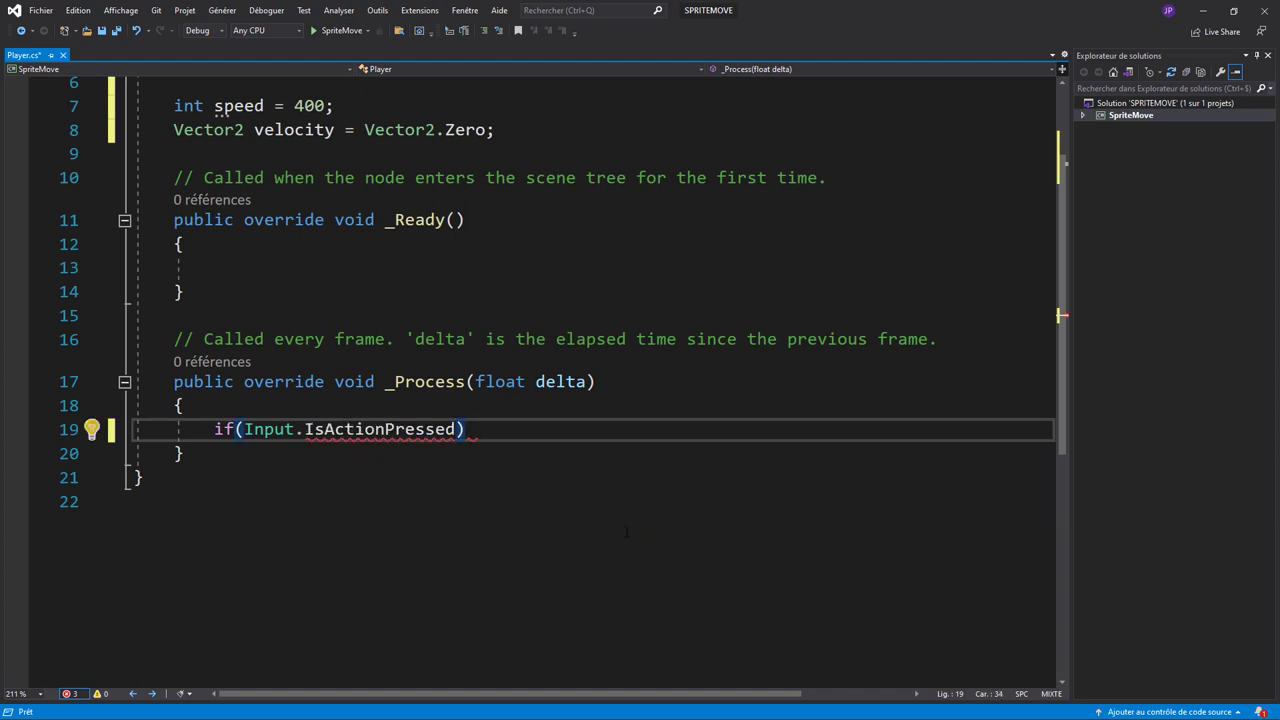
{"action": "key", "text": "Left"}
{"action": "type", "text": "("}
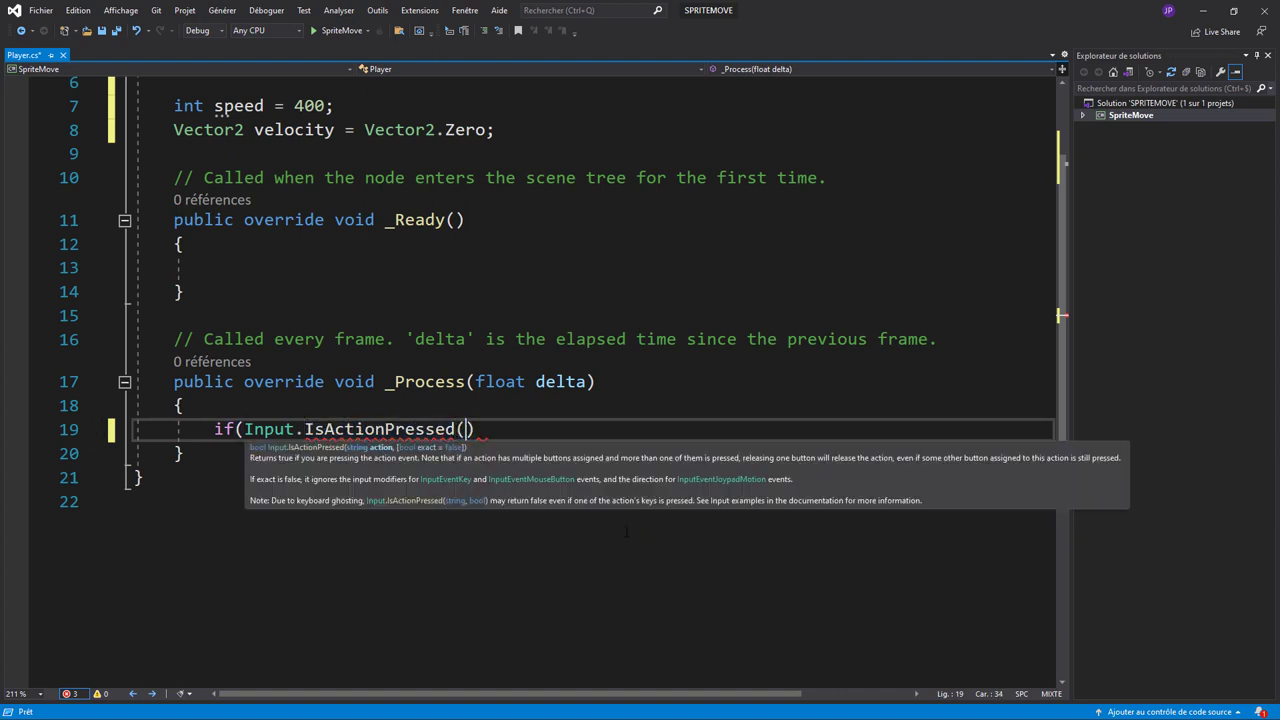
{"action": "type", "text": "\""}
{"action": "key", "text": "alt+Tab"}
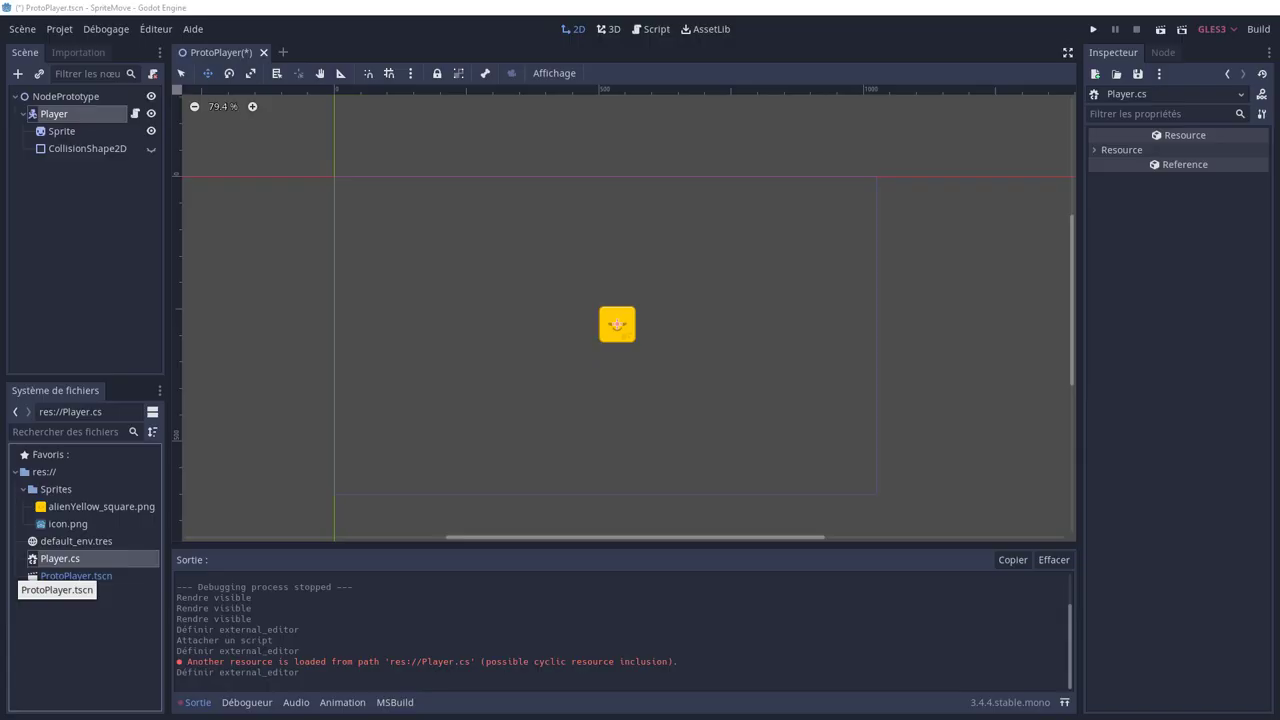
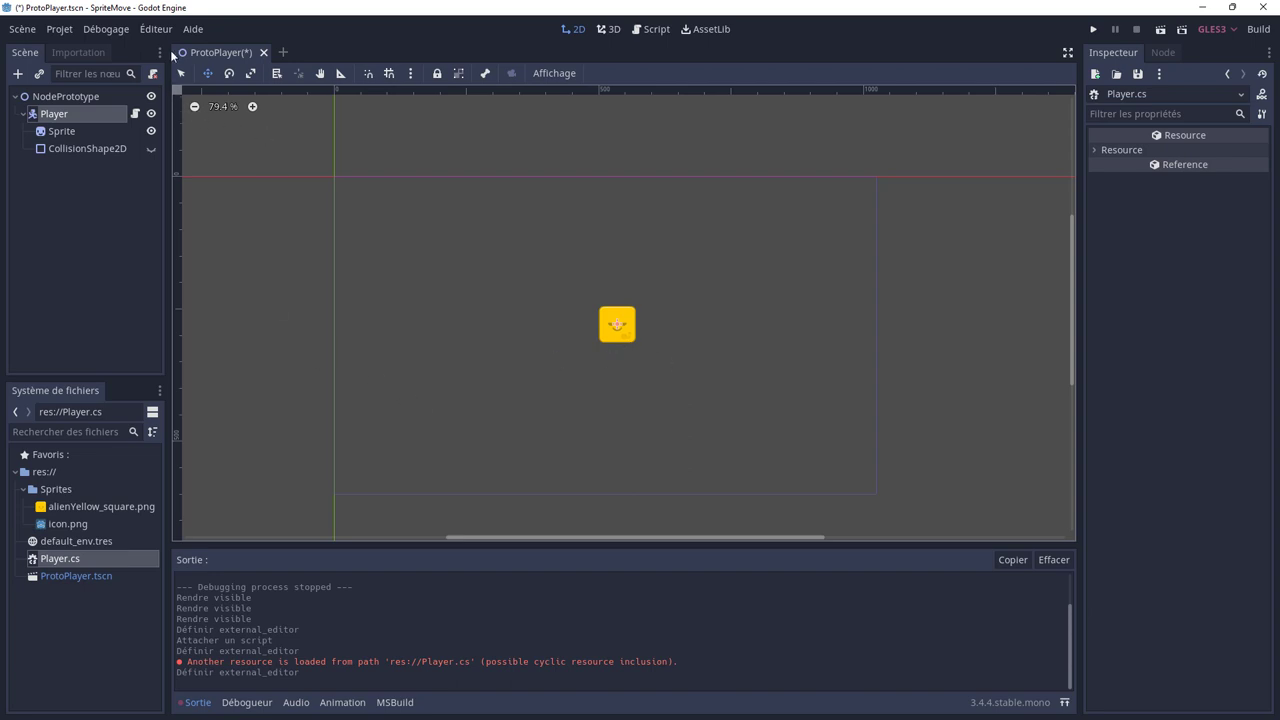
Step: Open the Contrôles input map in Paramètres du projet and select the new Action name field
{"action": "left_click", "coordinate": [59, 29]}
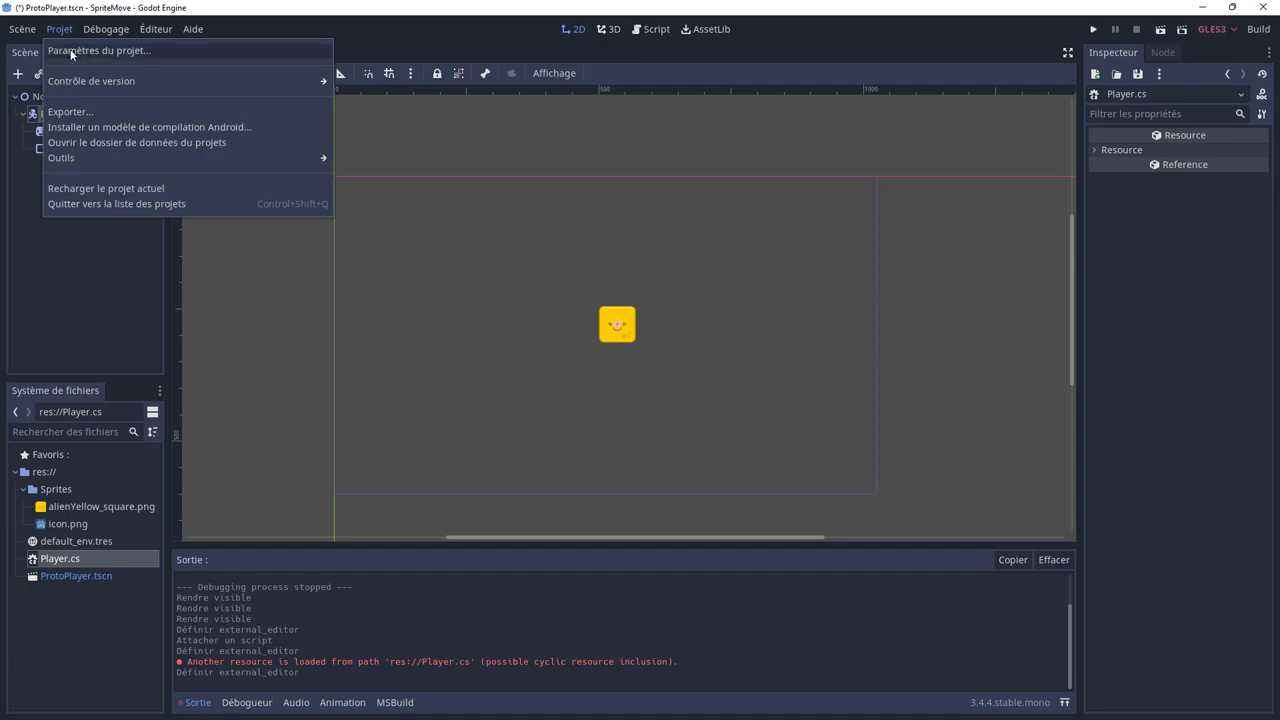
{"action": "left_click", "coordinate": [71, 52]}
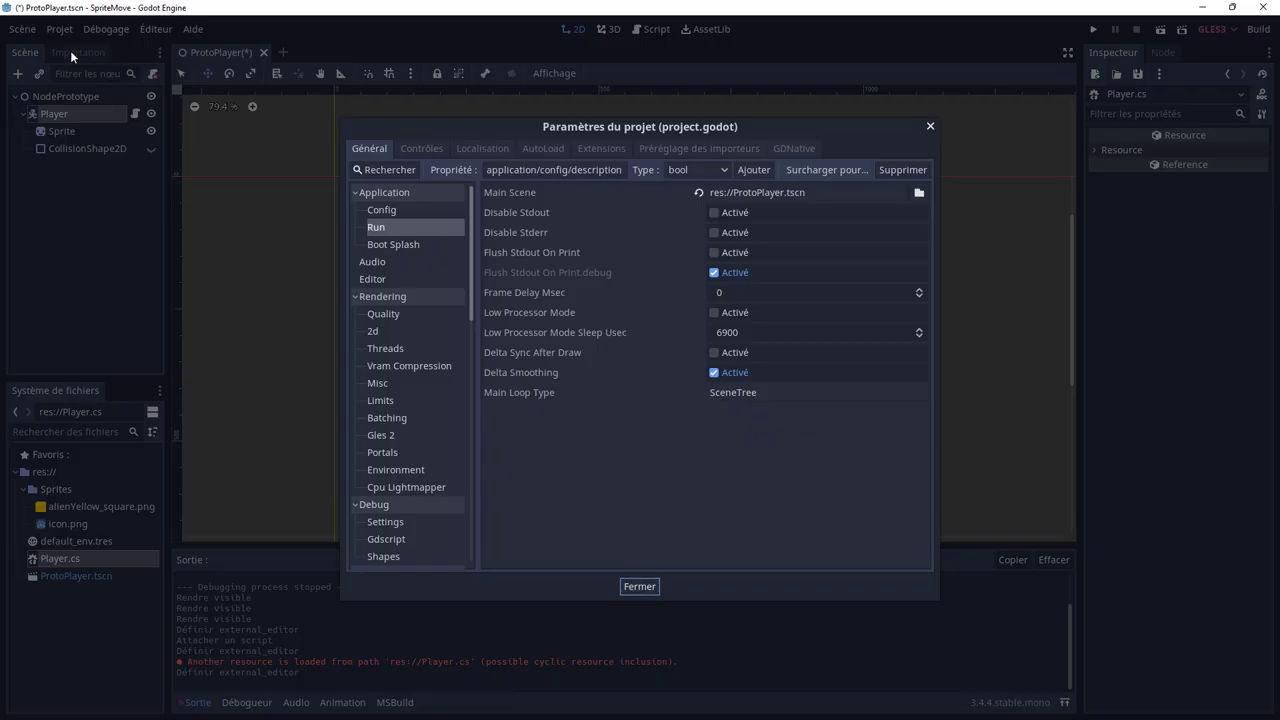
{"action": "left_click", "coordinate": [422, 149]}
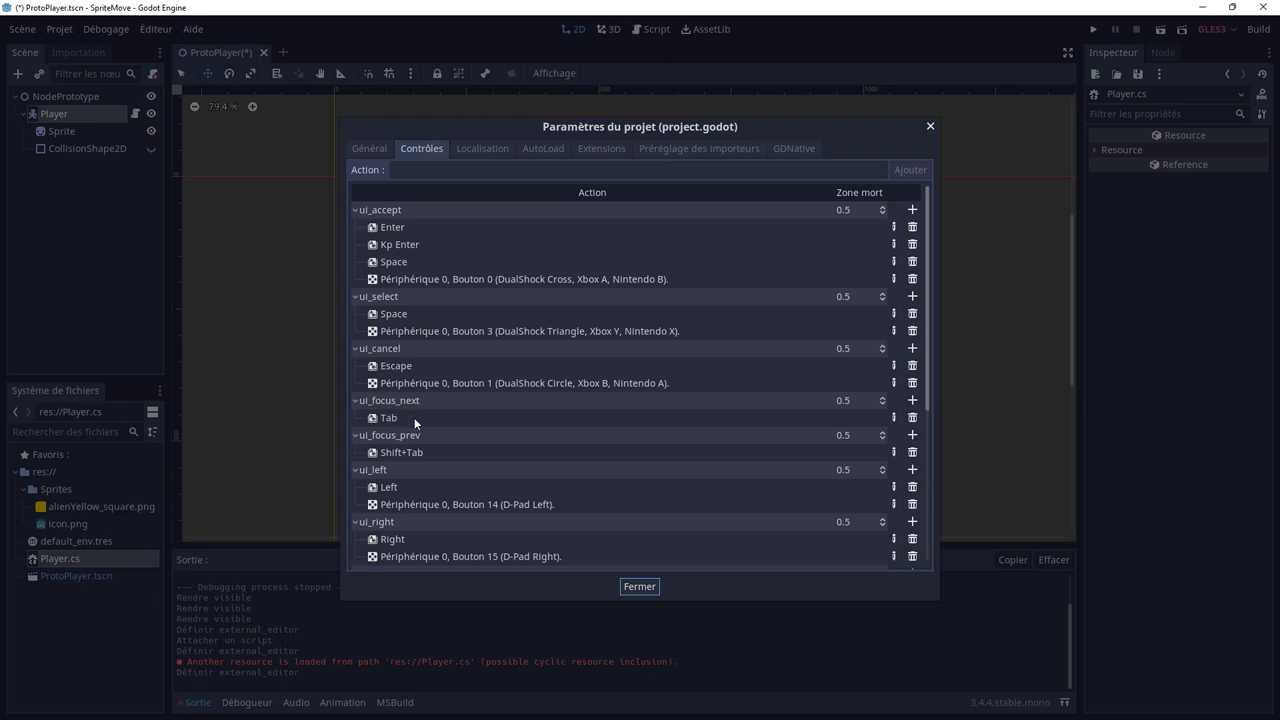
{"action": "scroll", "coordinate": [418, 420], "scroll_direction": "down", "scroll_amount": 3}
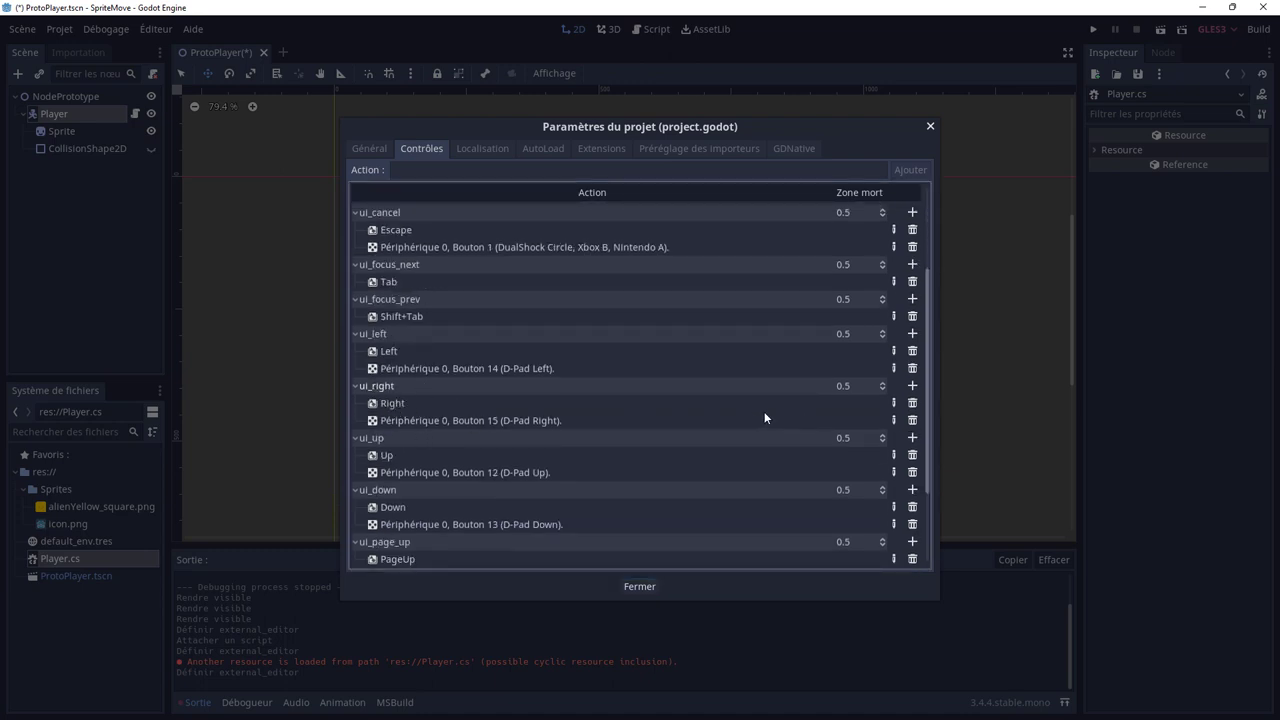
{"action": "scroll", "coordinate": [424, 410], "scroll_direction": "down", "scroll_amount": 1}
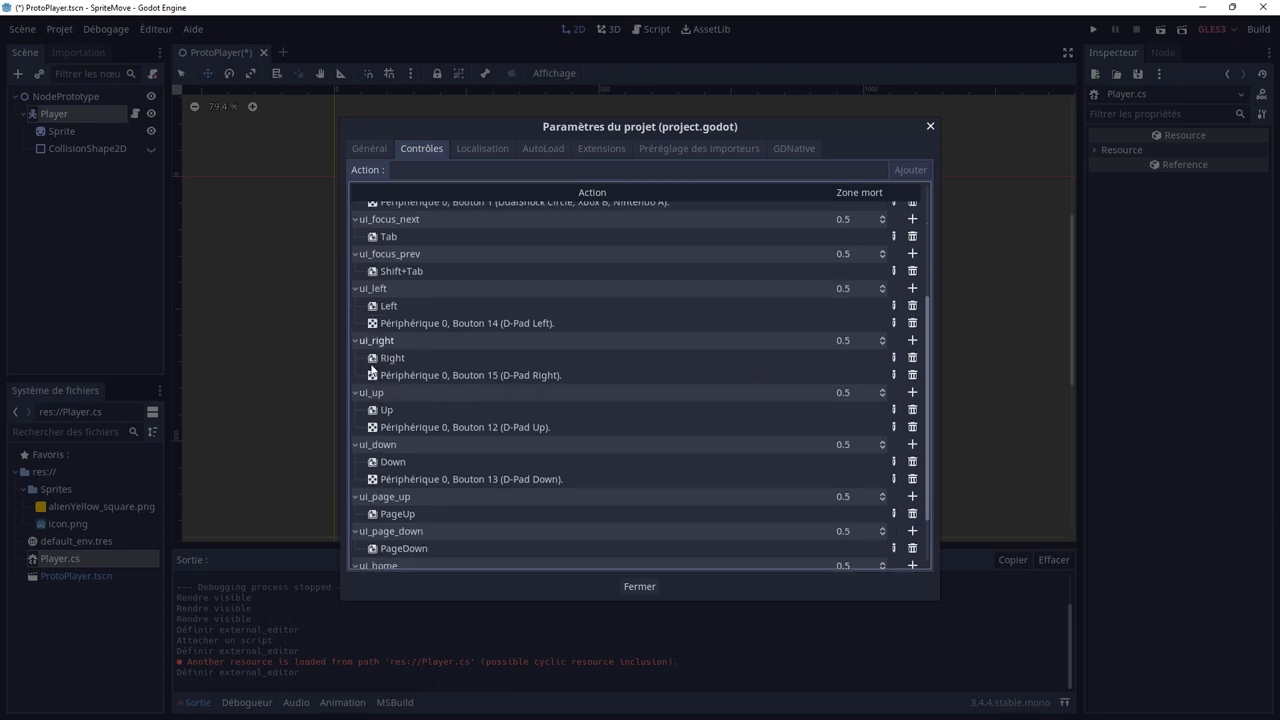
{"action": "scroll", "coordinate": [420, 420], "scroll_direction": "down", "scroll_amount": 2}
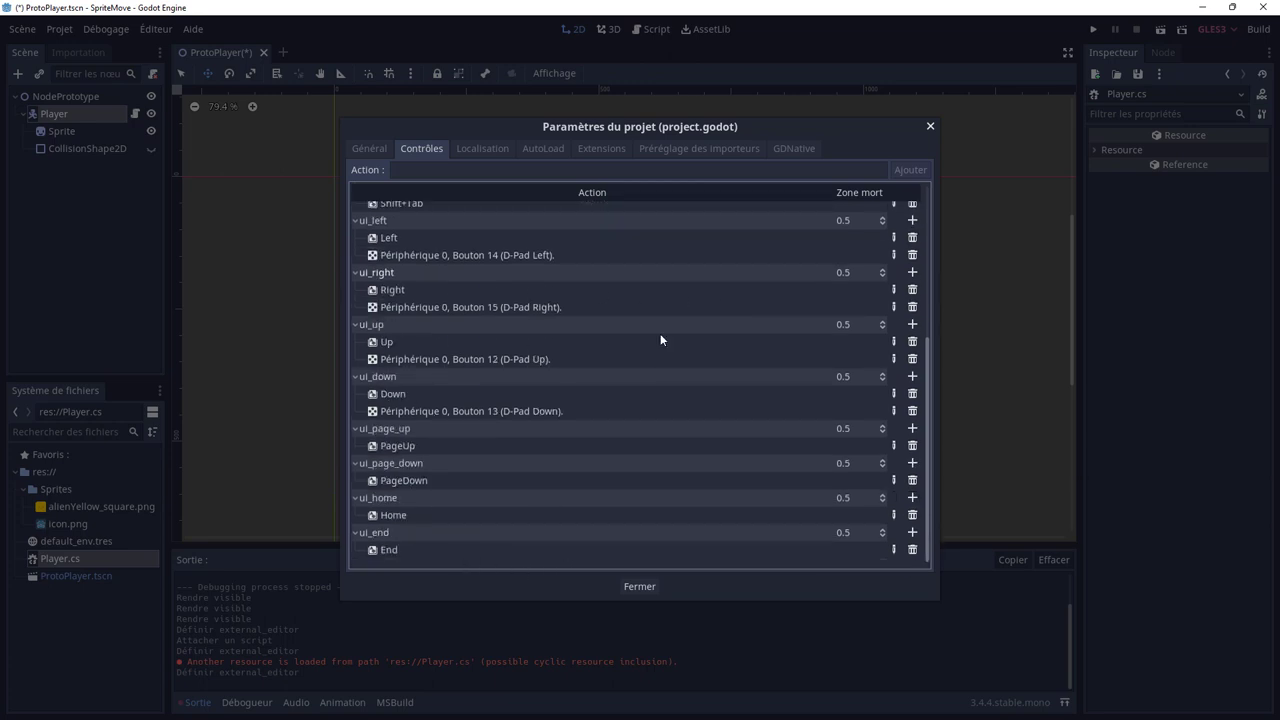
{"action": "left_click", "coordinate": [538, 170]}
Step: Add a 'test' input action bound to the Semicolon physical key
{"action": "type", "text": "t"}
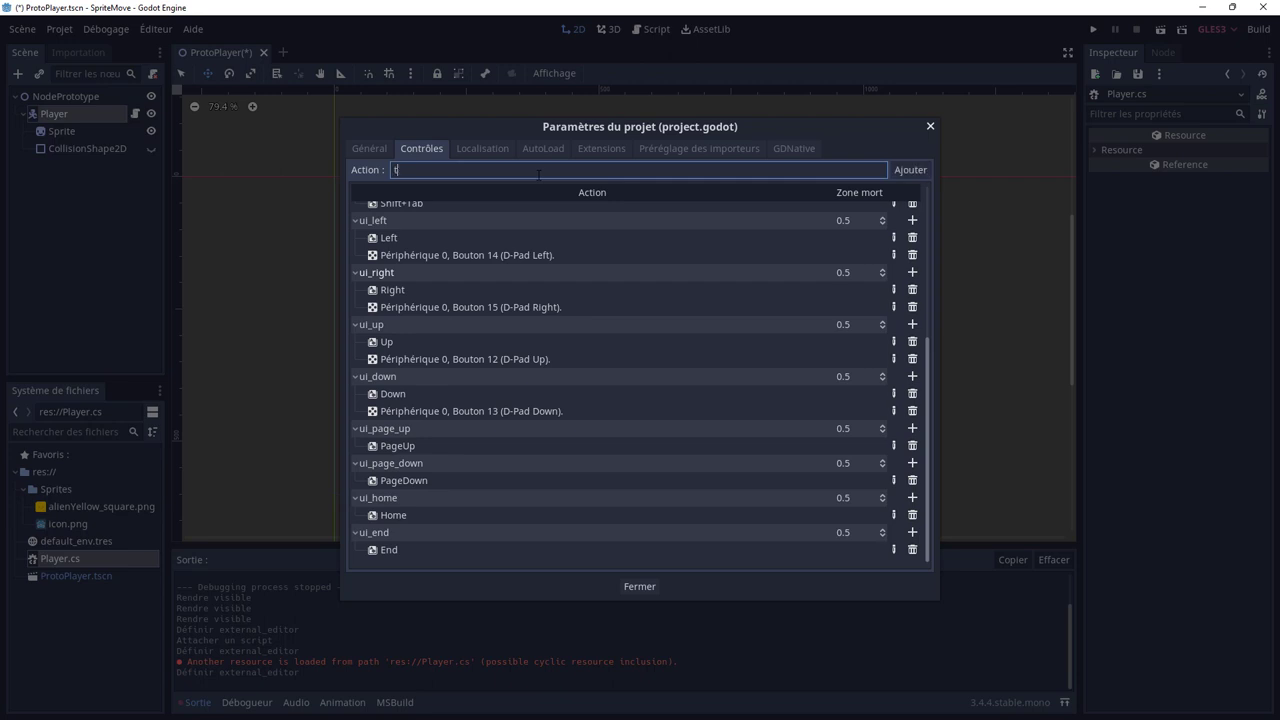
{"action": "type", "text": "est"}
{"action": "left_click", "coordinate": [905, 170]}
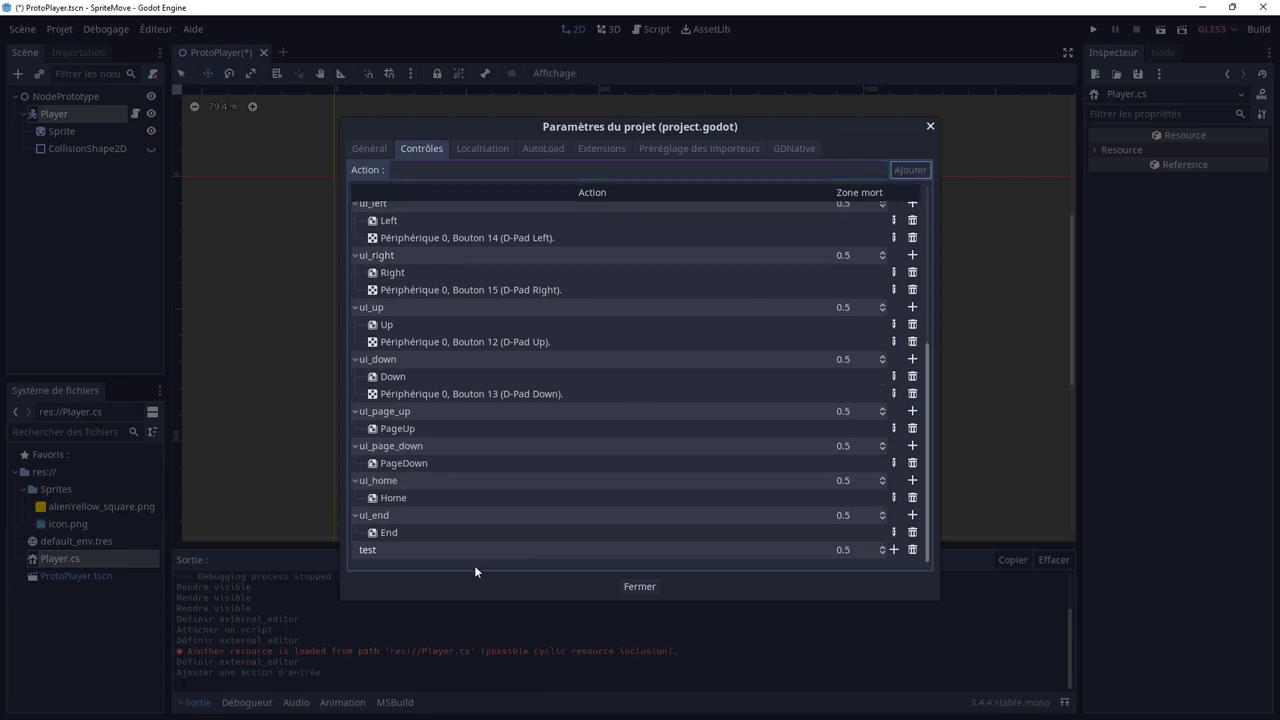
{"action": "left_click", "coordinate": [894, 550]}
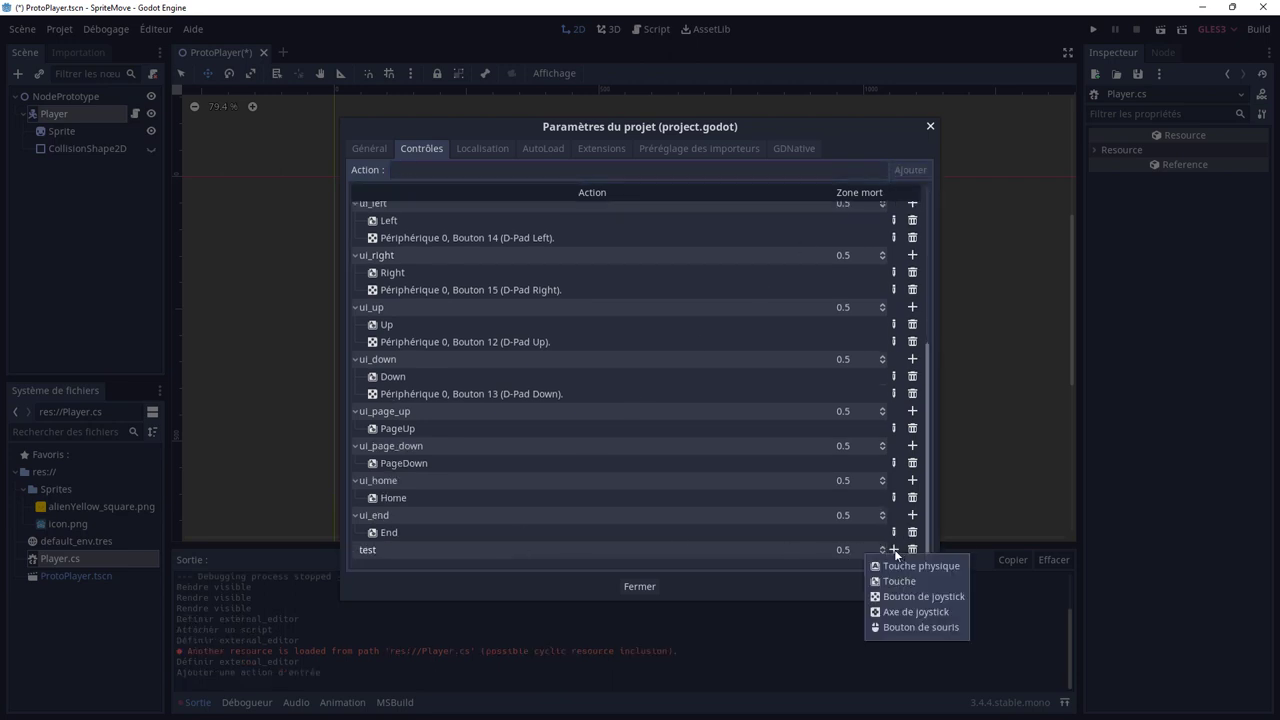
{"action": "left_click", "coordinate": [903, 566]}
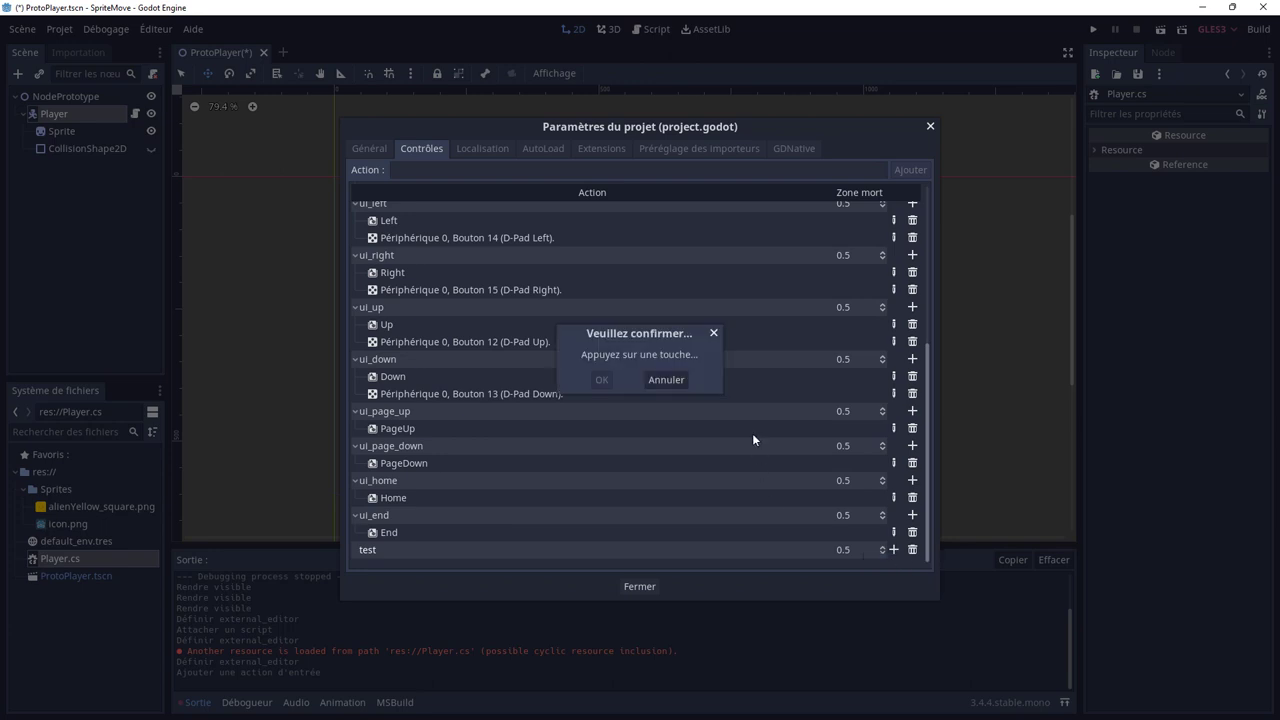
{"action": "key", "text": "semicolon"}
{"action": "left_click", "coordinate": [602, 379]}
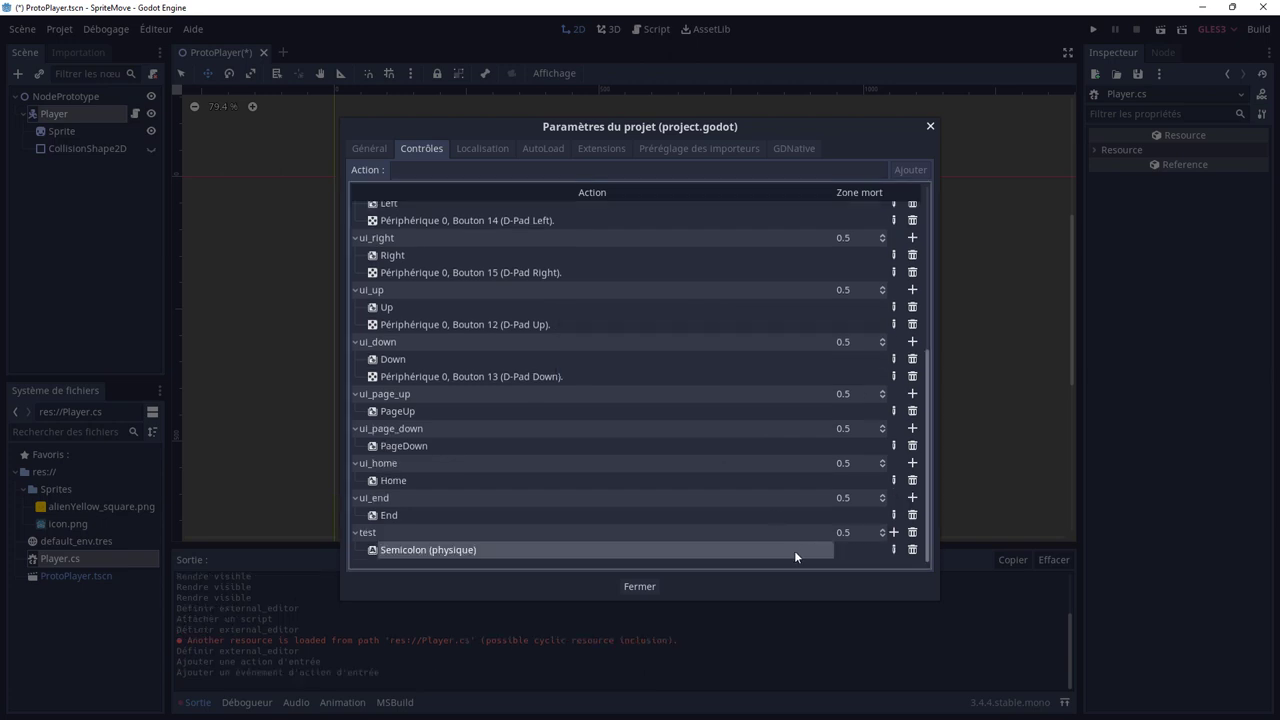
Step: Rebind 'test' to the Up key, then delete the action and close project settings
{"action": "left_click", "coordinate": [893, 550]}
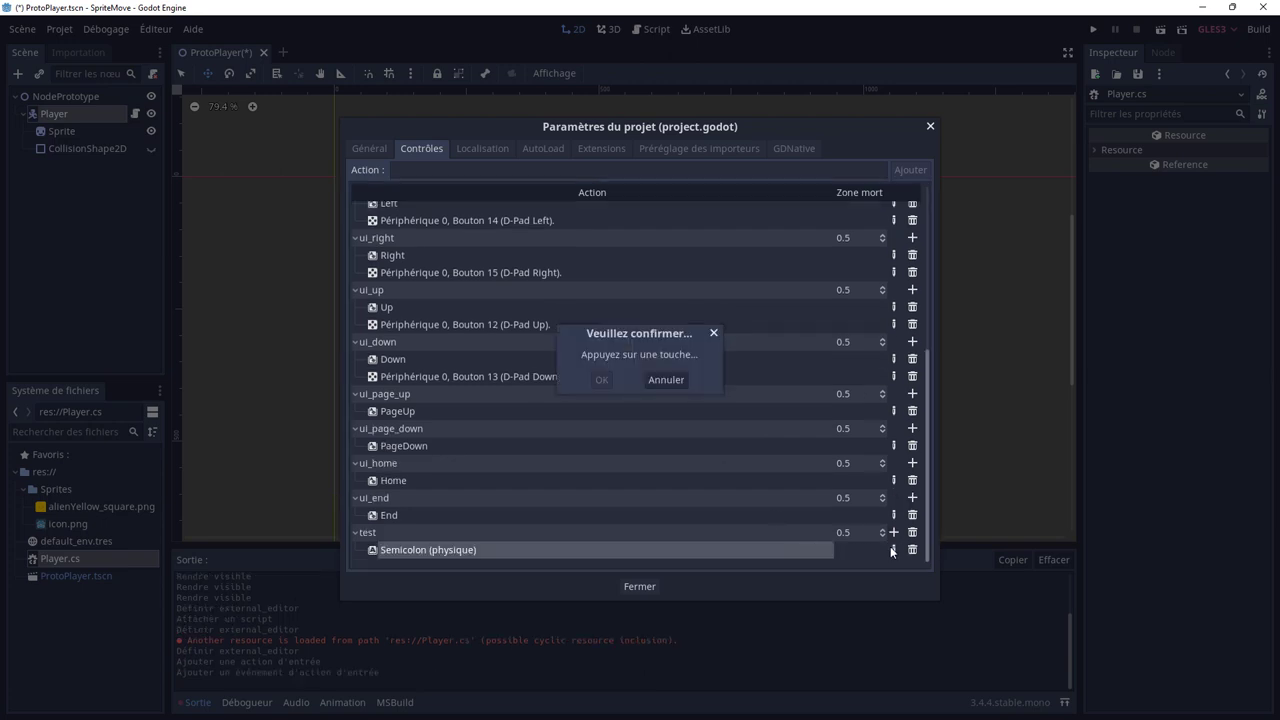
{"action": "key", "text": "Up"}
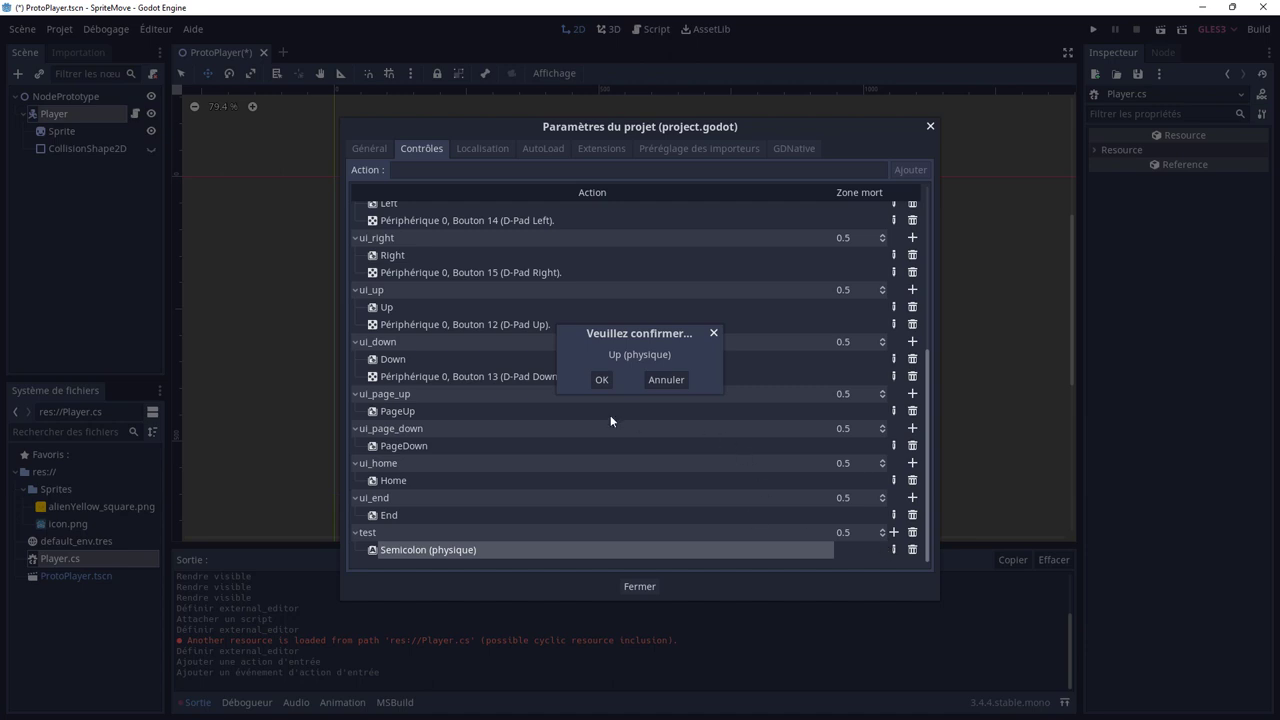
{"action": "left_click", "coordinate": [602, 379]}
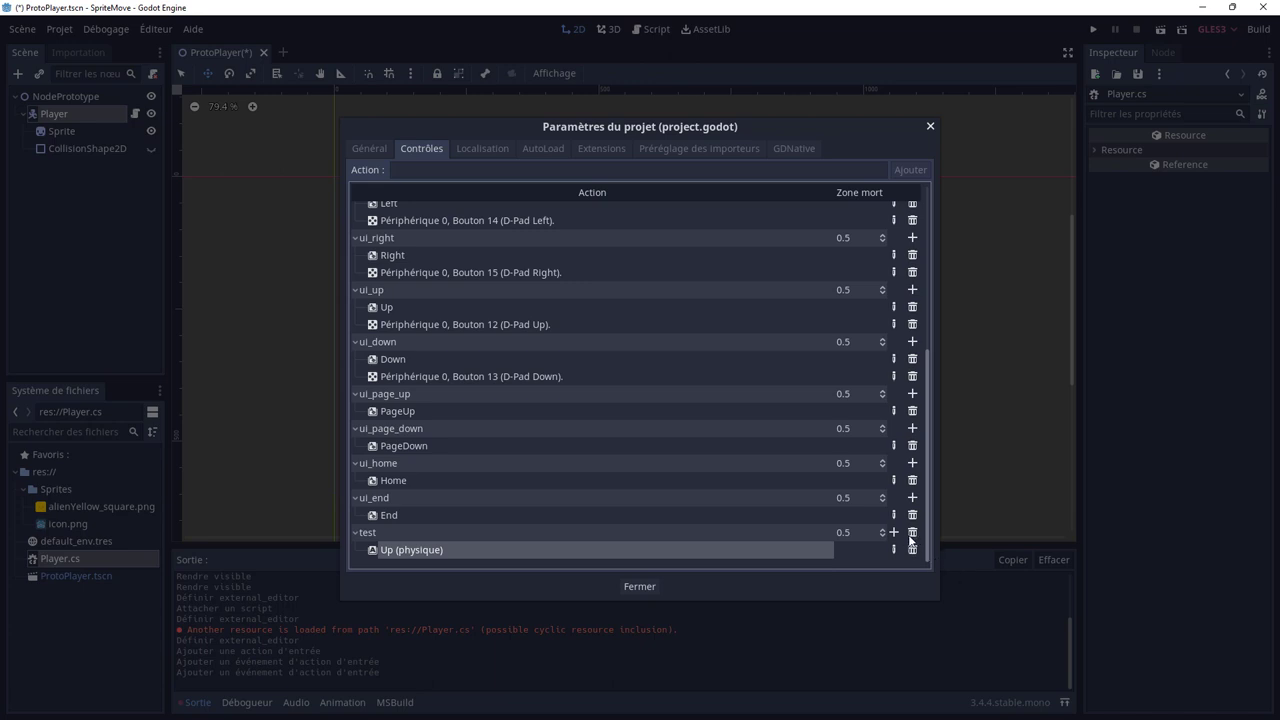
{"action": "double_click", "coordinate": [766, 530]}
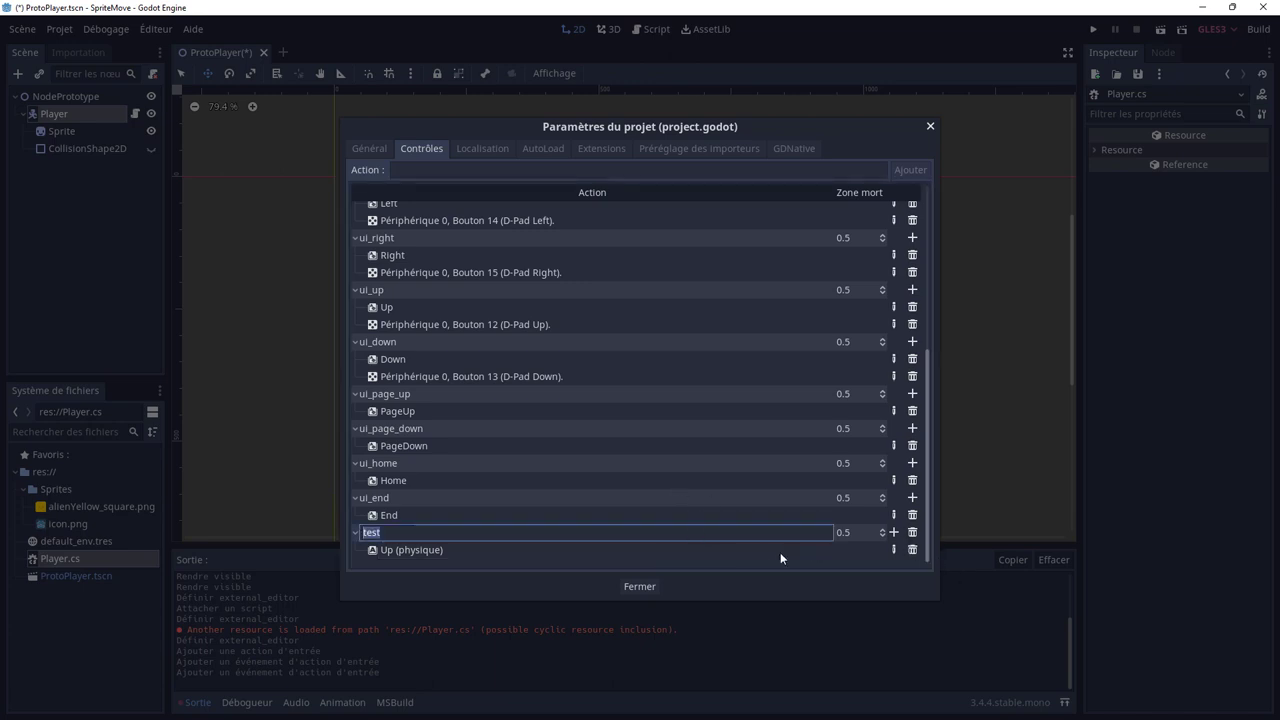
{"action": "left_click", "coordinate": [912, 532]}
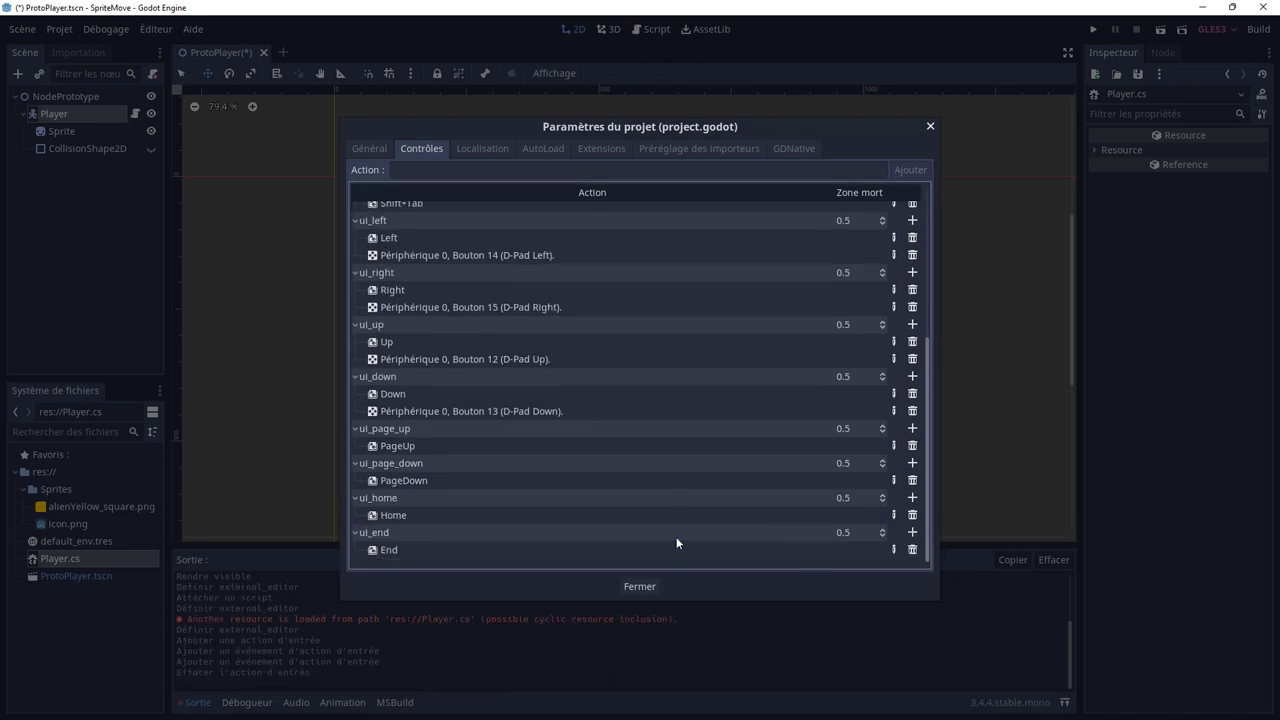
{"action": "scroll", "coordinate": [456, 427], "scroll_direction": "up", "scroll_amount": 5}
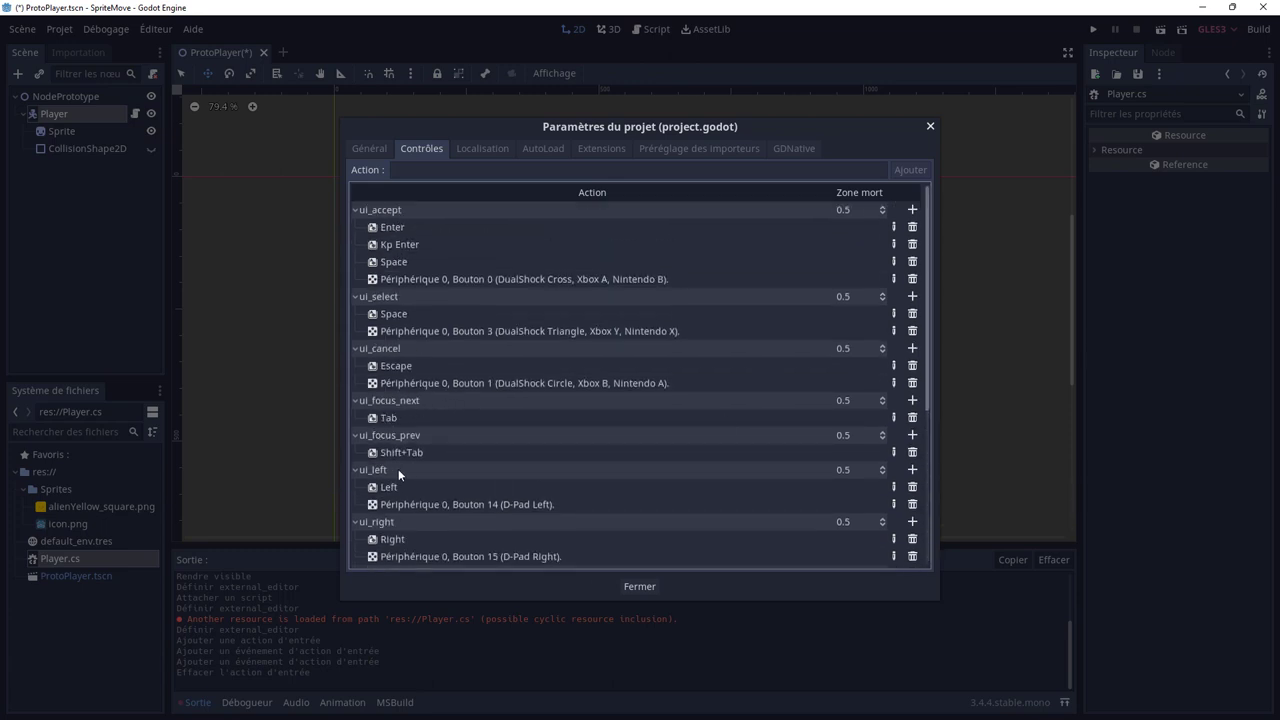
{"action": "left_click", "coordinate": [930, 128]}
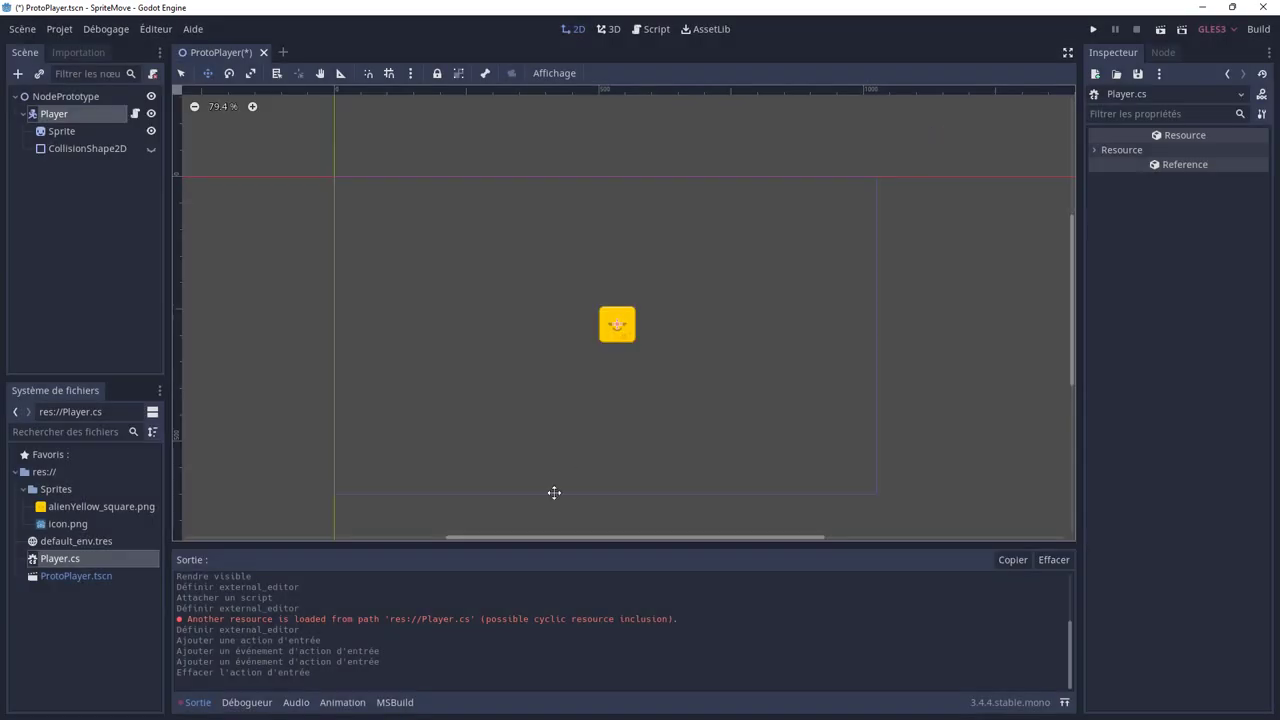
Step: In Visual Studio, complete the condition if (Input.IsActionPressed("ui_right")) in _Process
{"action": "key", "text": "alt+Tab"}
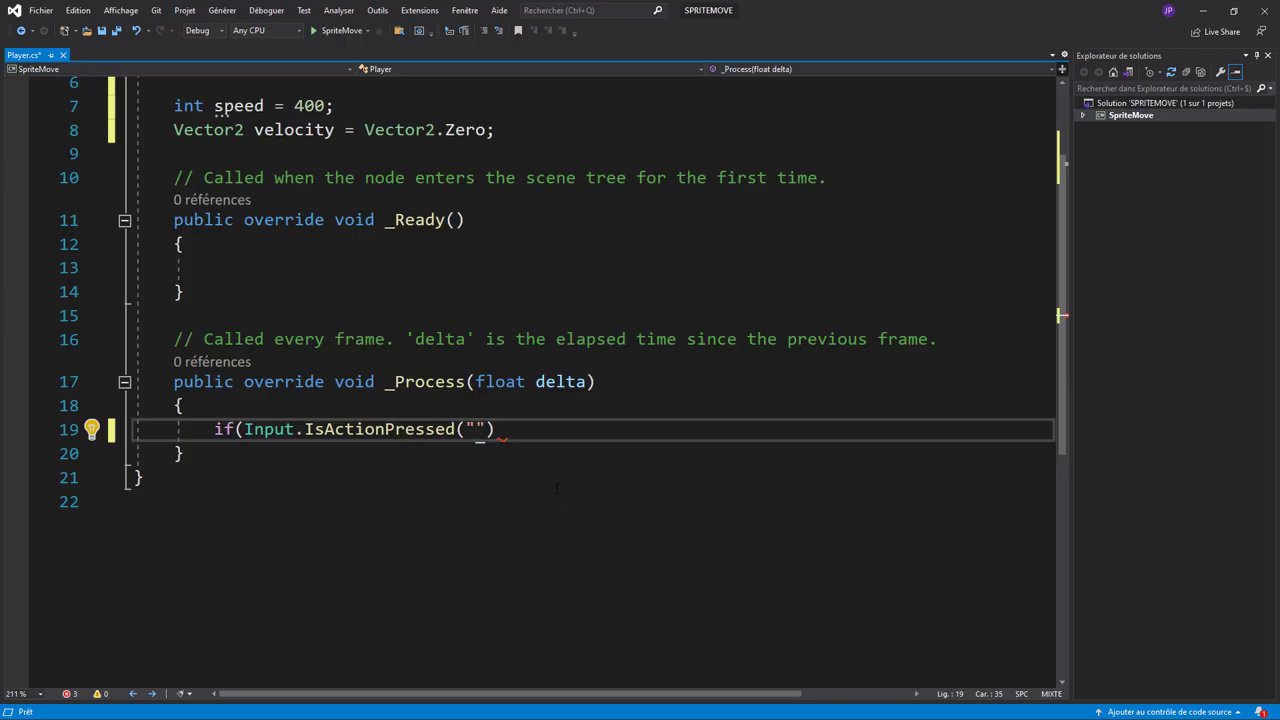
{"action": "type", "text": "ui"}
{"action": "type", "text": "_"}
{"action": "type", "text": "righty"}
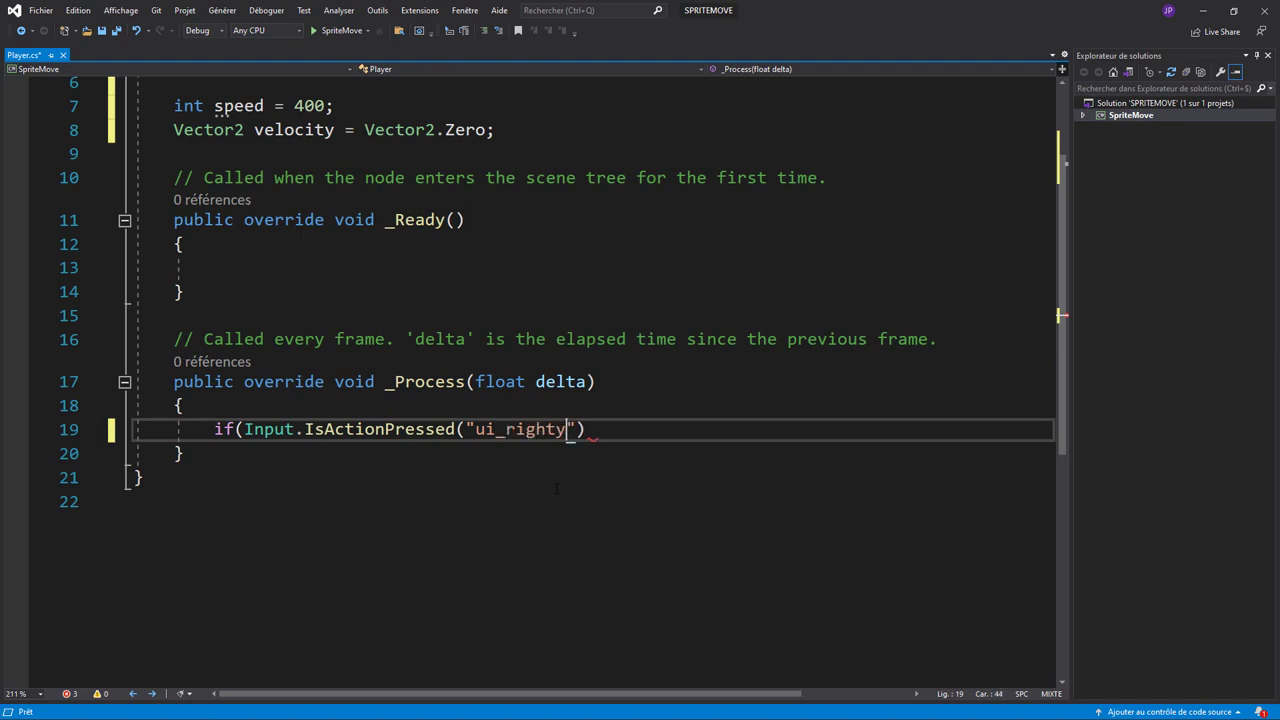
{"action": "key", "text": "BackSpace"}
{"action": "type", "text": "\""}
{"action": "key", "text": "End"}
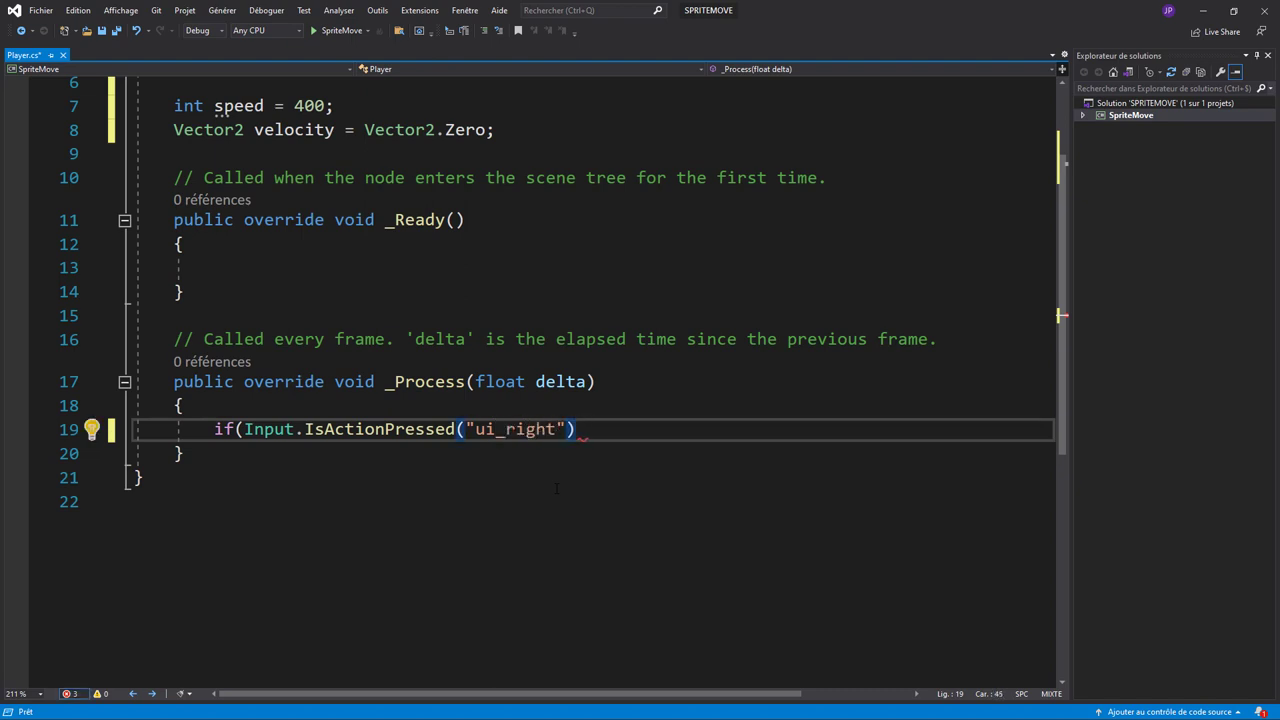
{"action": "key", "text": "Return"}
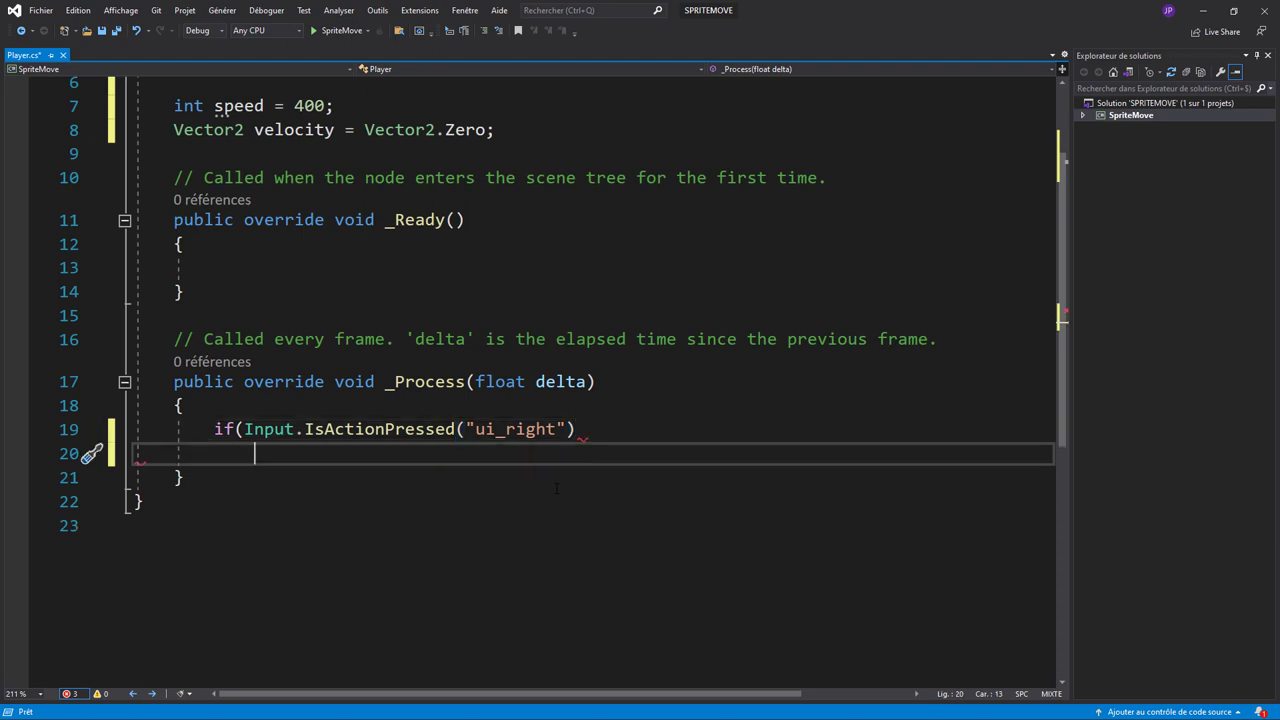
Step: Add `velocity.x += 1;` under the ui_right check, using IntelliSense for velocity
{"action": "type", "text": "ve"}
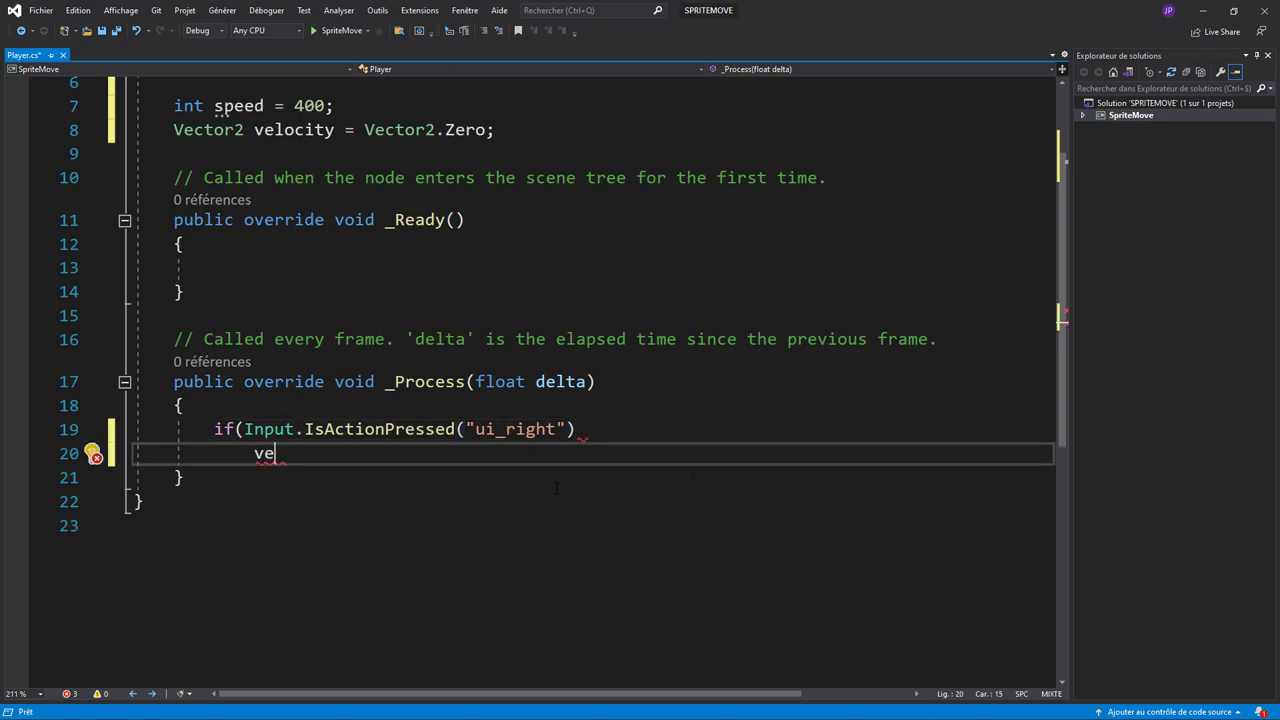
{"action": "left_click", "coordinate": [600, 429]}
{"action": "type", "text": ")"}
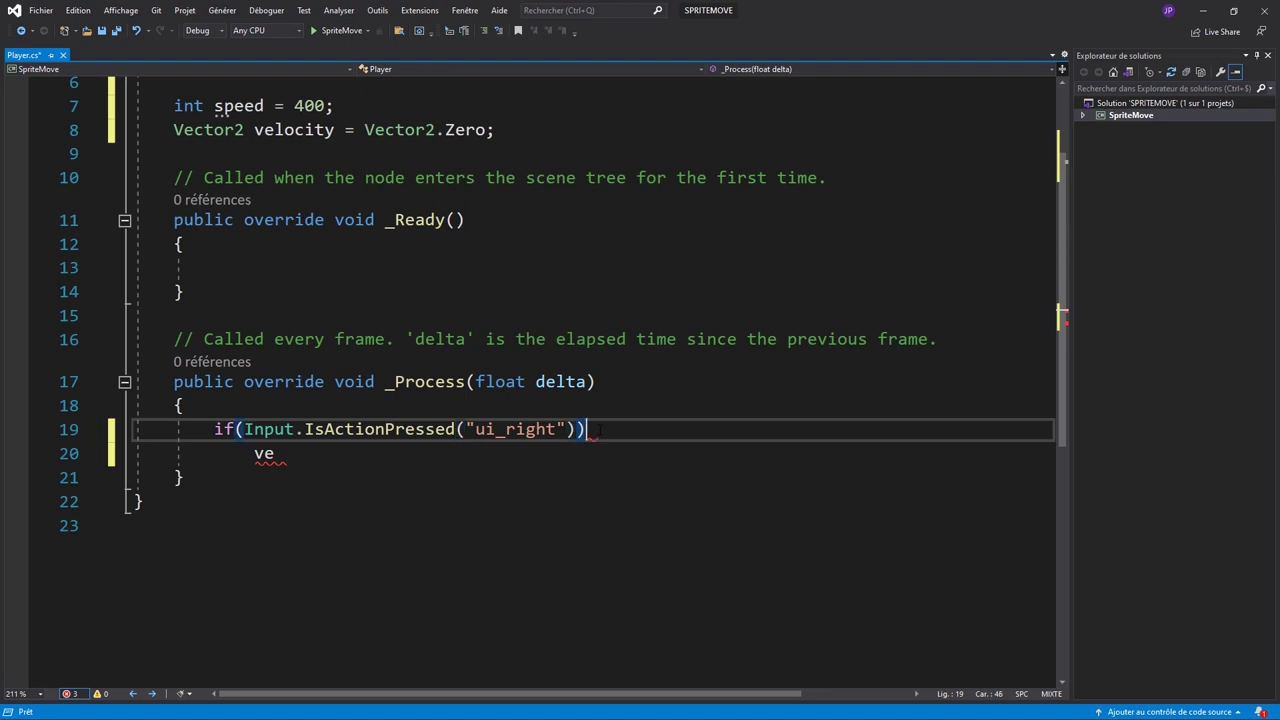
{"action": "key", "text": "Down"}
{"action": "key", "text": "BackSpace"}
{"action": "key", "text": "BackSpace"}
{"action": "type", "text": "ve"}
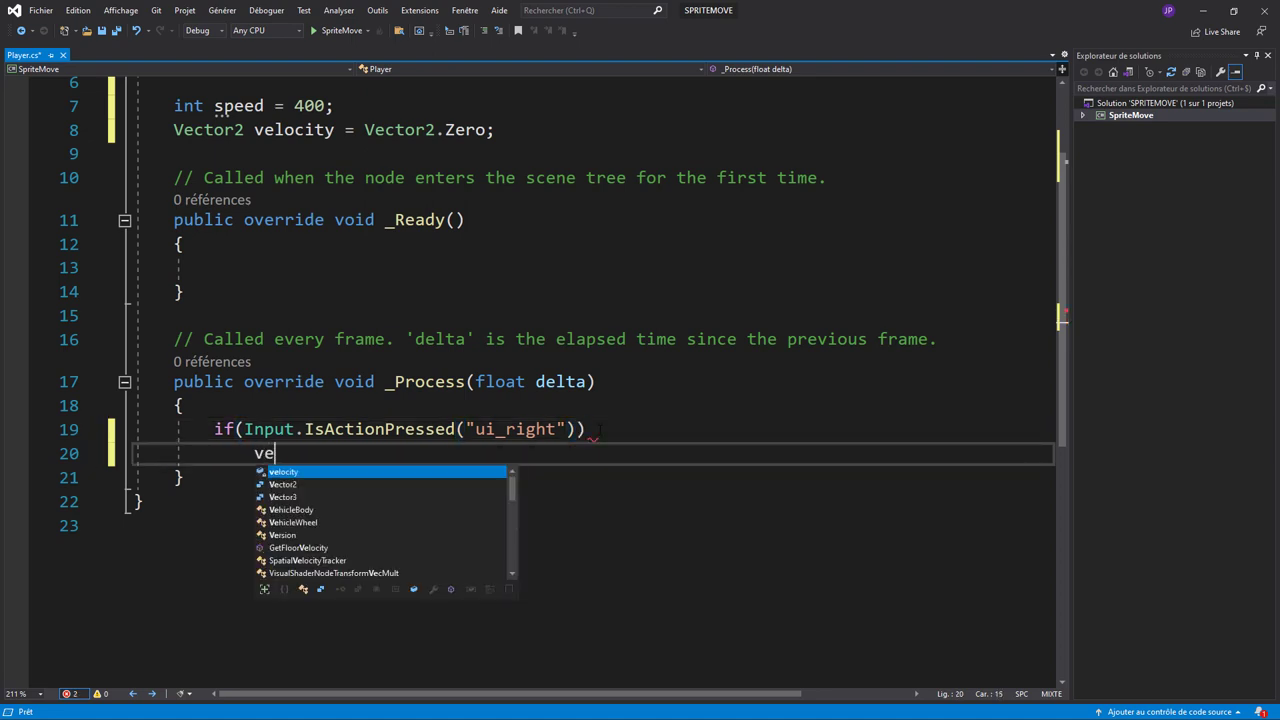
{"action": "key", "text": "Tab"}
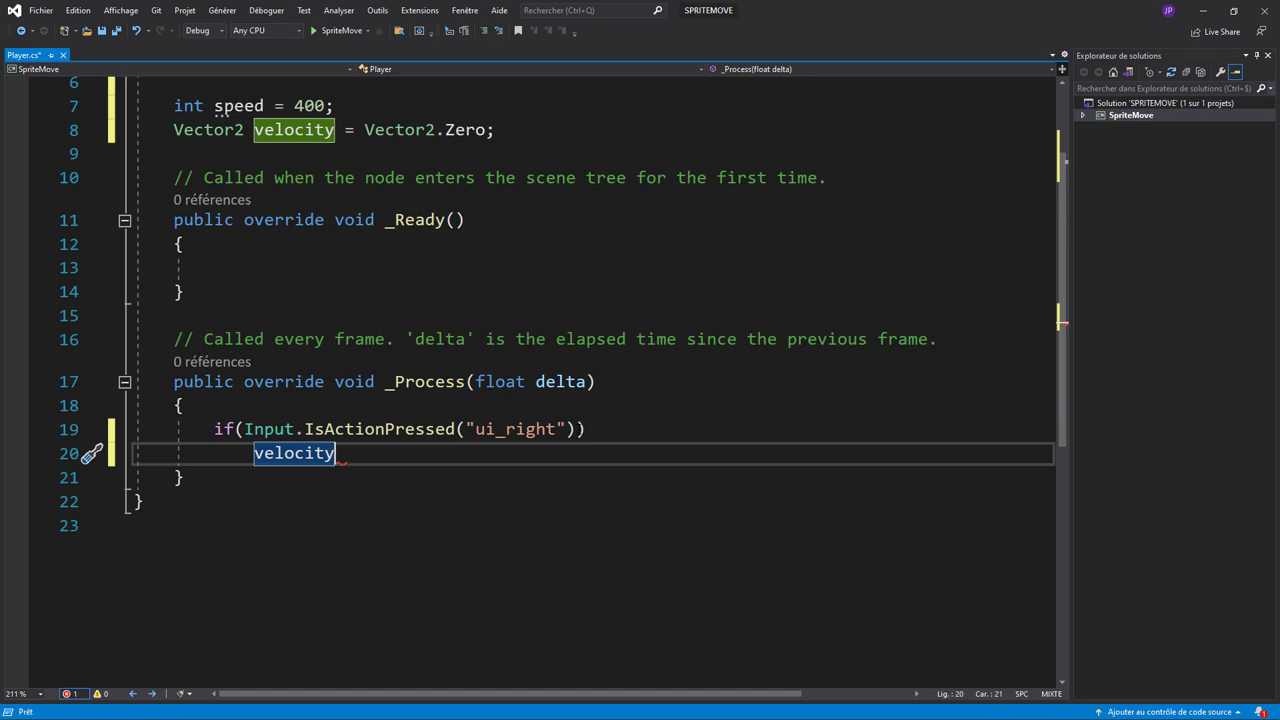
{"action": "type", "text": ".x"}
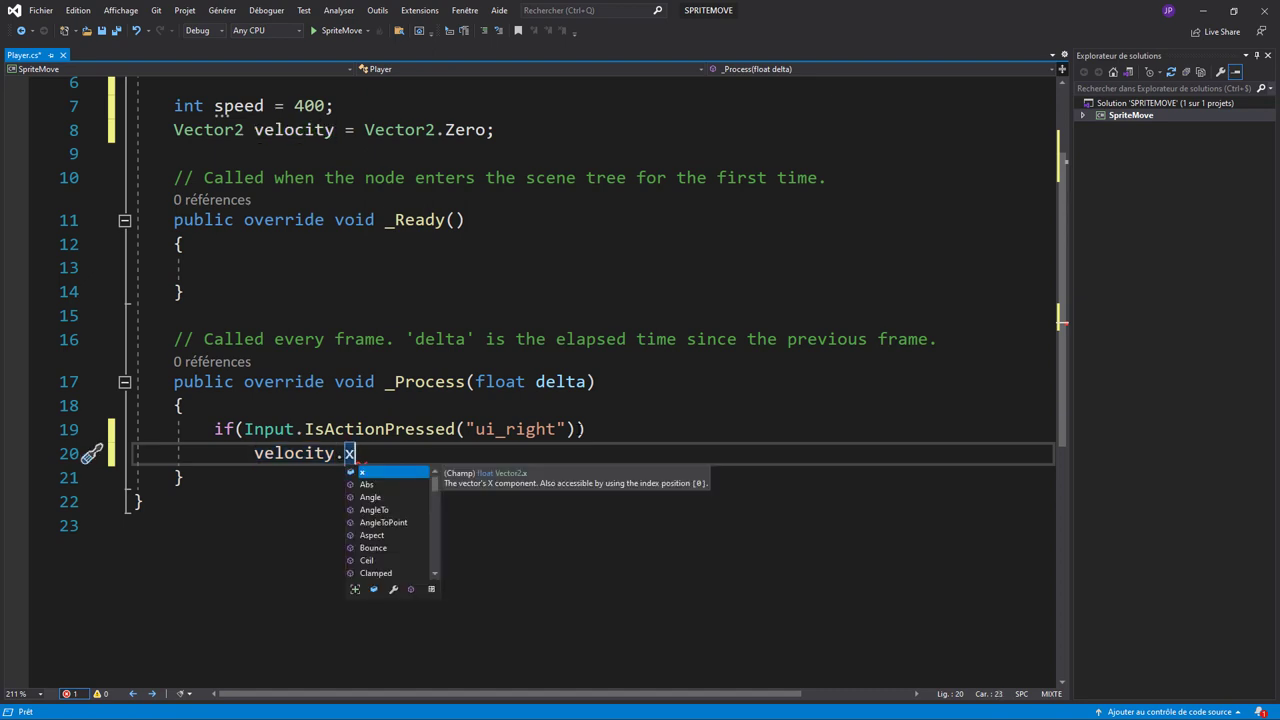
{"action": "type", "text": " += 1"}
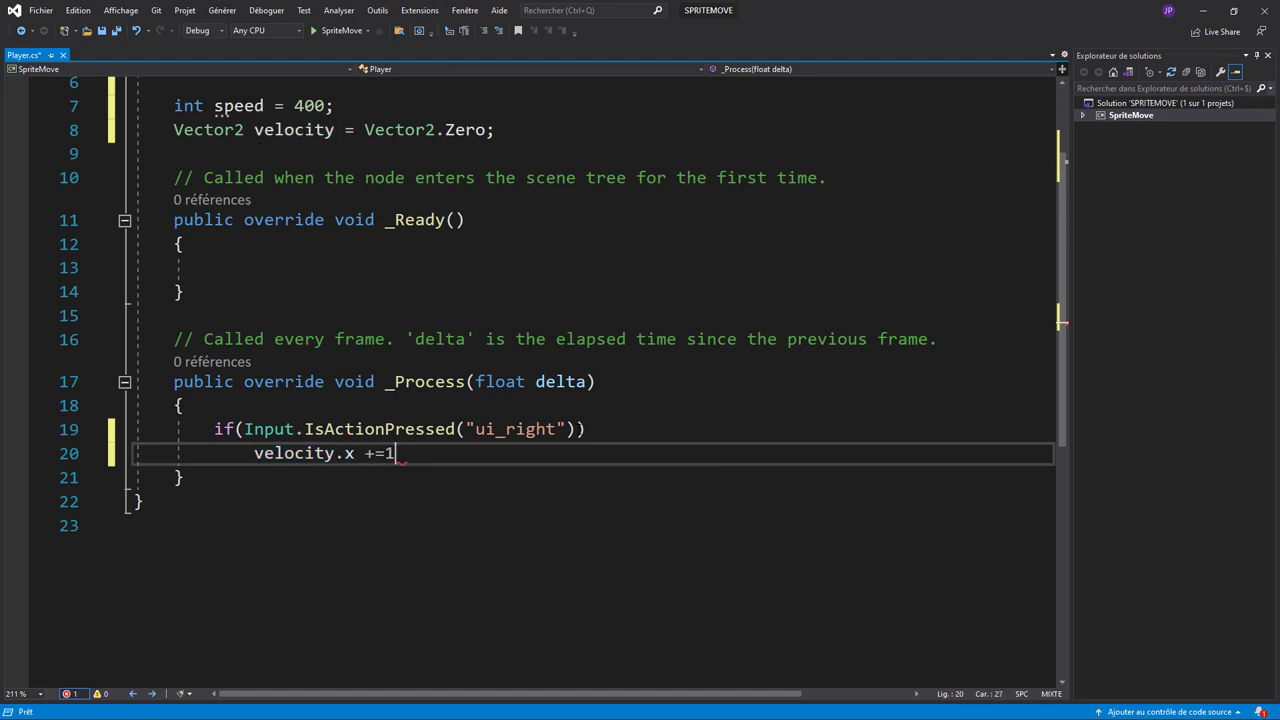
{"action": "type", "text": ";"}
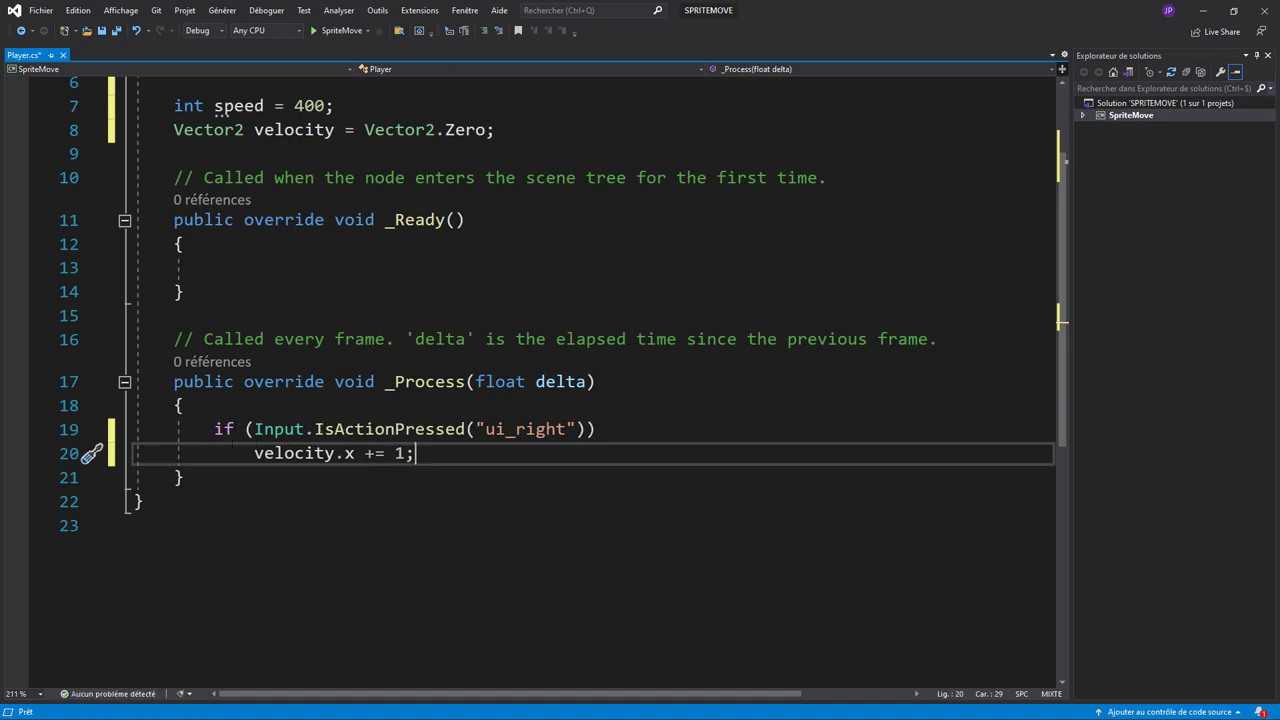
{"action": "left_click_drag", "start_coordinate": [214, 429], "coordinate": [416, 455]}
Step: Paste three copies of the ui_right if block below the original
{"action": "key", "text": "ctrl+c"}
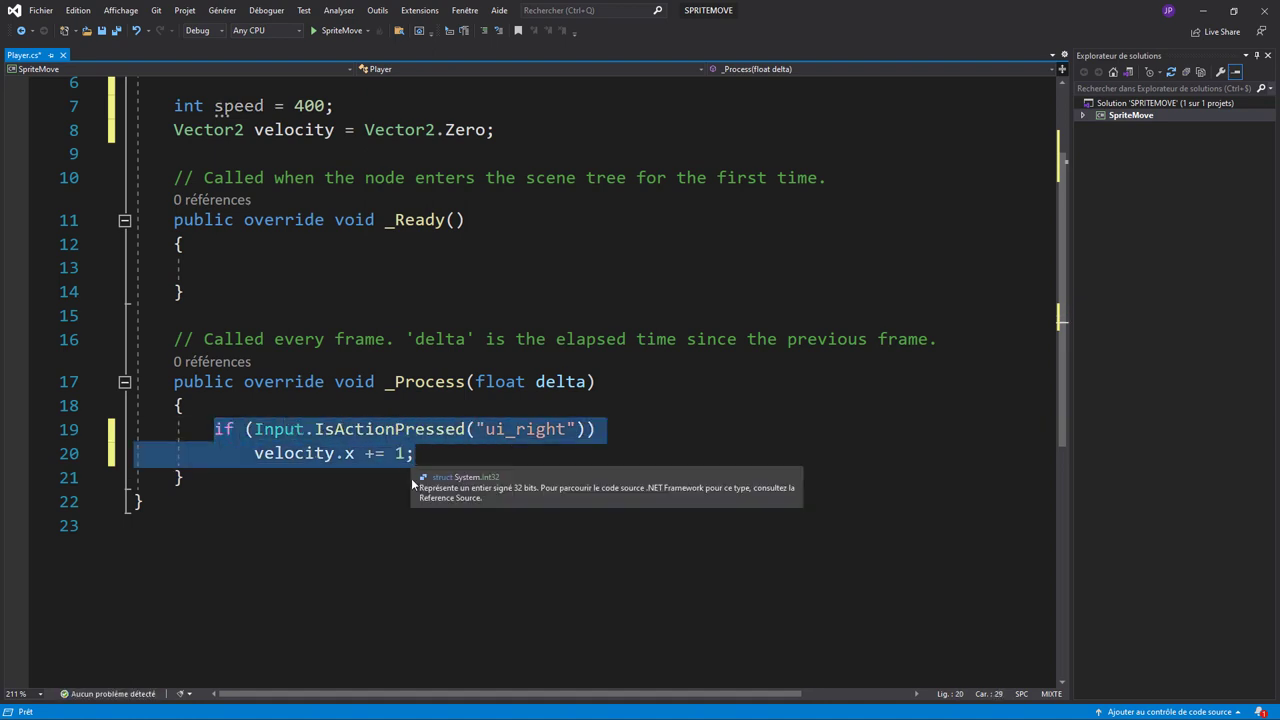
{"action": "left_click", "coordinate": [416, 455]}
{"action": "key", "text": "Return"}
{"action": "key", "text": "ctrl+v"}
{"action": "key", "text": "Return"}
{"action": "key", "text": "ctrl+v"}
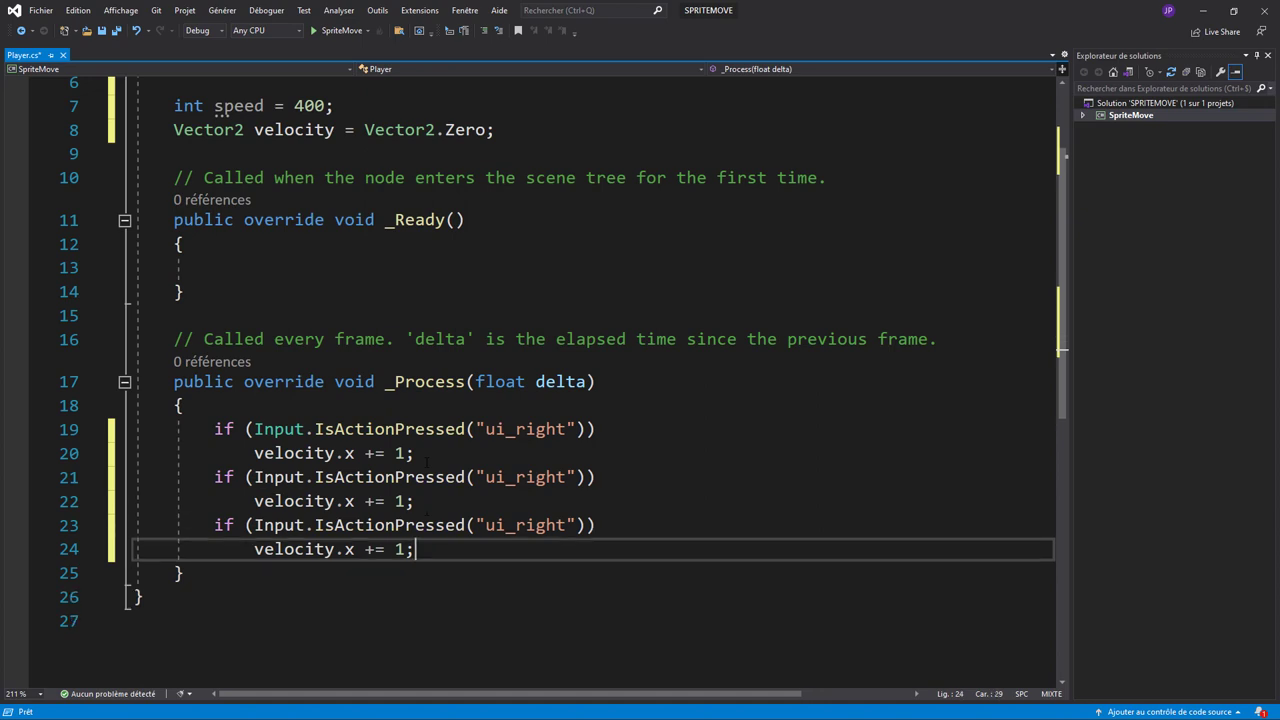
{"action": "key", "text": "Return"}
{"action": "key", "text": "ctrl+v"}
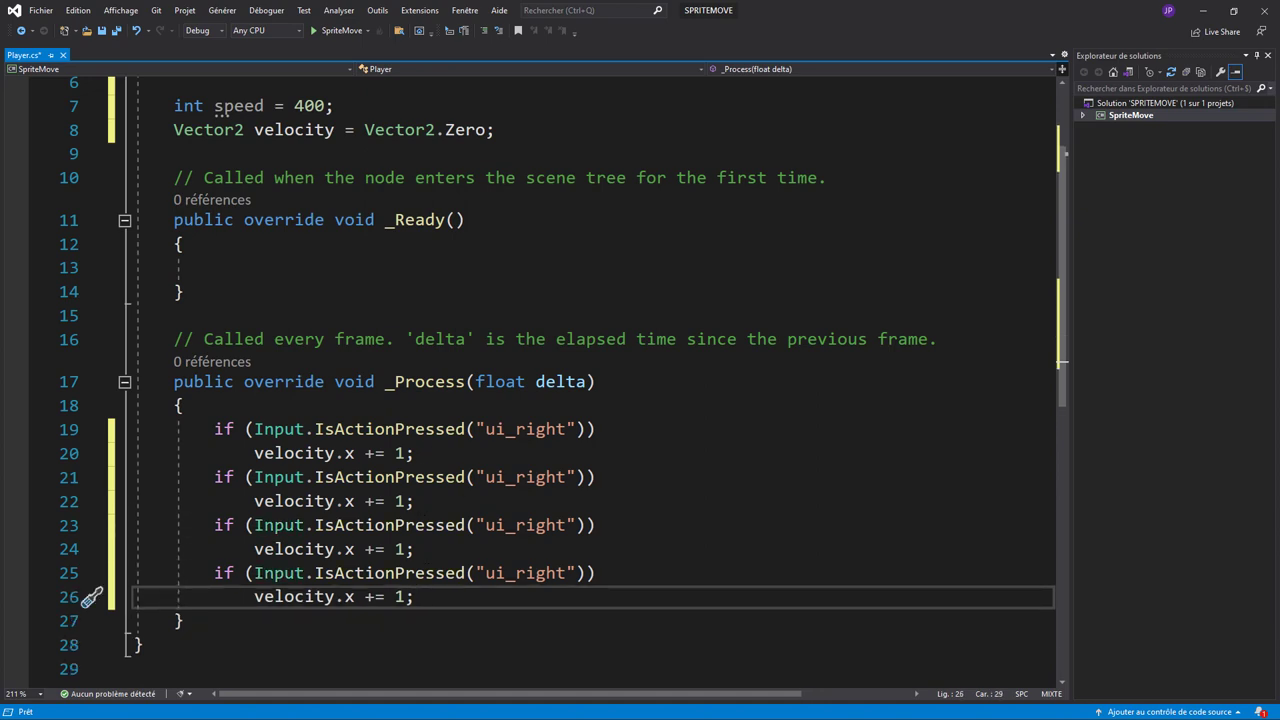
Step: Change the second block to ui_left with velocity.x -= 1
{"action": "left_click", "coordinate": [516, 477]}
{"action": "left_click_drag", "start_coordinate": [516, 477], "coordinate": [563, 478]}
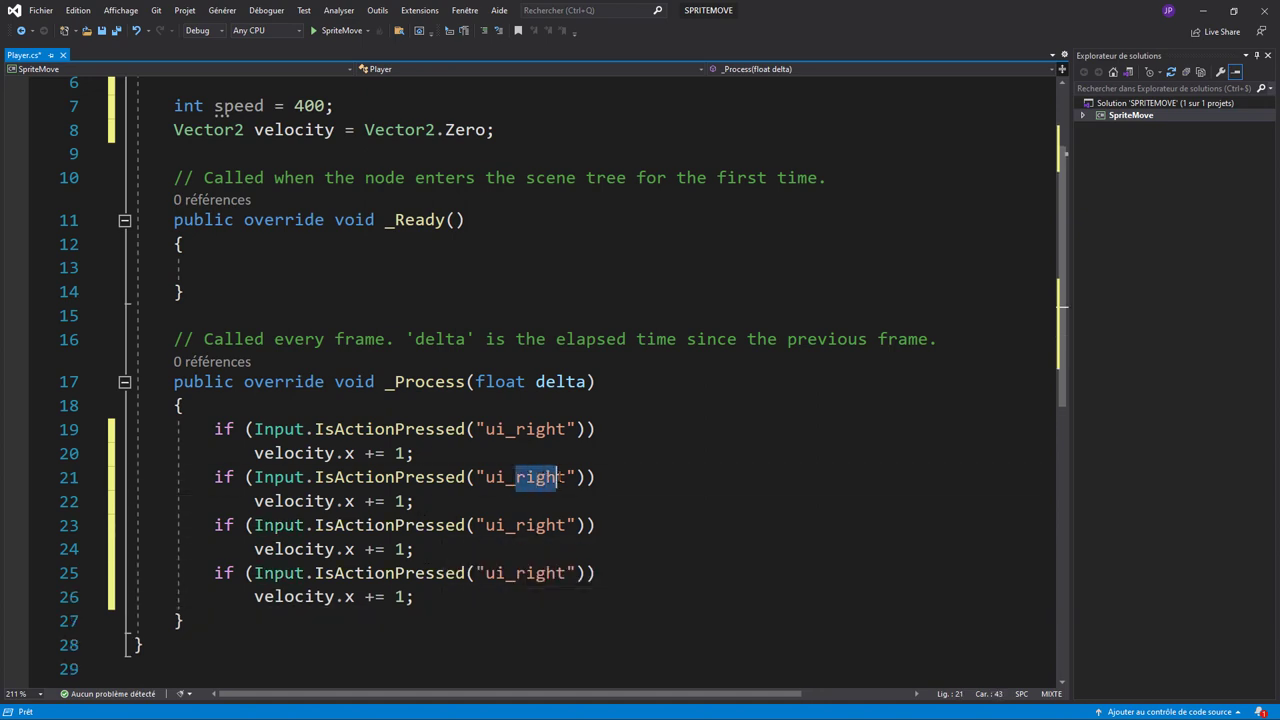
{"action": "type", "text": "left"}
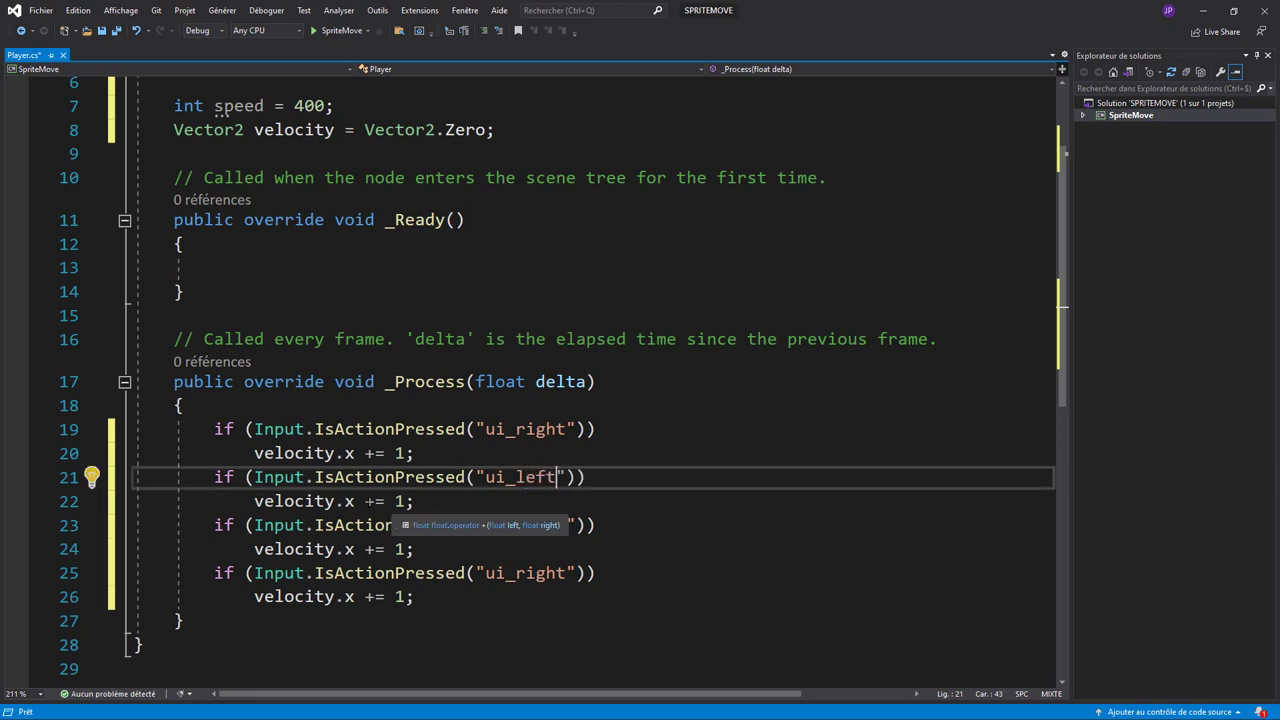
{"action": "left_click_drag", "start_coordinate": [364, 501], "coordinate": [374, 501]}
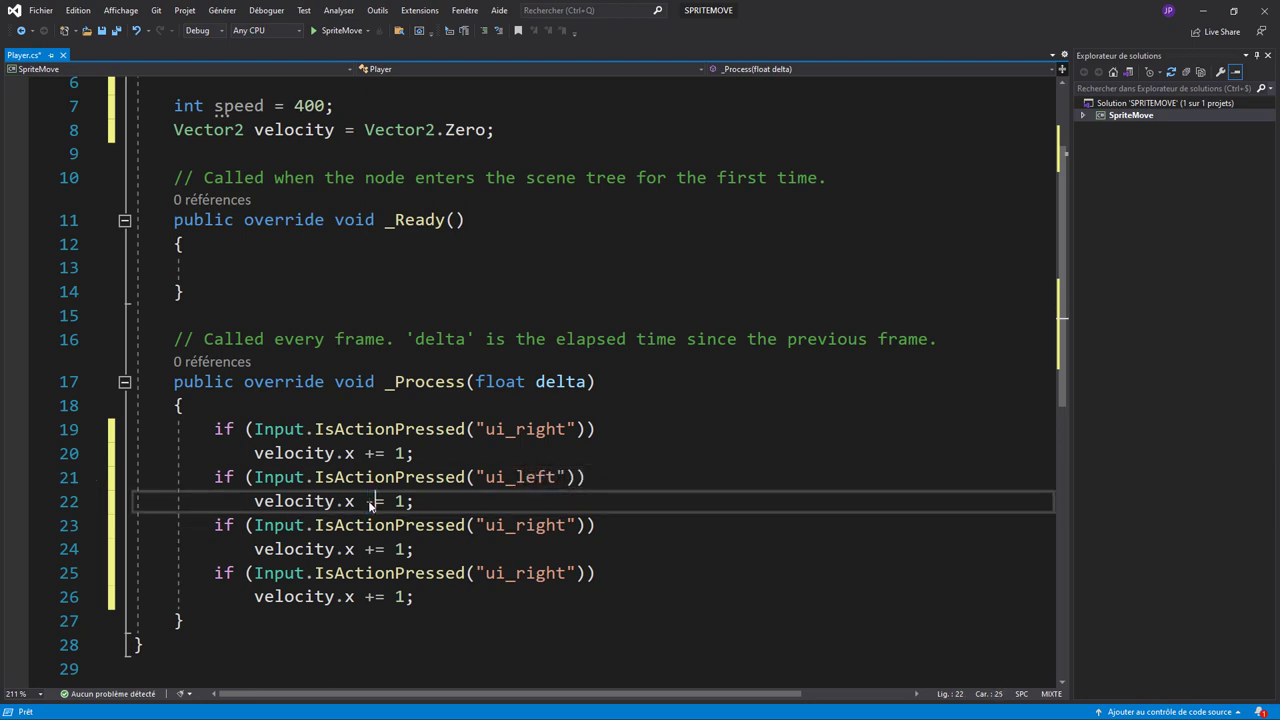
{"action": "type", "text": "-"}
Step: Change the third block to ui_top with velocity.y += 1
{"action": "left_click_drag", "start_coordinate": [516, 525], "coordinate": [548, 525]}
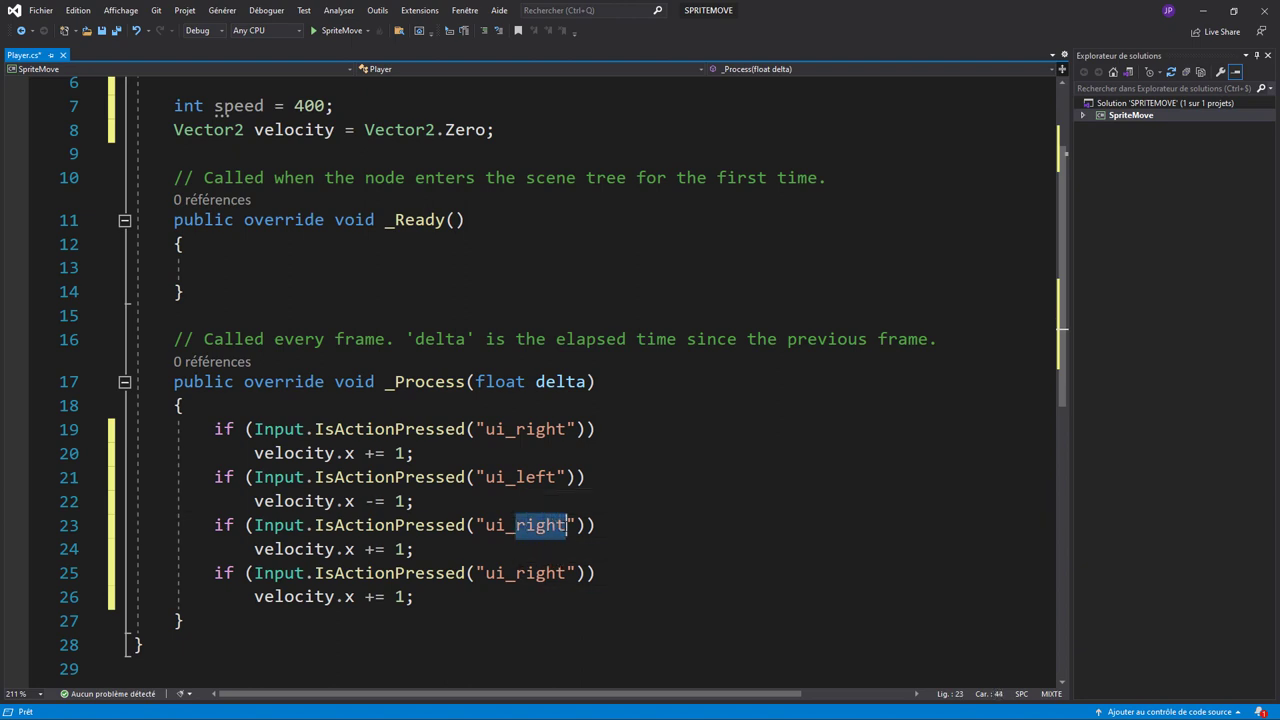
{"action": "type", "text": "top"}
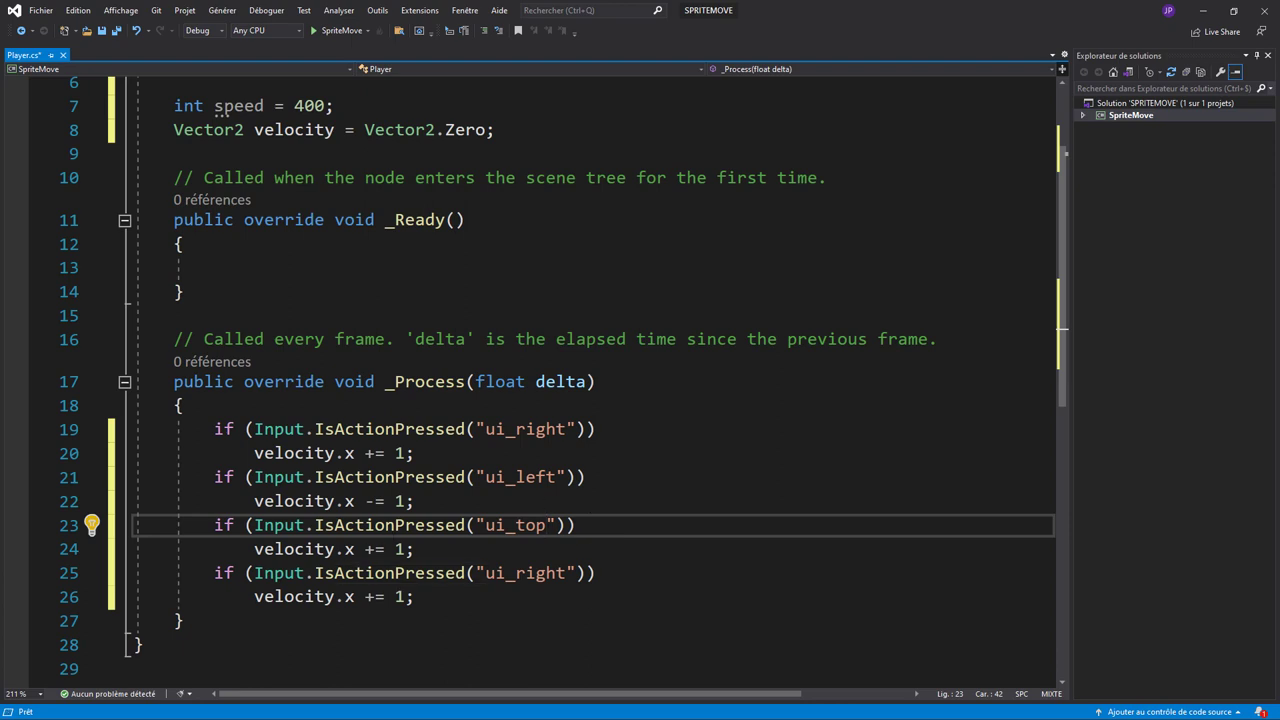
{"action": "double_click", "coordinate": [350, 549]}
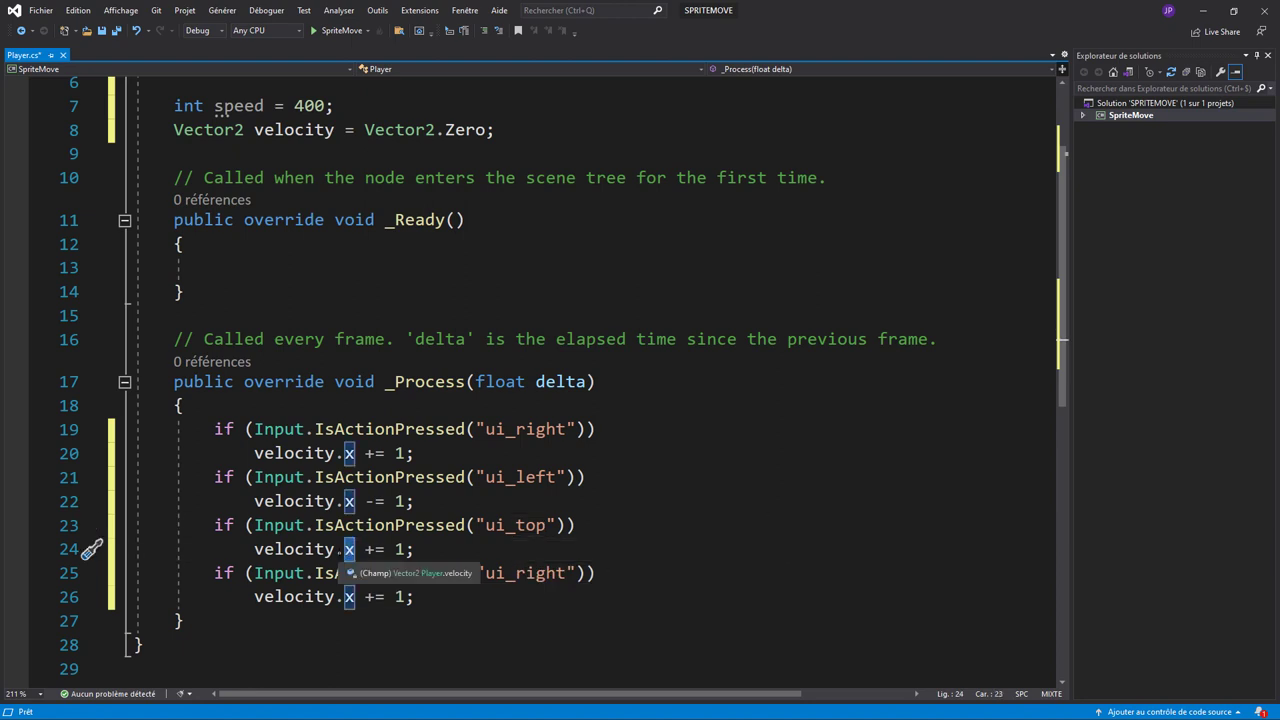
{"action": "type", "text": "y"}
{"action": "left_click", "coordinate": [515, 618]}
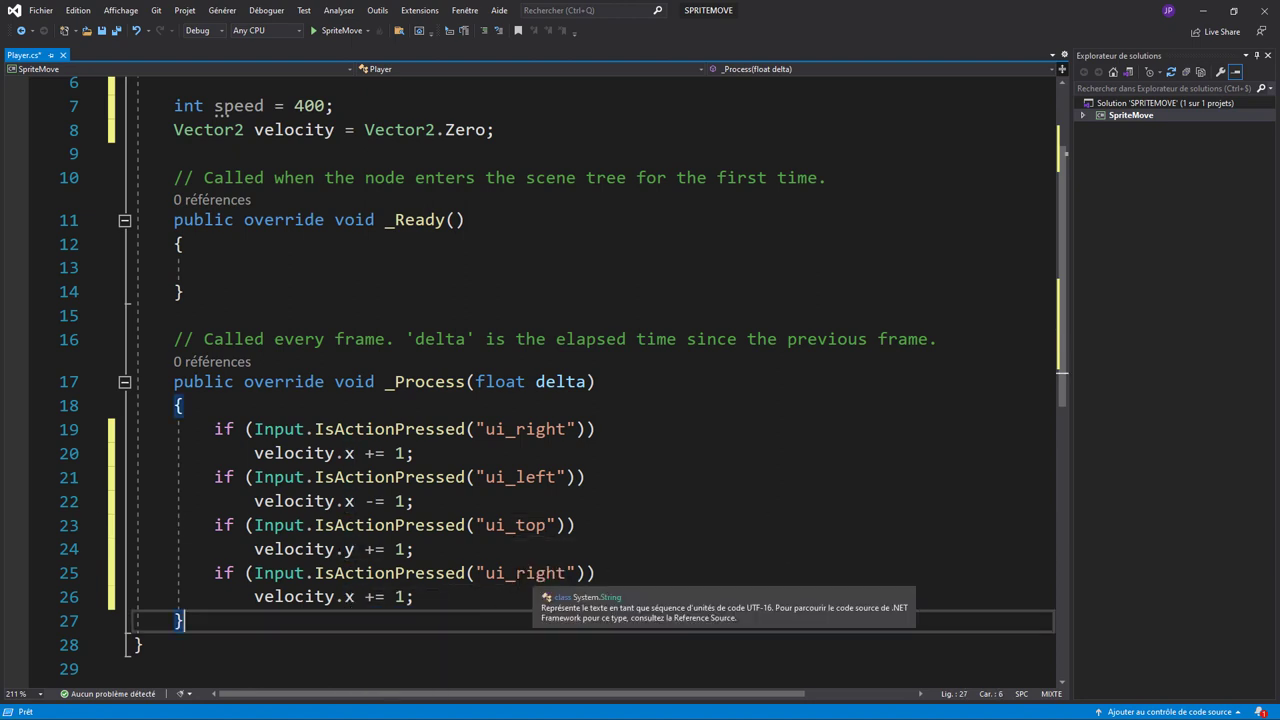
Step: Change the fourth block to ui_down with velocity.y -= 1
{"action": "left_click_drag", "start_coordinate": [516, 574], "coordinate": [566, 575]}
{"action": "type", "text": "down"}
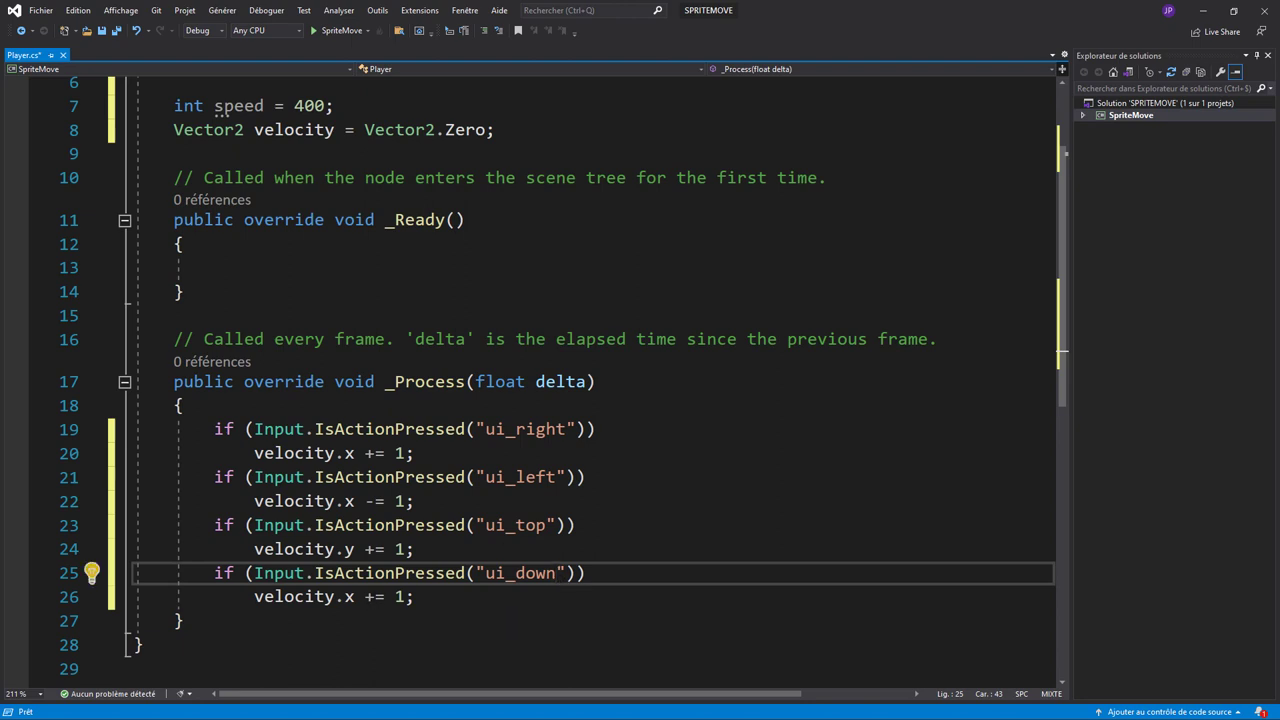
{"action": "double_click", "coordinate": [349, 597]}
{"action": "type", "text": "y"}
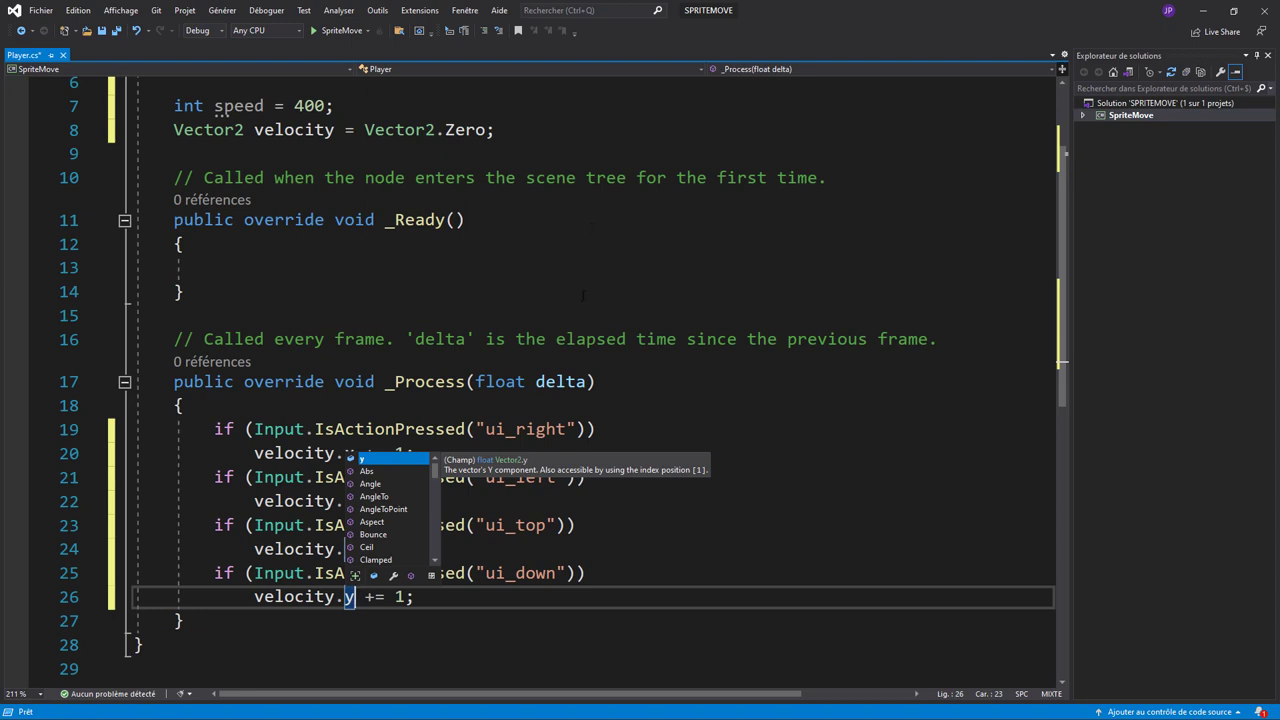
{"action": "key", "text": "Right"}
{"action": "key", "text": "Delete"}
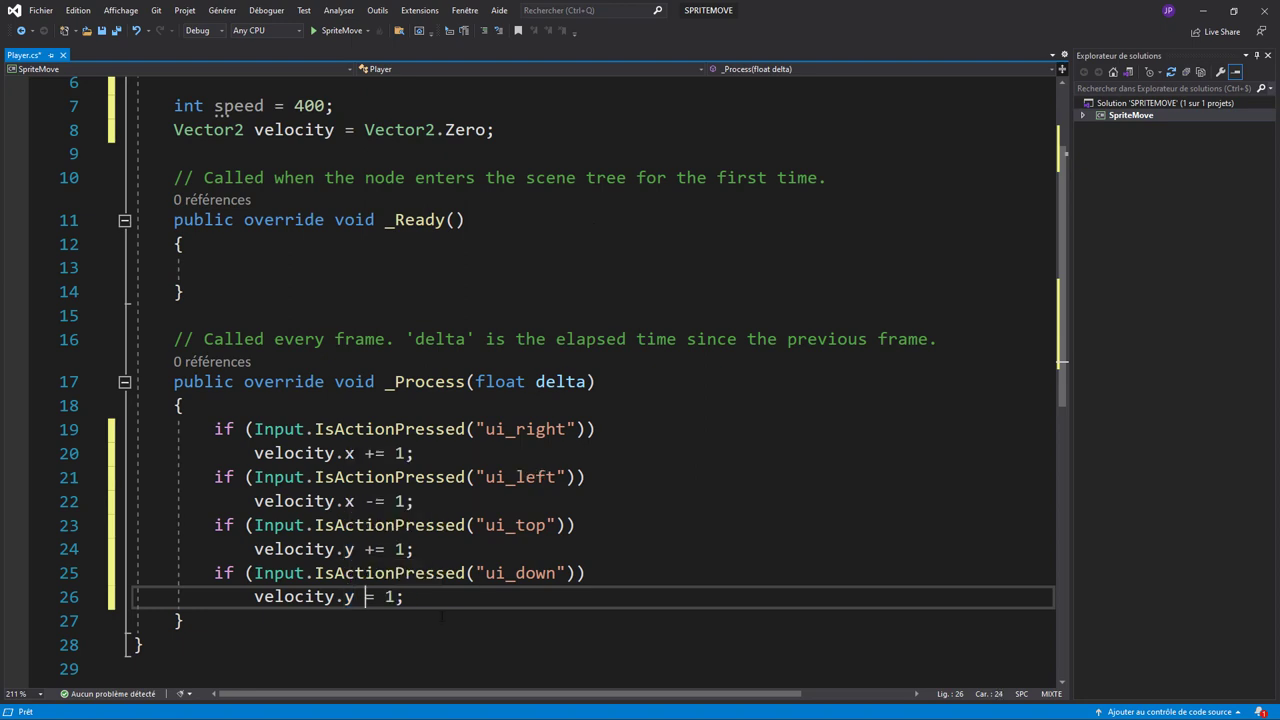
{"action": "type", "text": "-"}
Step: Save Player.cs, review the velocity field's uses, and add blank lines after the if blocks
{"action": "key", "text": "ctrl+s"}
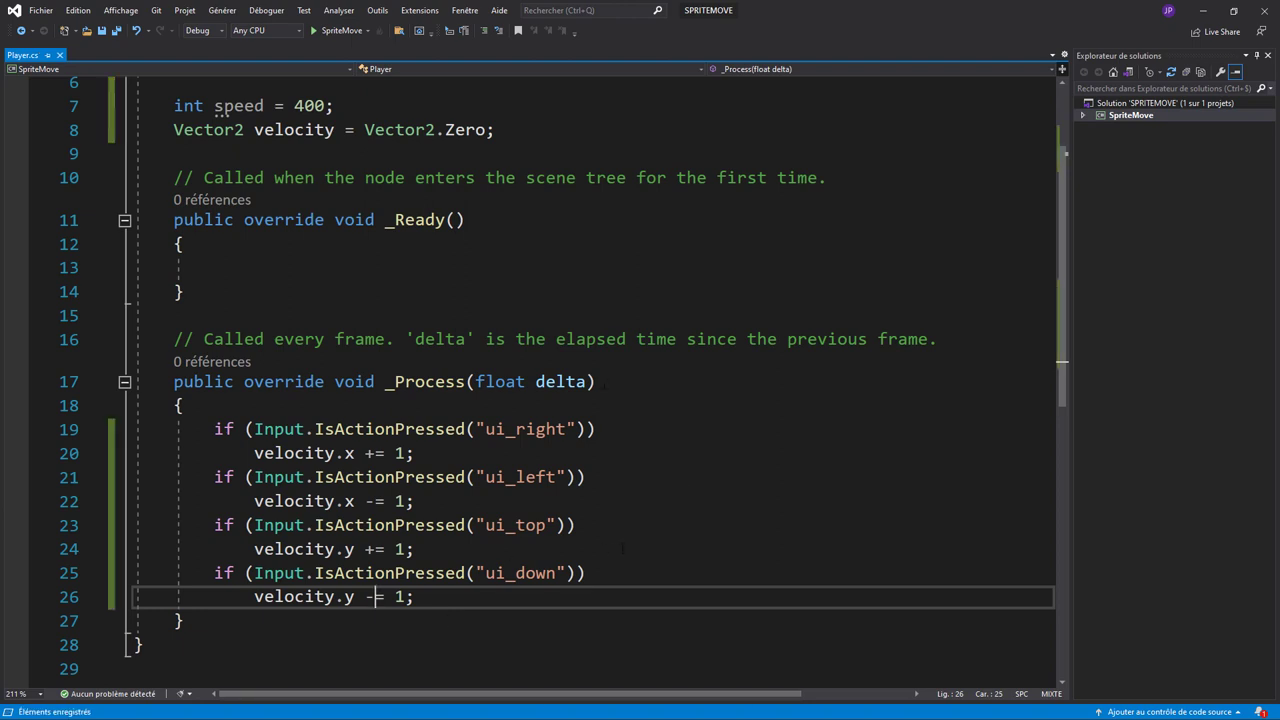
{"action": "scroll", "coordinate": [615, 553], "scroll_direction": "down", "scroll_amount": 2}
{"action": "scroll", "coordinate": [608, 549], "scroll_direction": "up", "scroll_amount": 1}
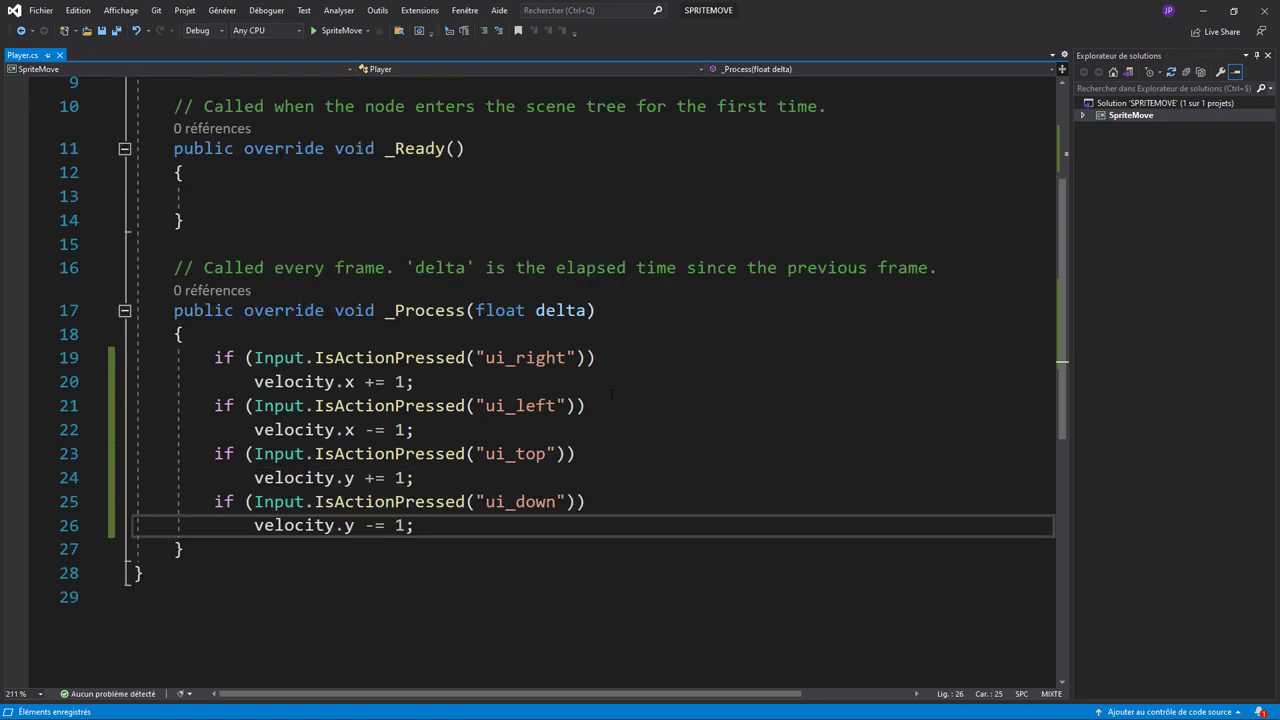
{"action": "scroll", "coordinate": [601, 545], "scroll_direction": "up", "scroll_amount": 2}
{"action": "left_click", "coordinate": [278, 201]}
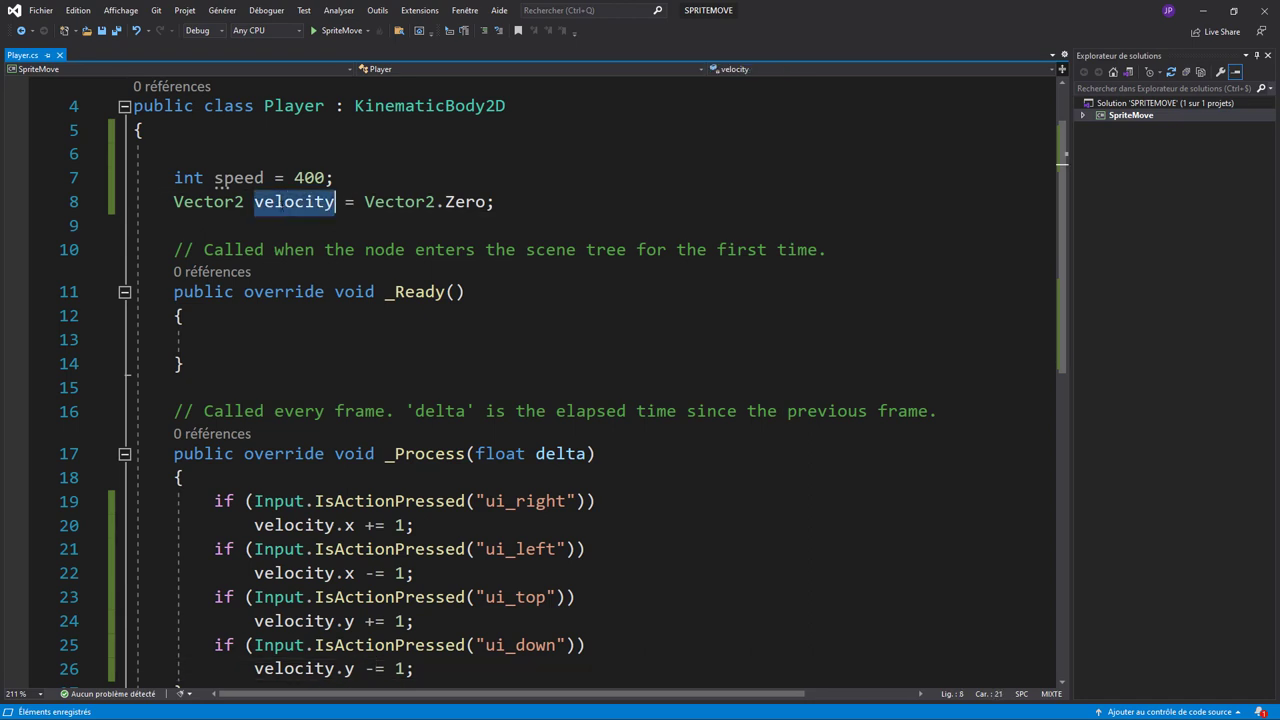
{"action": "scroll", "coordinate": [278, 201], "scroll_direction": "down", "scroll_amount": 2}
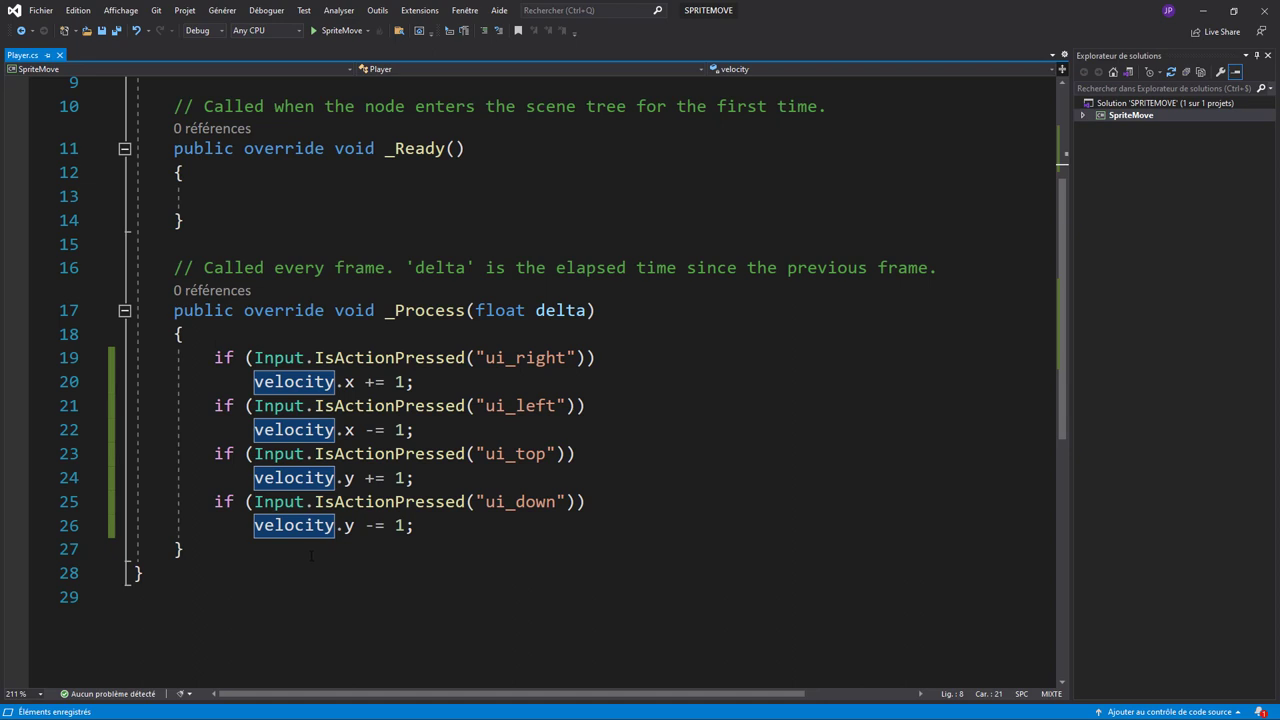
{"action": "left_click", "coordinate": [452, 536]}
{"action": "key", "text": "Return"}
{"action": "key", "text": "Return"}
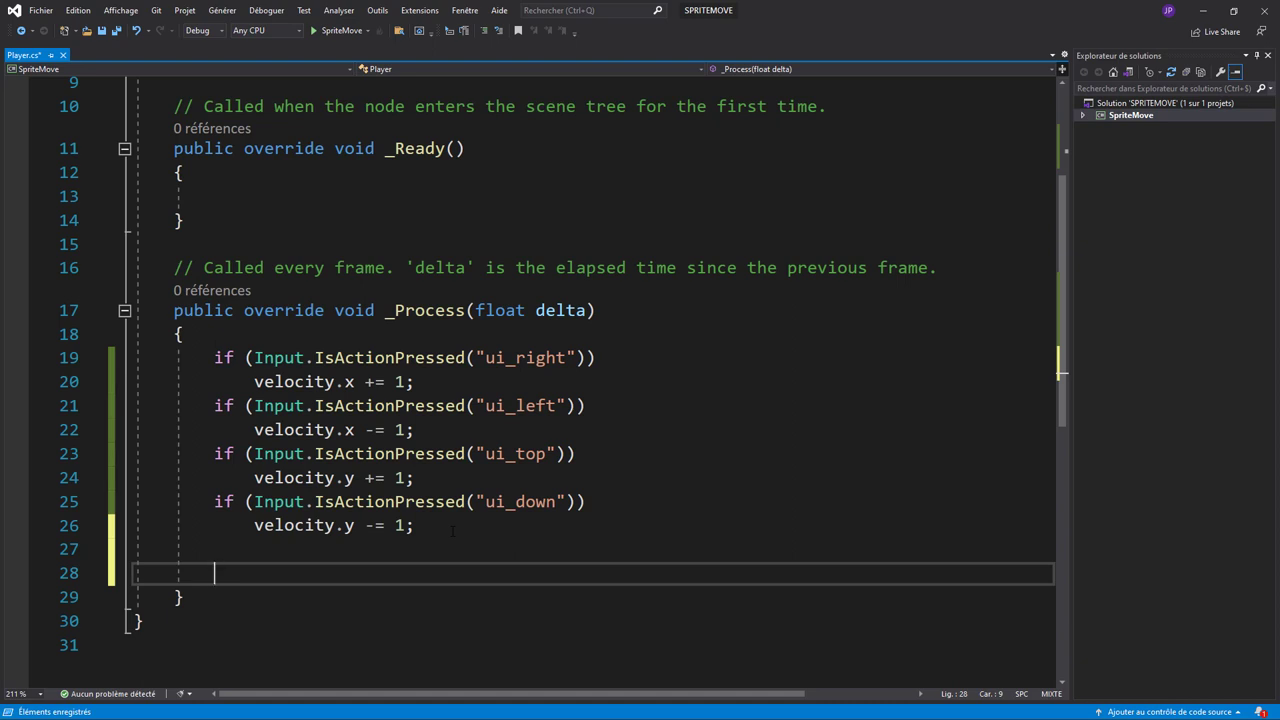
Step: Add `velocity = velocity.Normalized() * speed;` after the input checks
{"action": "type", "text": "ve"}
{"action": "key", "text": "Tab"}
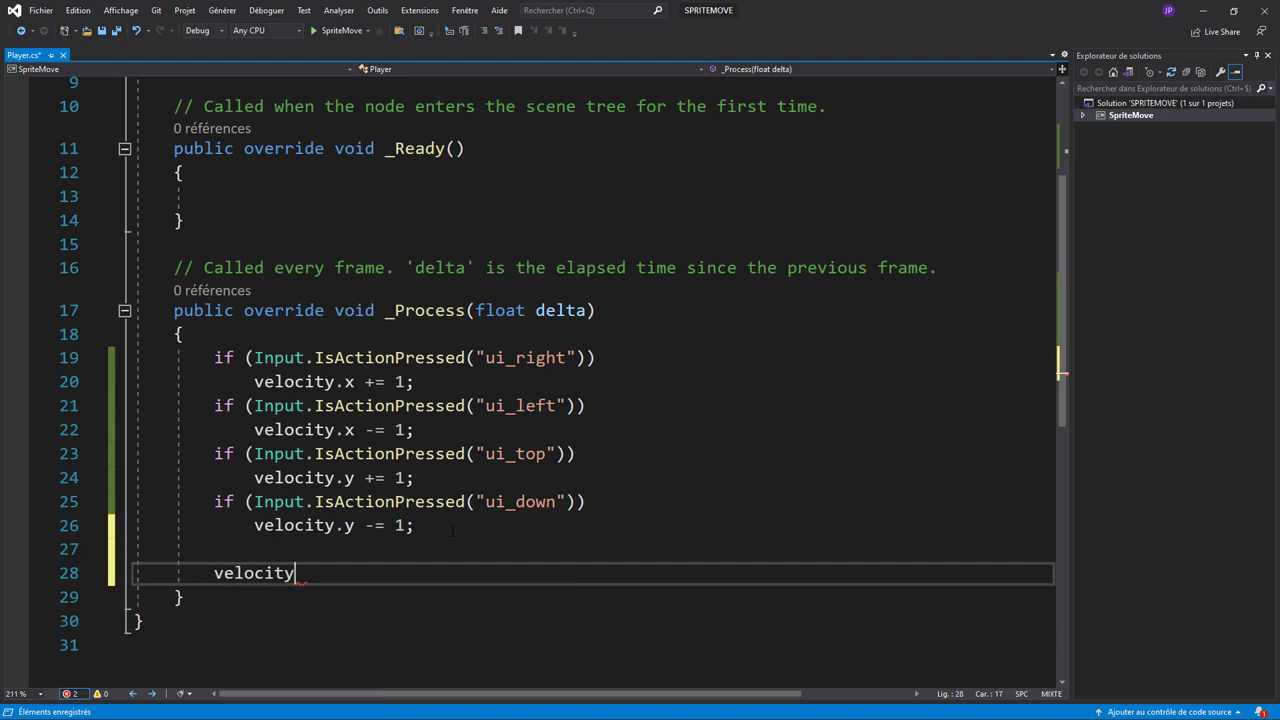
{"action": "type", "text": " = ve"}
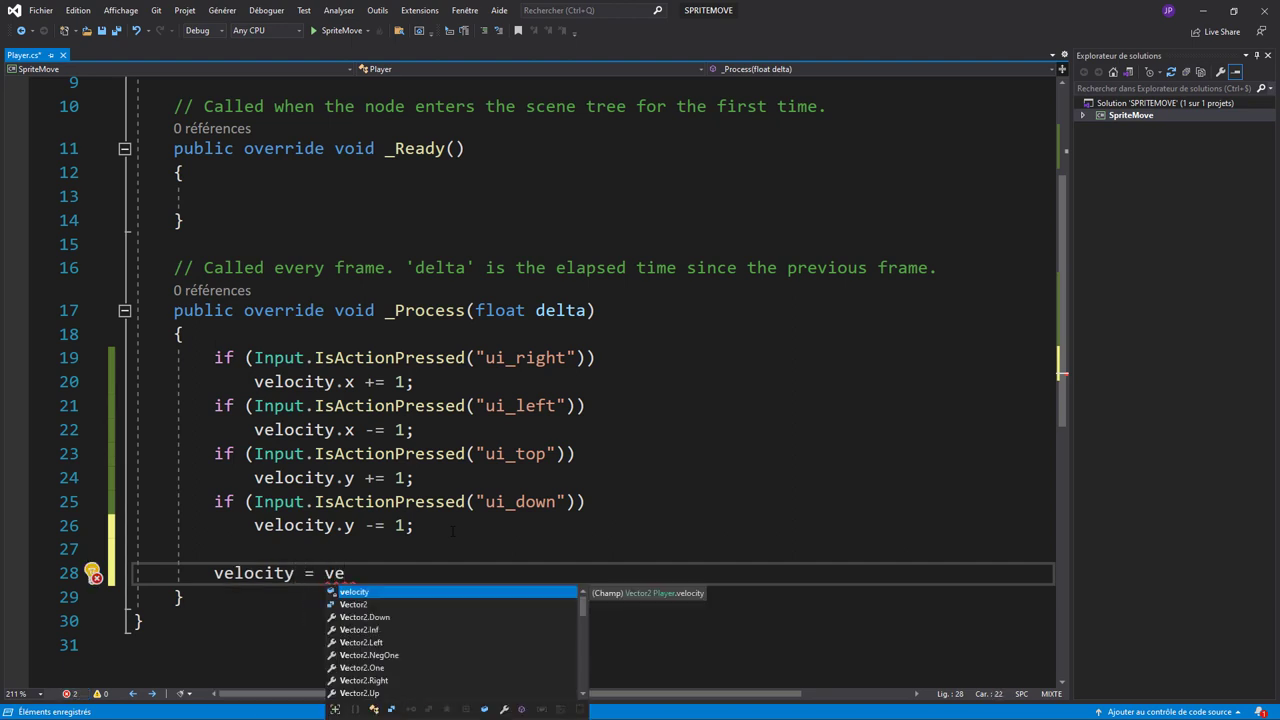
{"action": "key", "text": "Tab"}
{"action": "type", "text": ".n"}
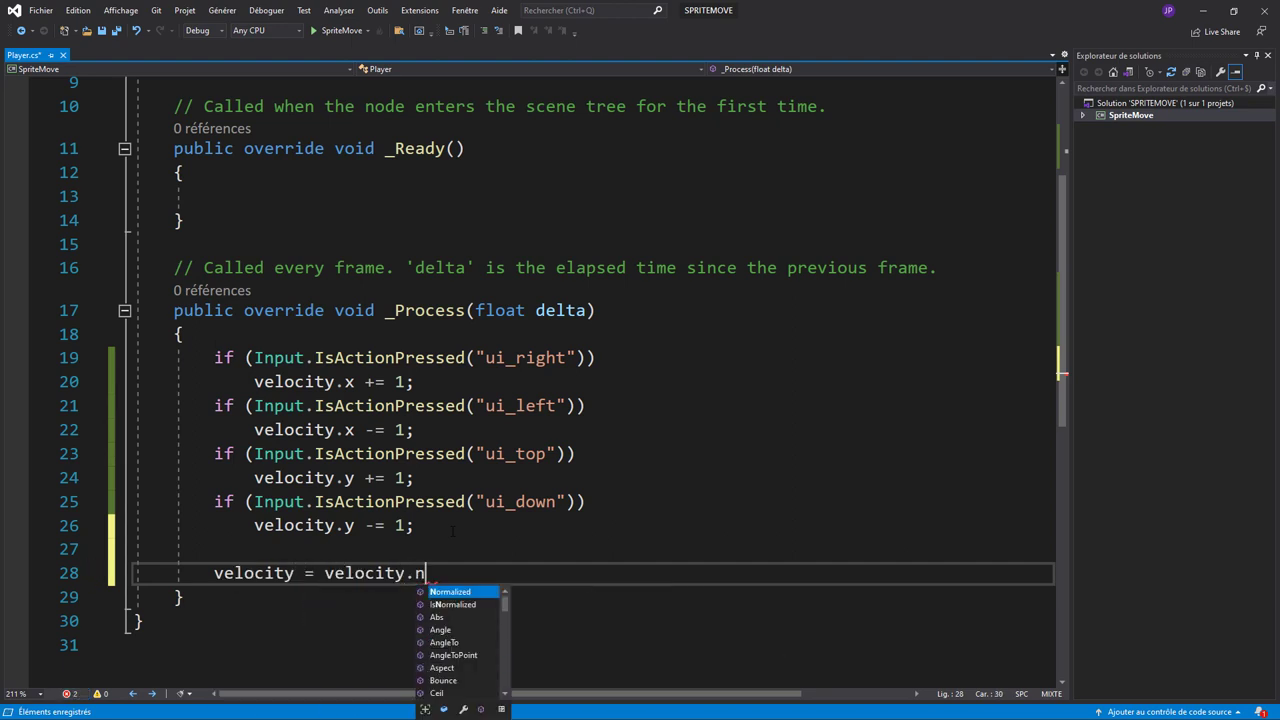
{"action": "key", "text": "Tab"}
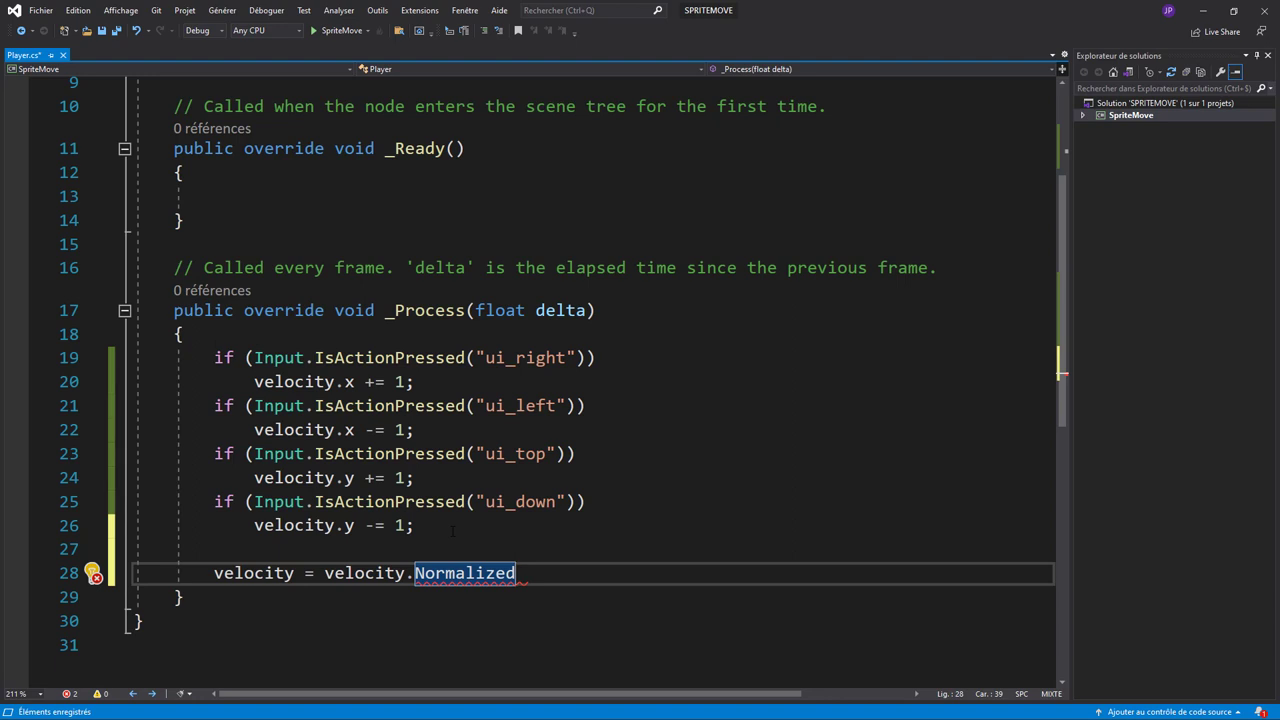
{"action": "type", "text": "()"}
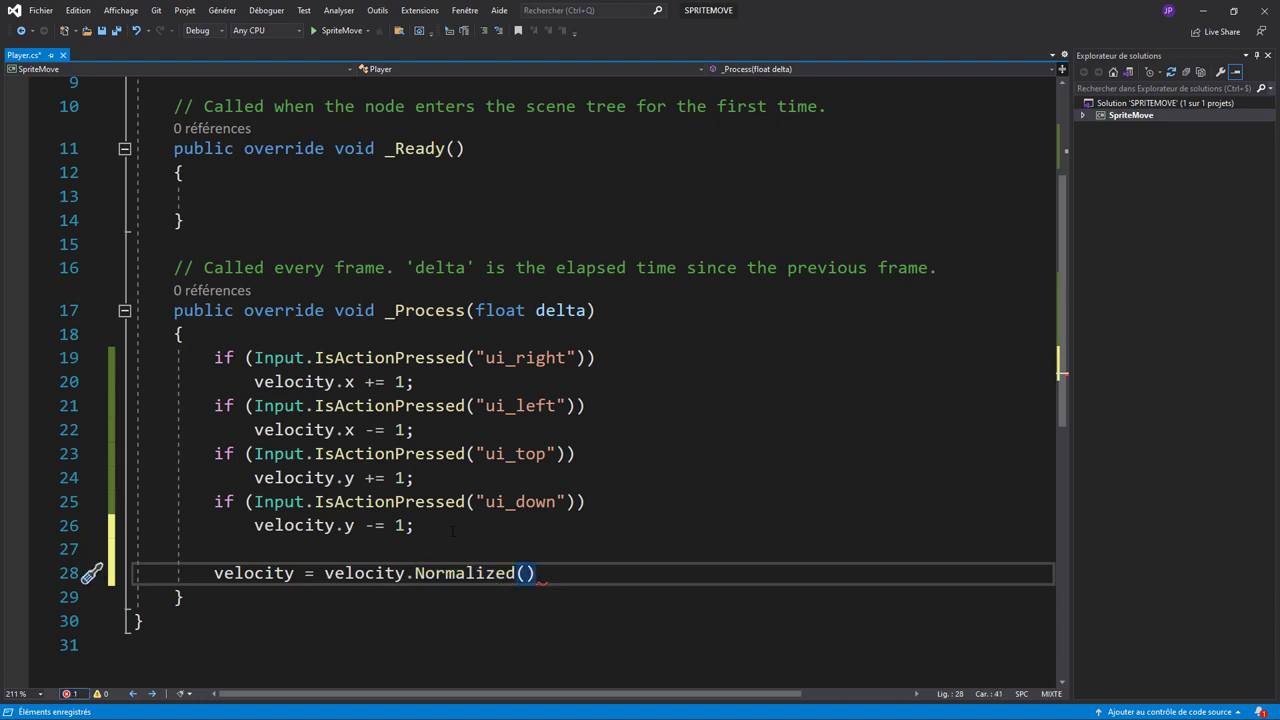
{"action": "type", "text": " * speed"}
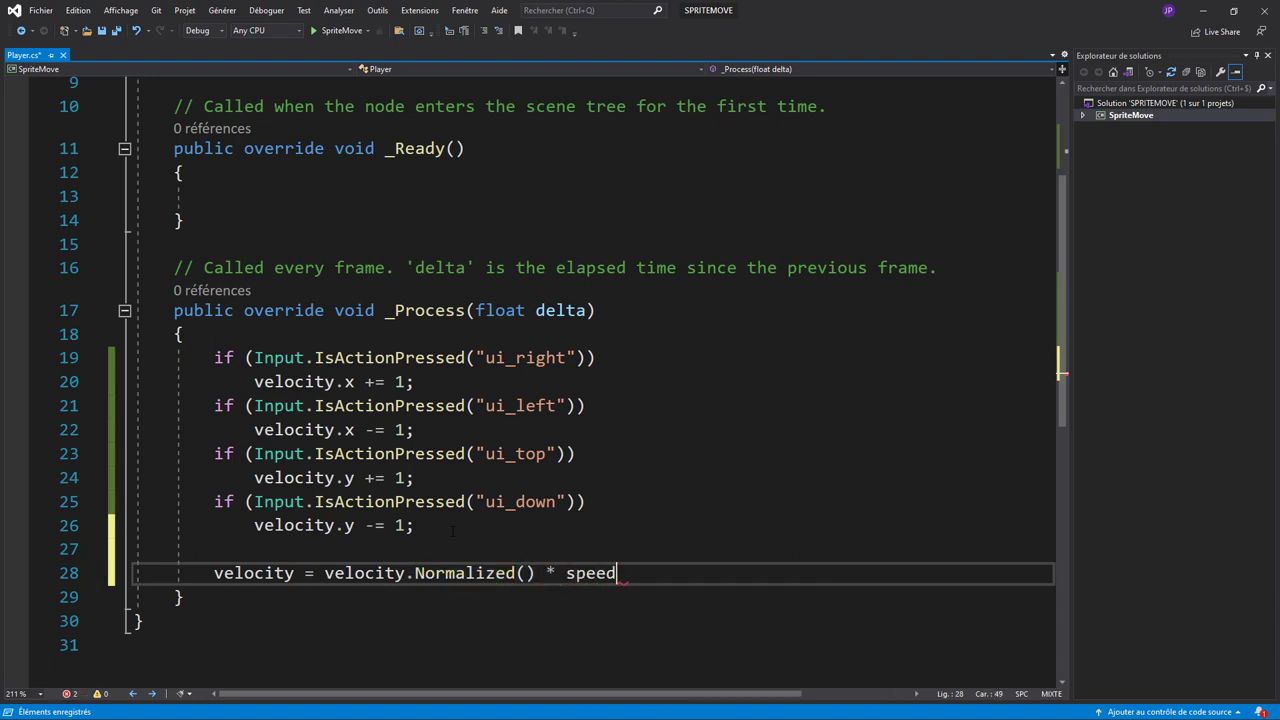
{"action": "type", "text": ";"}
{"action": "key", "text": "Return"}
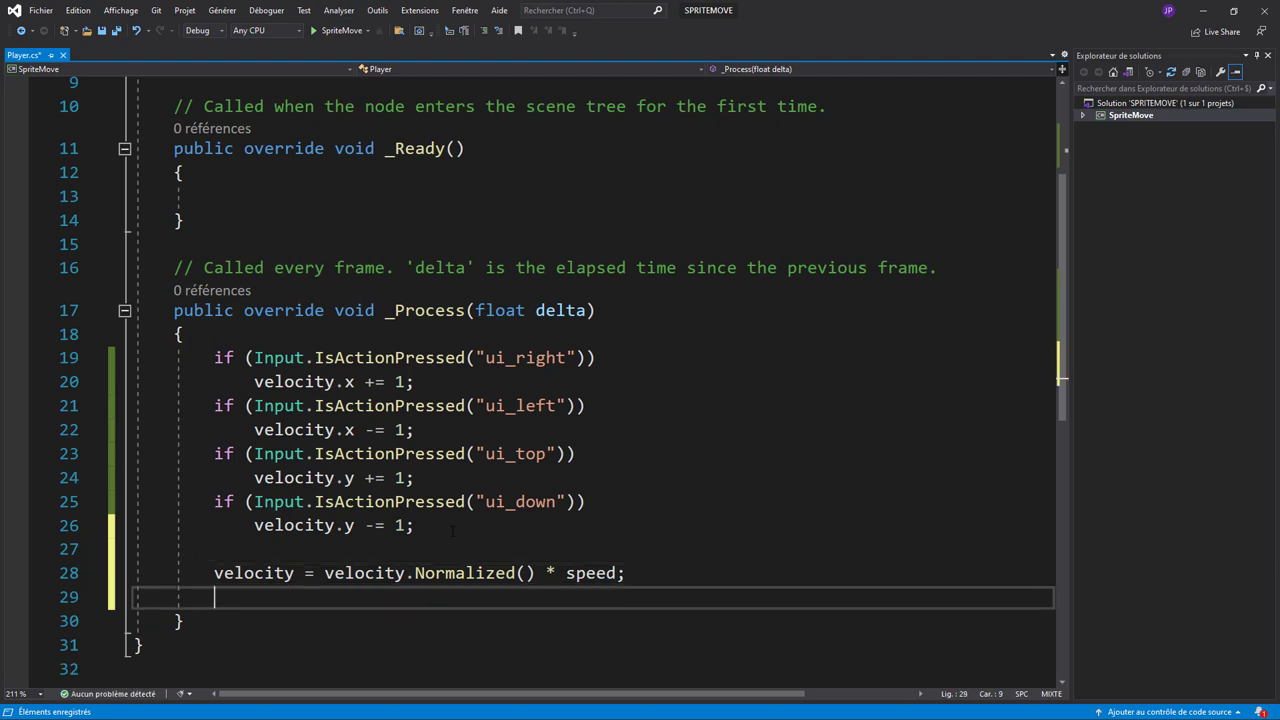
Step: Add `velocity = MoveAndSlide(velocity);` and save Player.cs
{"action": "type", "text": "velo"}
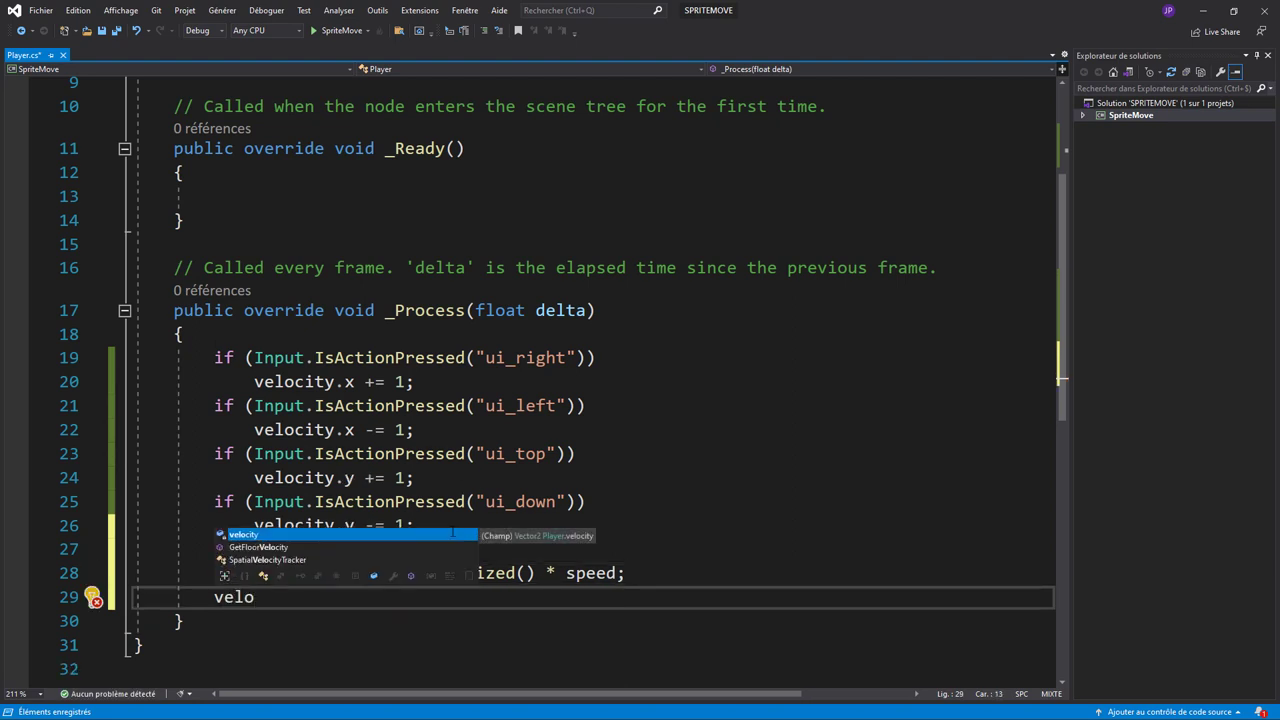
{"action": "key", "text": "Tab"}
{"action": "type", "text": "= mo"}
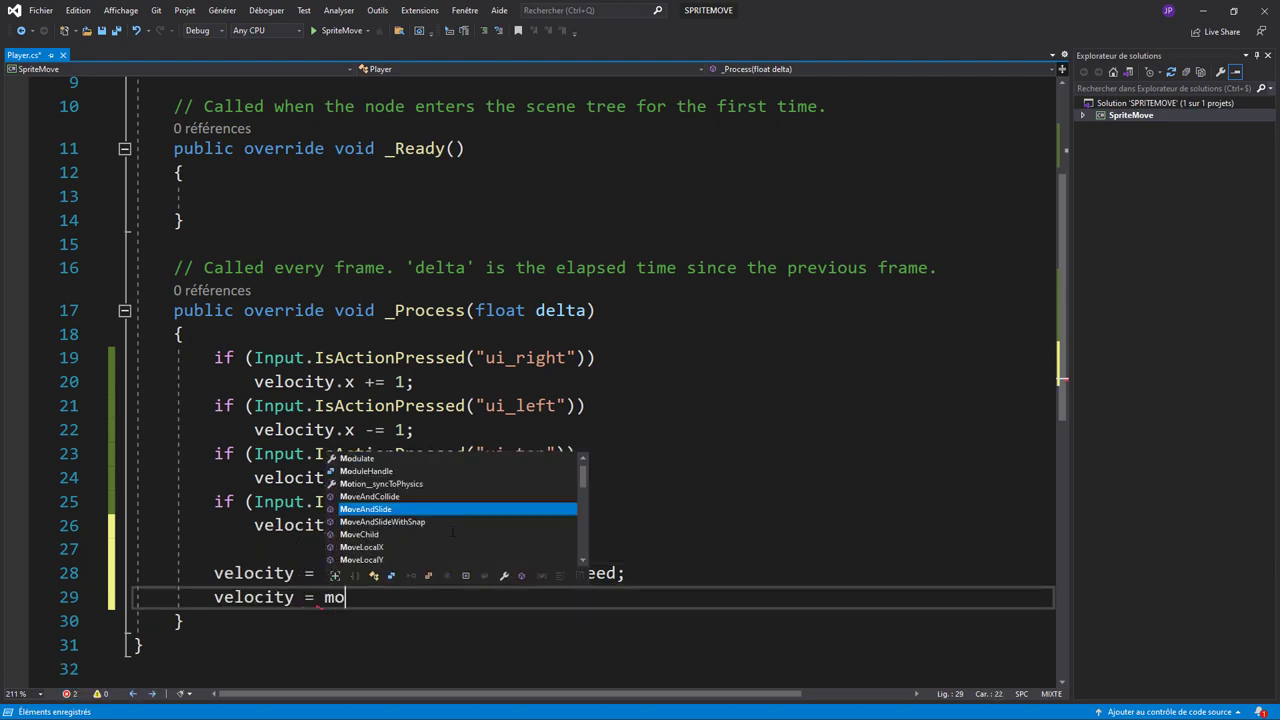
{"action": "type", "text": "ve"}
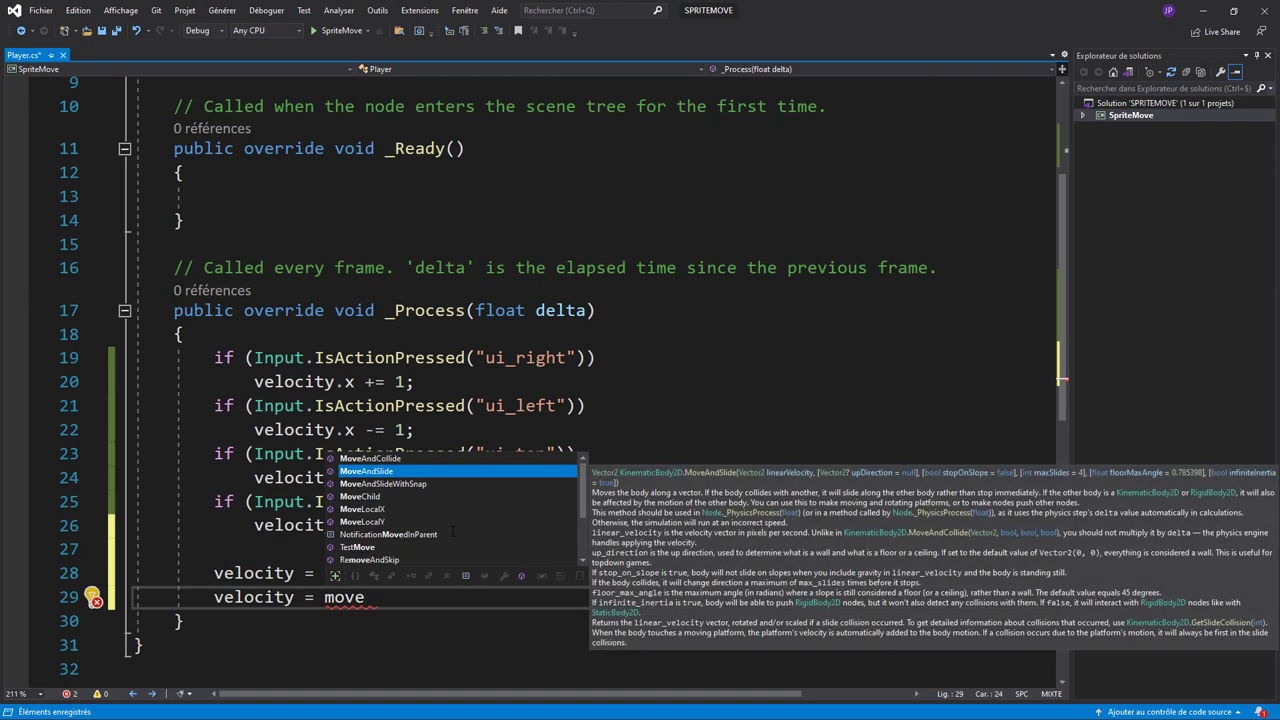
{"action": "key", "text": "Tab"}
{"action": "type", "text": "("}
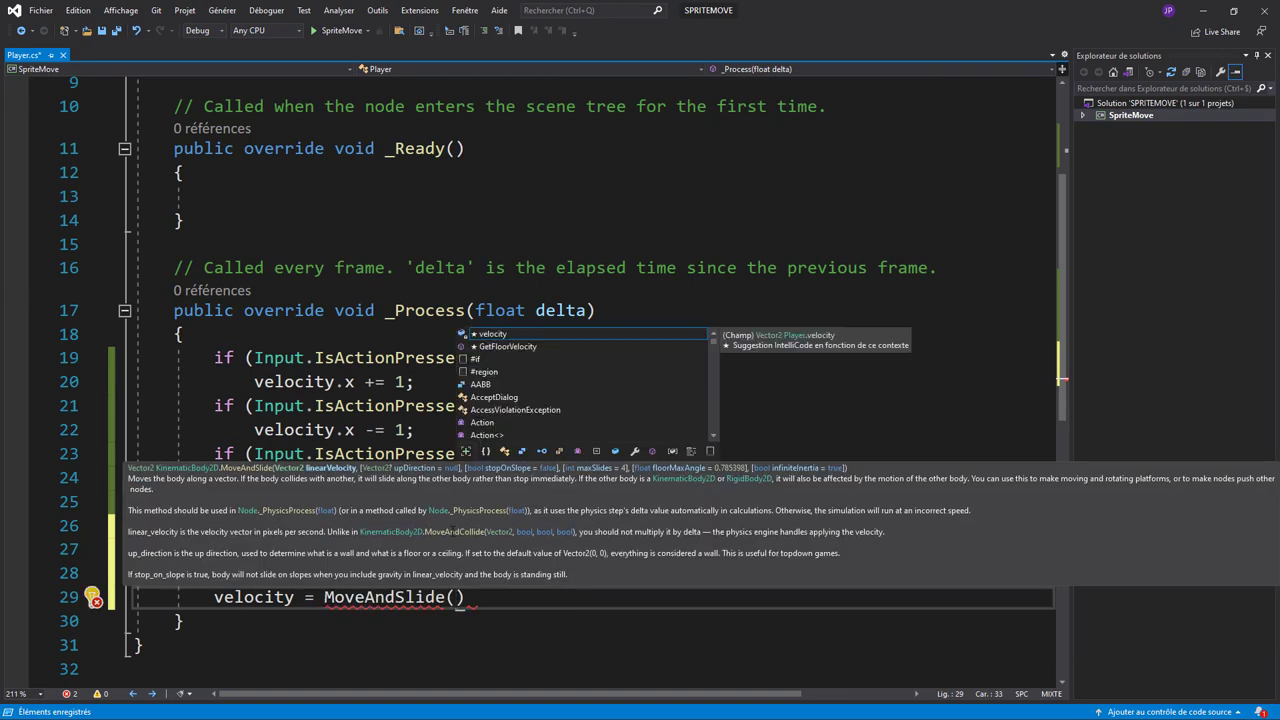
{"action": "type", "text": "ve"}
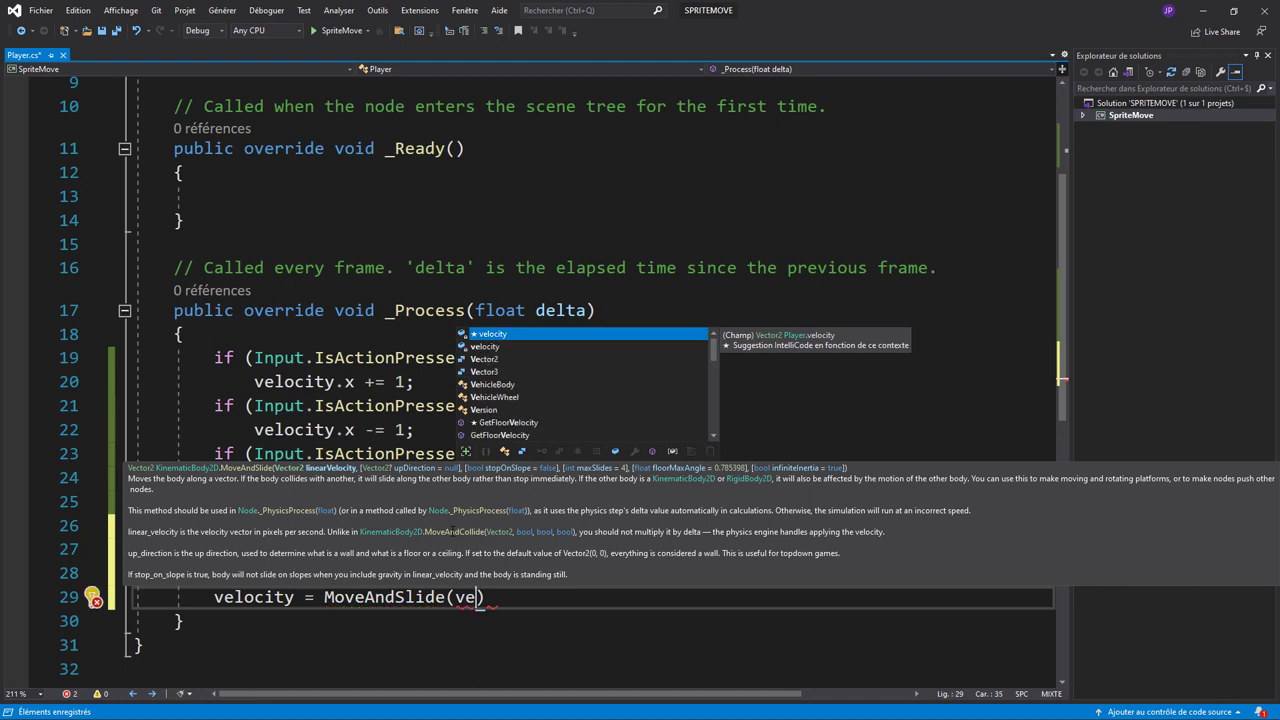
{"action": "key", "text": "Tab"}
{"action": "type", "text": ")"}
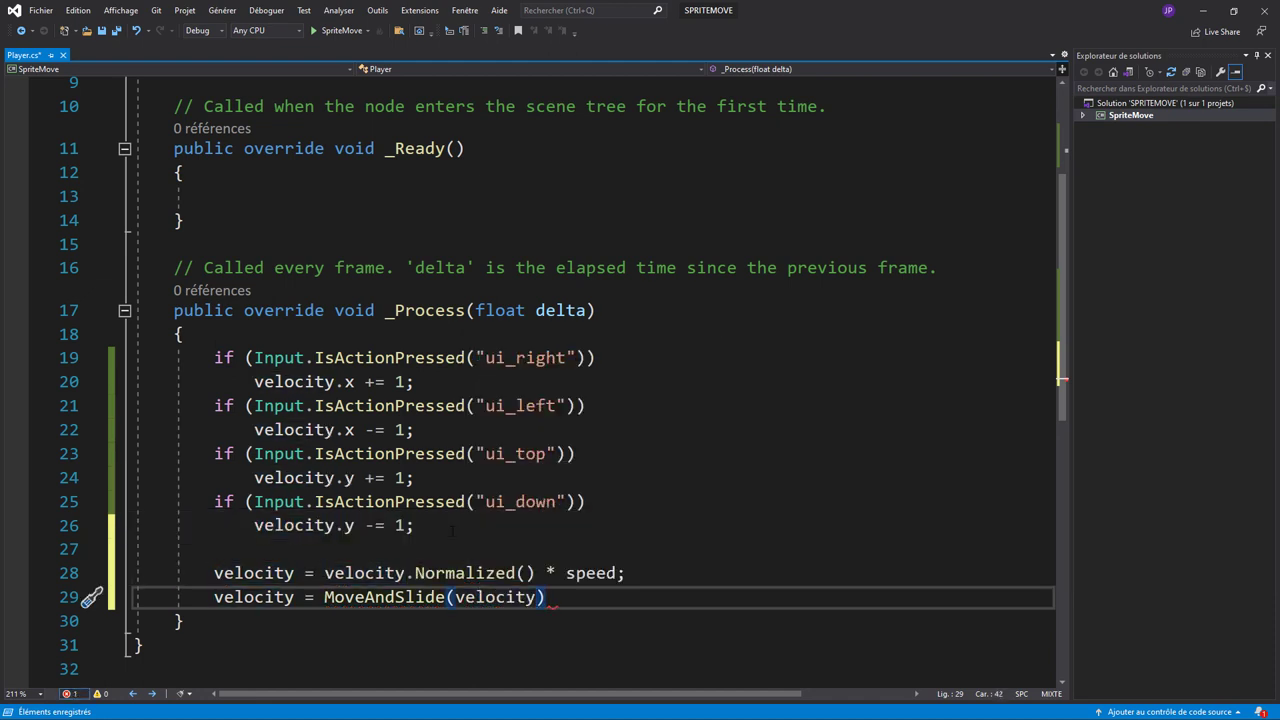
{"action": "type", "text": ";"}
{"action": "key", "text": "ctrl+s"}
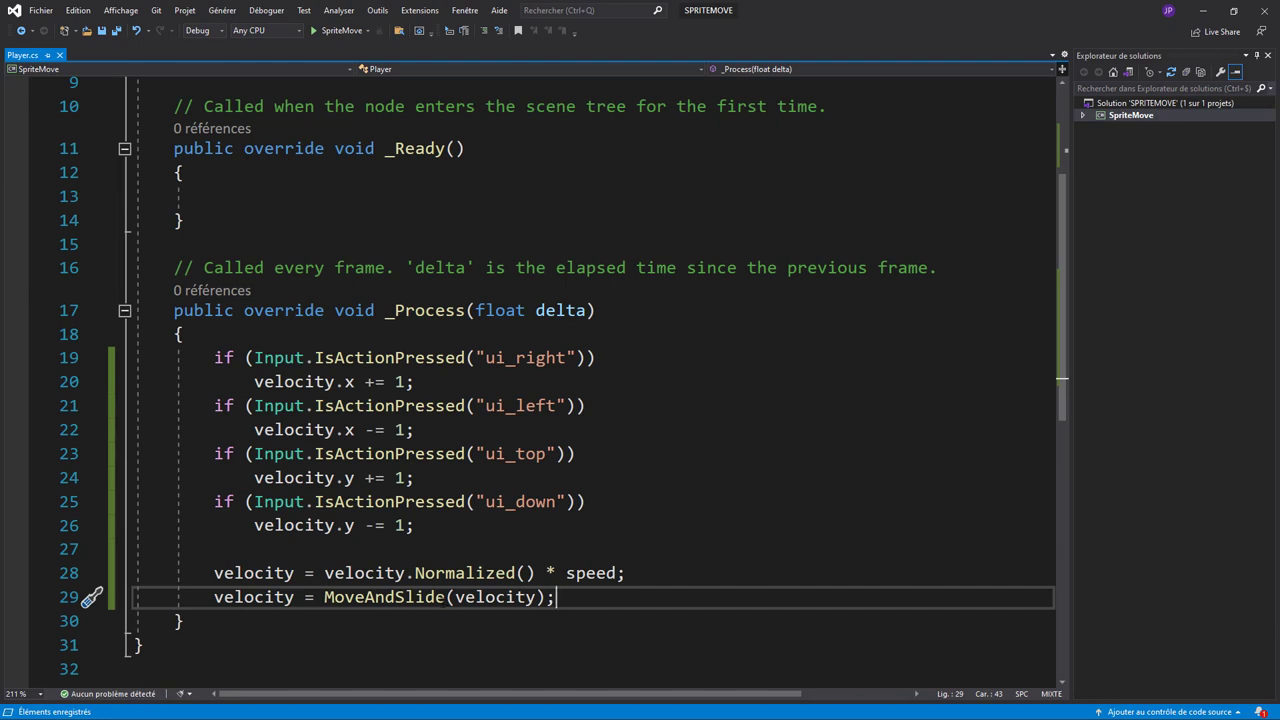
{"action": "double_click", "coordinate": [256, 597]}
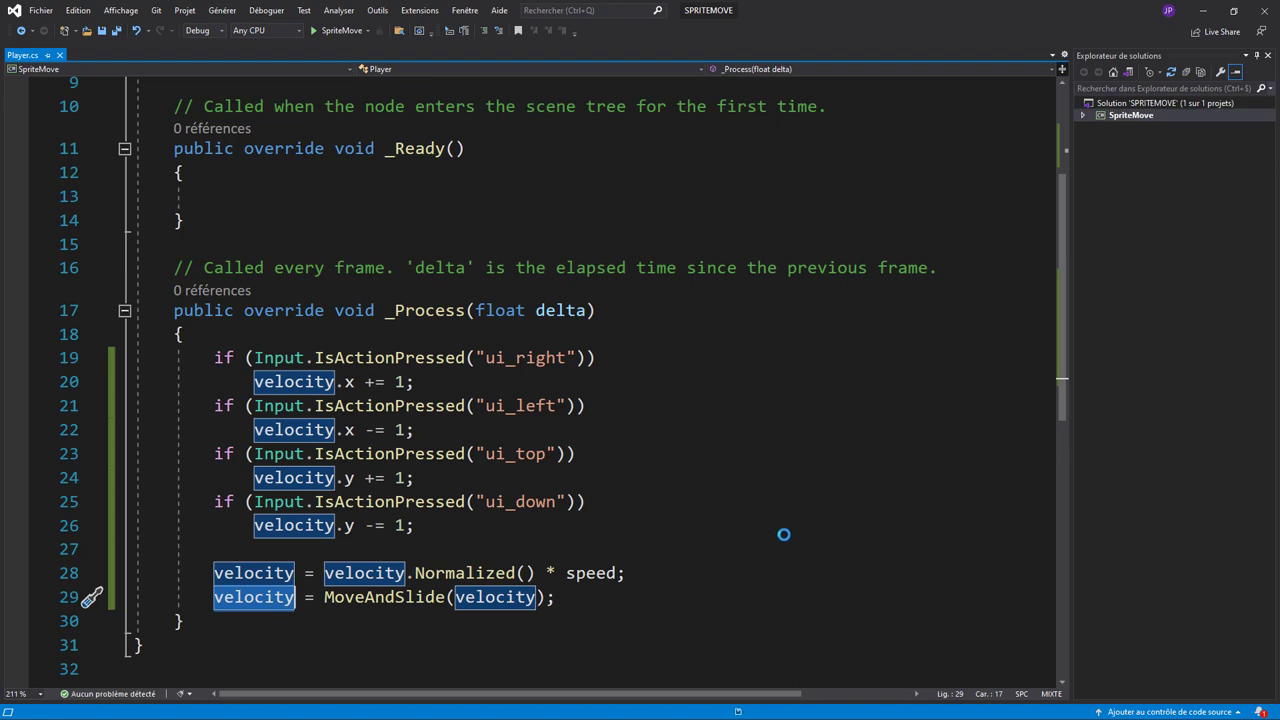
Step: Run the SpriteMove game twice from Godot, stop it, and return to Player.cs
{"action": "left_click", "coordinate": [1205, 15]}
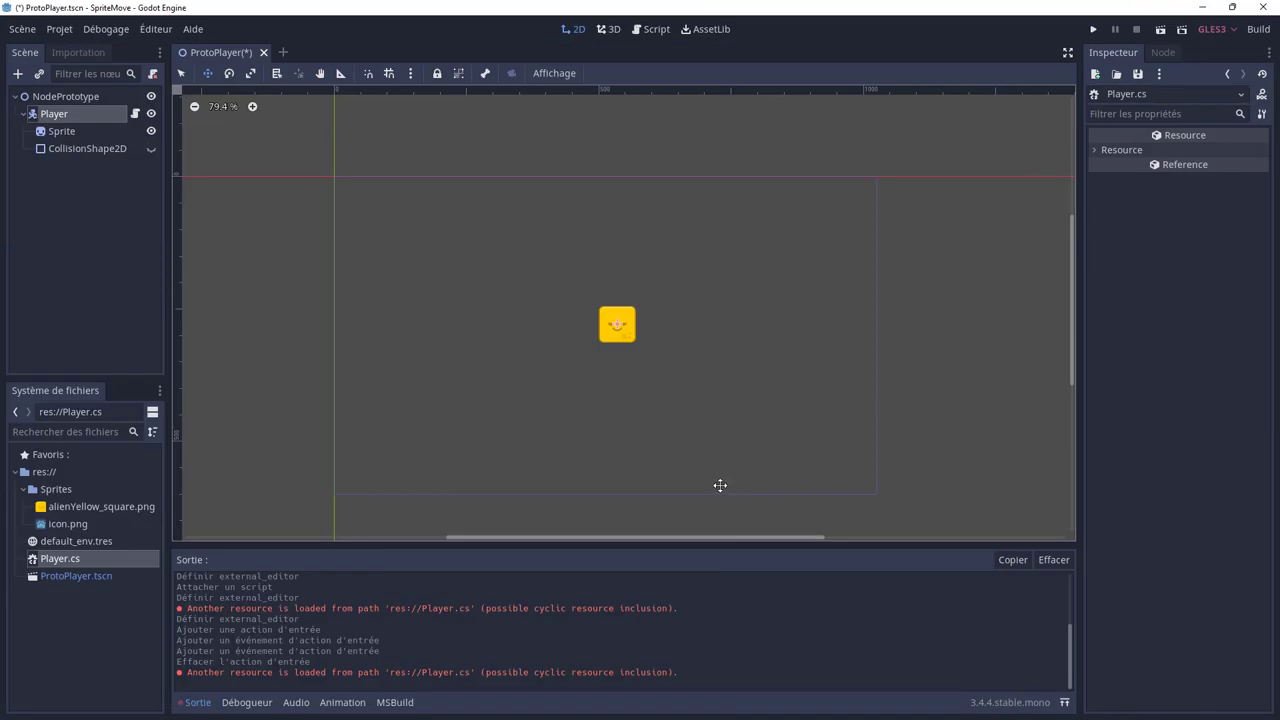
{"action": "left_click", "coordinate": [1093, 31]}
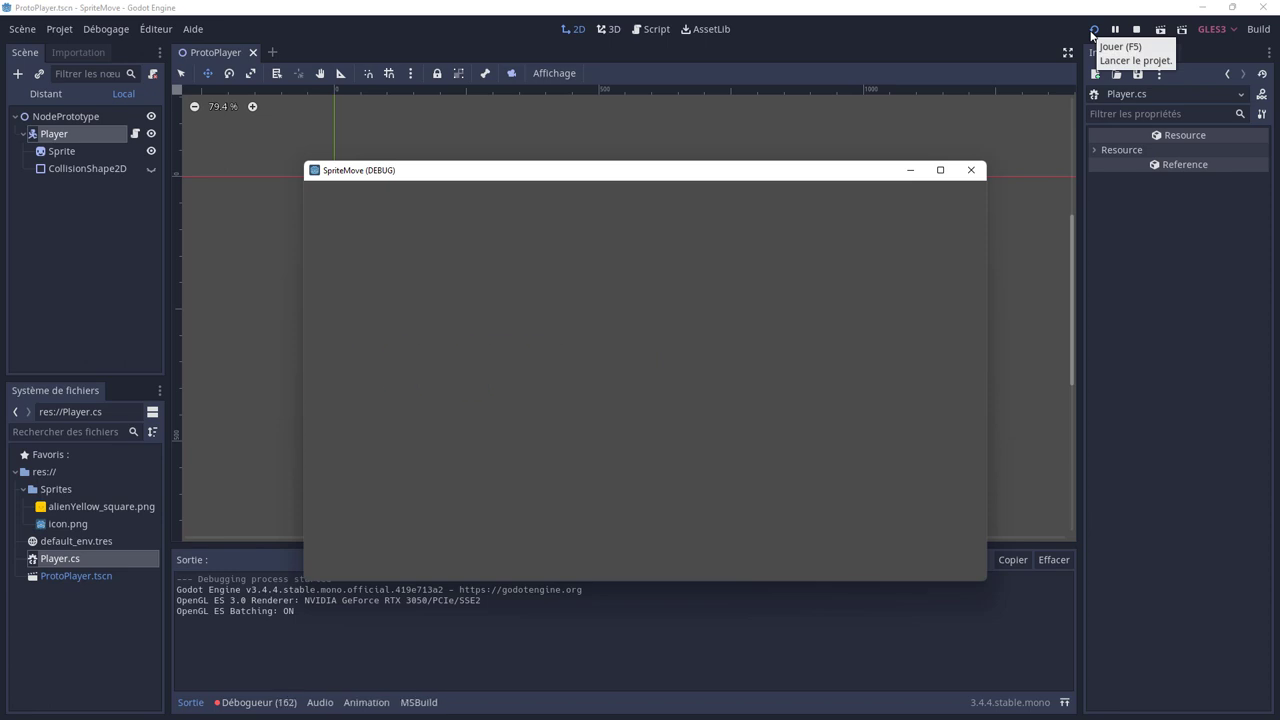
{"action": "left_click", "coordinate": [1097, 32]}
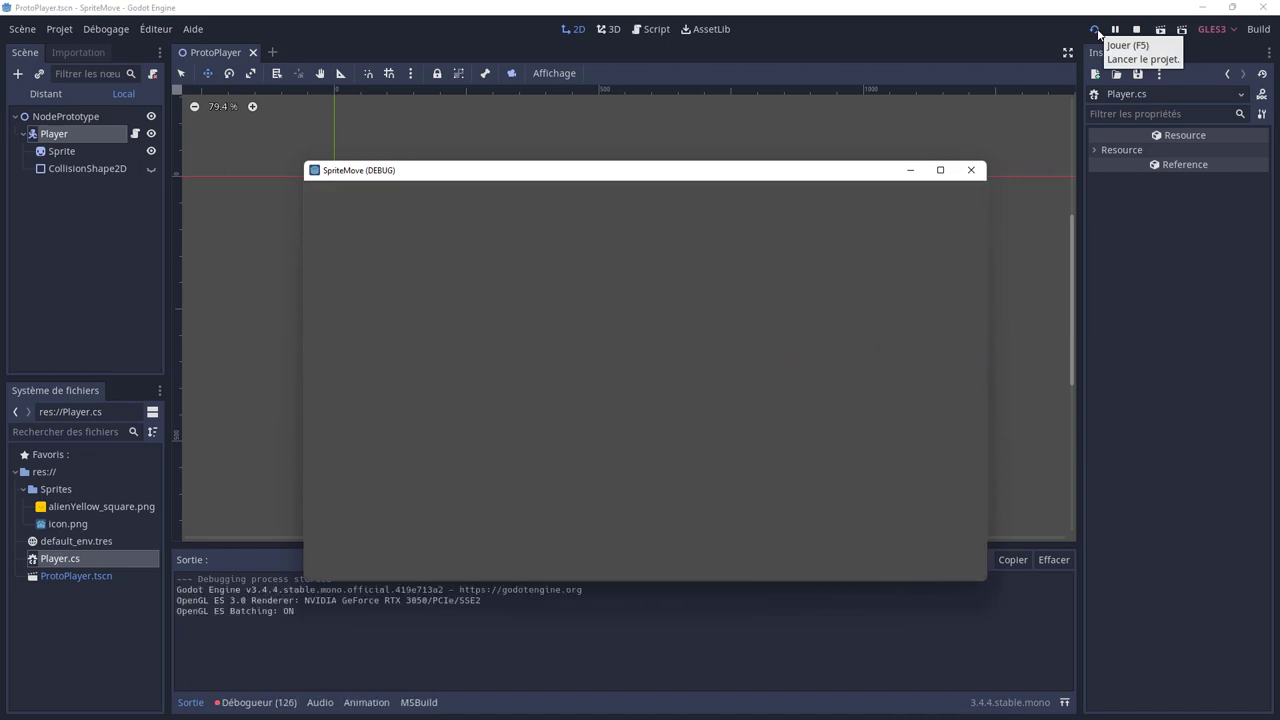
{"action": "left_click", "coordinate": [1136, 29]}
{"action": "key", "text": "alt+Tab"}
Step: Insert `velocity = Vector2.Zero;` as the first line of _Process
{"action": "scroll", "coordinate": [791, 326], "scroll_direction": "up", "scroll_amount": 2}
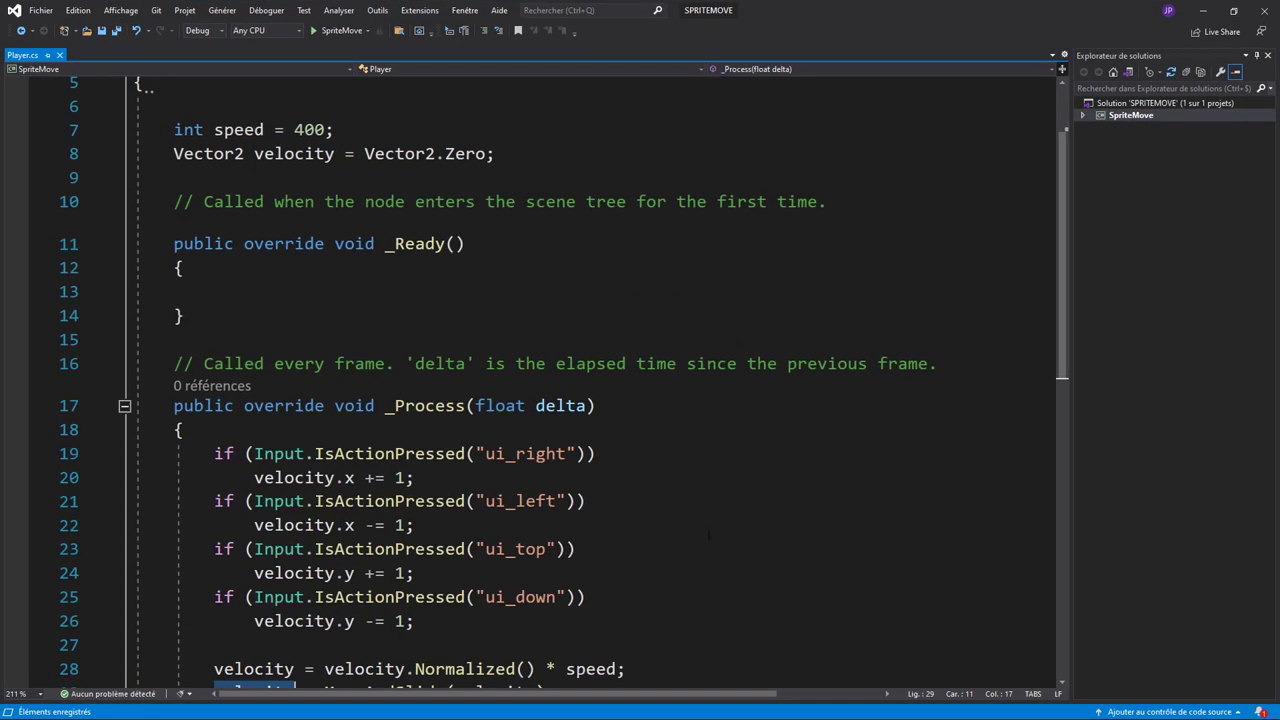
{"action": "mouse_move", "coordinate": [370, 455]}
{"action": "scroll", "coordinate": [370, 455], "scroll_direction": "down", "scroll_amount": 3}
{"action": "left_click", "coordinate": [285, 215]}
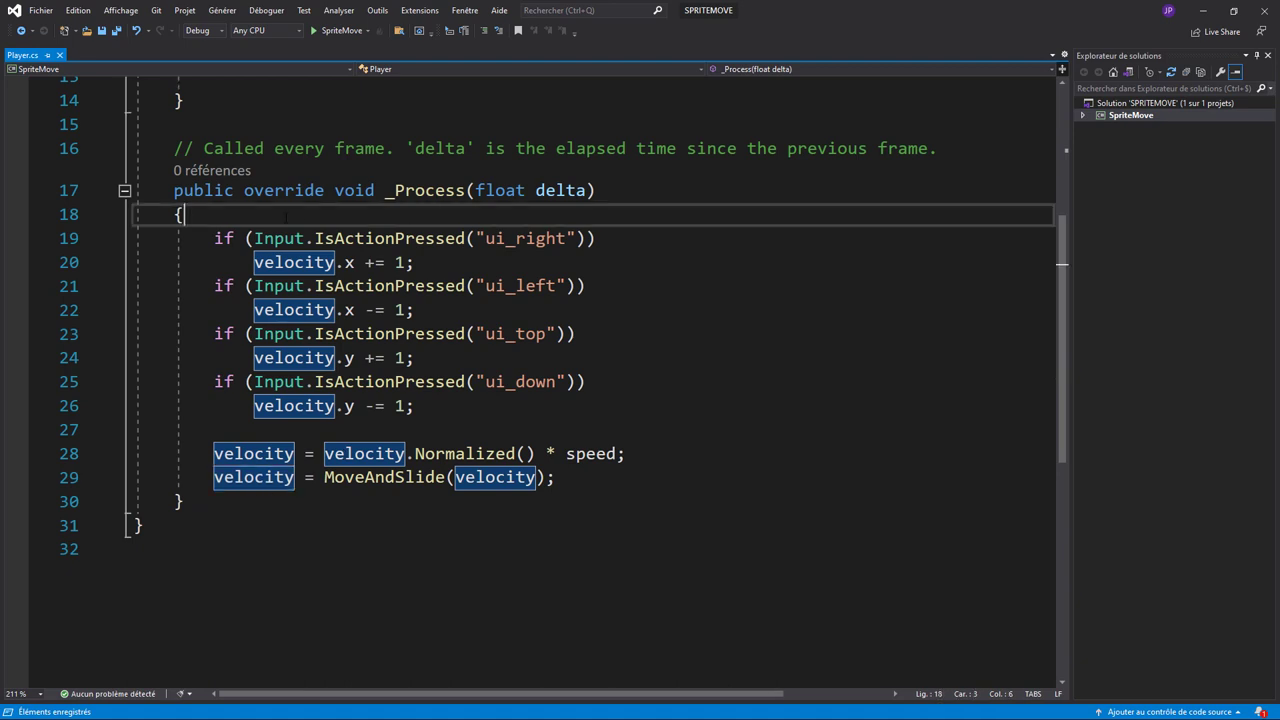
{"action": "key", "text": "Return"}
{"action": "key", "text": "Return"}
{"action": "key", "text": "Up"}
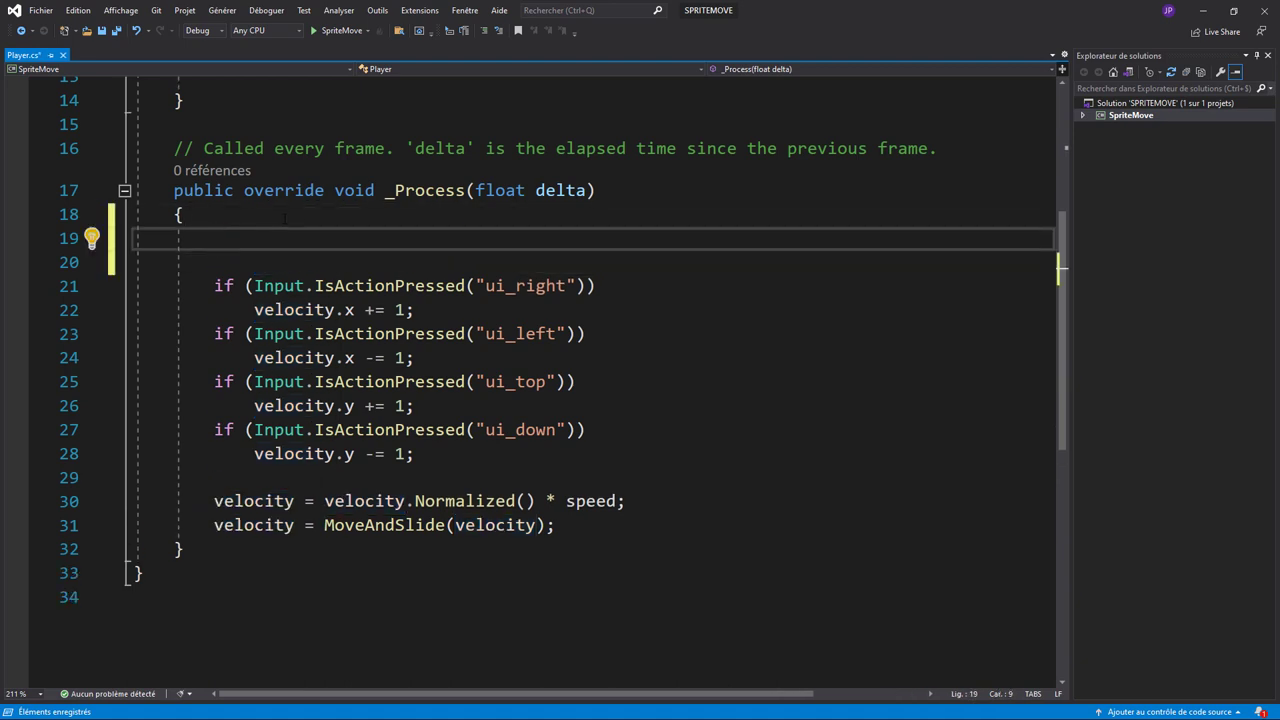
{"action": "type", "text": "velocity"}
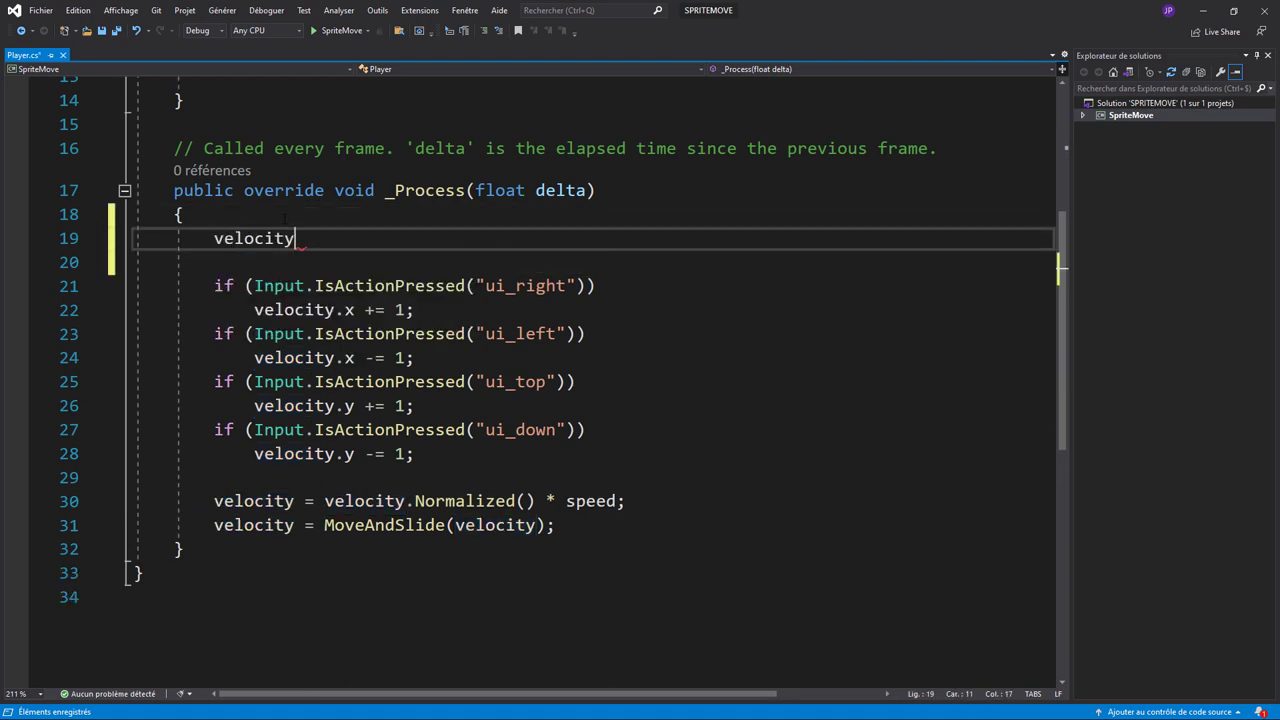
{"action": "type", "text": " = Vector2."}
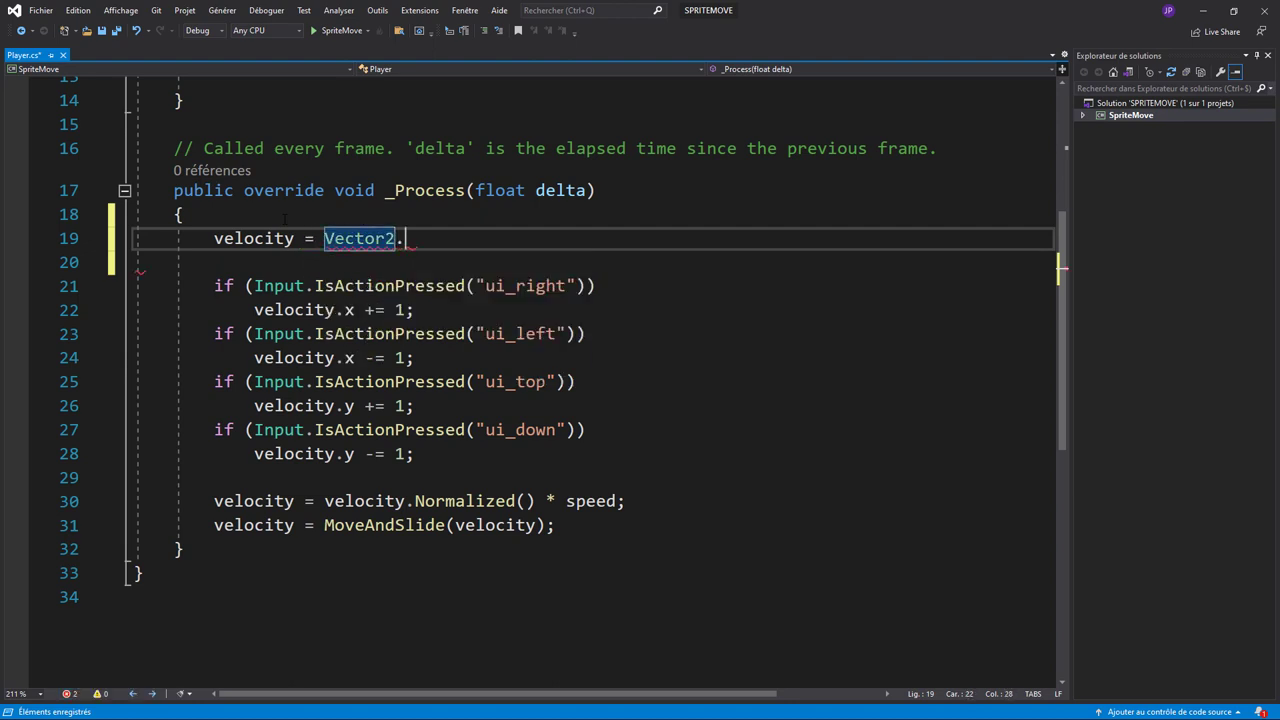
{"action": "type", "text": "zero"}
{"action": "key", "text": "Tab"}
{"action": "type", "text": ";"}
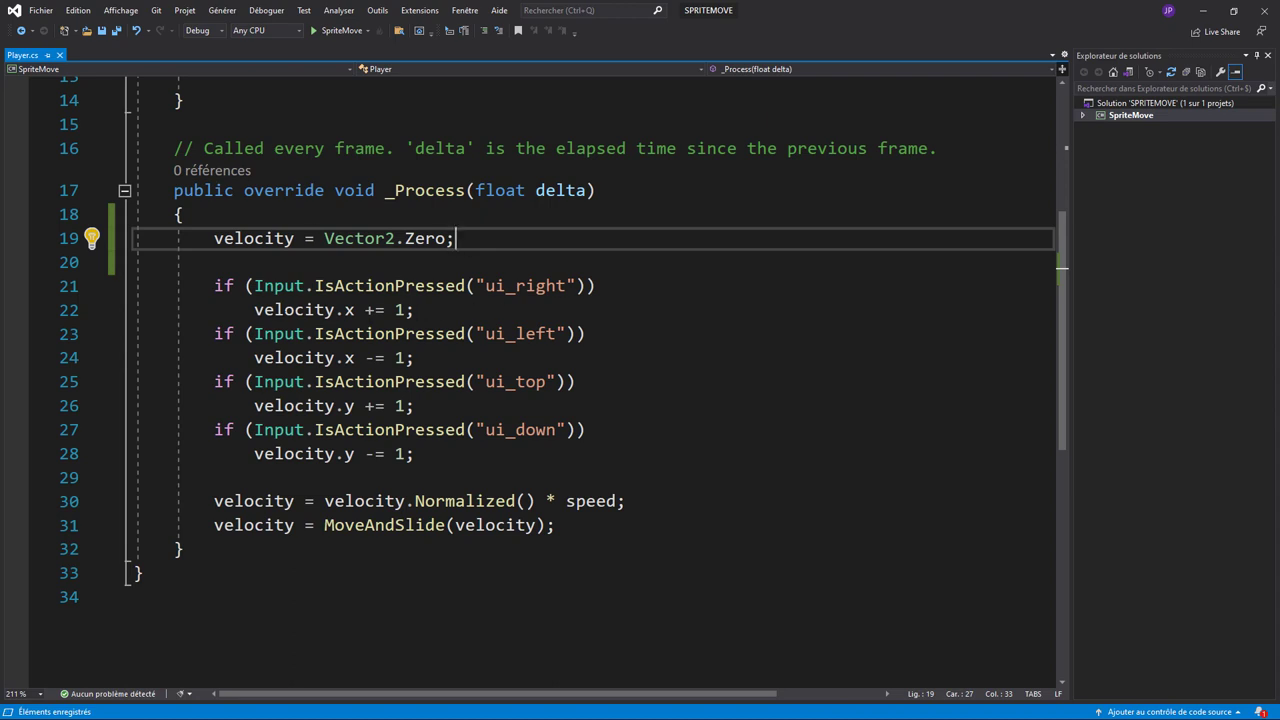
{"action": "left_click_drag", "start_coordinate": [254, 310], "coordinate": [415, 310]}
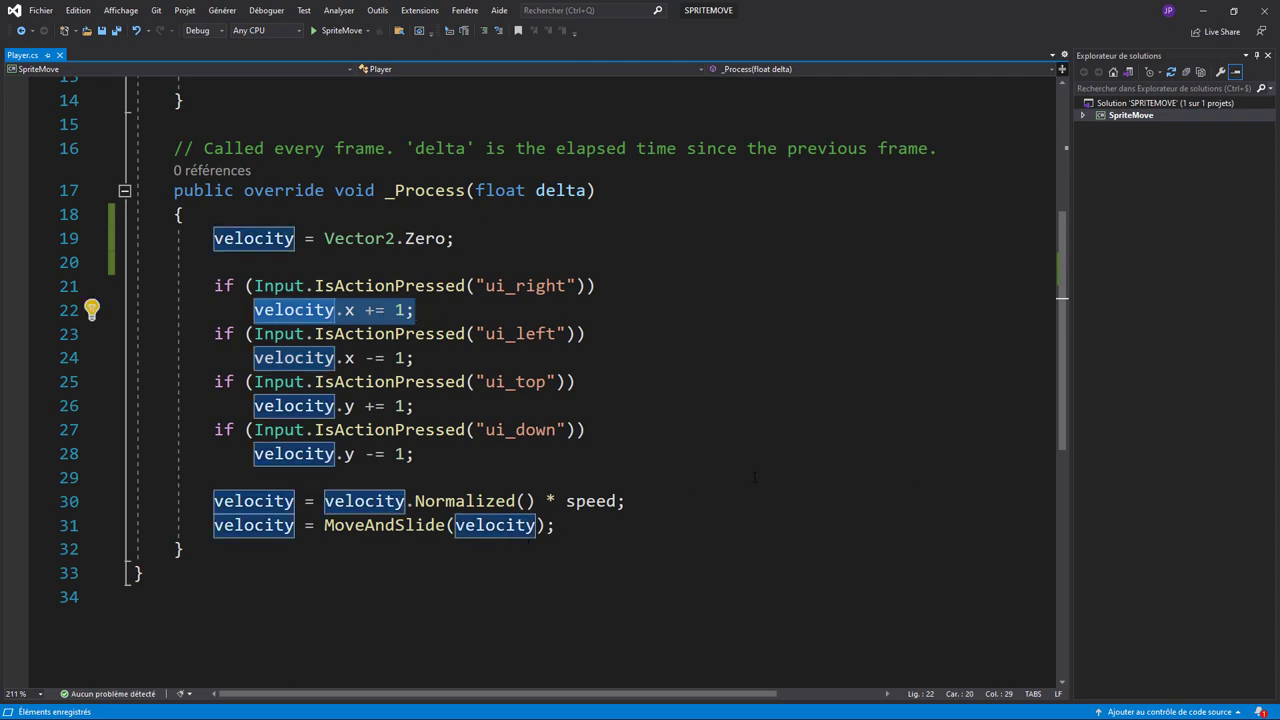
Step: Run SpriteMove from Godot to confirm the yellow sprite stays visible, then stop and return to Player.cs
{"action": "left_click", "coordinate": [1203, 10]}
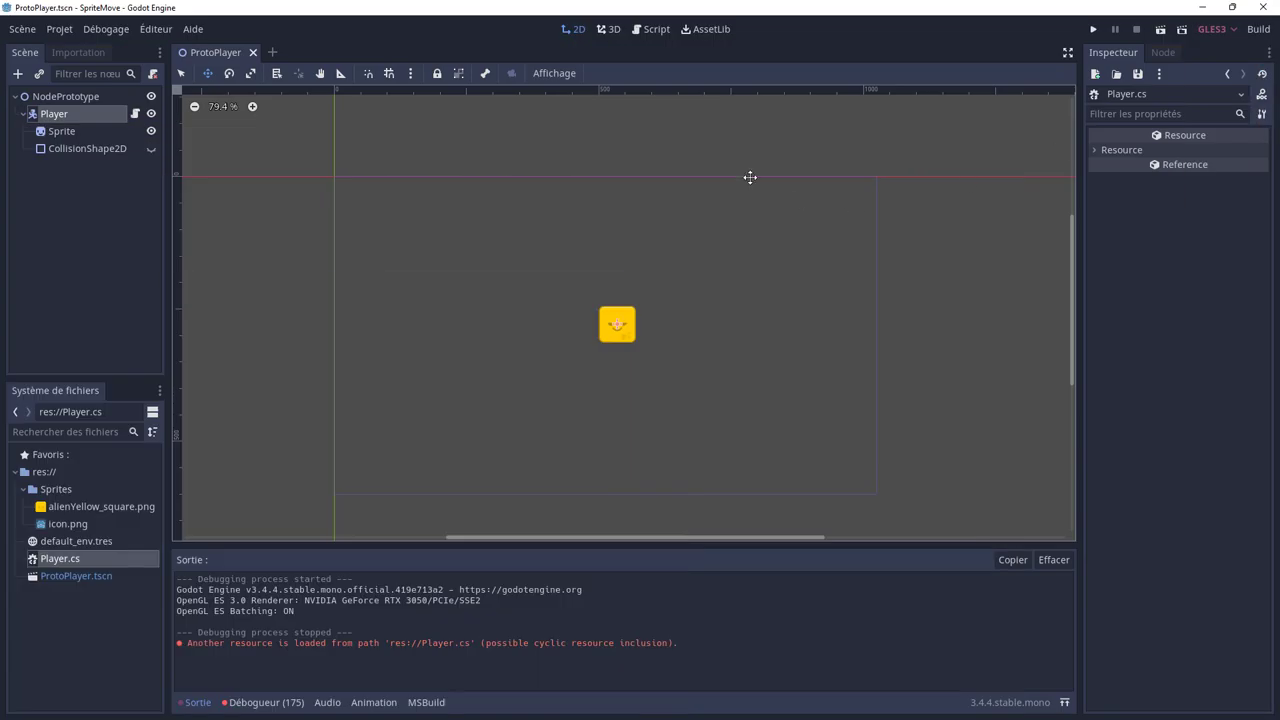
{"action": "left_click", "coordinate": [1094, 31]}
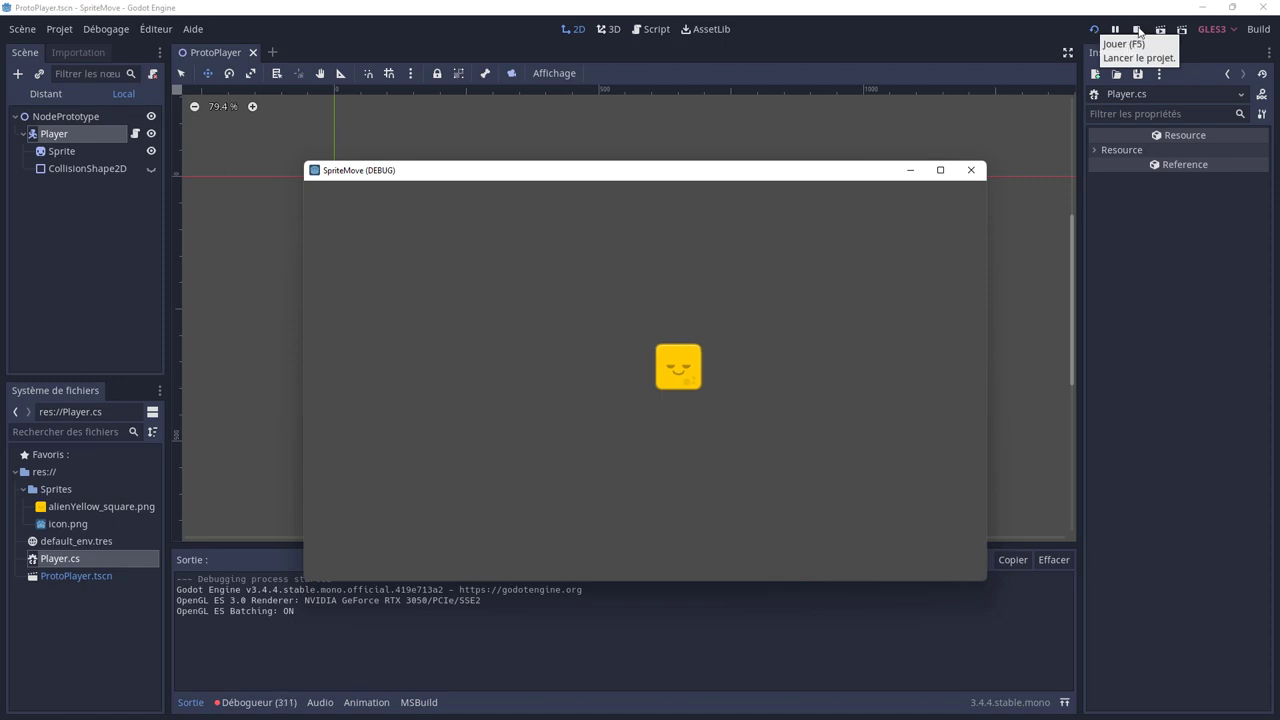
{"action": "left_click", "coordinate": [1137, 30]}
{"action": "key", "text": "alt+Tab"}
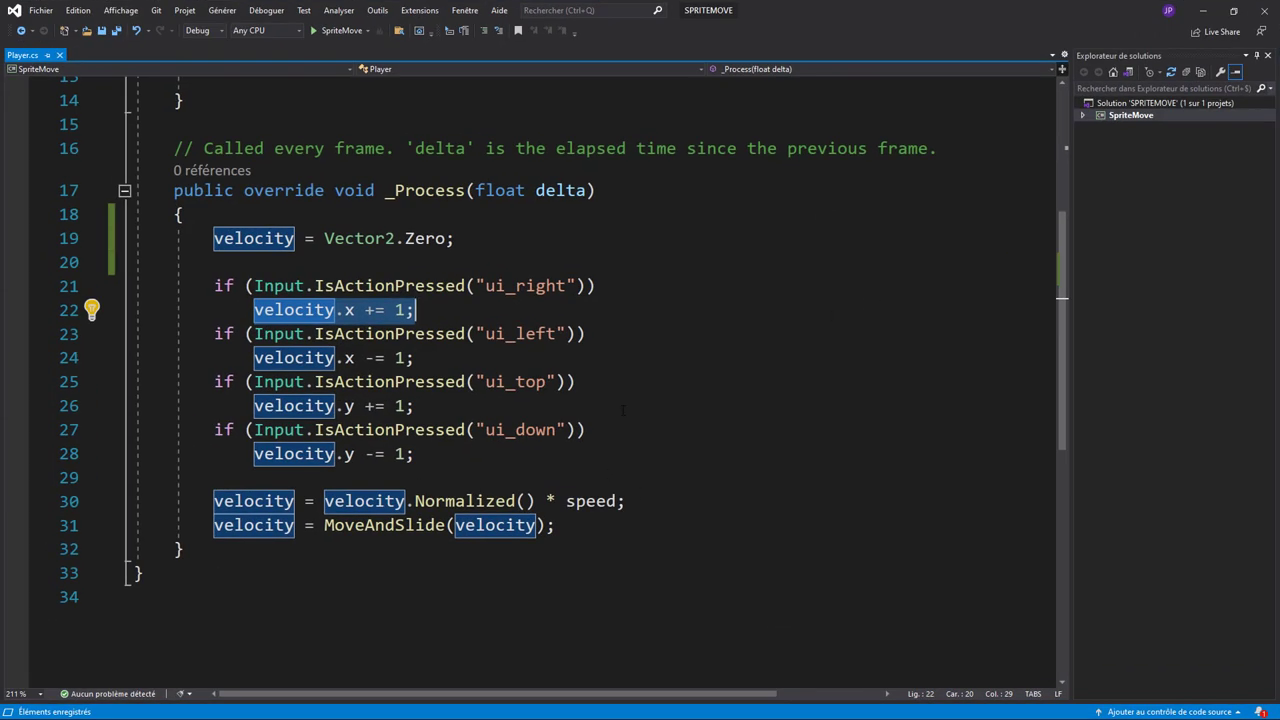
Step: Rename ui_top to ui_up, save, and test-run the game in Godot
{"action": "double_click", "coordinate": [522, 382]}
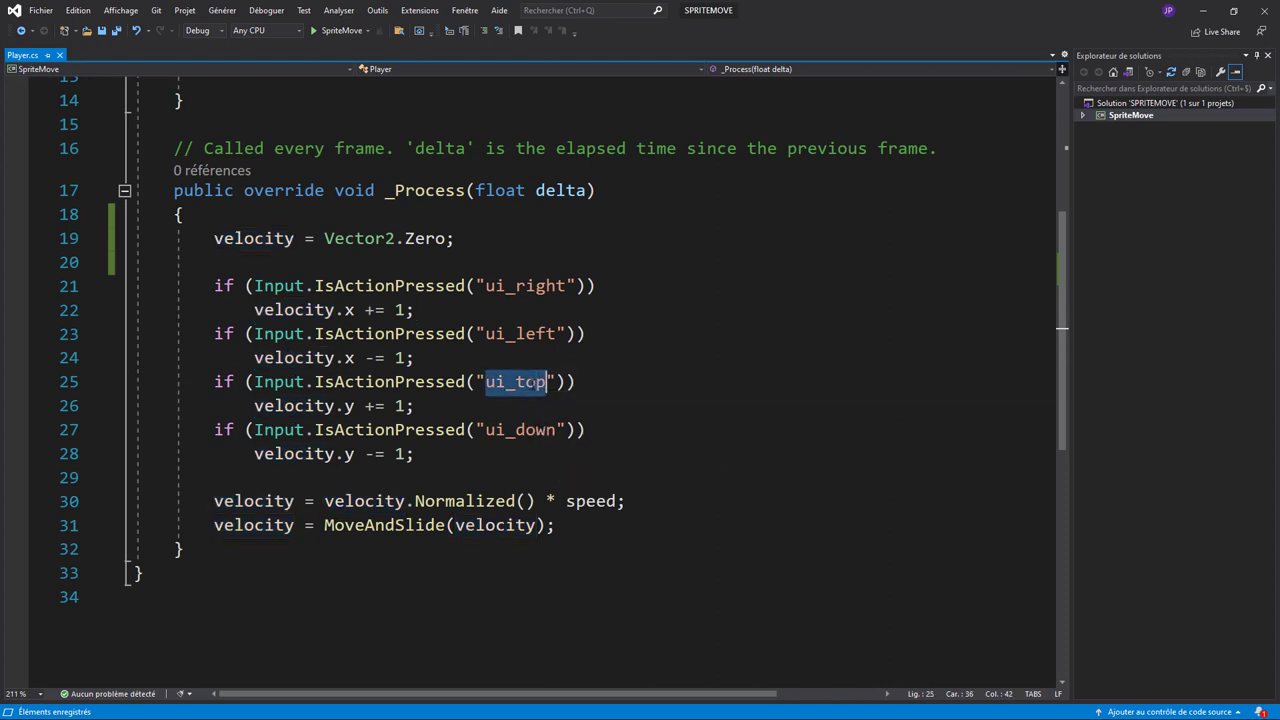
{"action": "left_click_drag", "start_coordinate": [516, 382], "coordinate": [537, 382]}
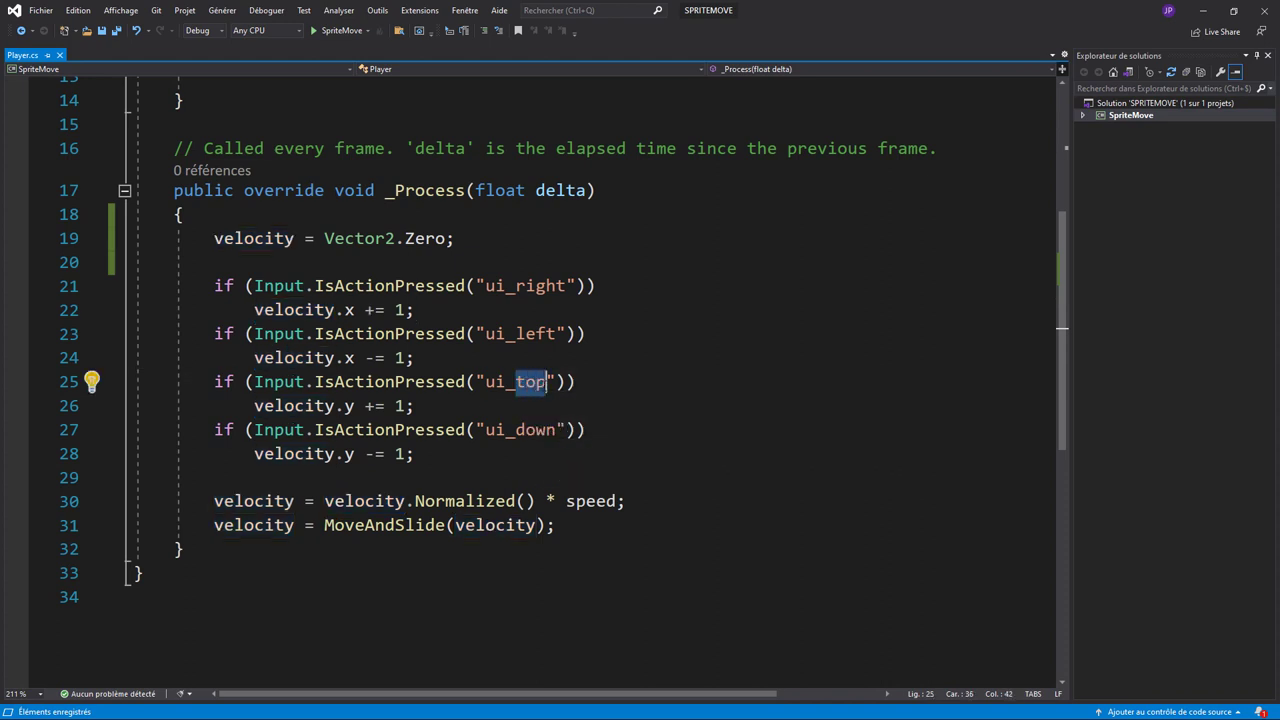
{"action": "type", "text": "u"}
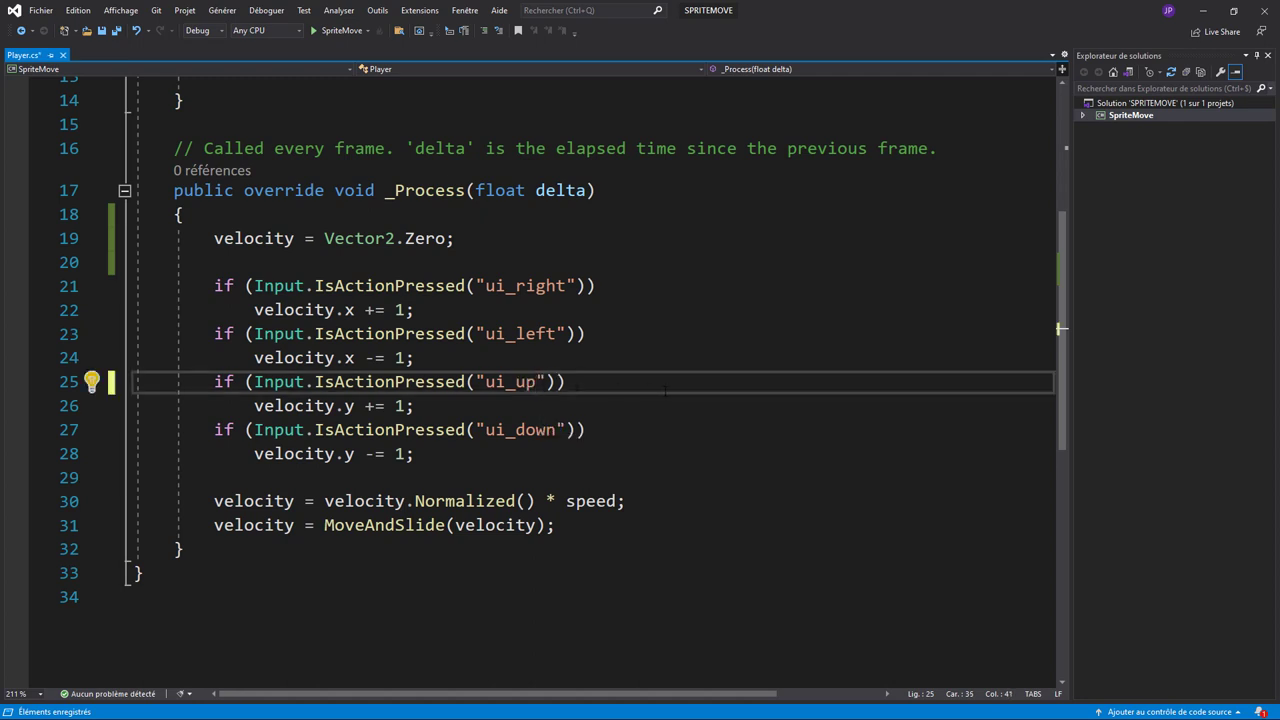
{"action": "key", "text": "ctrl+s"}
{"action": "key", "text": "alt+Tab"}
{"action": "left_click", "coordinate": [1091, 32]}
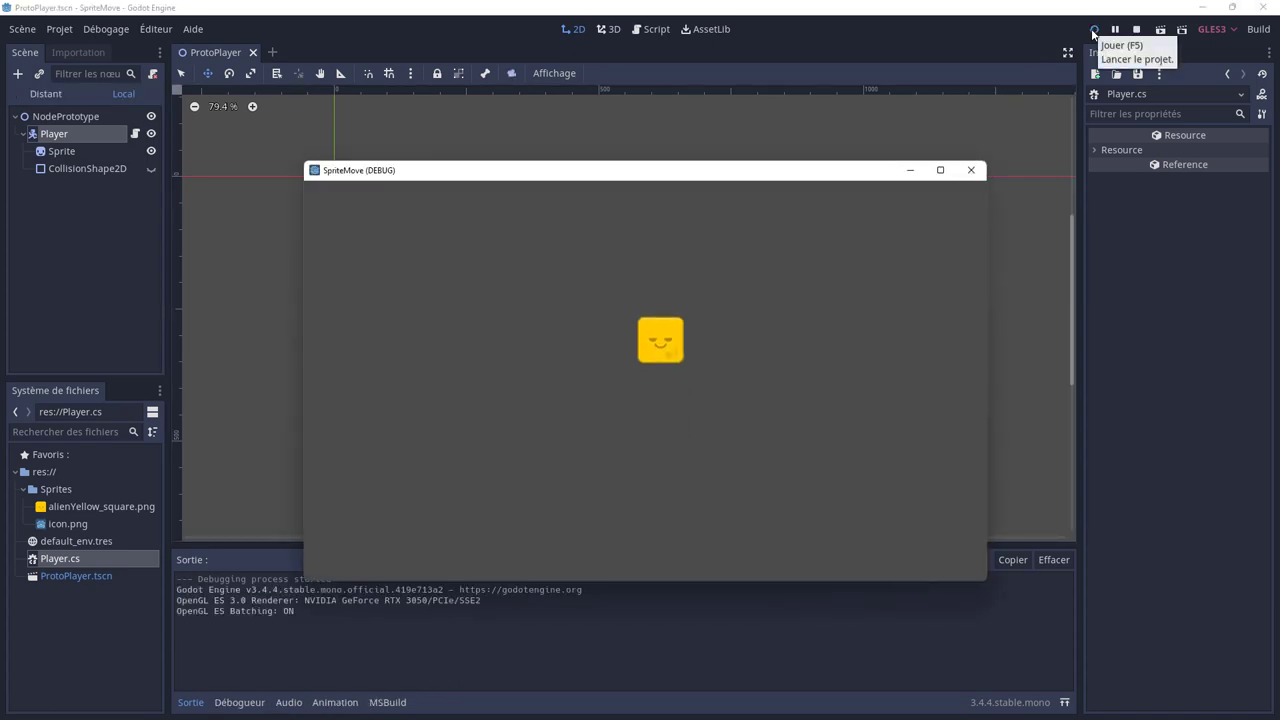
{"action": "left_click", "coordinate": [1136, 30]}
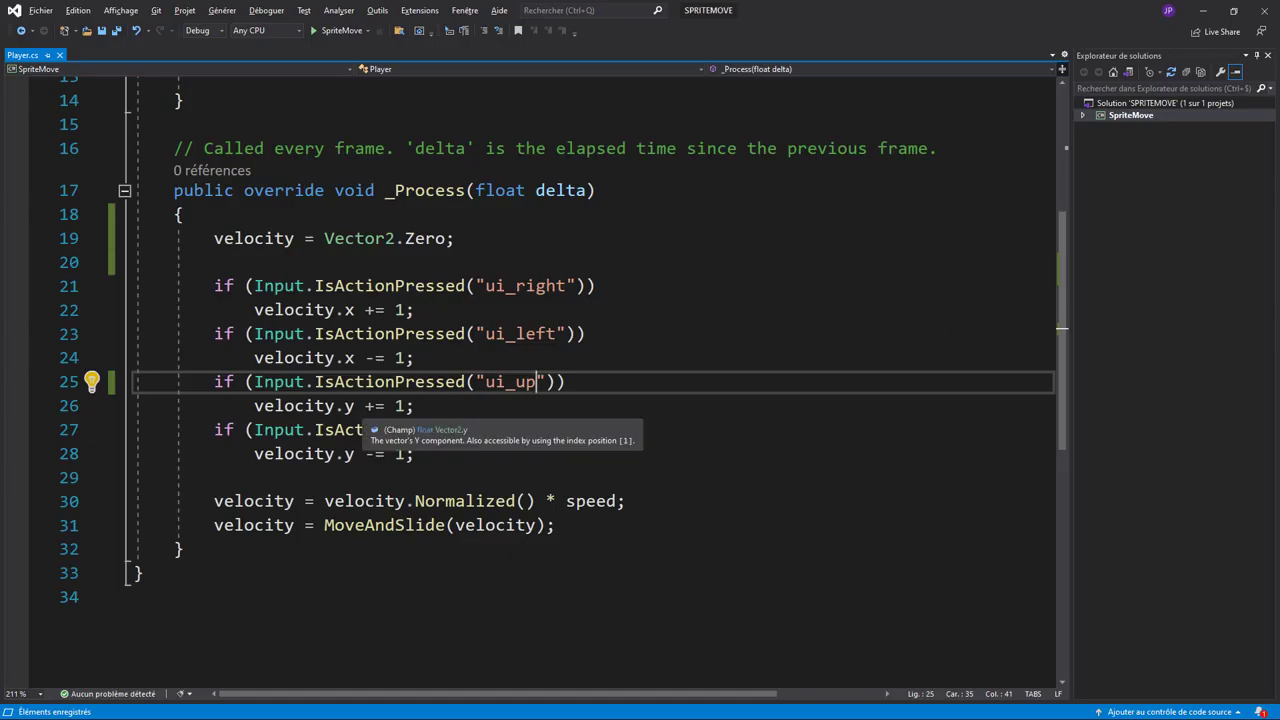
Step: Swap the y adjustments so ui_up uses velocity.y -= 1 and ui_down uses velocity.y += 1
{"action": "left_click_drag", "start_coordinate": [365, 406], "coordinate": [377, 406]}
{"action": "type", "text": "-"}
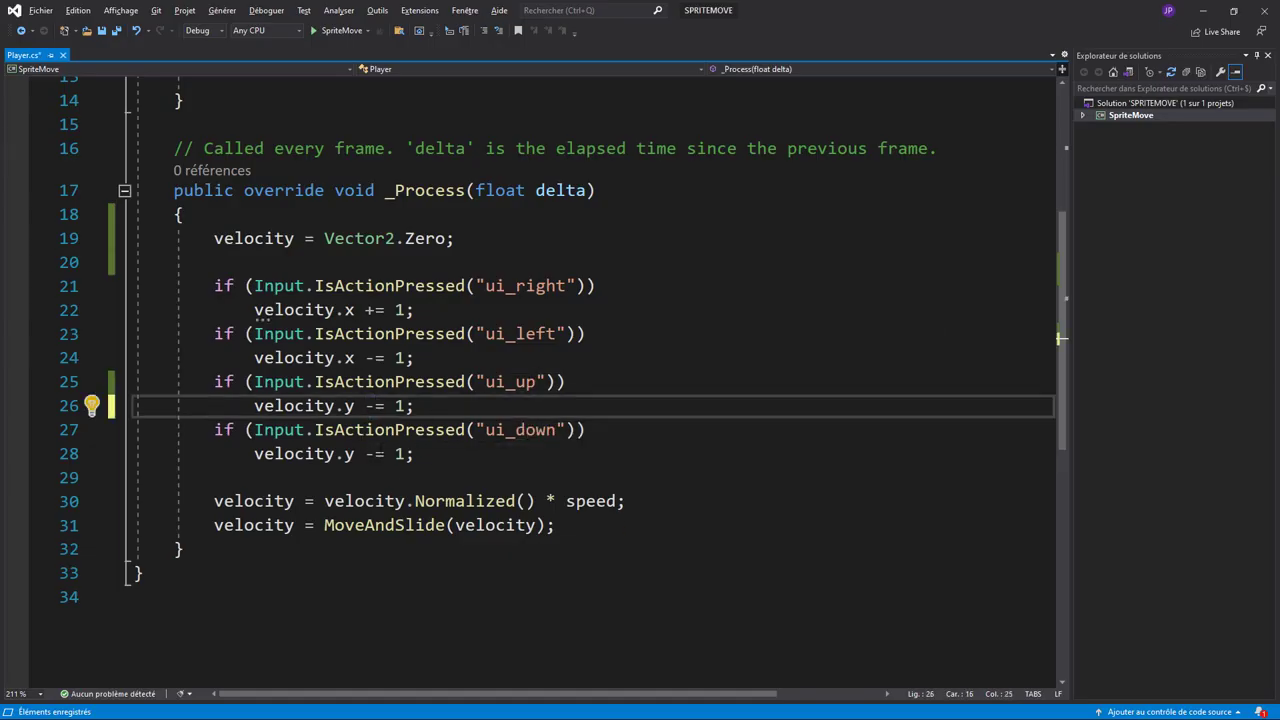
{"action": "left_click_drag", "start_coordinate": [365, 454], "coordinate": [377, 454]}
{"action": "type", "text": "+"}
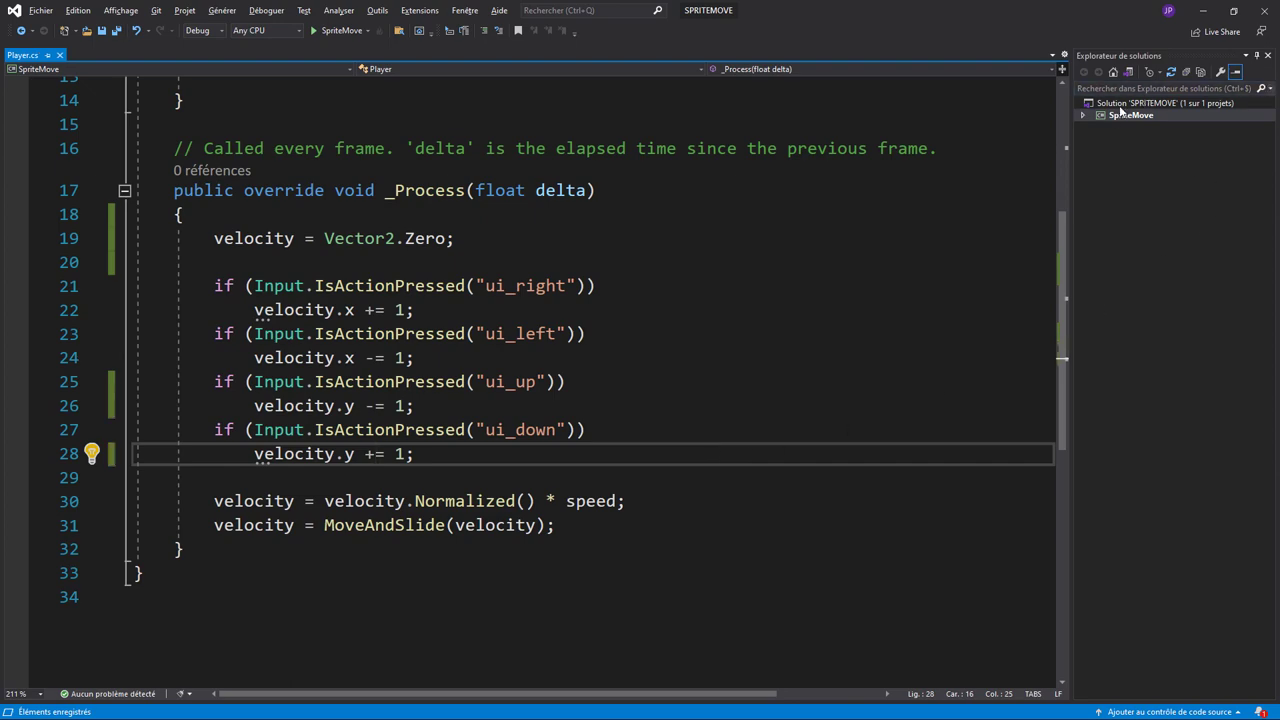
Step: Launch SpriteMove, steer the sprite left, up, right and down with the arrow keys, then stop
{"action": "left_click", "coordinate": [1203, 10]}
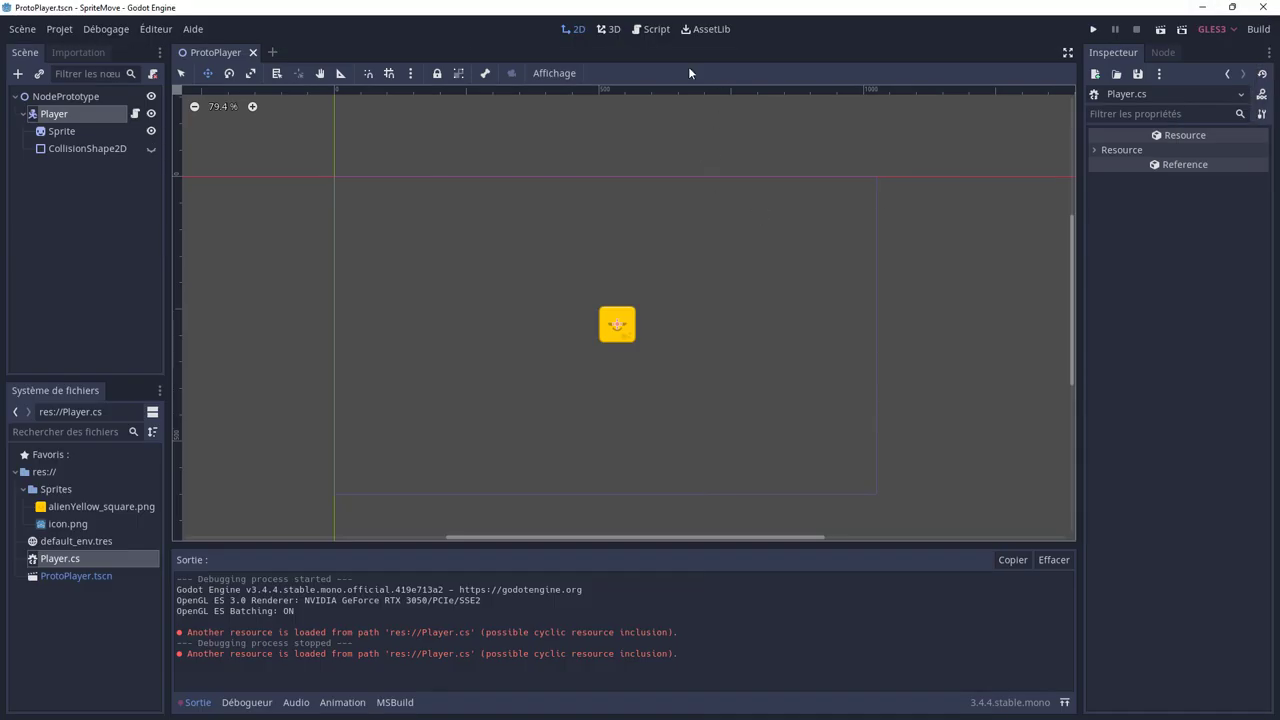
{"action": "left_click", "coordinate": [1093, 29]}
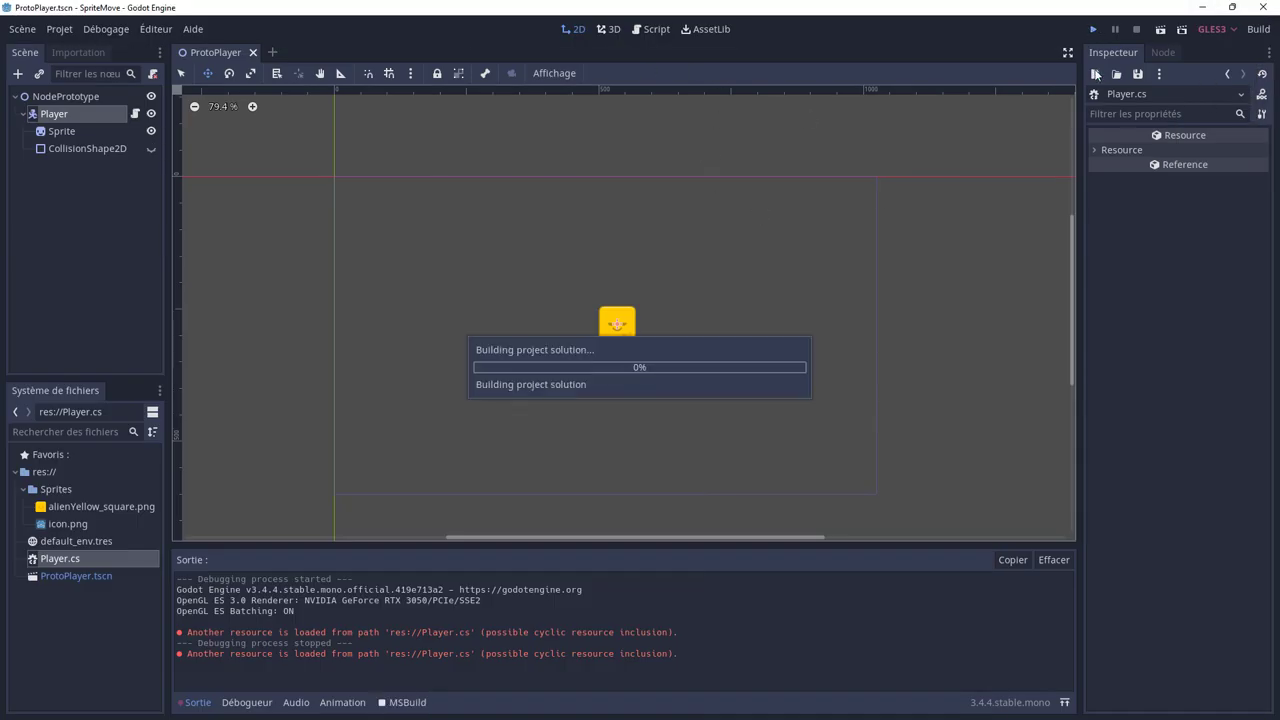
{"action": "key", "text": "Left"}
{"action": "key", "text": "Up"}
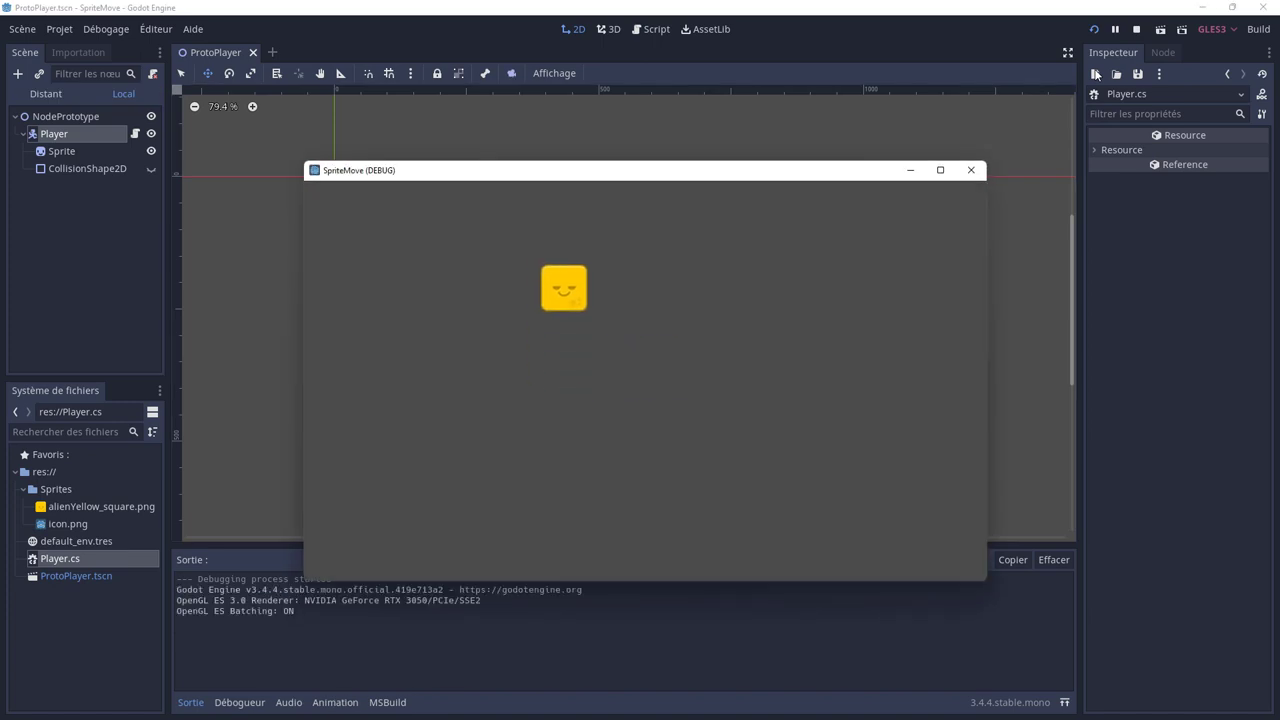
{"action": "key", "text": "Right"}
{"action": "key", "text": "Down"}
{"action": "key", "text": "Left"}
{"action": "key", "text": "Up"}
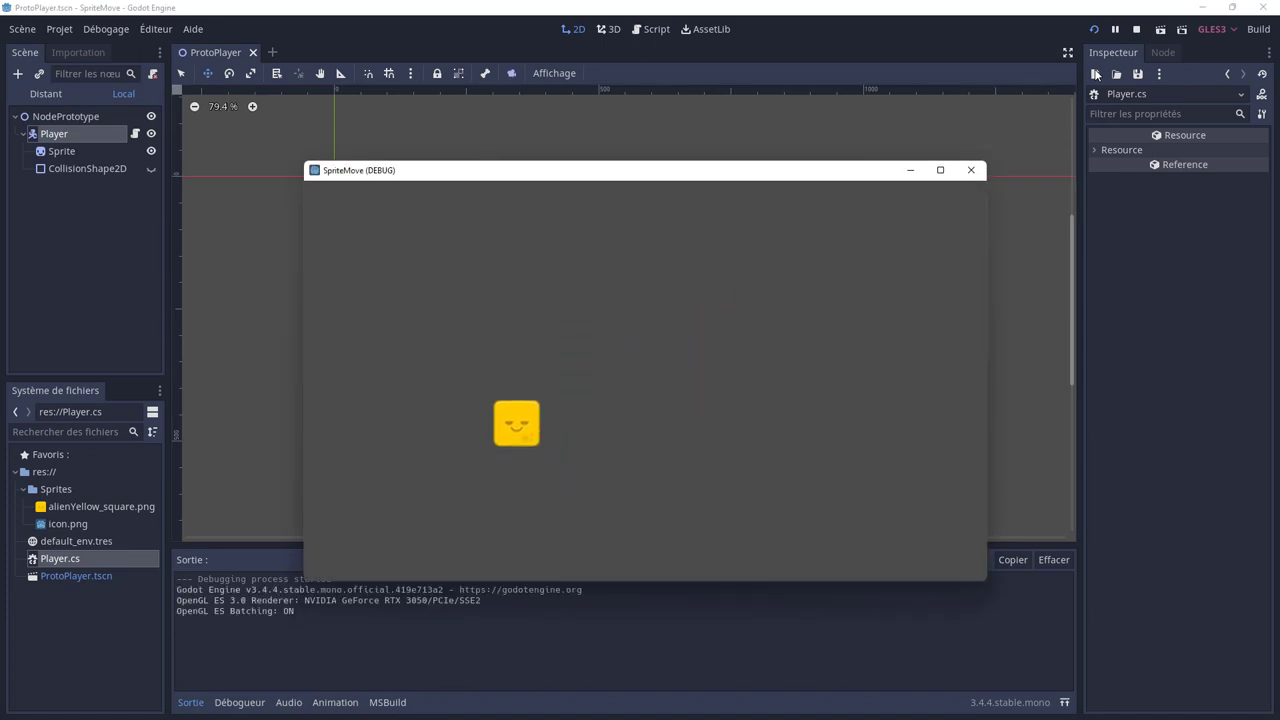
{"action": "key", "text": "Right"}
{"action": "key", "text": "Down"}
{"action": "key", "text": "Left"}
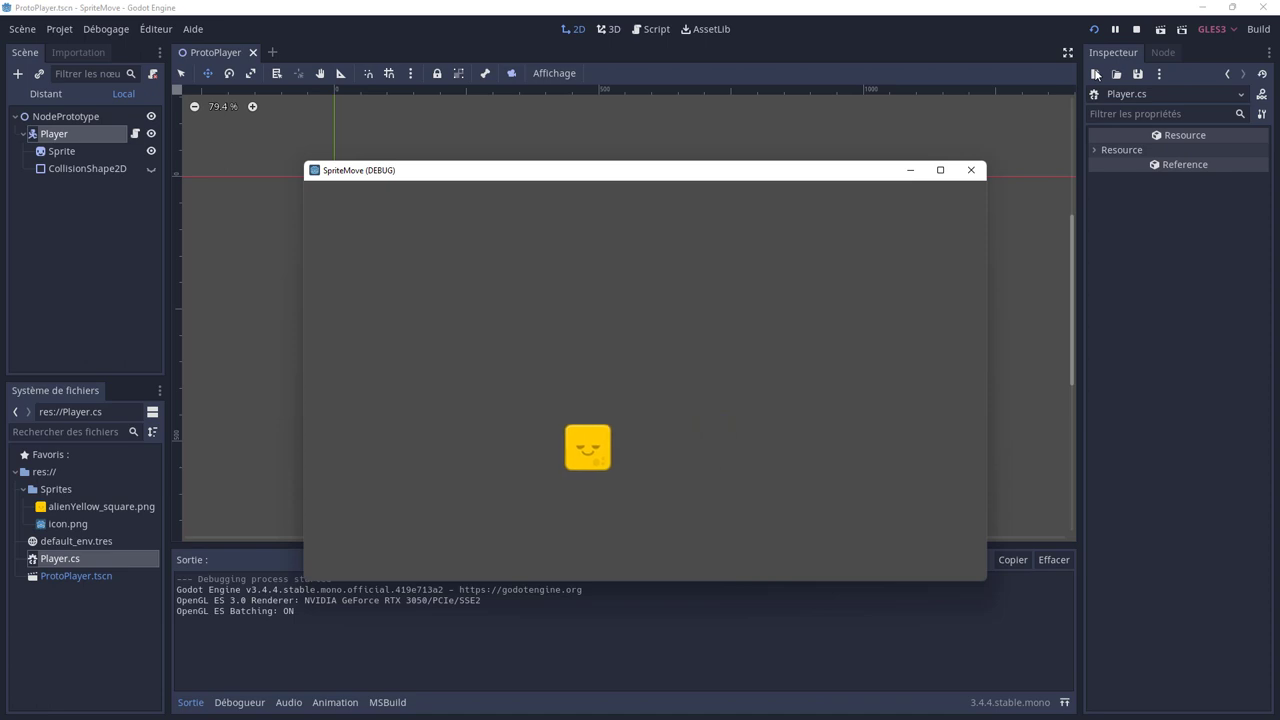
{"action": "key", "text": "Up"}
{"action": "key", "text": "Right"}
{"action": "key", "text": "Left"}
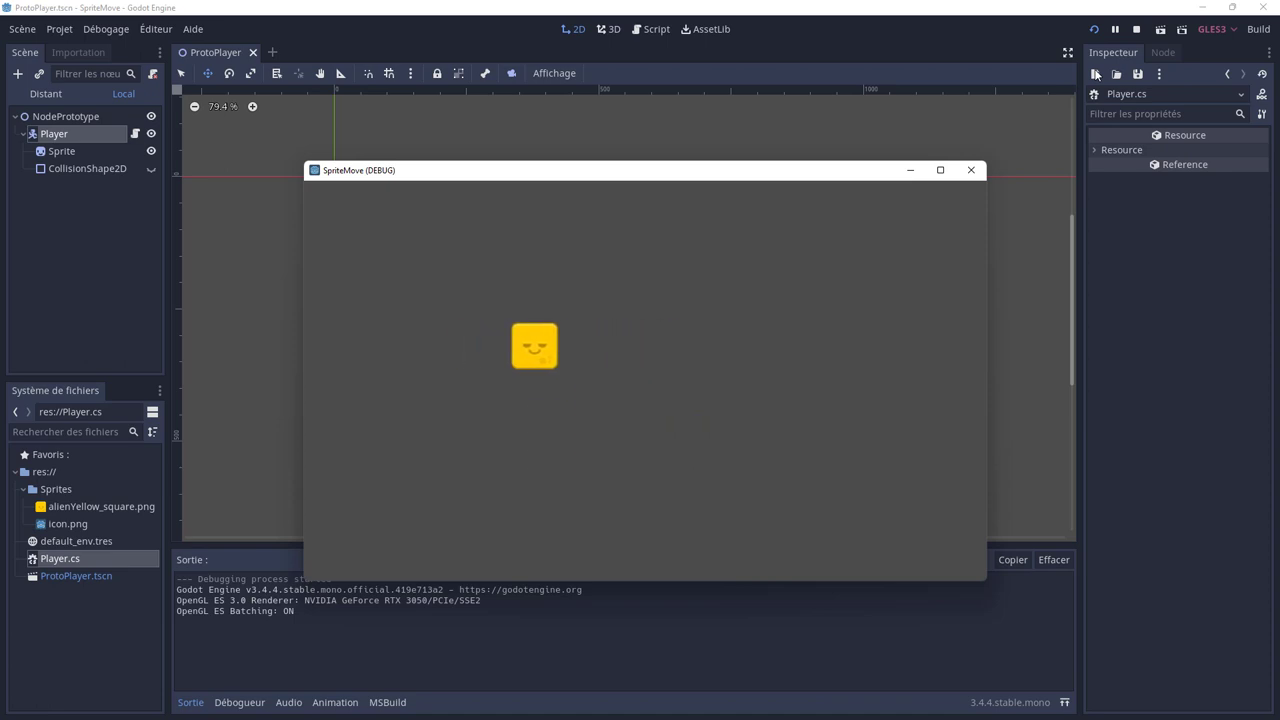
{"action": "key", "text": "Right"}
{"action": "key", "text": "Left"}
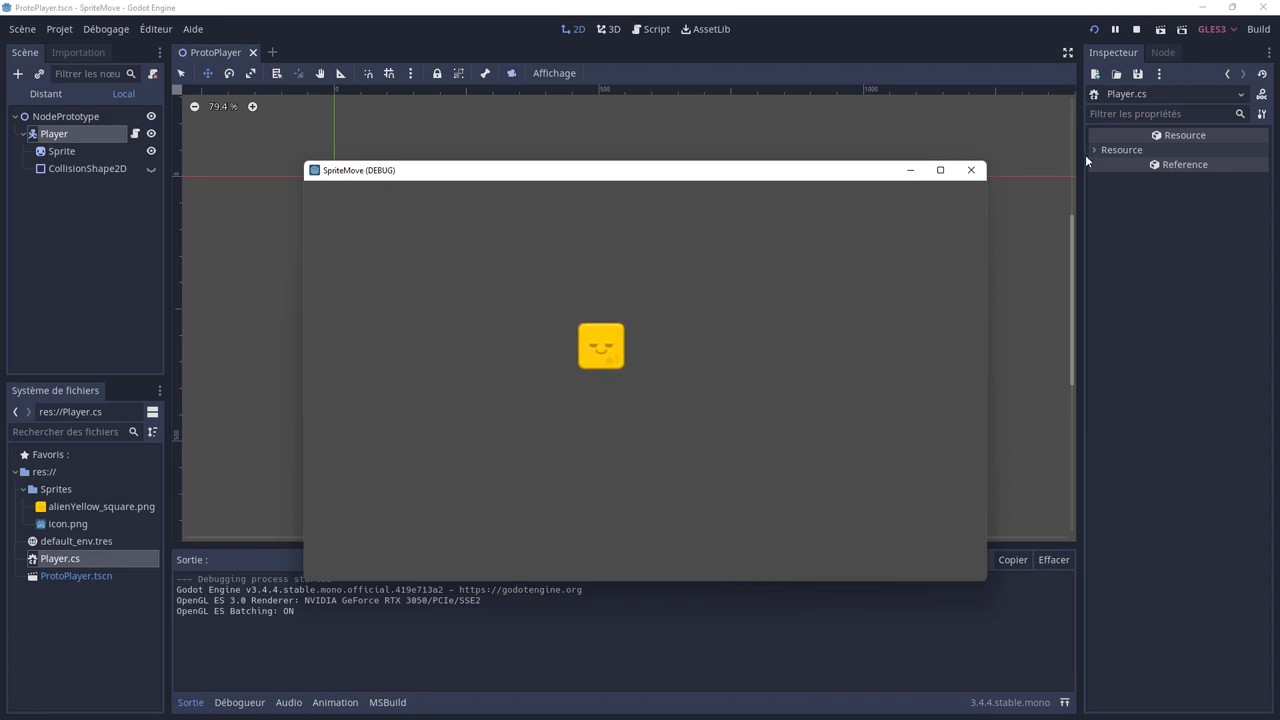
{"action": "left_click", "coordinate": [966, 178]}
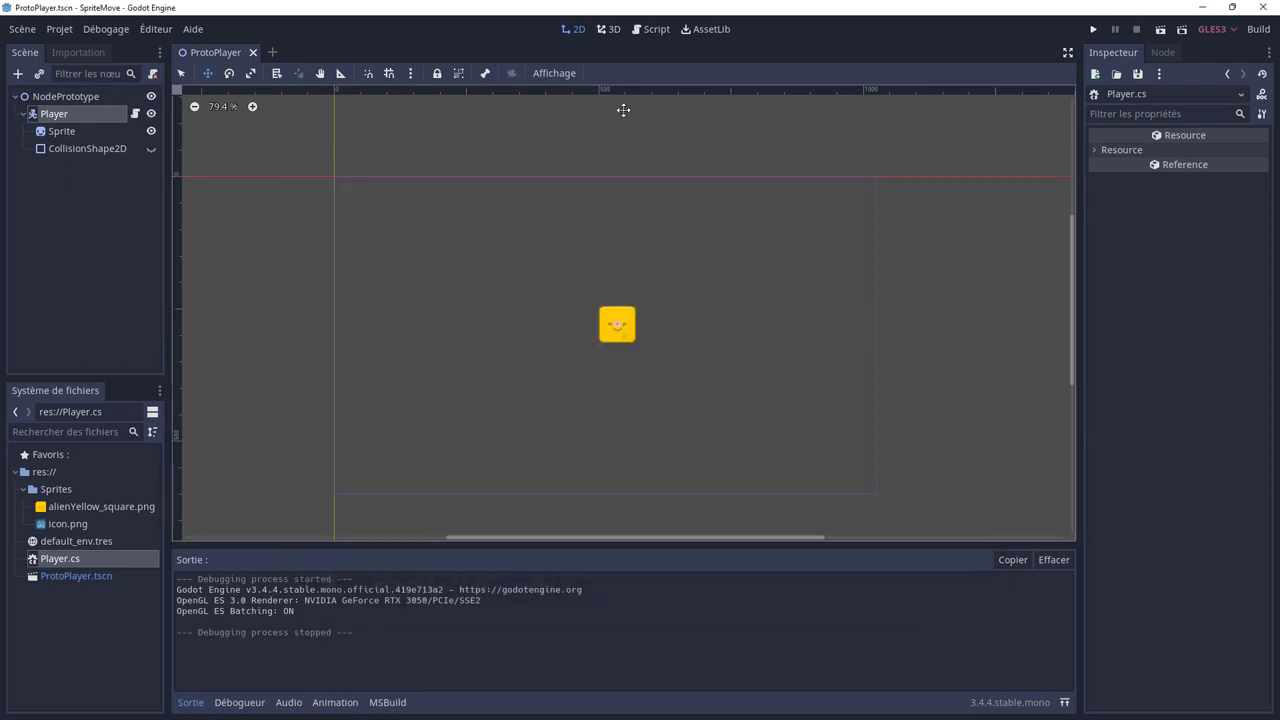
Step: Make the speed field public in Player.cs, then return to the Godot editor
{"action": "key", "text": "alt+Tab"}
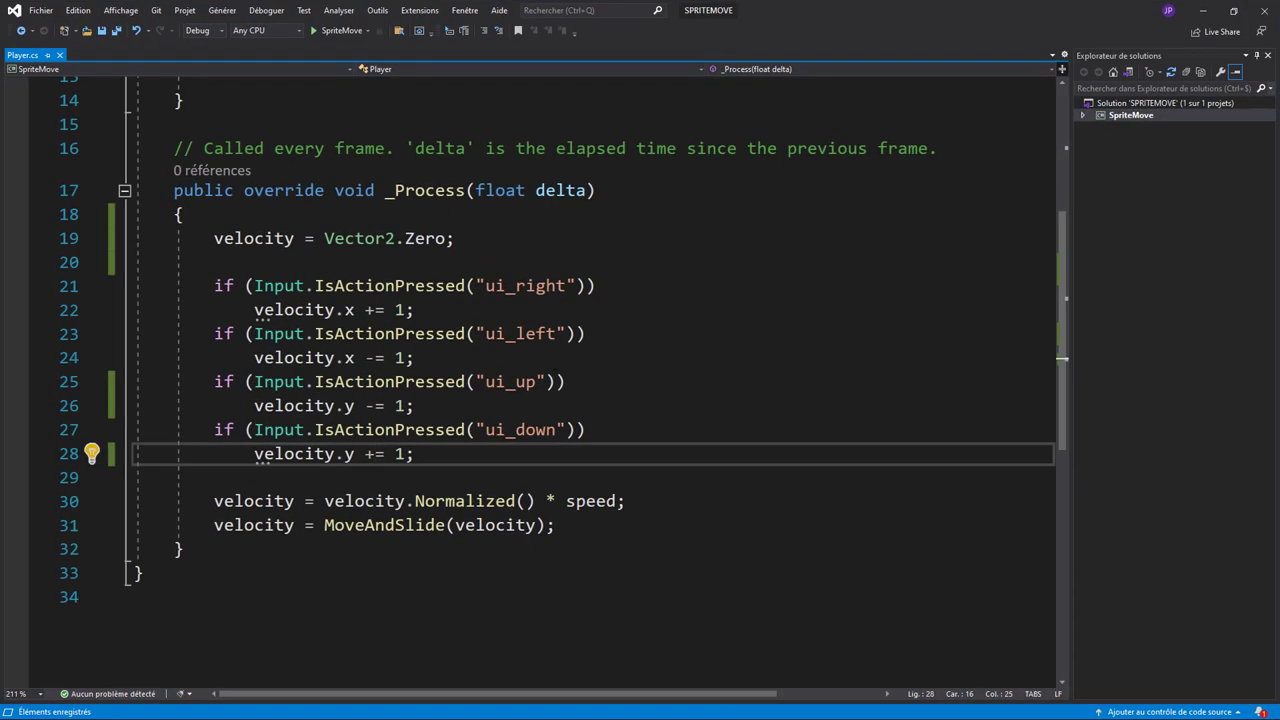
{"action": "scroll", "coordinate": [590, 380], "scroll_direction": "up", "scroll_amount": 5}
{"action": "left_click", "coordinate": [174, 249]}
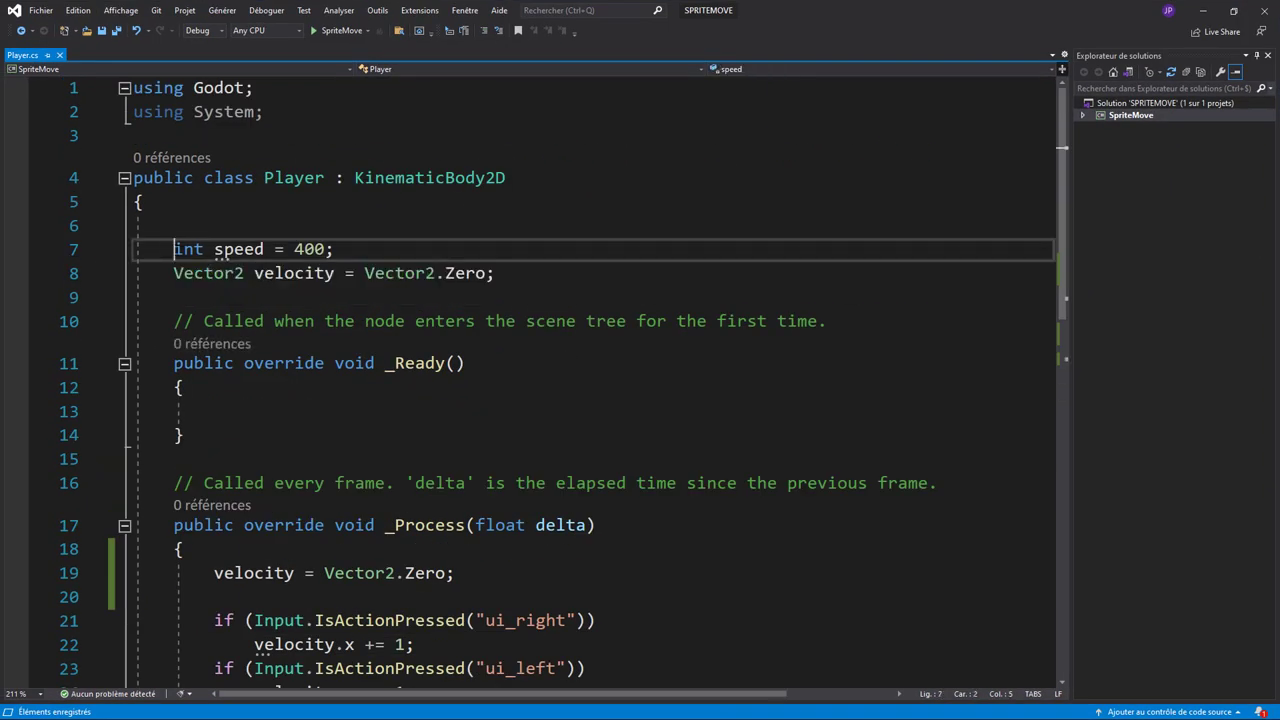
{"action": "type", "text": "public"}
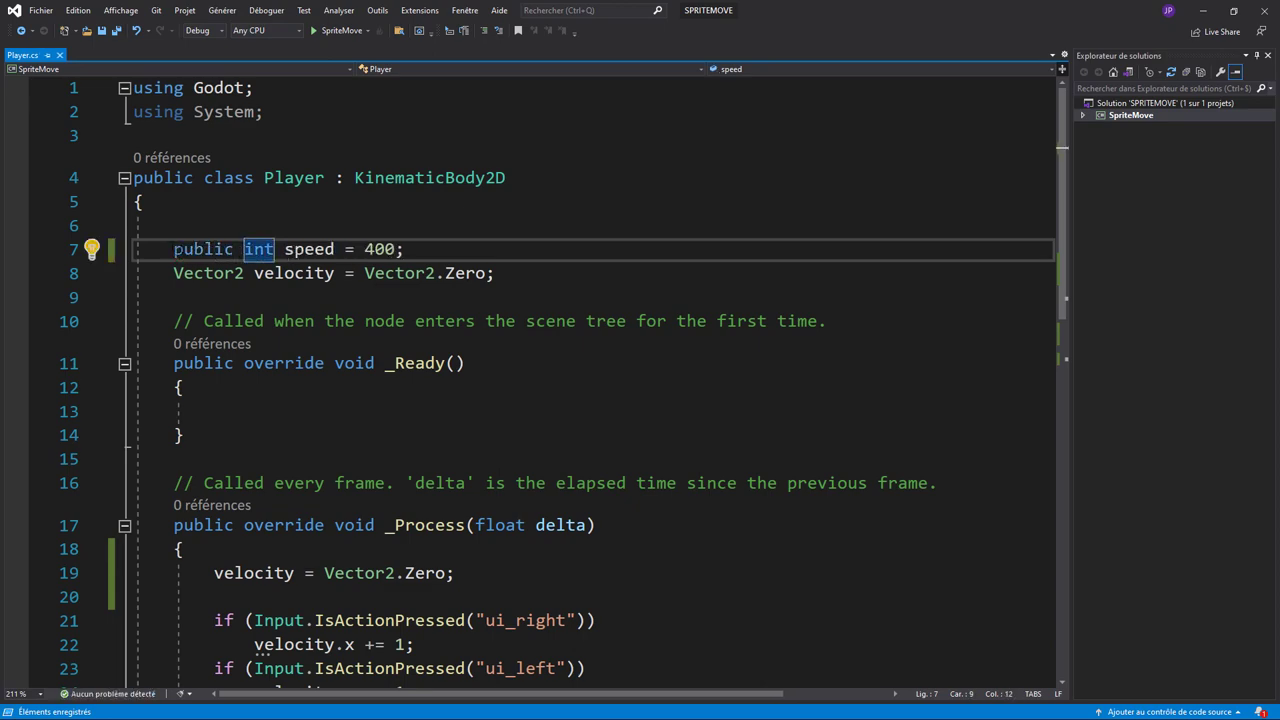
{"action": "left_click", "coordinate": [1203, 13]}
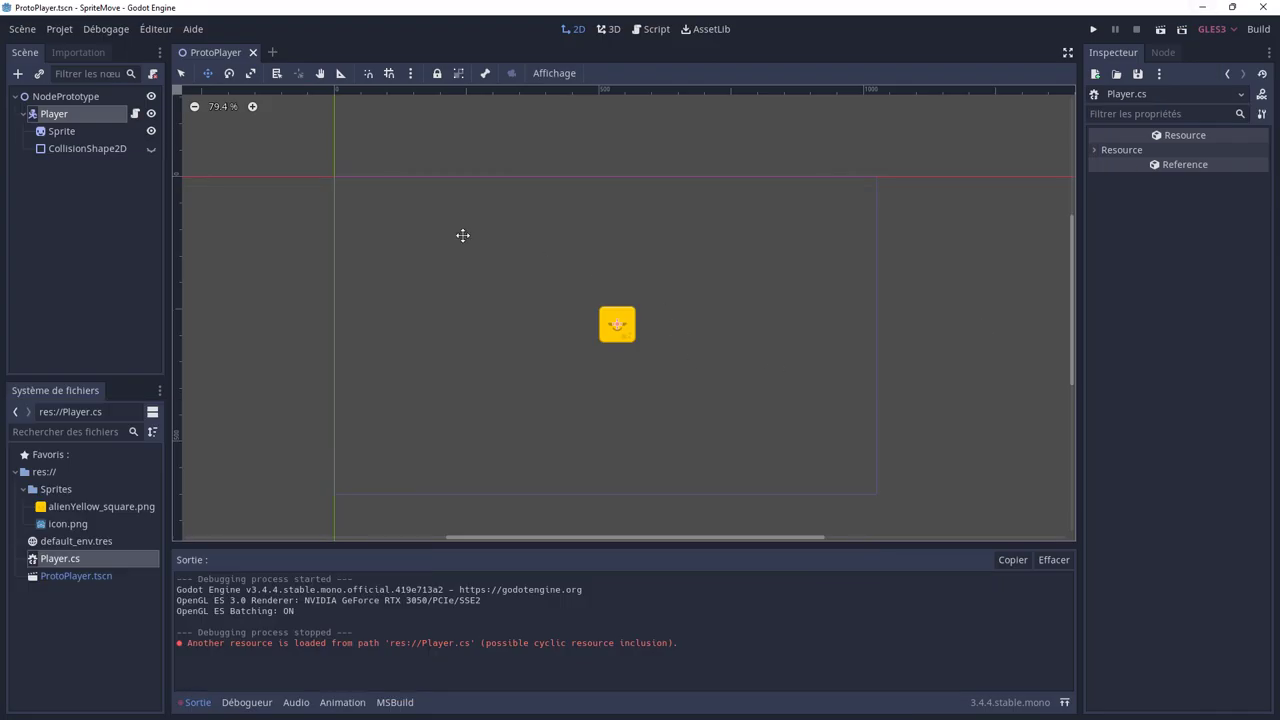
Step: Inspect the Sprite, Player and CollisionShape2D nodes, ending on the Player node's properties
{"action": "left_click", "coordinate": [60, 131]}
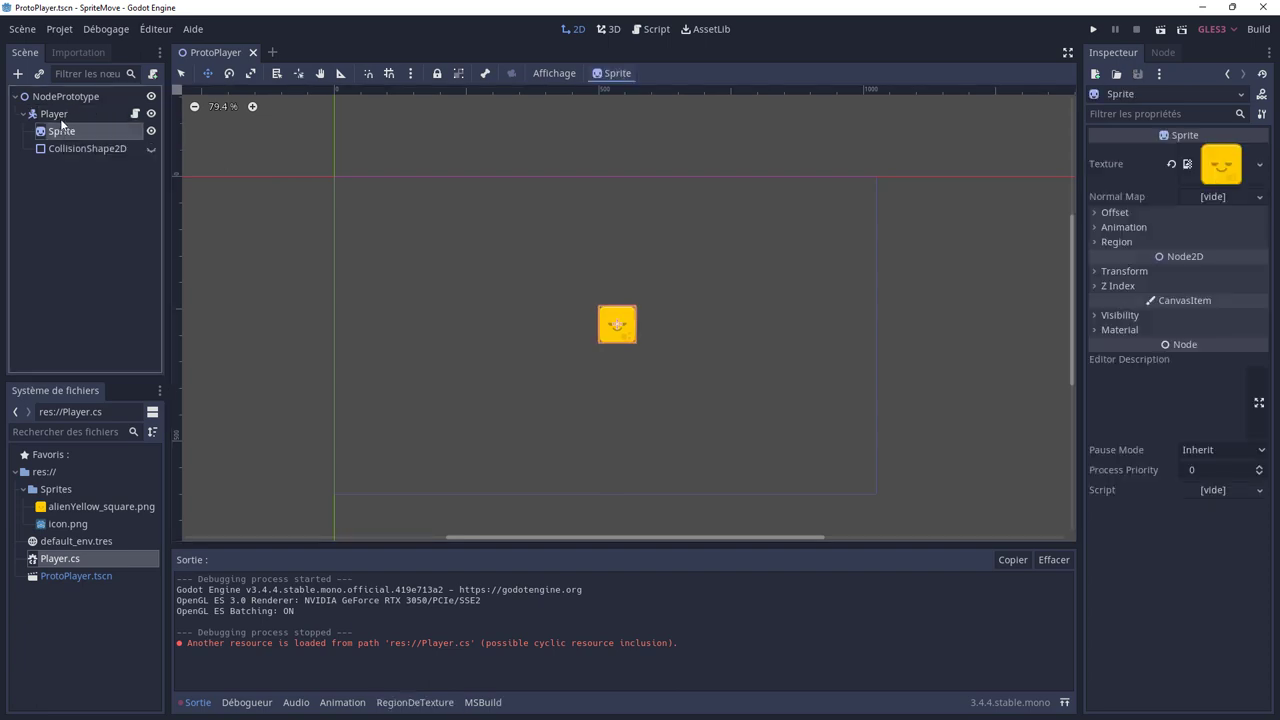
{"action": "left_click", "coordinate": [61, 112]}
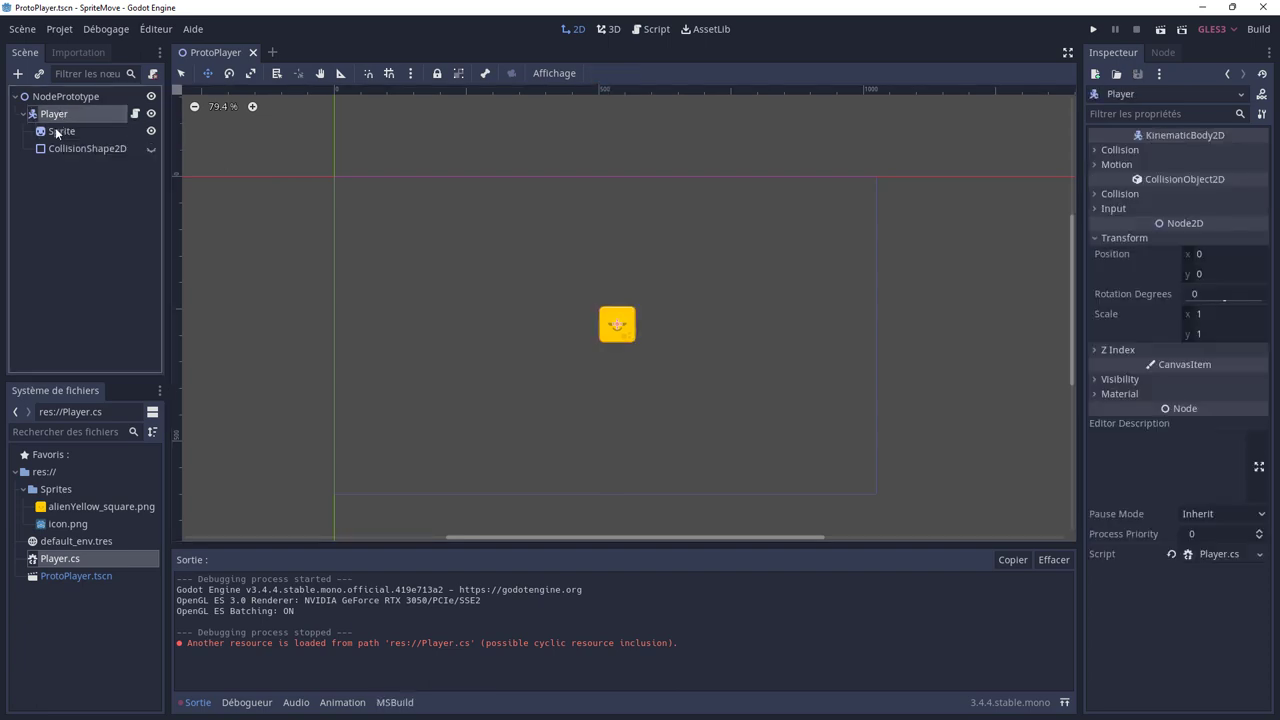
{"action": "left_click", "coordinate": [50, 148]}
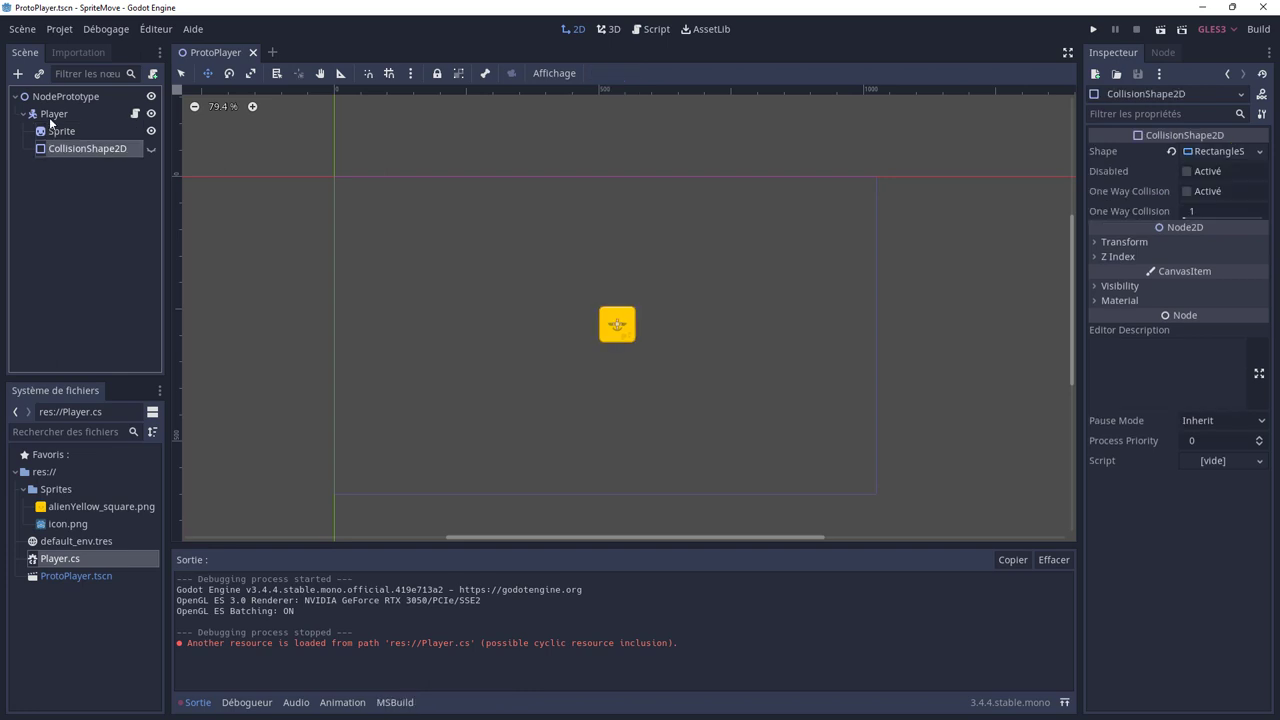
{"action": "left_click", "coordinate": [49, 115]}
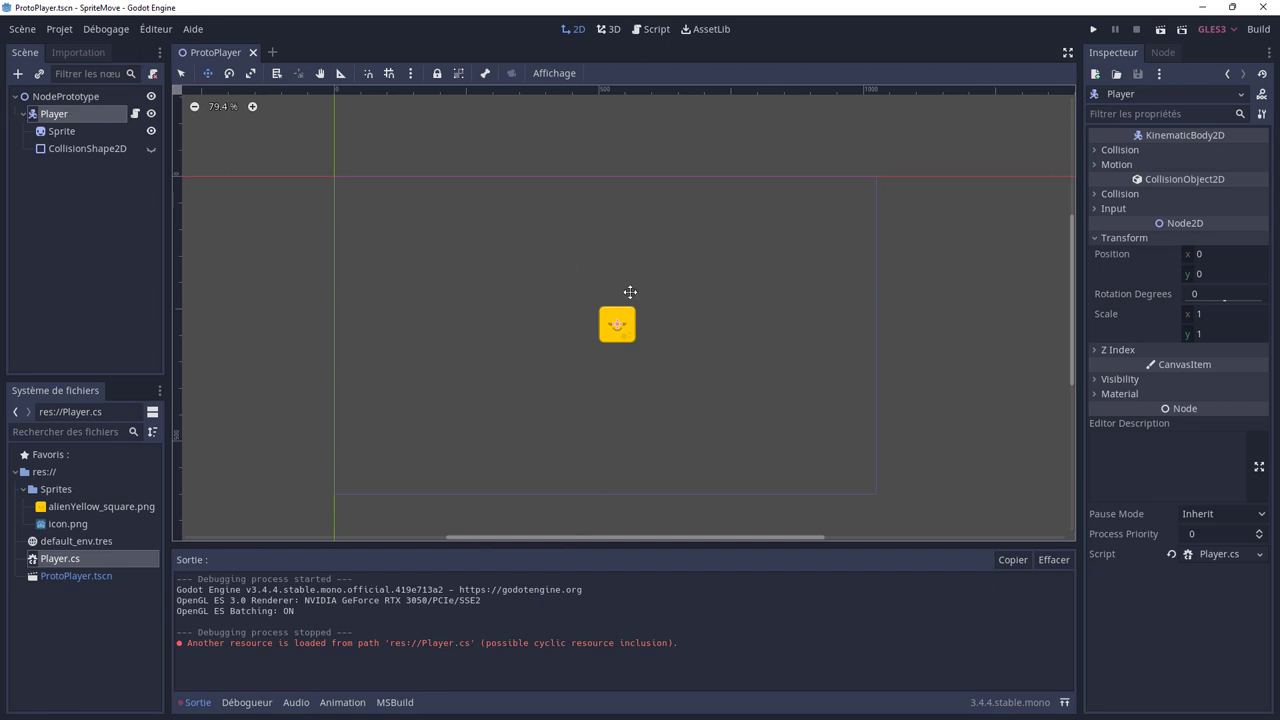
{"action": "left_click", "coordinate": [62, 131]}
{"action": "left_click", "coordinate": [54, 113]}
Step: Replace 'public' with [Export] on the speed field, save Player.cs, and return to Godot
{"action": "key", "text": "alt+Tab"}
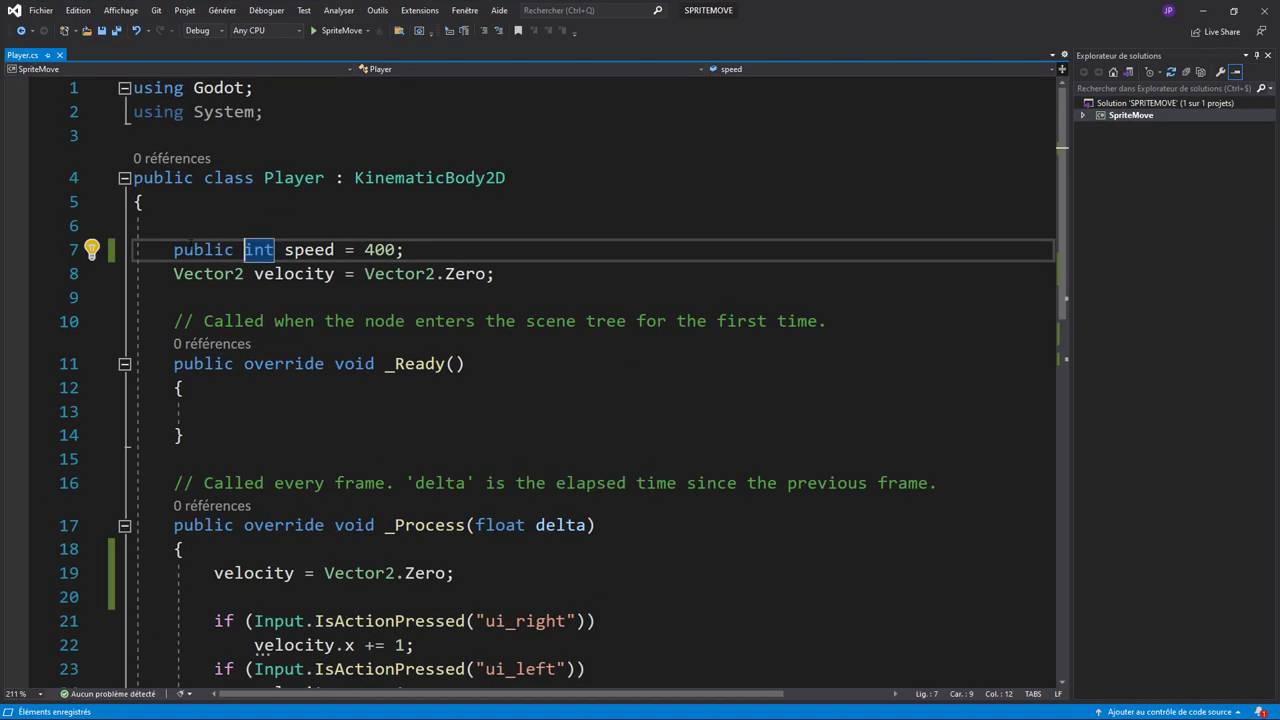
{"action": "double_click", "coordinate": [203, 252]}
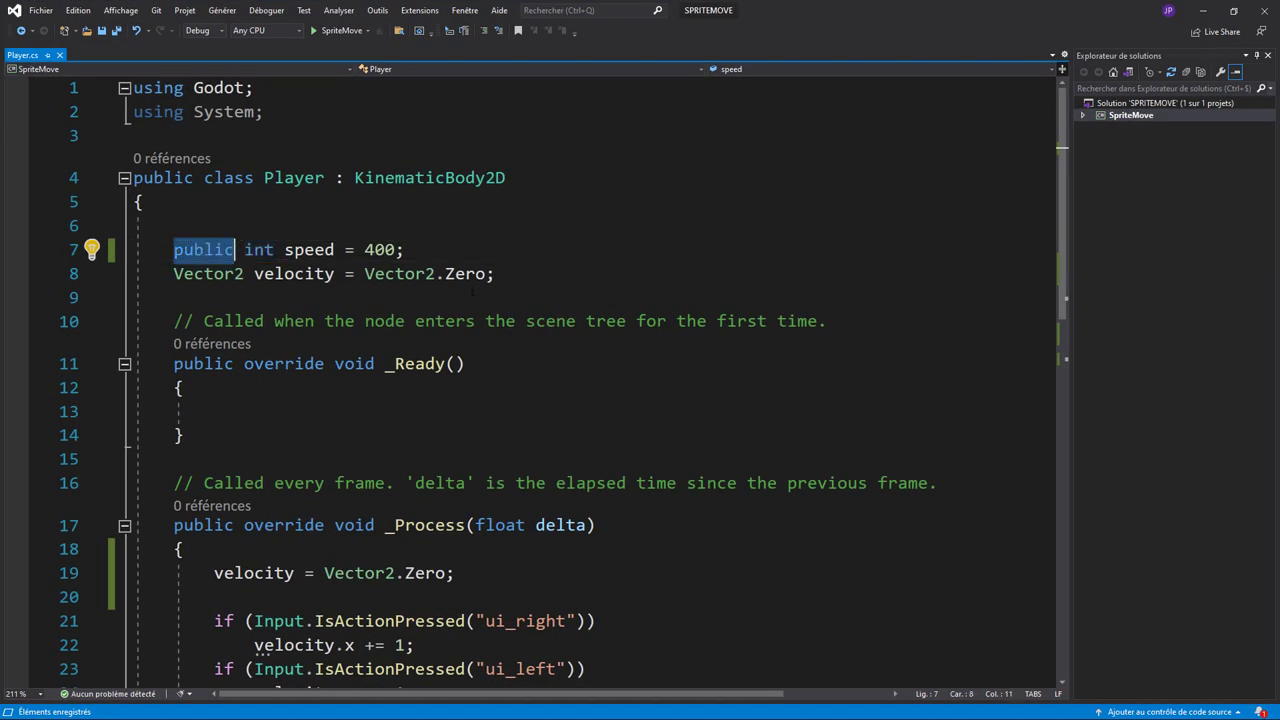
{"action": "key", "text": "BackSpace"}
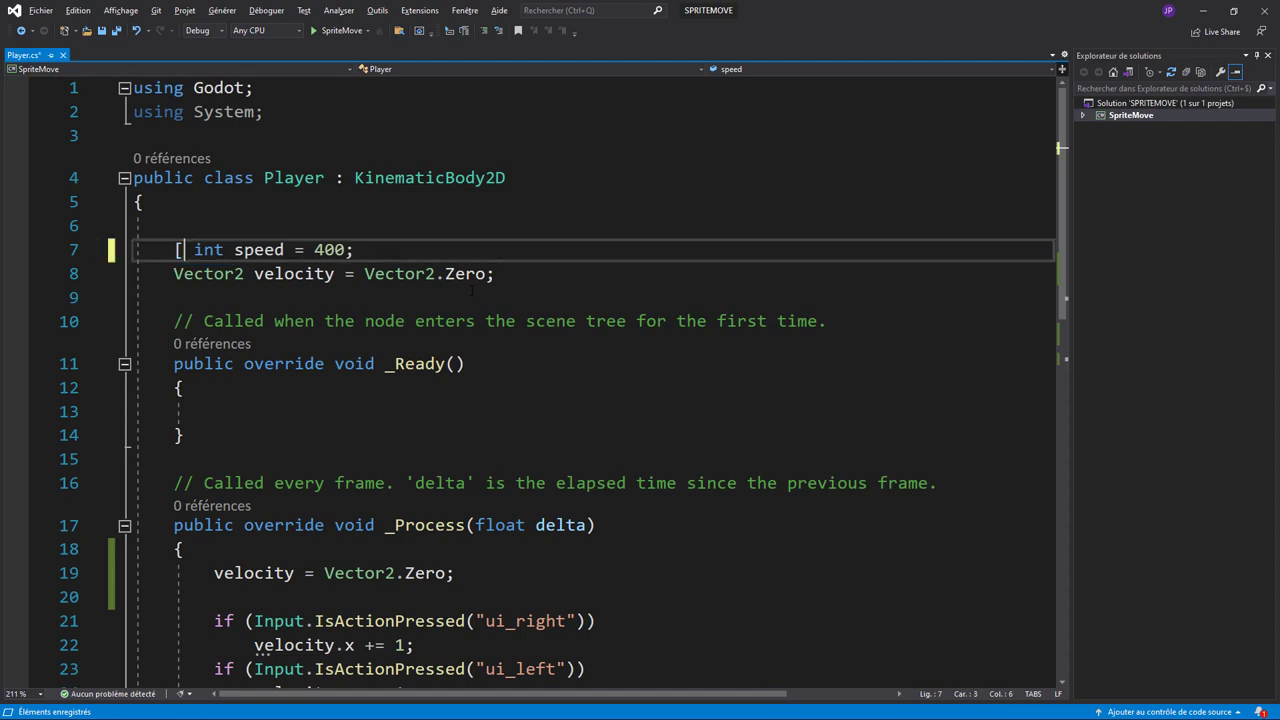
{"action": "type", "text": "[ex"}
{"action": "key", "text": "Down"}
{"action": "key", "text": "Tab"}
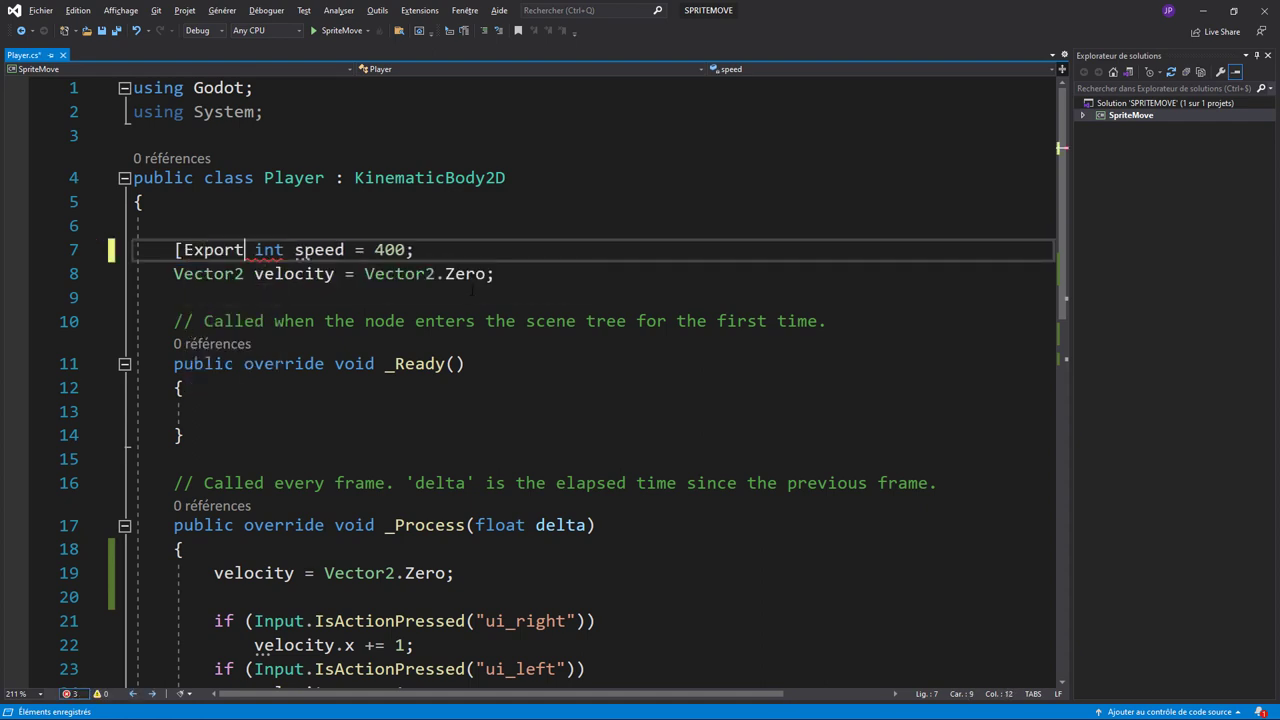
{"action": "type", "text": "]"}
{"action": "key", "text": "ctrl+s"}
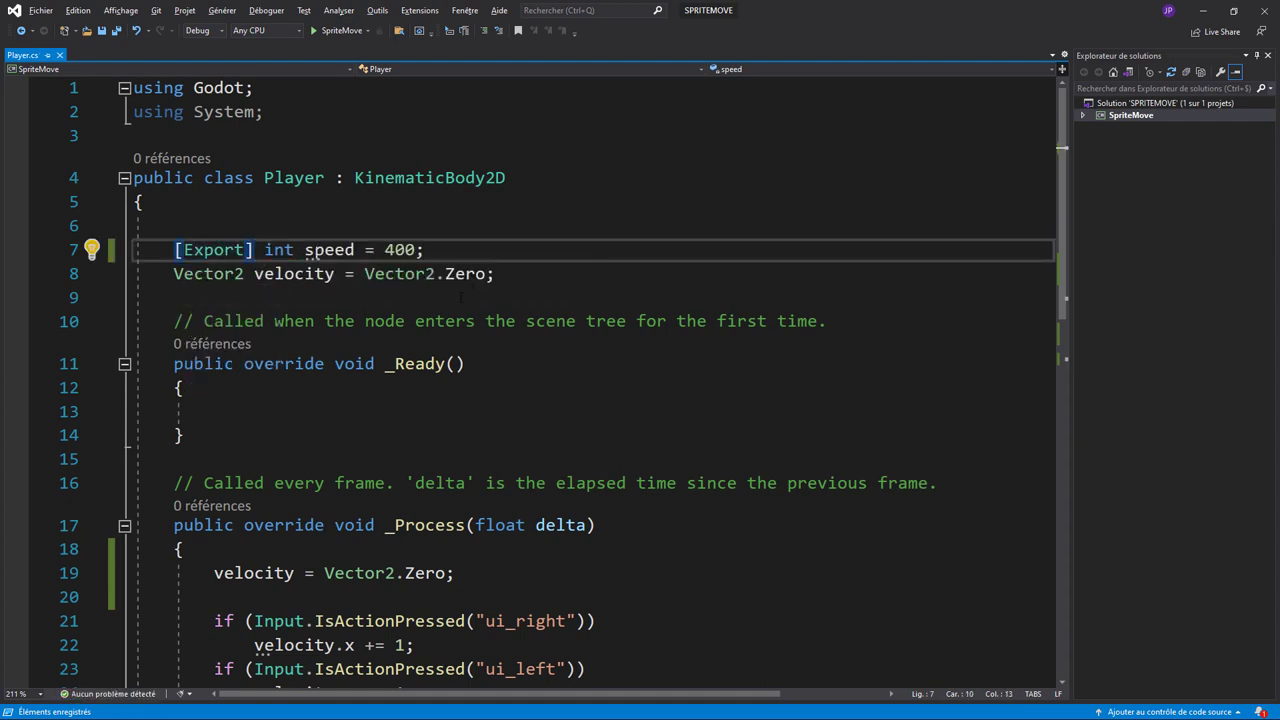
{"action": "left_click", "coordinate": [1203, 10]}
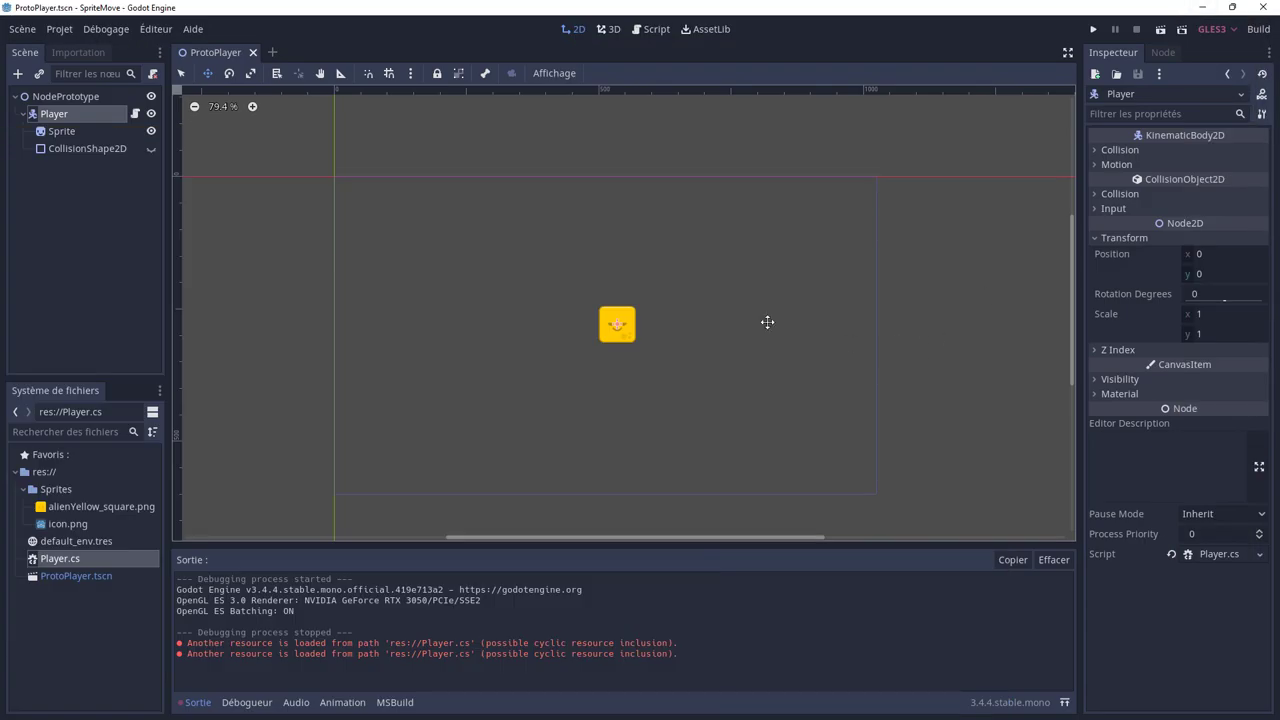
Step: Select the Player node, then build and test-run the game and close its window
{"action": "left_click", "coordinate": [82, 130]}
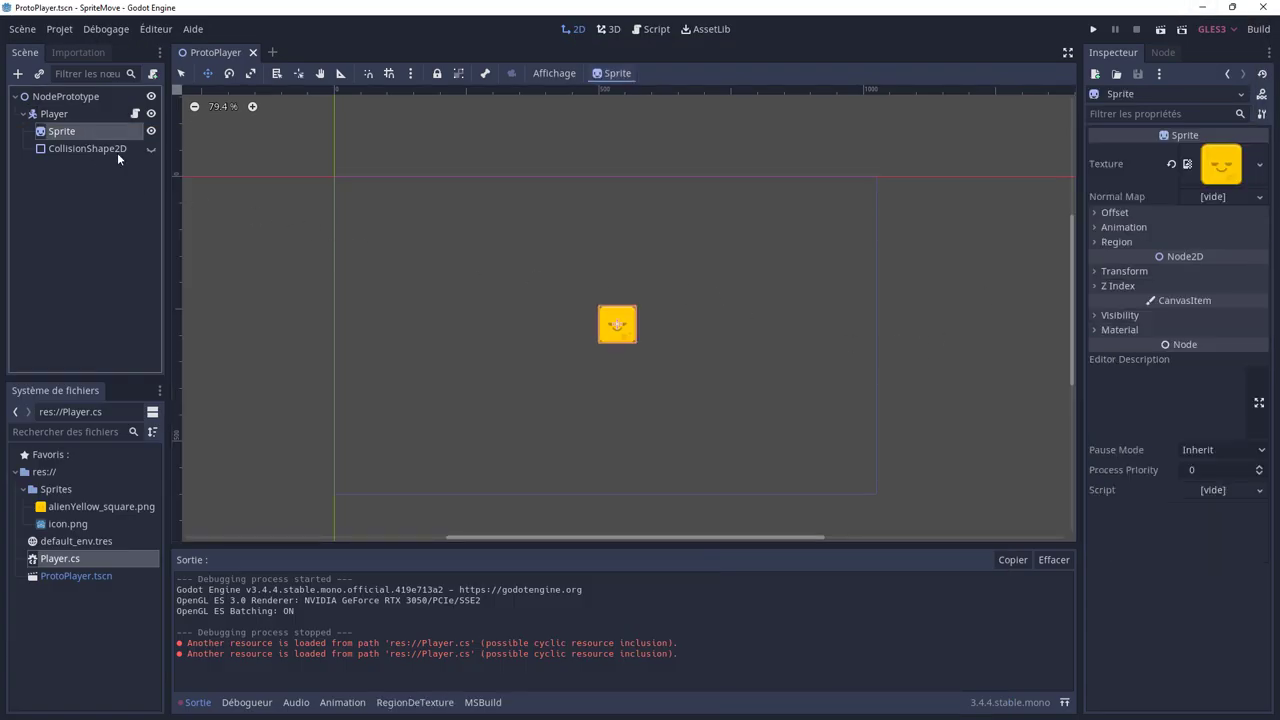
{"action": "left_click", "coordinate": [56, 115]}
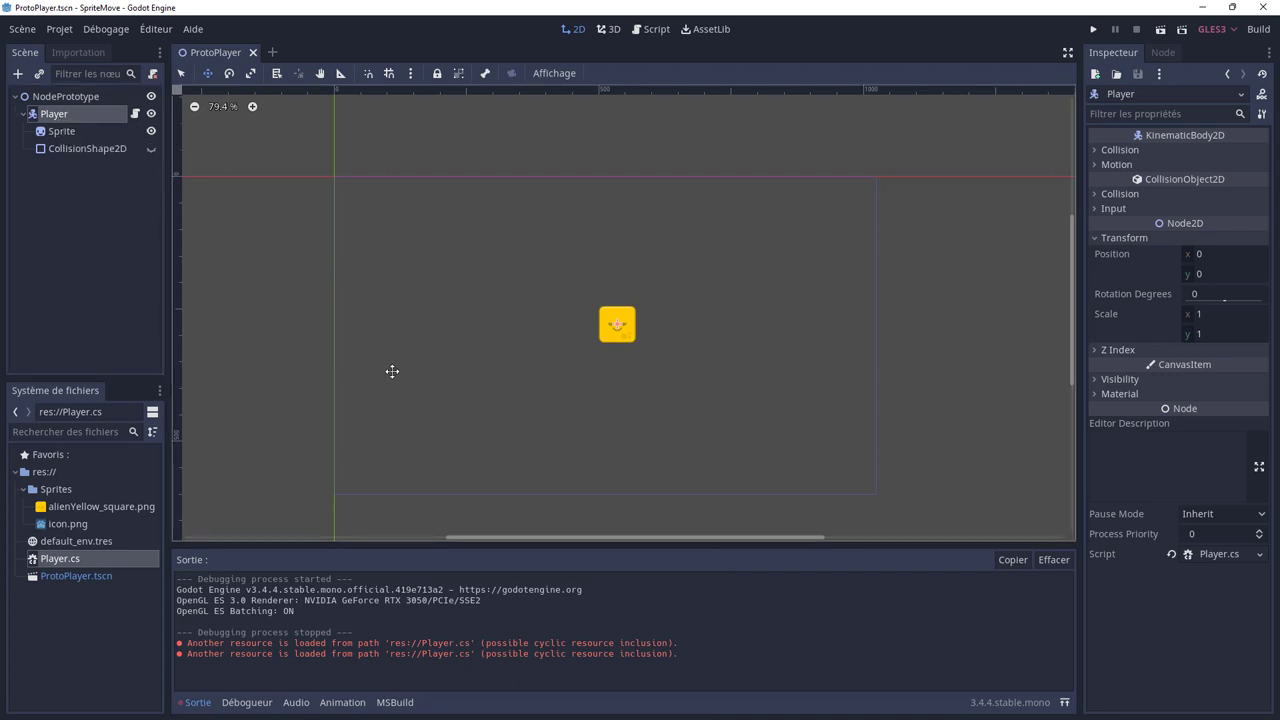
{"action": "left_click", "coordinate": [1094, 30]}
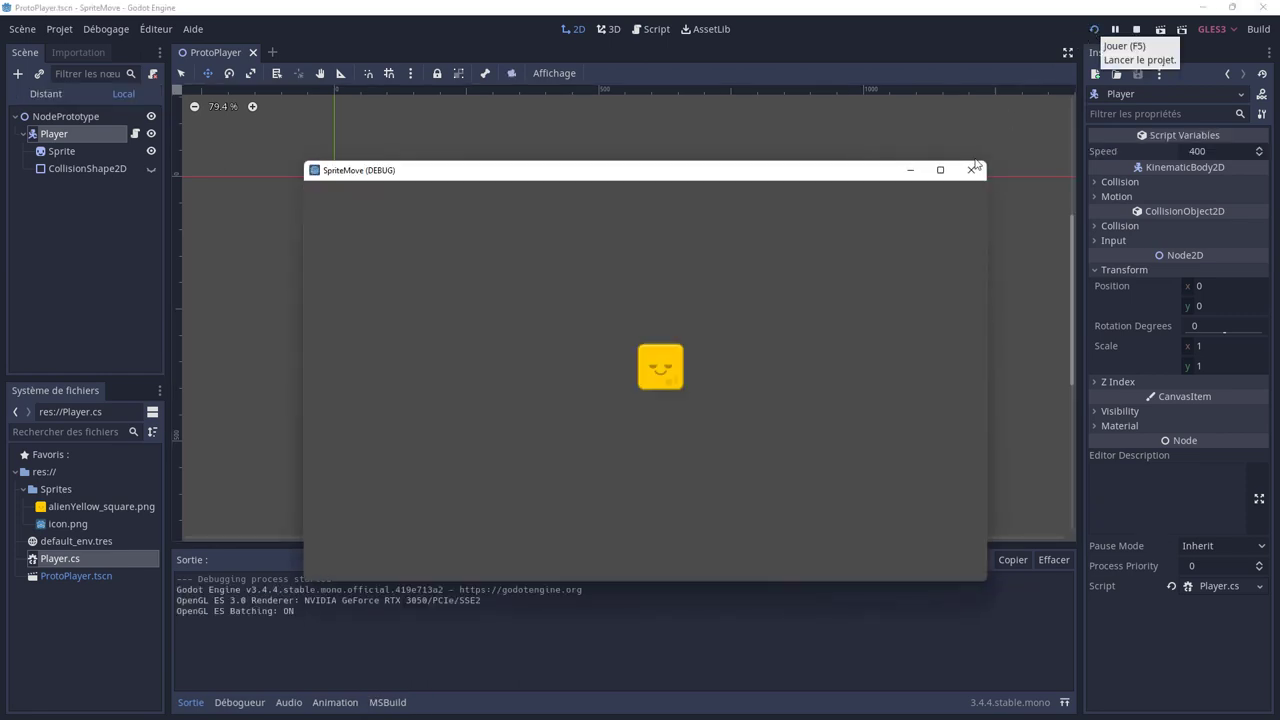
{"action": "left_click", "coordinate": [970, 170]}
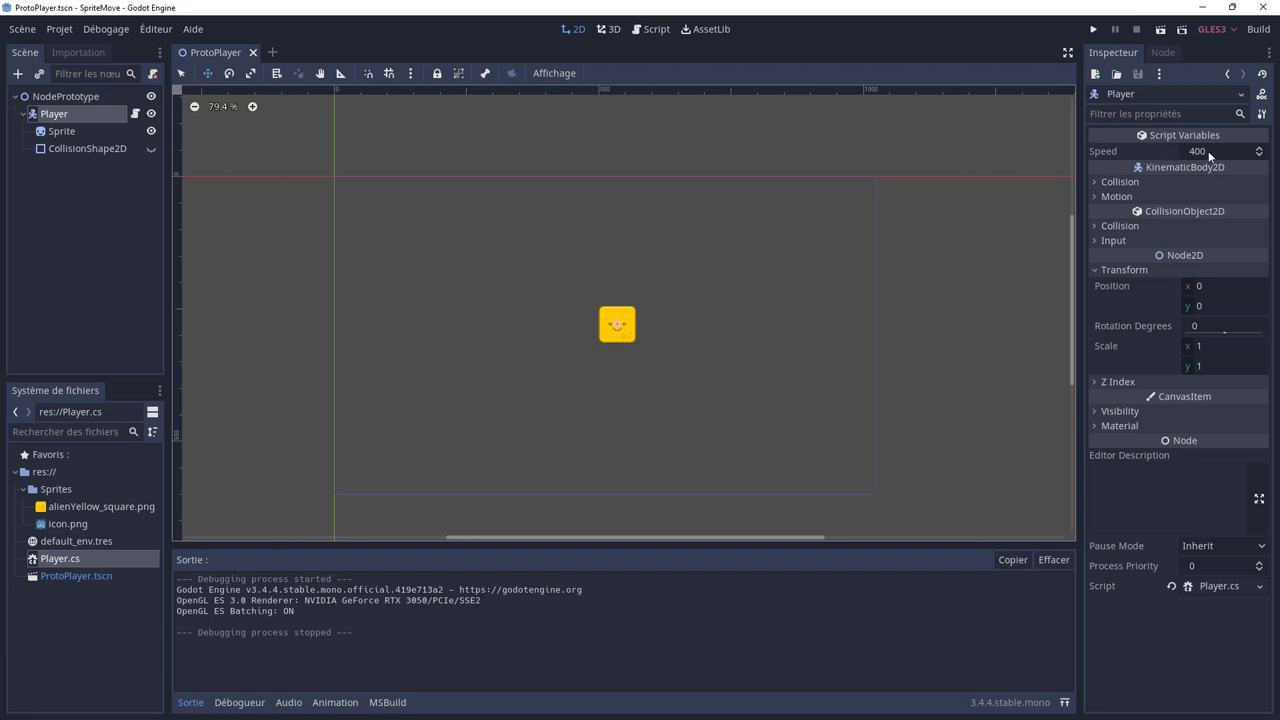
Step: Set the Player's Speed to 517 and test-run, moving the sprite down, right and up
{"action": "mouse_move", "coordinate": [1213, 151]}
{"action": "left_mouse_down"}
{"action": "mouse_move", "coordinate": [1150, 151]}
{"action": "mouse_move", "coordinate": [1151, 168]}
{"action": "left_mouse_up"}
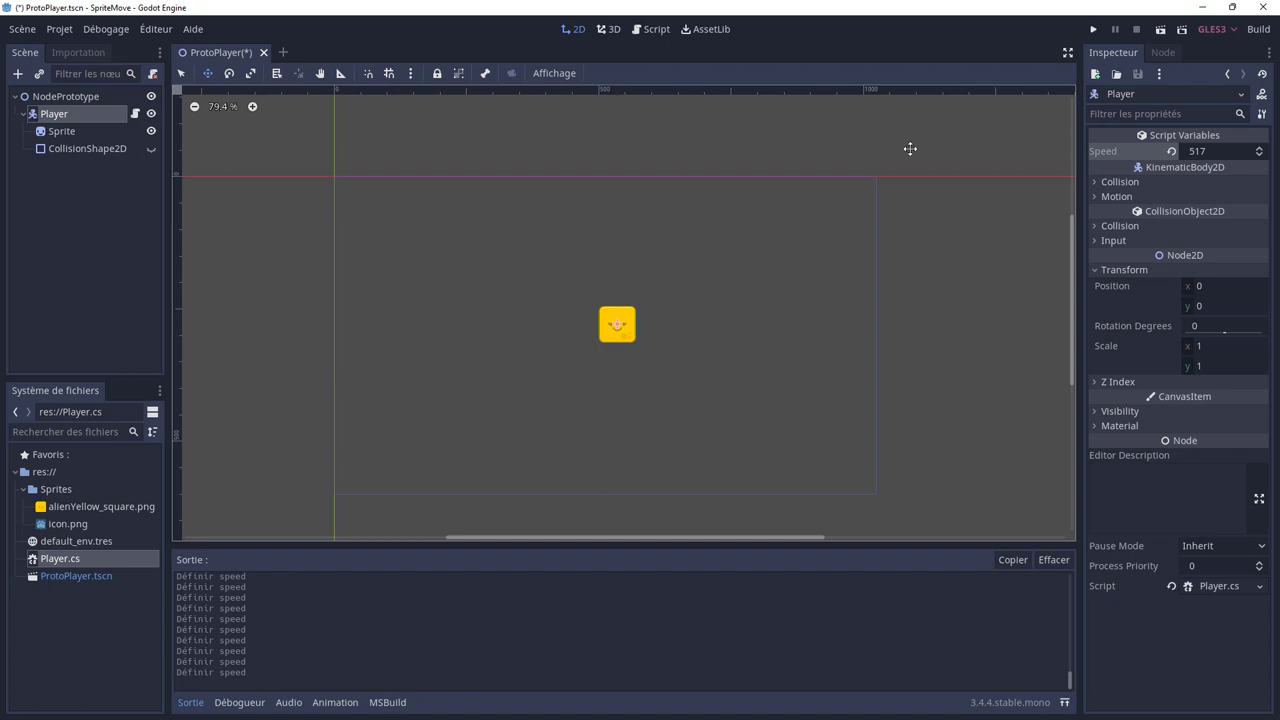
{"action": "left_click", "coordinate": [1095, 30]}
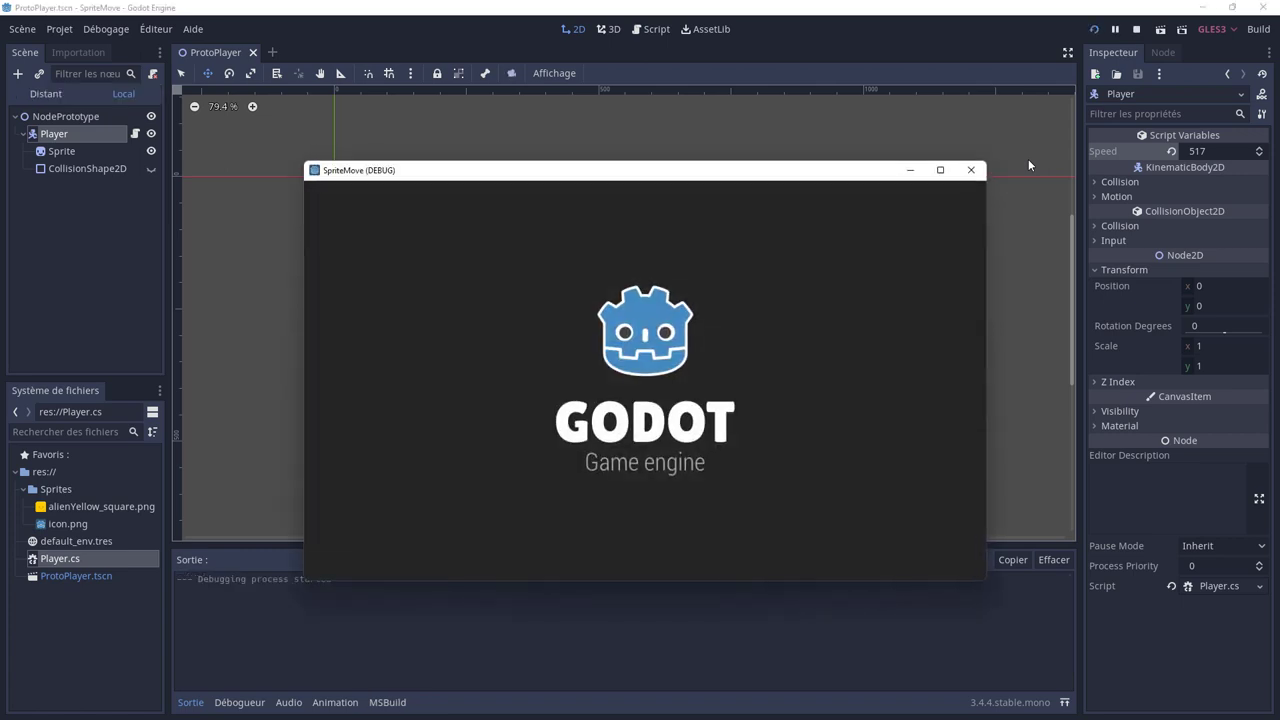
{"action": "key", "text": "Down"}
{"action": "key", "text": "Right"}
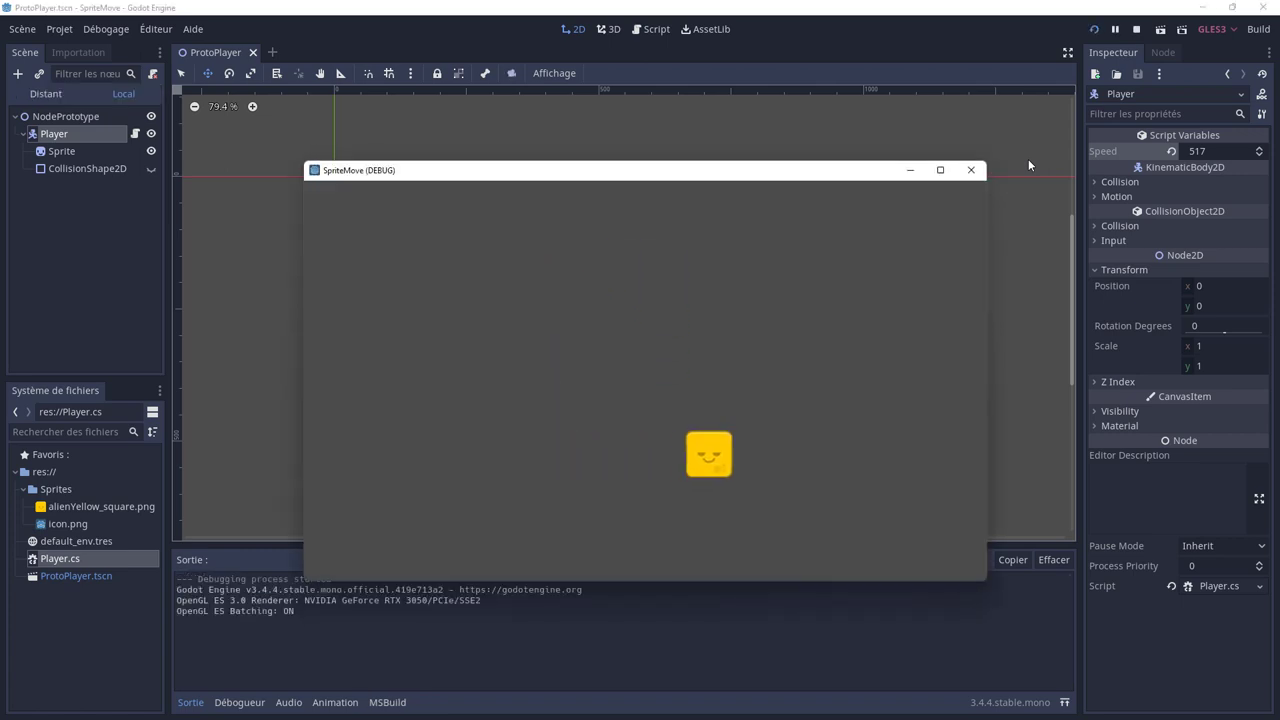
{"action": "key", "text": "Up"}
{"action": "left_click", "coordinate": [970, 170]}
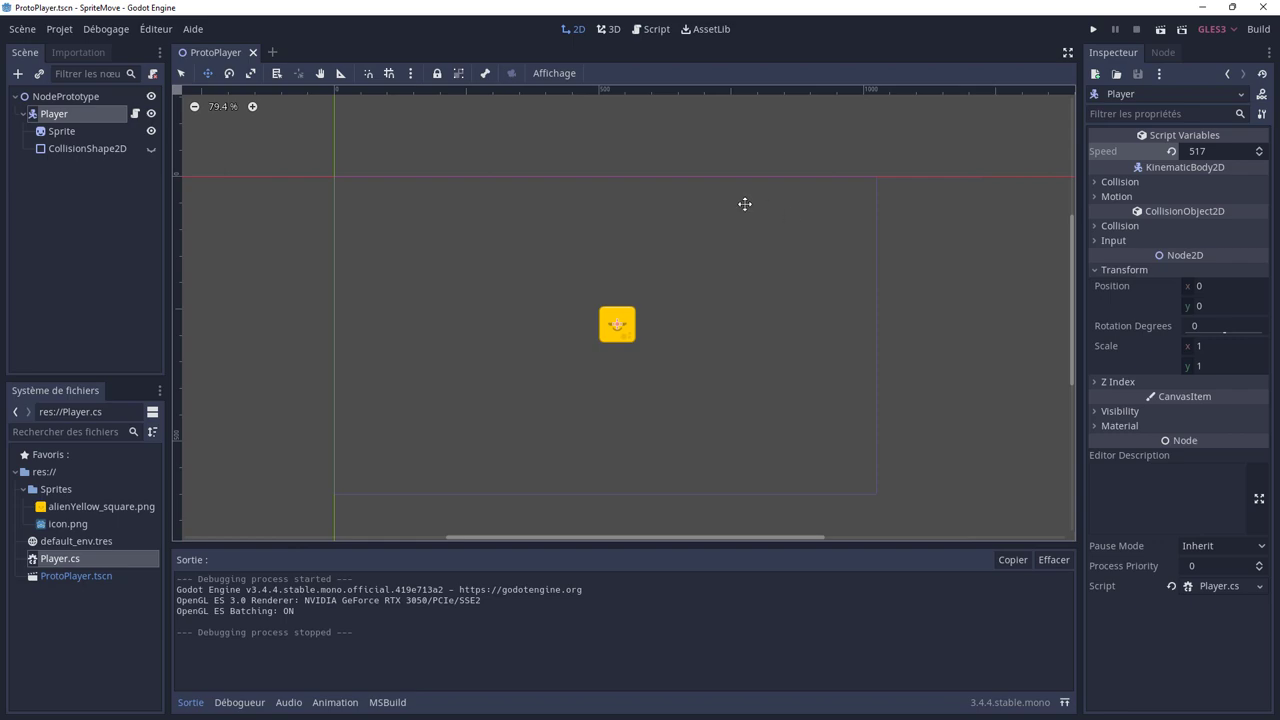
Step: Scroll Player.cs to the _Process method and its MoveAndSlide(velocity) call on line 31
{"action": "key", "text": "alt+Tab"}
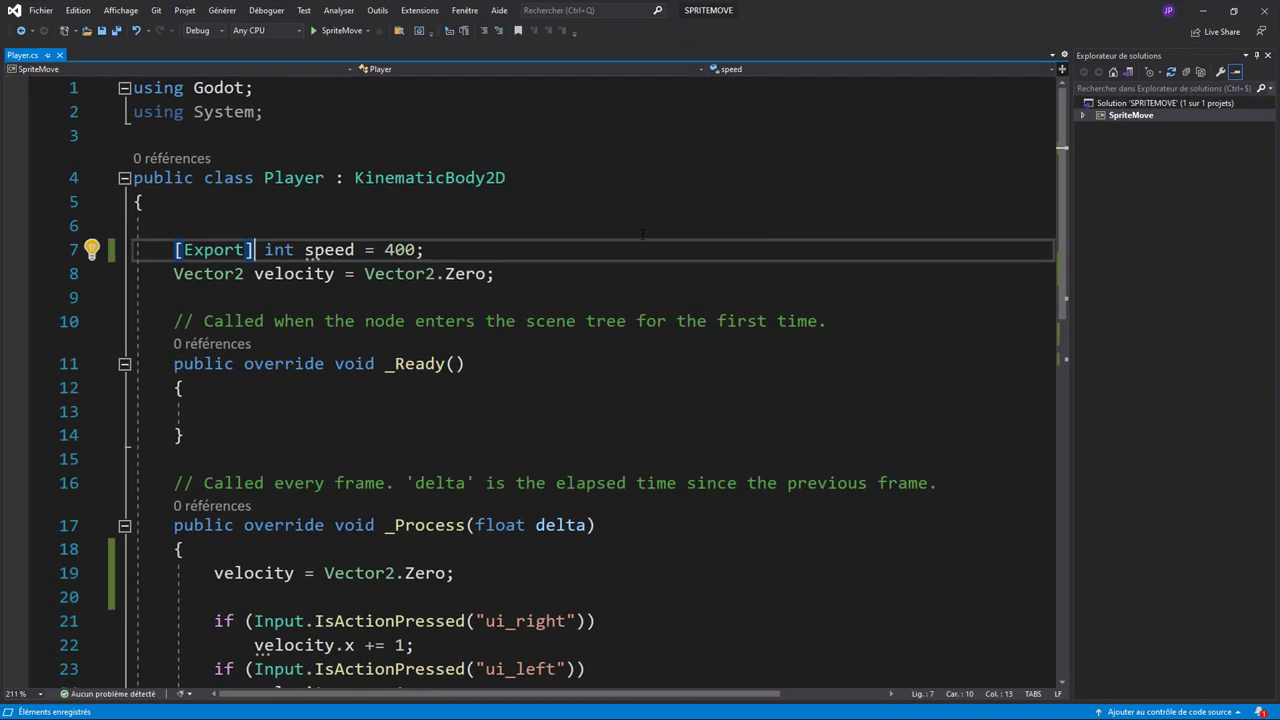
{"action": "scroll", "coordinate": [493, 500], "scroll_direction": "down", "scroll_amount": 3}
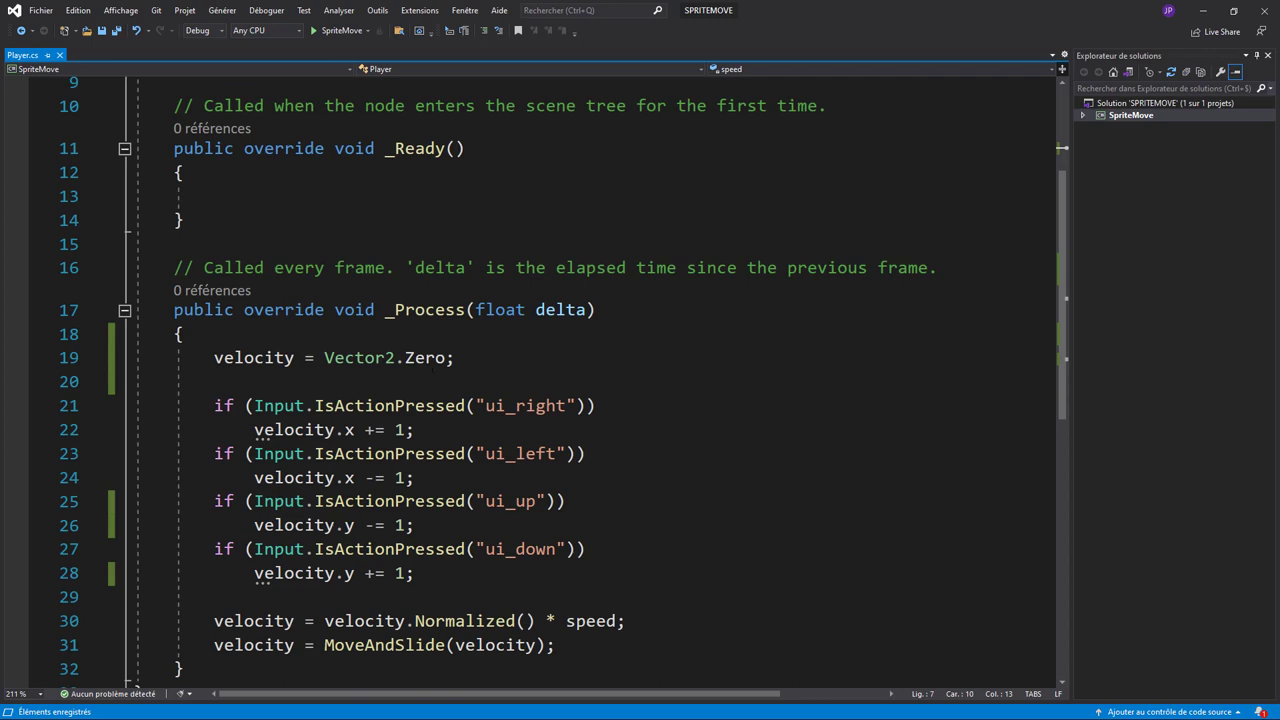
{"action": "scroll", "coordinate": [540, 380], "scroll_direction": "down", "scroll_amount": 2}
{"action": "left_click", "coordinate": [385, 501]}
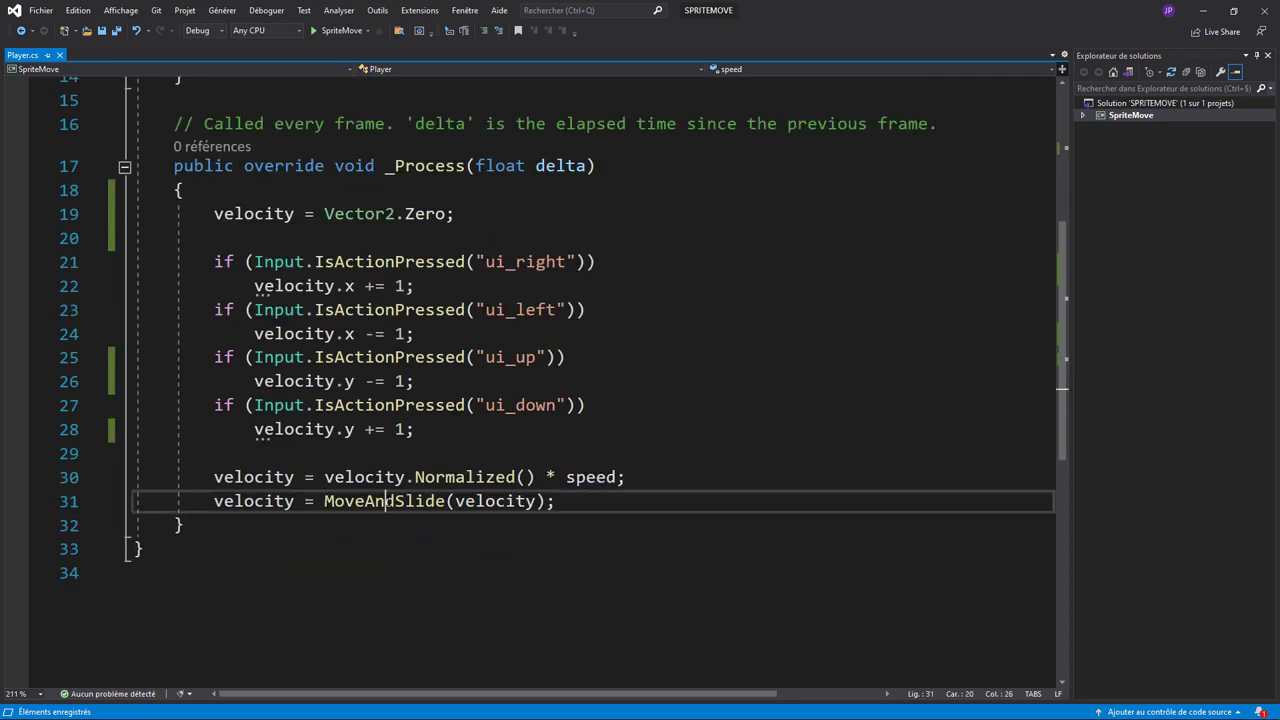
{"action": "scroll", "coordinate": [385, 501], "scroll_direction": "up", "scroll_amount": 2}
{"action": "mouse_move", "coordinate": [400, 310]}
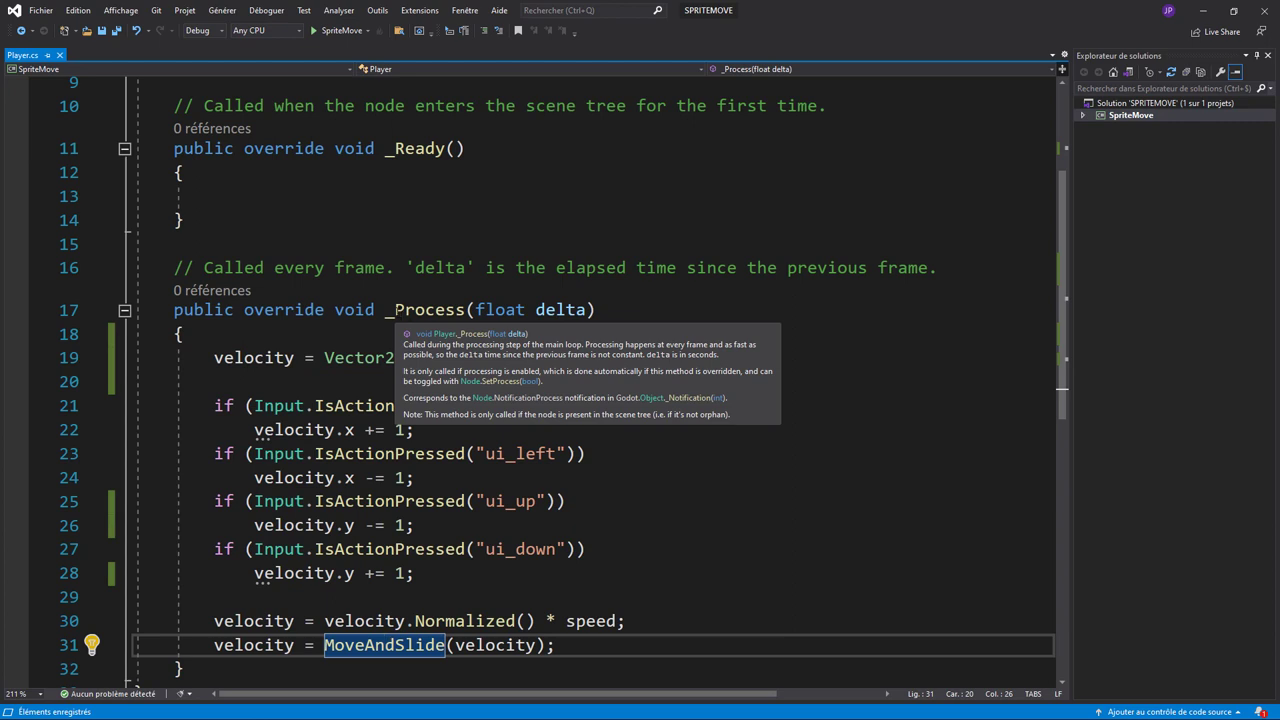
Step: Rename the _Process method on line 17 to _PhysicsProcess
{"action": "left_click", "coordinate": [396, 310]}
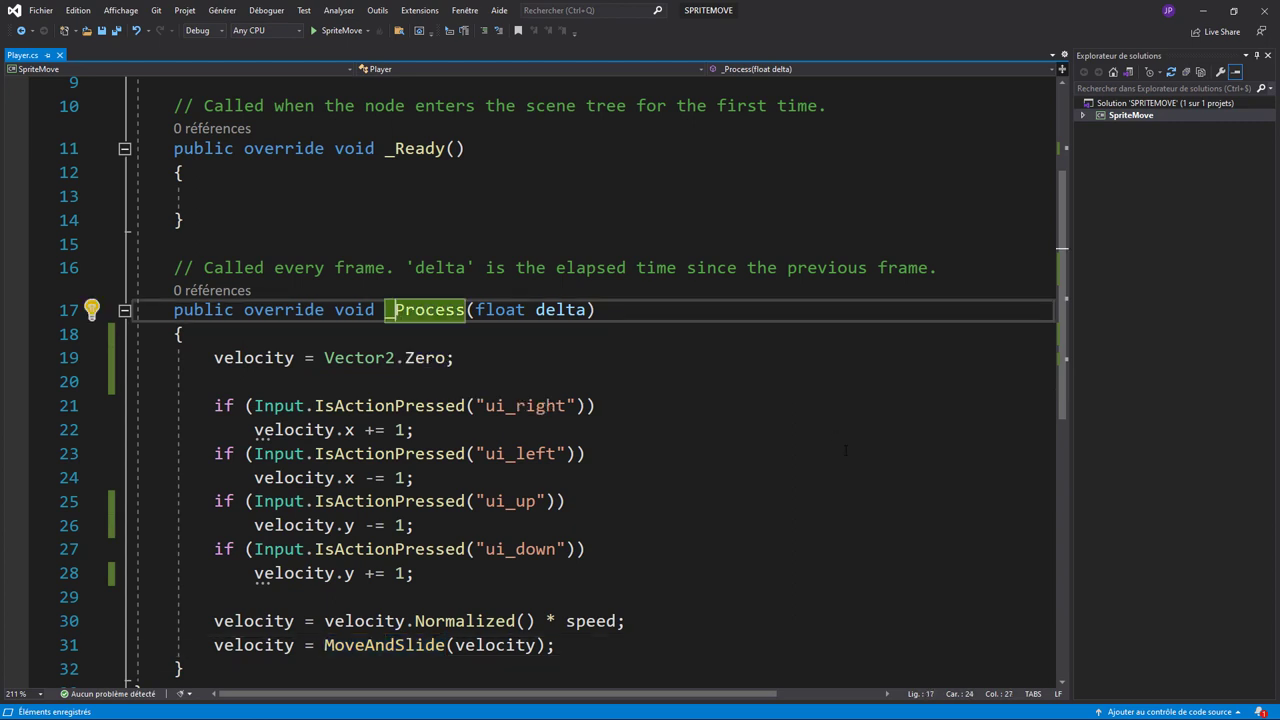
{"action": "type", "text": "P"}
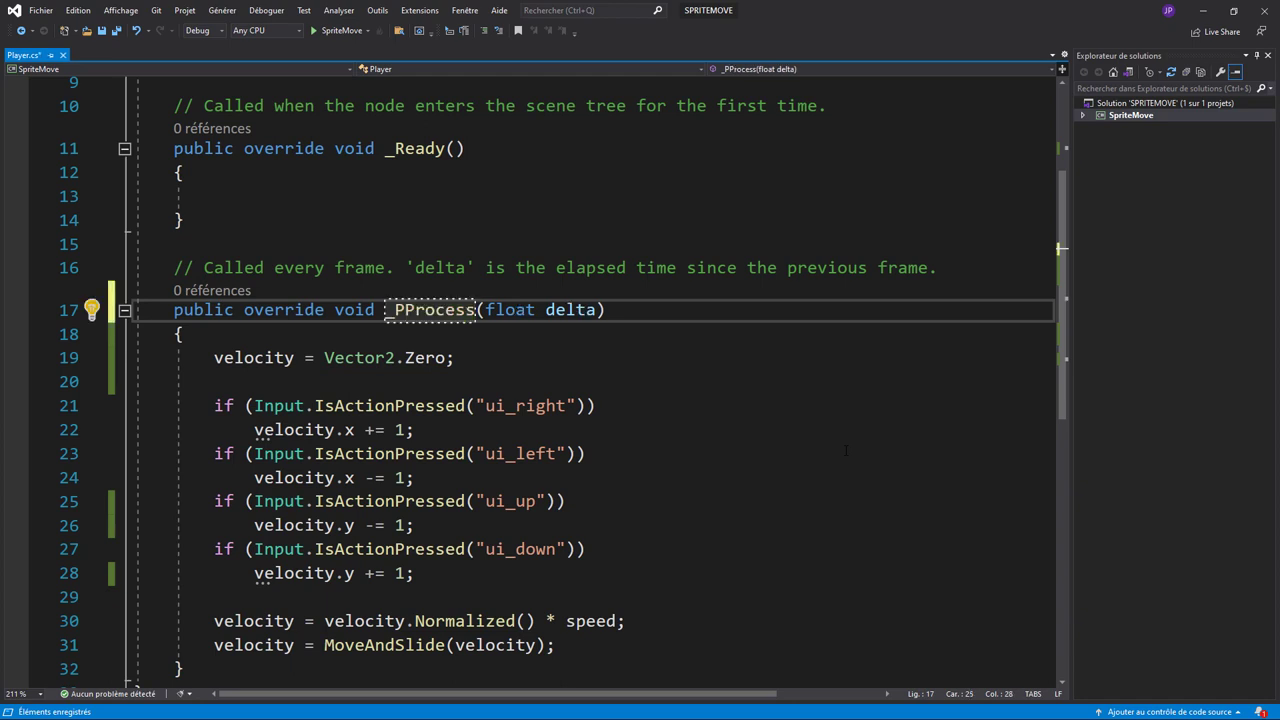
{"action": "type", "text": "hysics"}
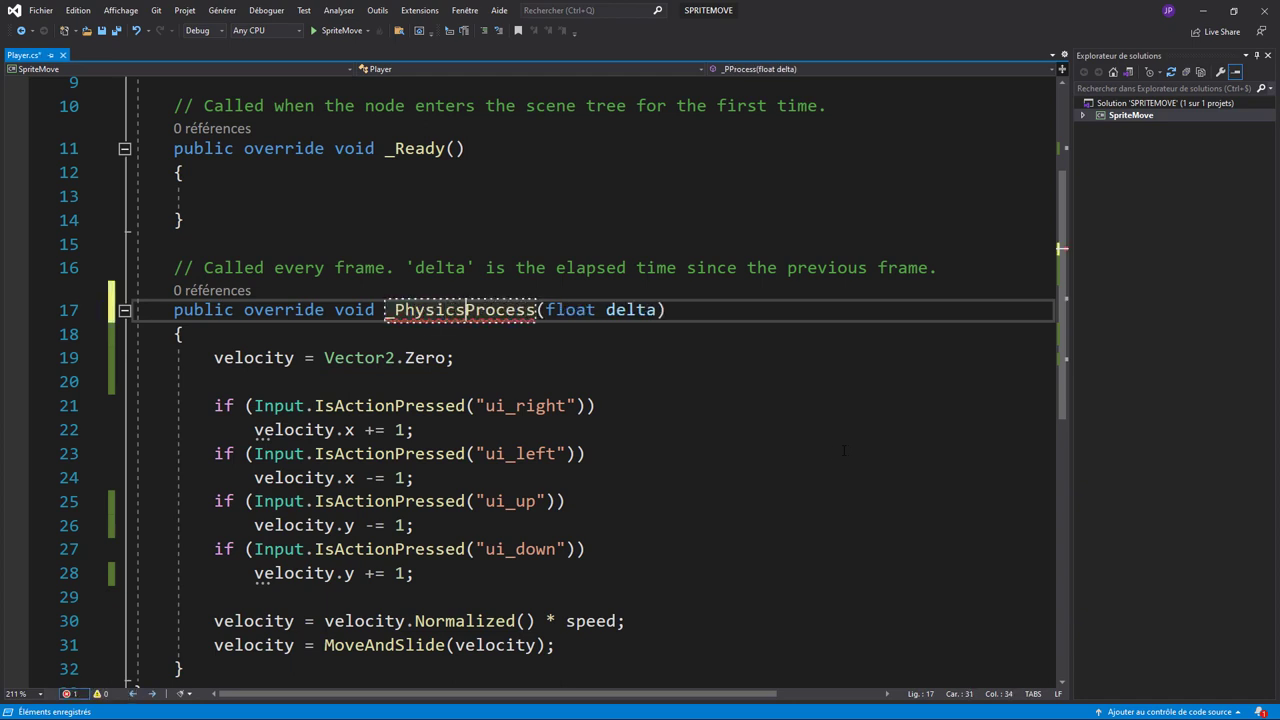
{"action": "left_click", "coordinate": [567, 501]}
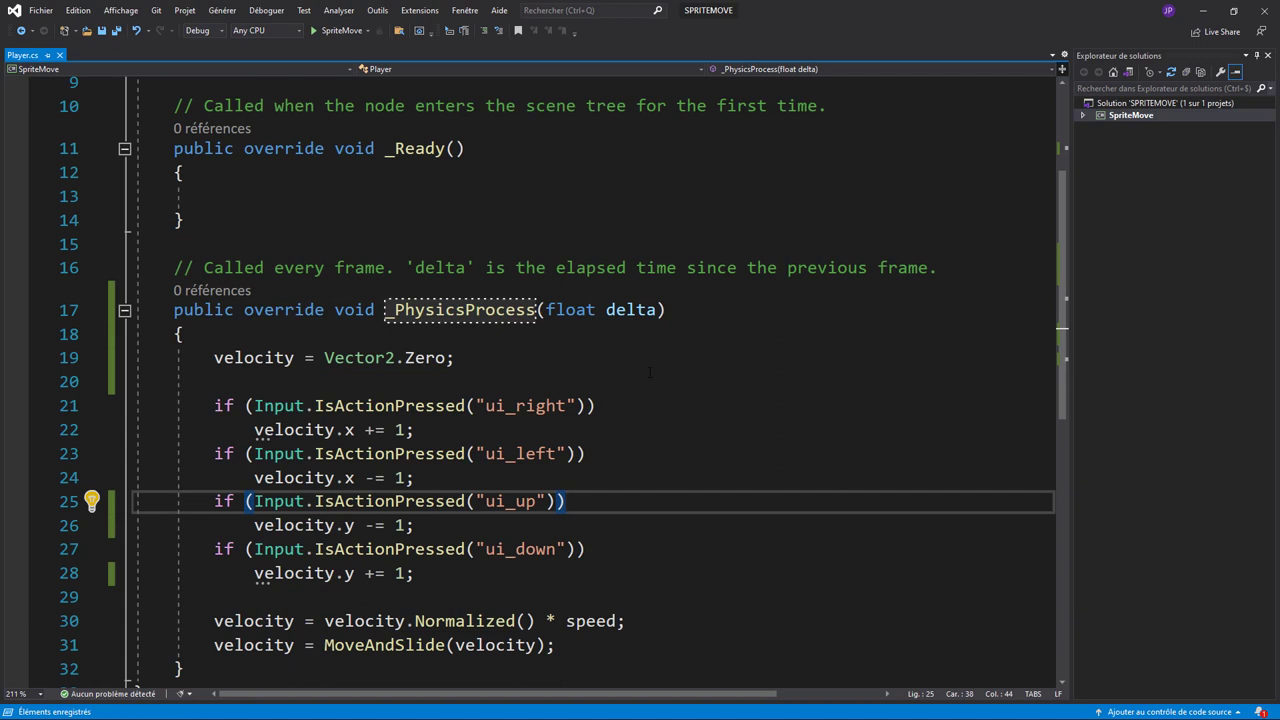
Step: Review the delta parameter and the MoveAndSlide documentation in the renamed method
{"action": "scroll", "coordinate": [447, 449], "scroll_direction": "down", "scroll_amount": 1}
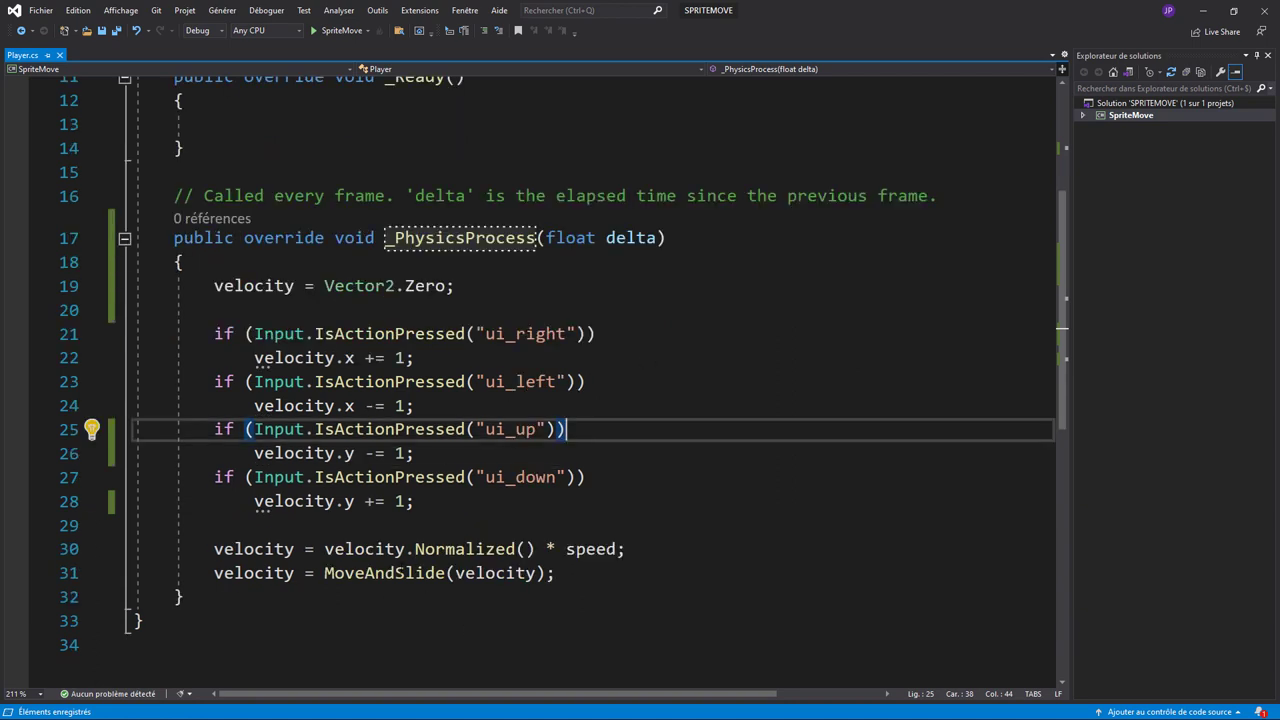
{"action": "left_click", "coordinate": [630, 238]}
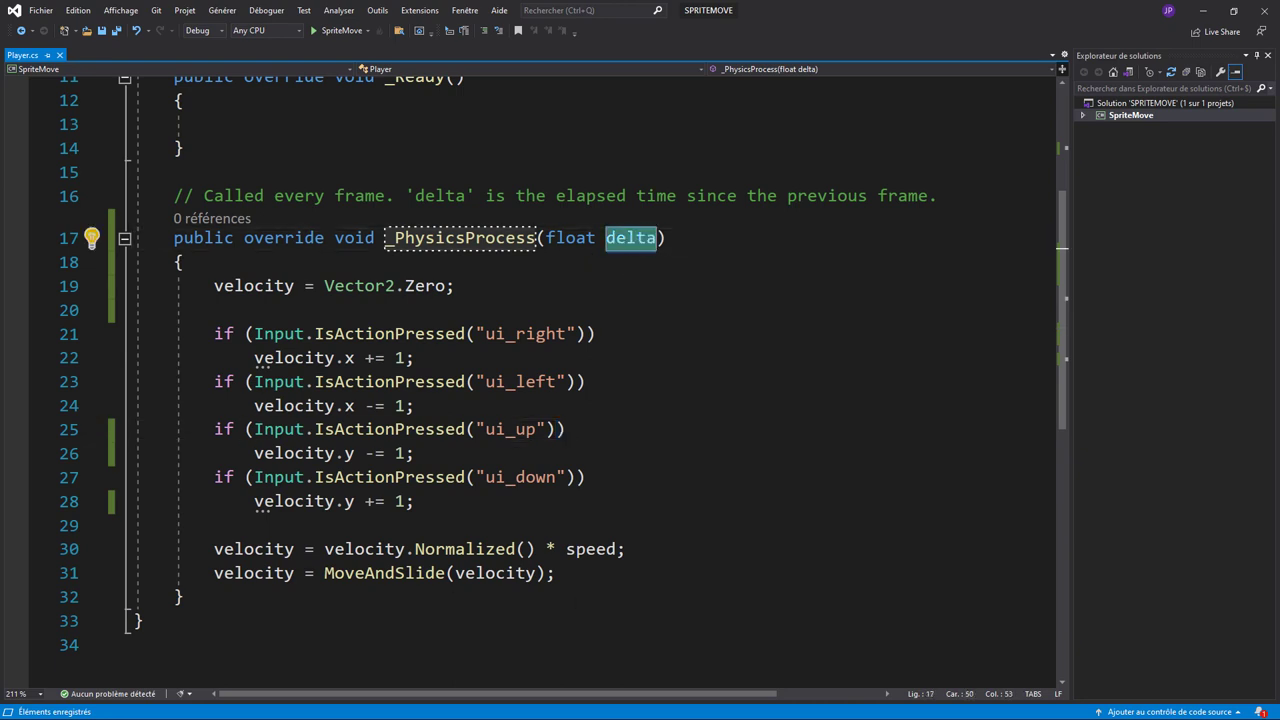
{"action": "left_click", "coordinate": [396, 573]}
{"action": "left_click", "coordinate": [566, 429]}
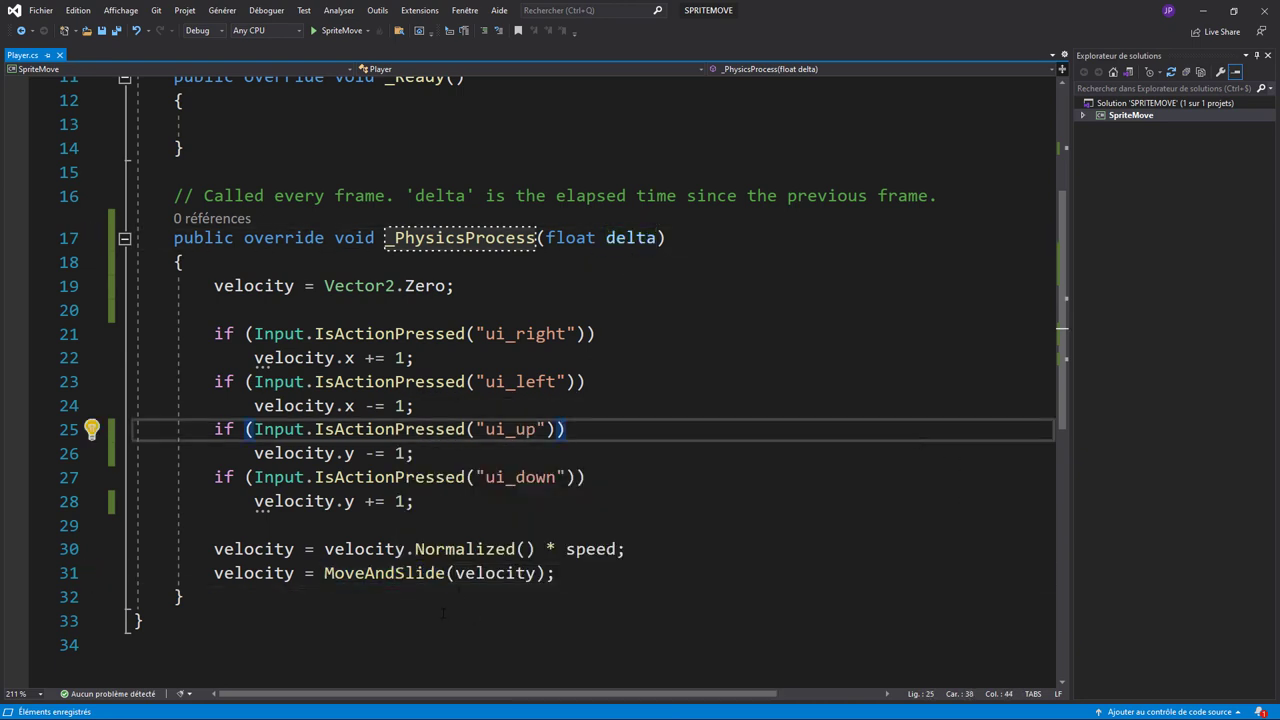
{"action": "left_click", "coordinate": [790, 510]}
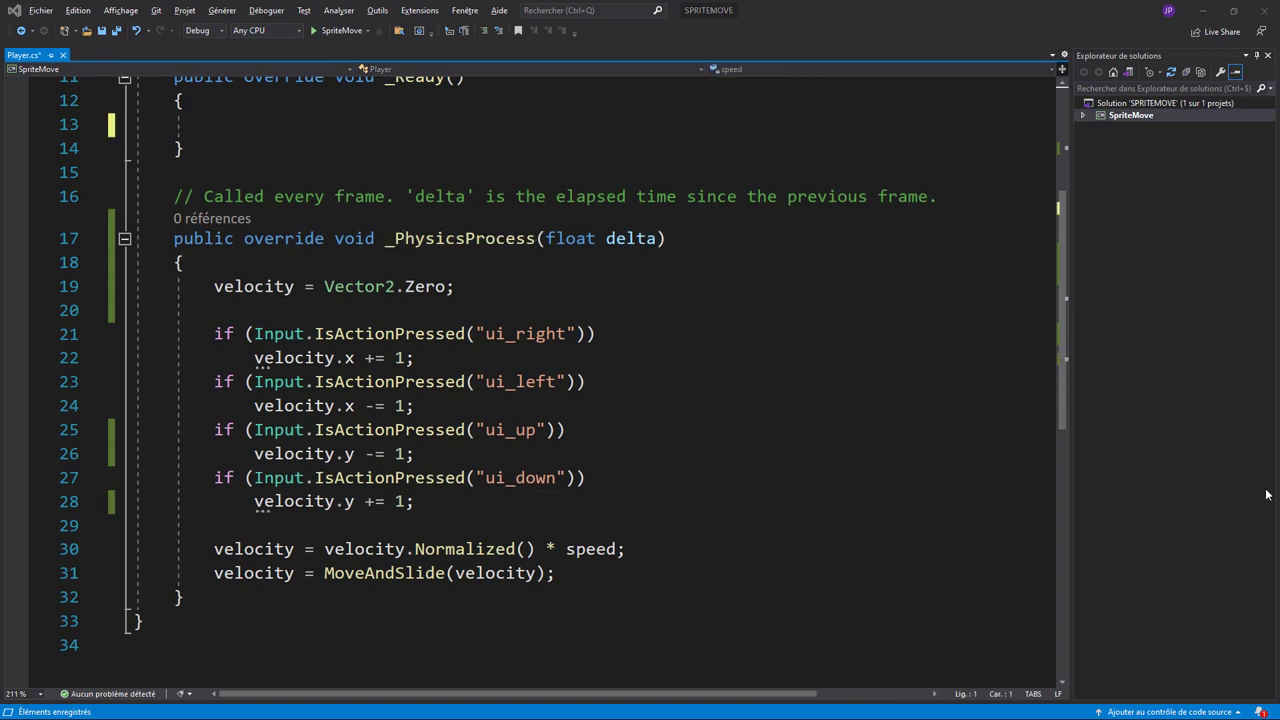
Step: Change the Player base class to Sprite and see MoveAndSlide flagged as an error
{"action": "scroll", "coordinate": [600, 293], "scroll_direction": "up", "scroll_amount": 4}
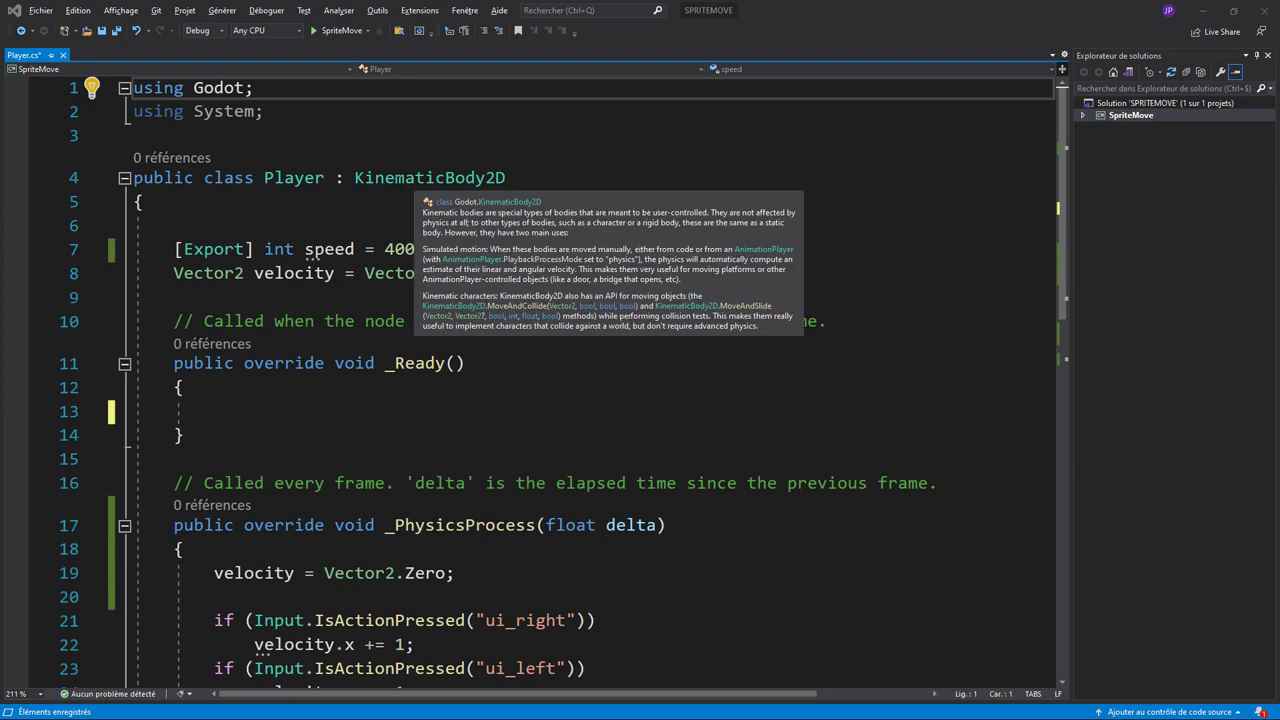
{"action": "double_click", "coordinate": [395, 181]}
{"action": "key", "text": "ctrl+c"}
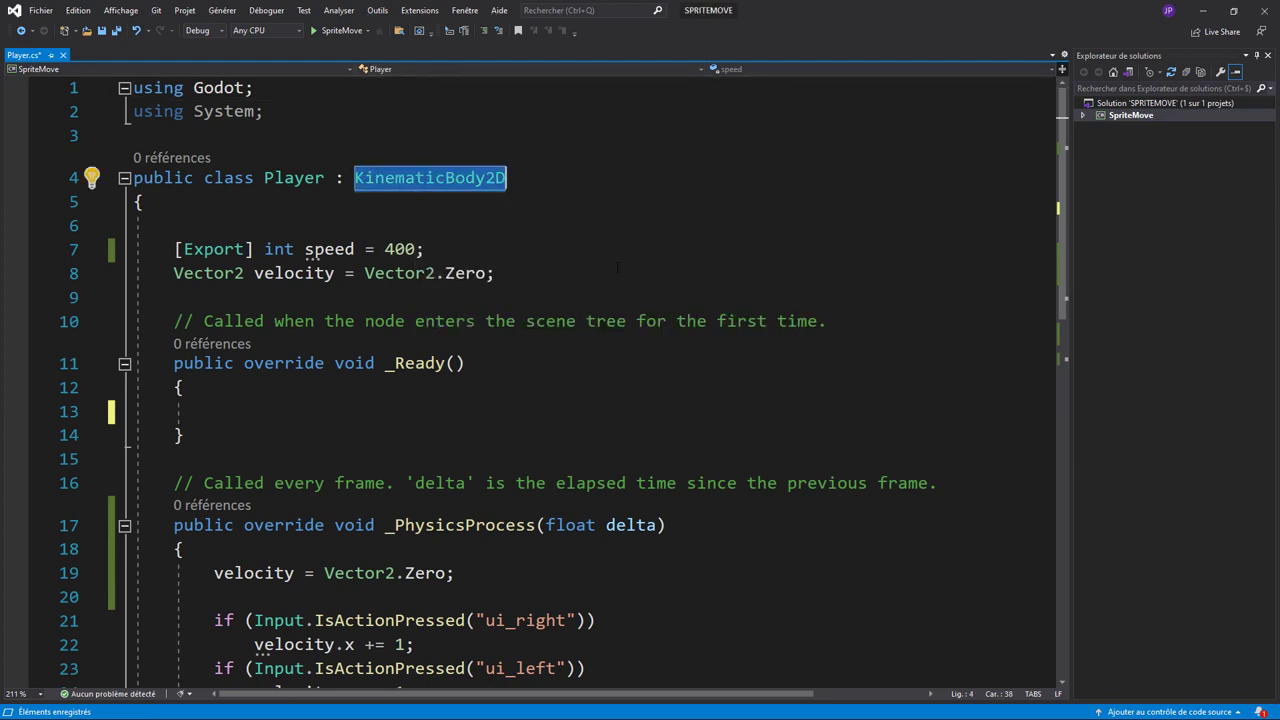
{"action": "type", "text": "Sprite"}
{"action": "key", "text": "Escape"}
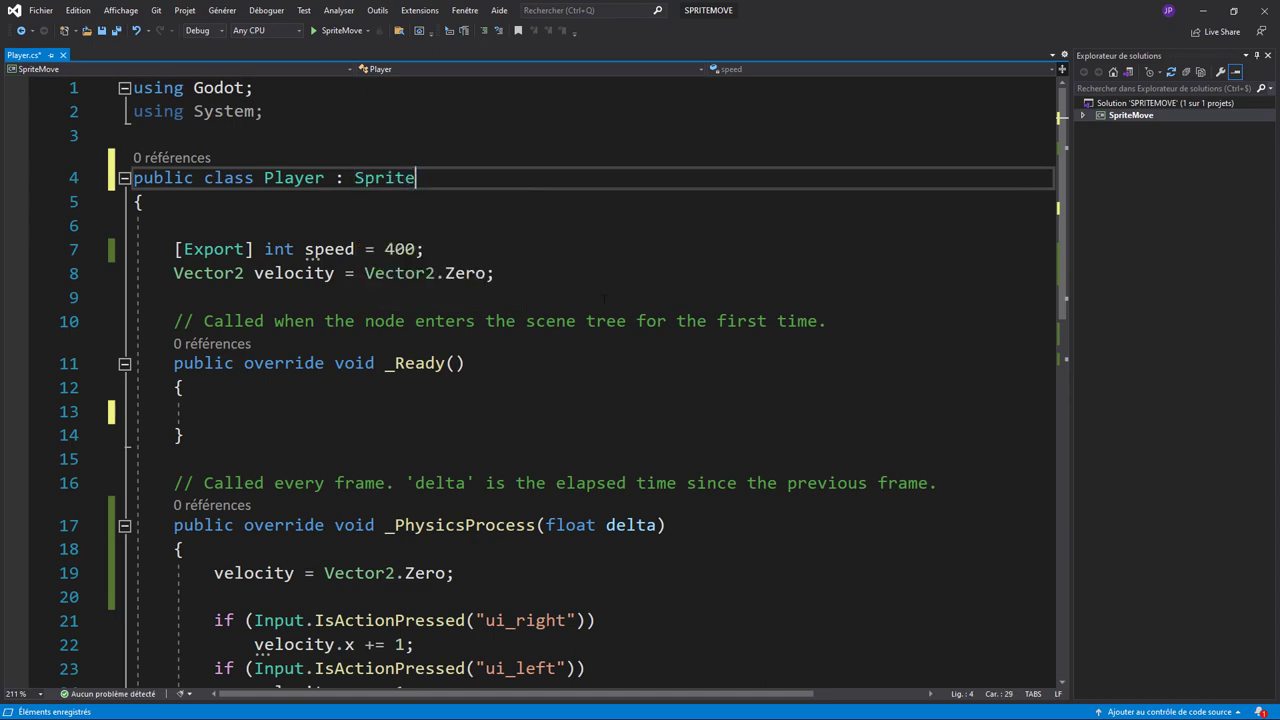
{"action": "left_click", "coordinate": [306, 297]}
{"action": "scroll", "coordinate": [306, 297], "scroll_direction": "down", "scroll_amount": 5}
{"action": "double_click", "coordinate": [380, 501]}
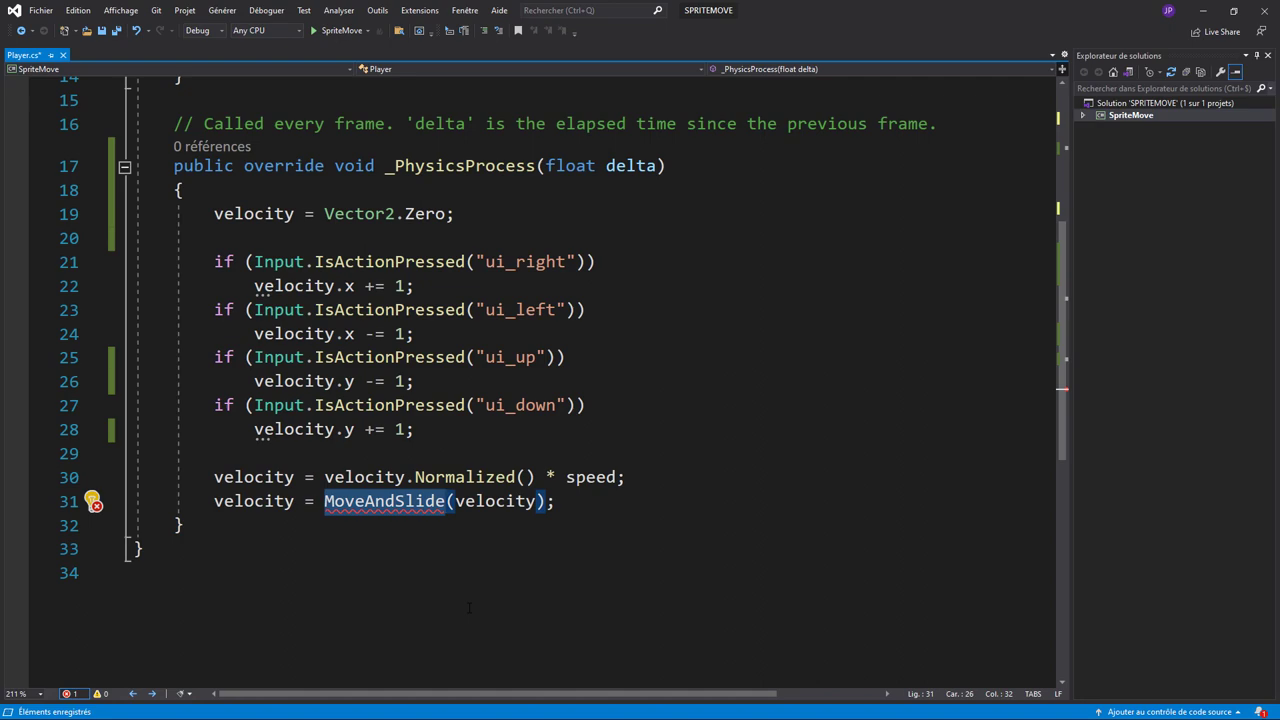
Step: Restore KinematicBody2D as the Player class's base class
{"action": "scroll", "coordinate": [436, 243], "scroll_direction": "up", "scroll_amount": 5}
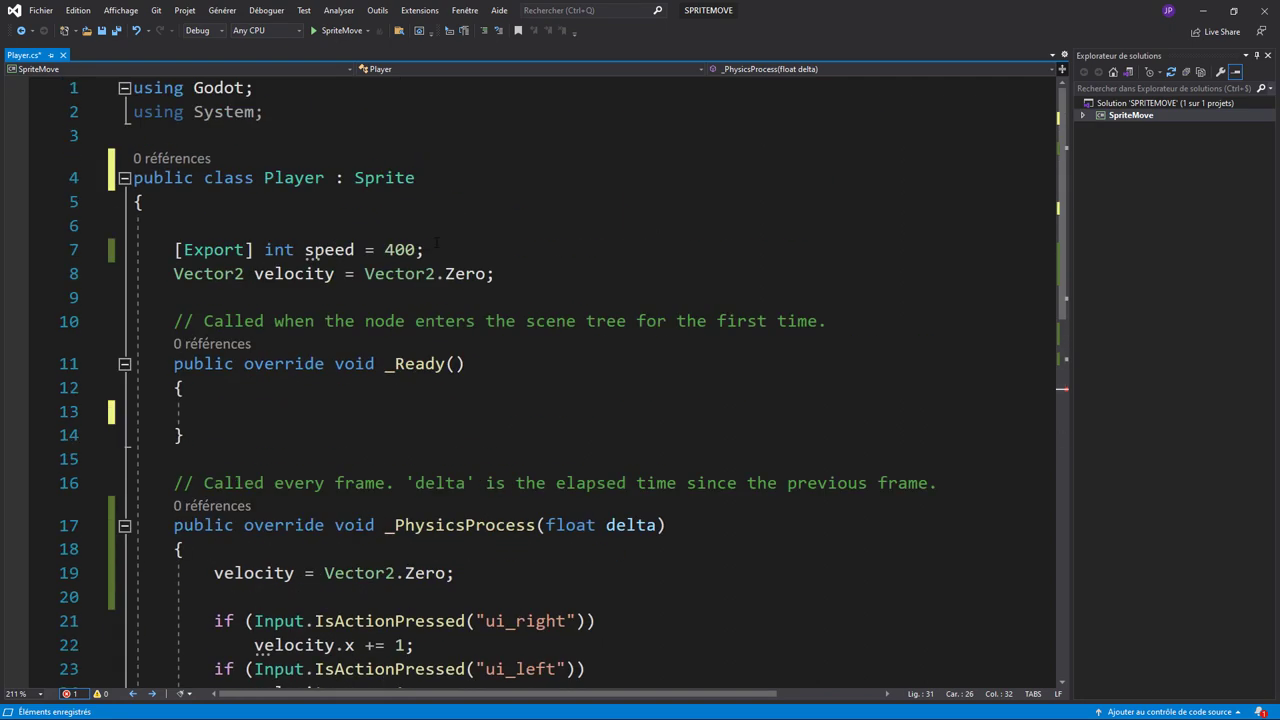
{"action": "double_click", "coordinate": [386, 180]}
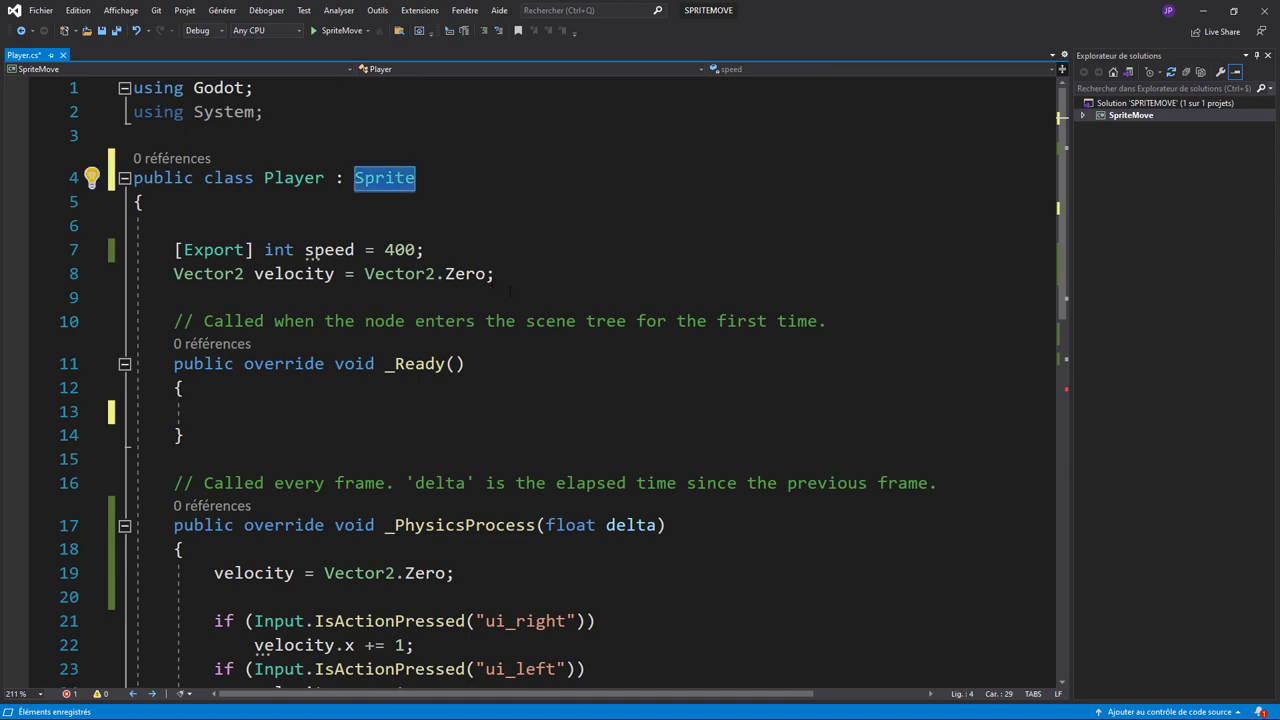
{"action": "key", "text": "ctrl+v"}
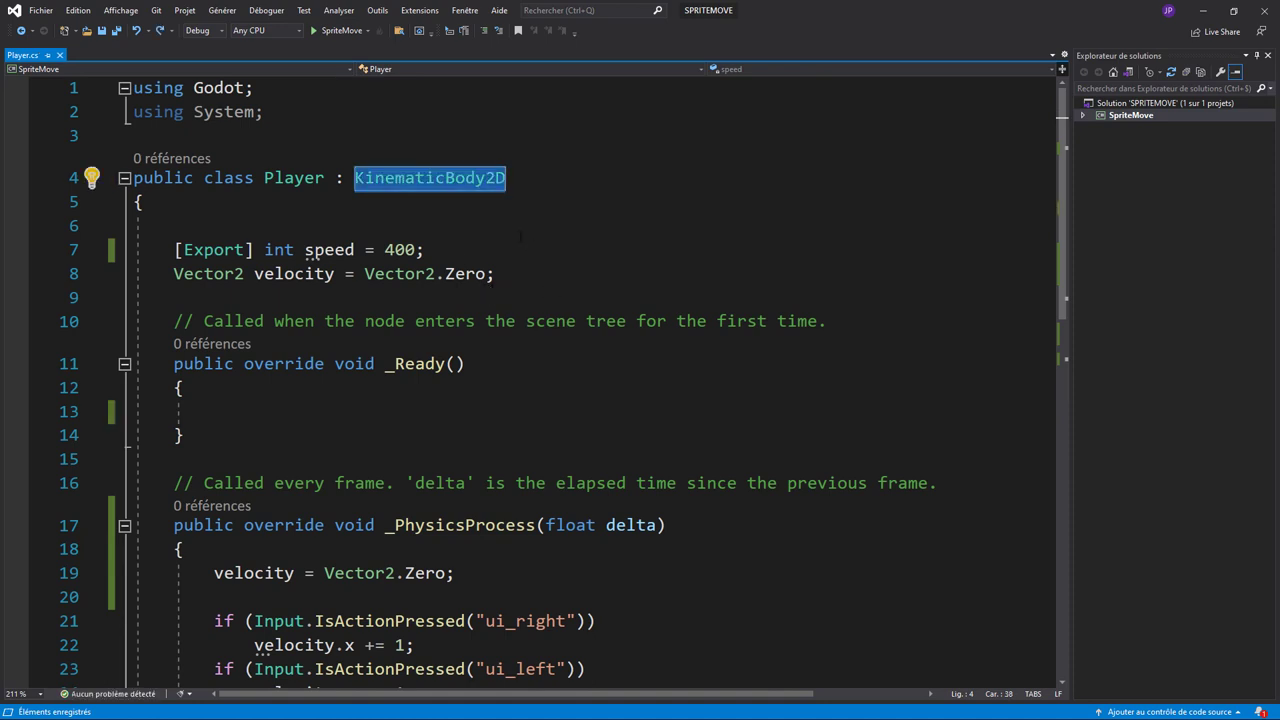
{"action": "left_click", "coordinate": [523, 236]}
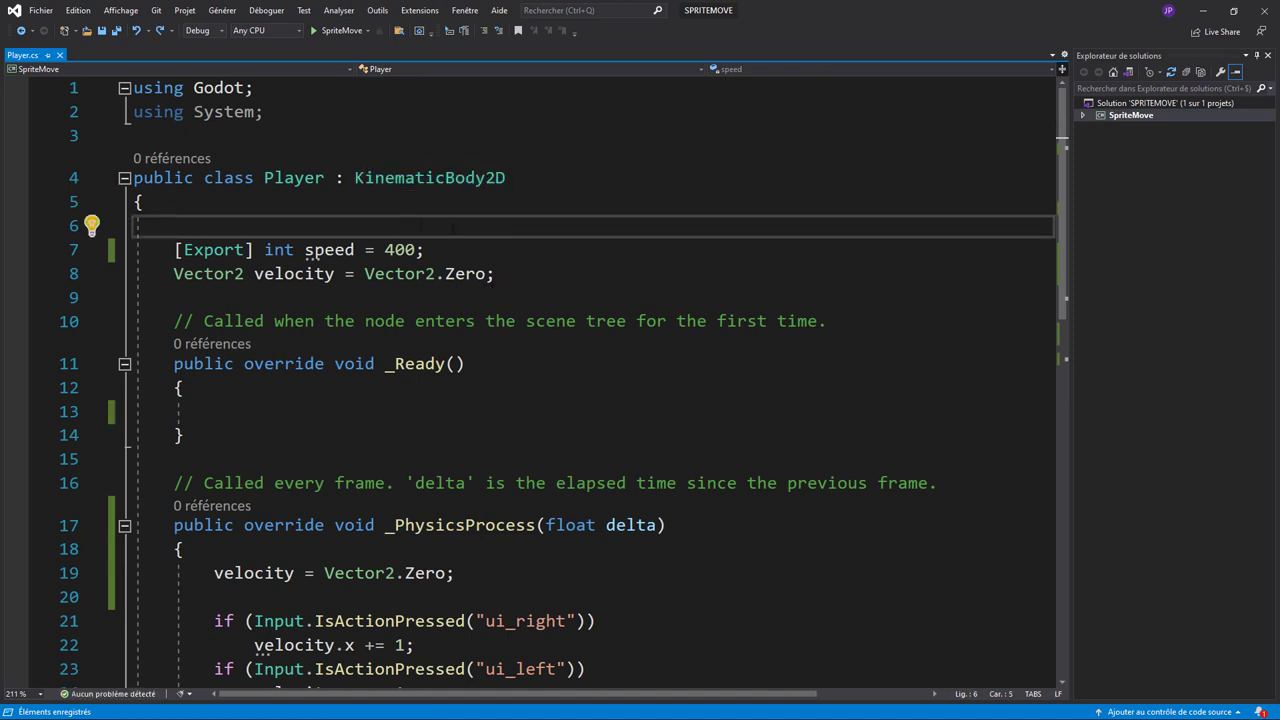
{"action": "left_click", "coordinate": [426, 178]}
{"action": "double_click", "coordinate": [426, 178]}
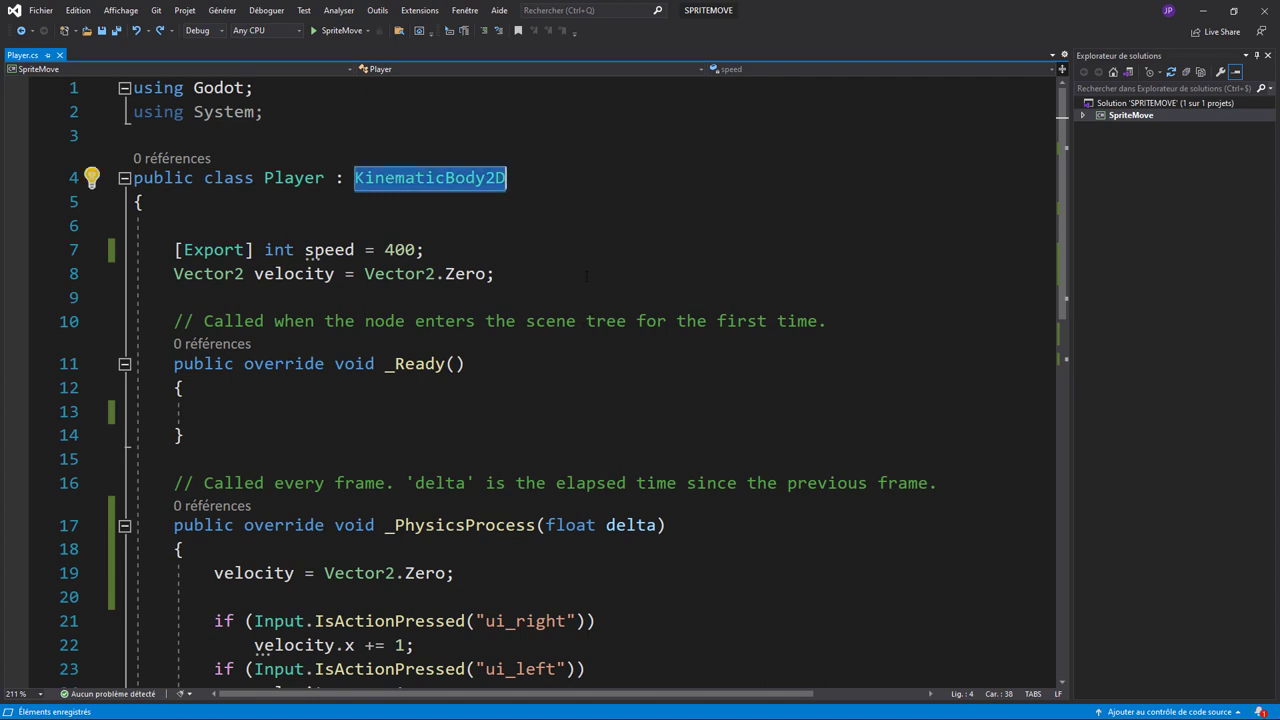
Step: Scroll through Player.cs and highlight the speed and velocity field declarations
{"action": "scroll", "coordinate": [603, 288], "scroll_direction": "down", "scroll_amount": 3}
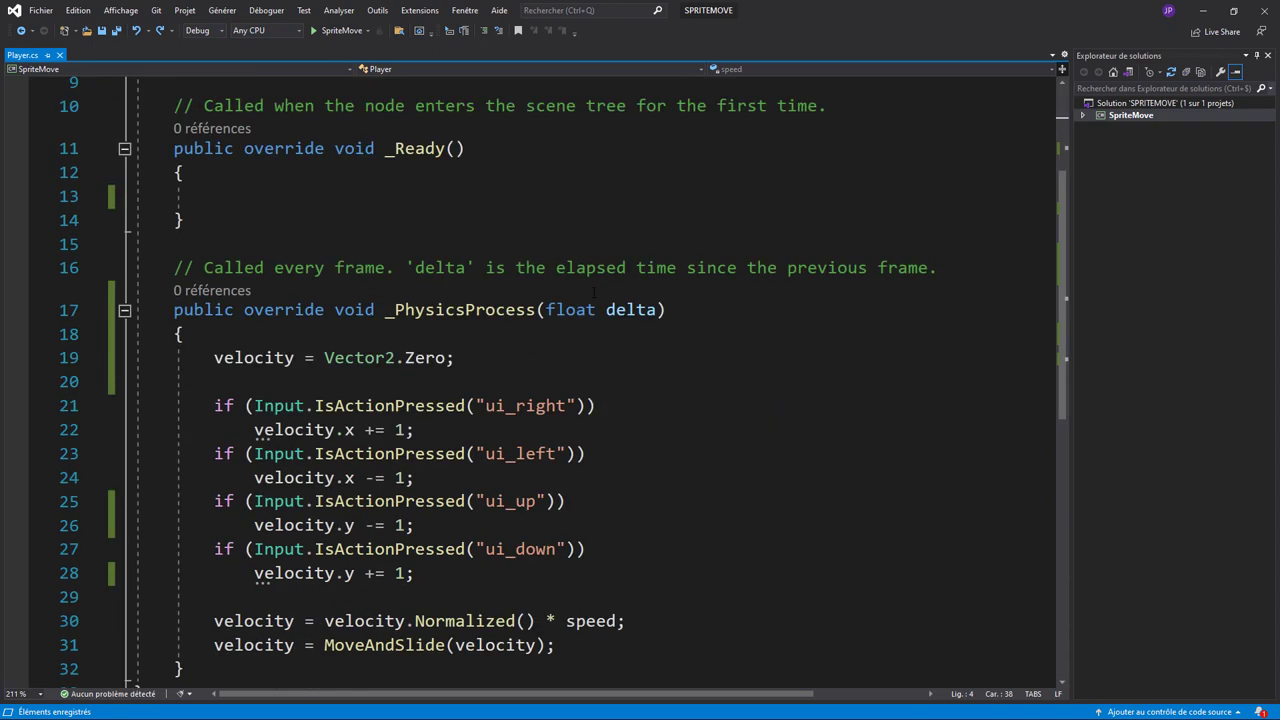
{"action": "scroll", "coordinate": [601, 295], "scroll_direction": "down", "scroll_amount": 2}
{"action": "scroll", "coordinate": [631, 303], "scroll_direction": "up", "scroll_amount": 1}
{"action": "scroll", "coordinate": [681, 325], "scroll_direction": "up", "scroll_amount": 3}
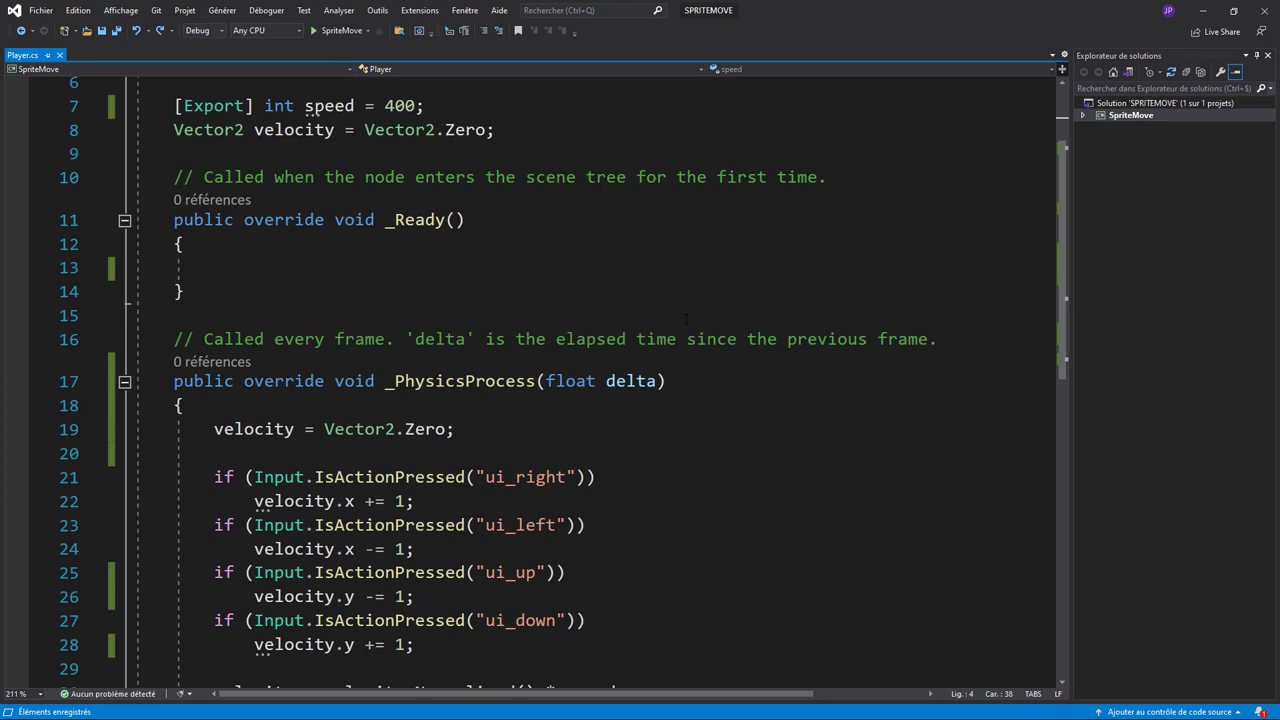
{"action": "scroll", "coordinate": [685, 318], "scroll_direction": "down", "scroll_amount": 1}
{"action": "scroll", "coordinate": [686, 318], "scroll_direction": "up", "scroll_amount": 1}
{"action": "scroll", "coordinate": [688, 319], "scroll_direction": "up", "scroll_amount": 2}
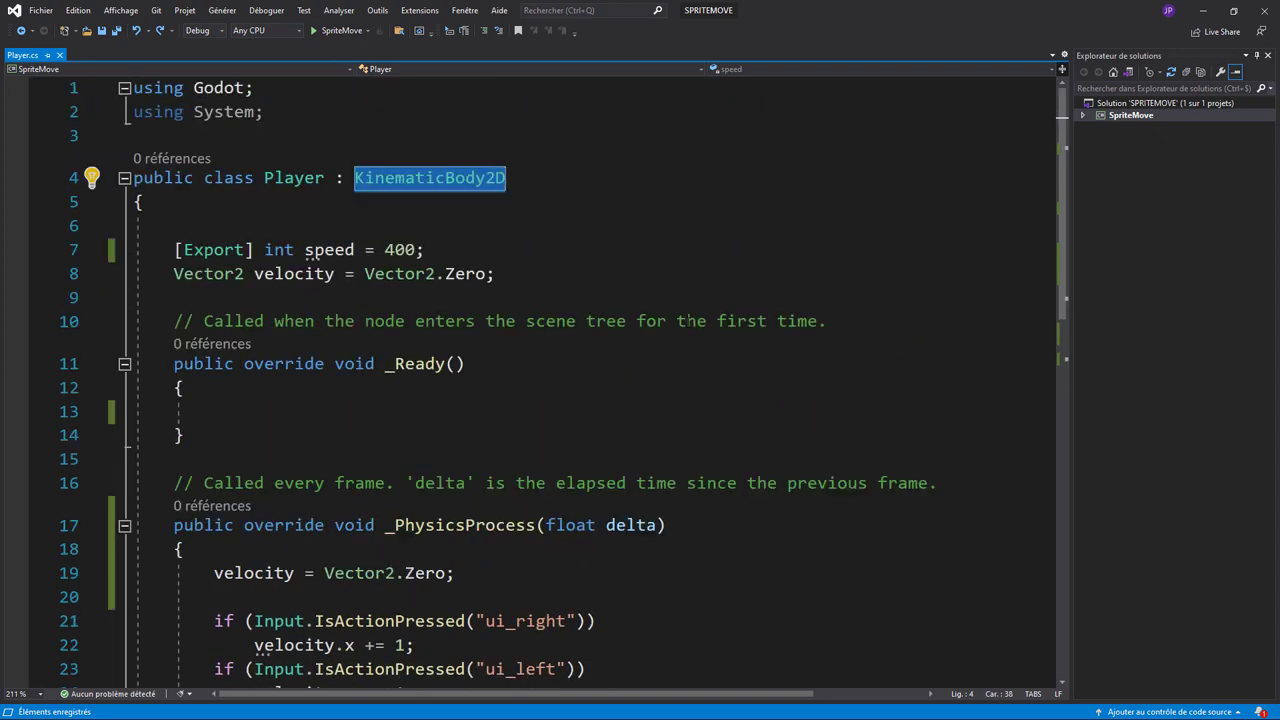
{"action": "left_click_drag", "start_coordinate": [174, 250], "coordinate": [497, 274]}
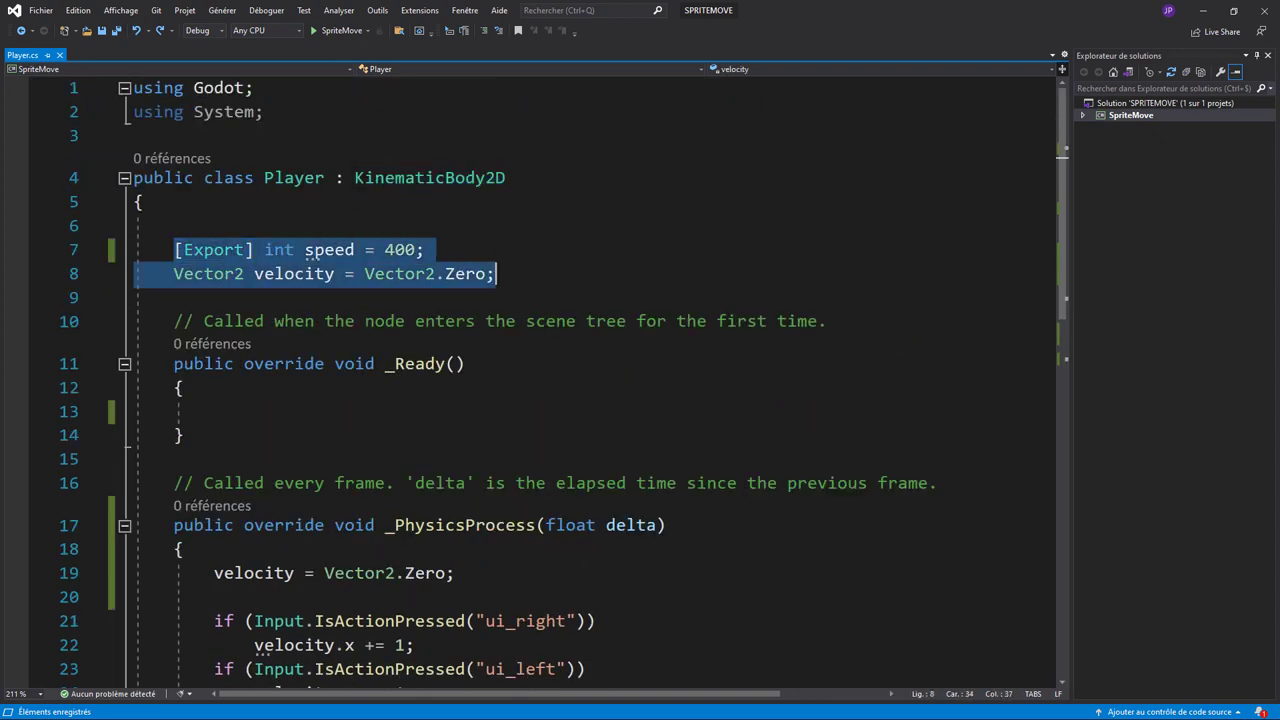
Step: Highlight line 22's velocity.x increment, then switch back to the Godot editor
{"action": "scroll", "coordinate": [497, 274], "scroll_direction": "down", "scroll_amount": 2}
{"action": "scroll", "coordinate": [497, 274], "scroll_direction": "down", "scroll_amount": 1}
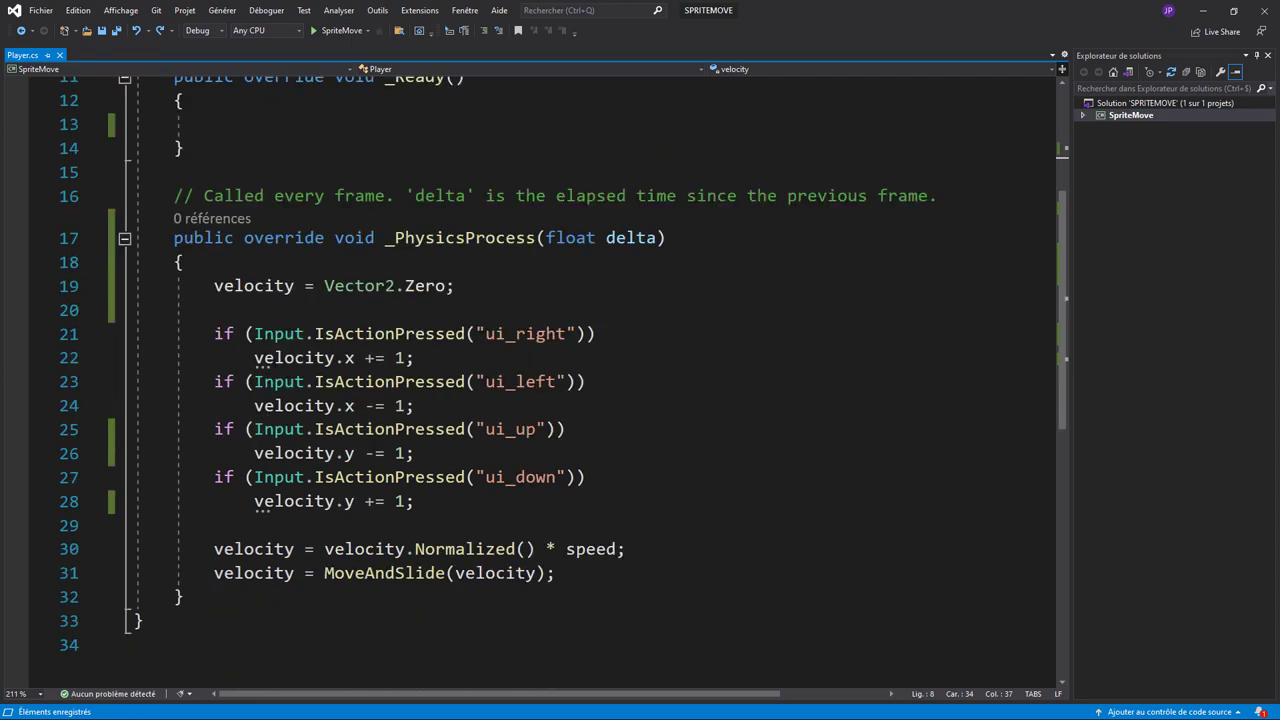
{"action": "left_click_drag", "start_coordinate": [254, 357], "coordinate": [416, 357]}
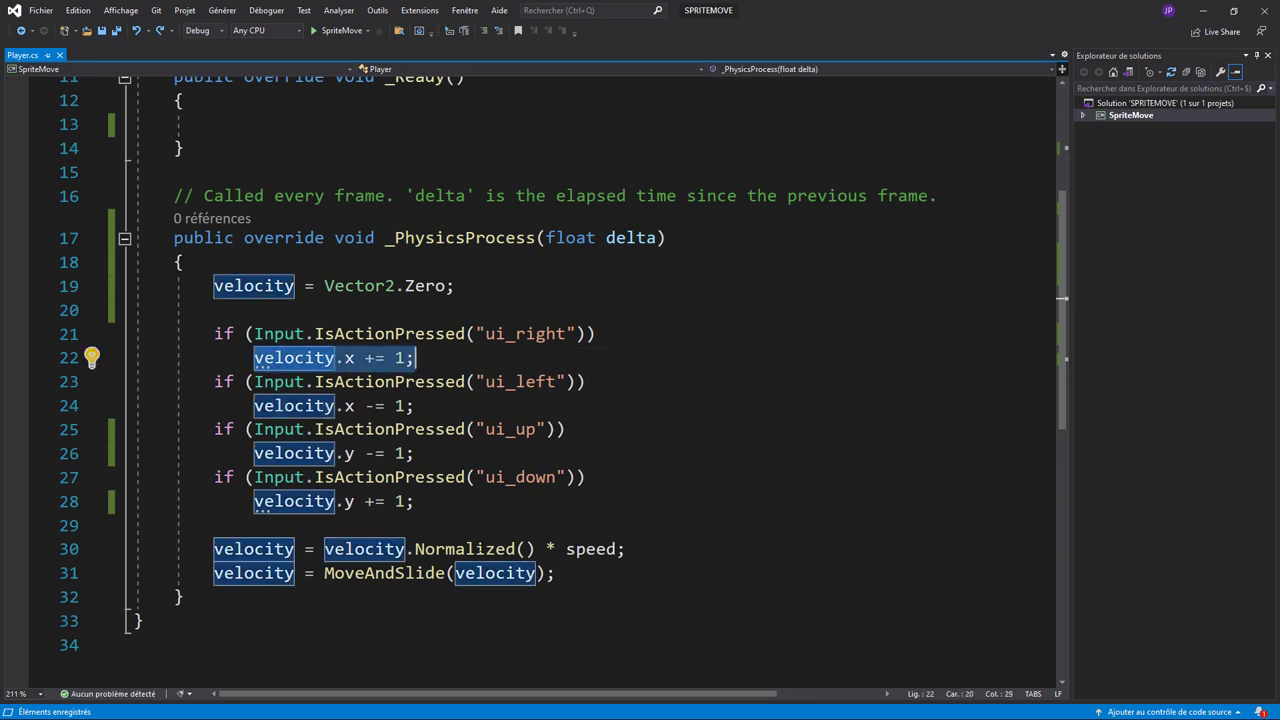
{"action": "left_click", "coordinate": [930, 453]}
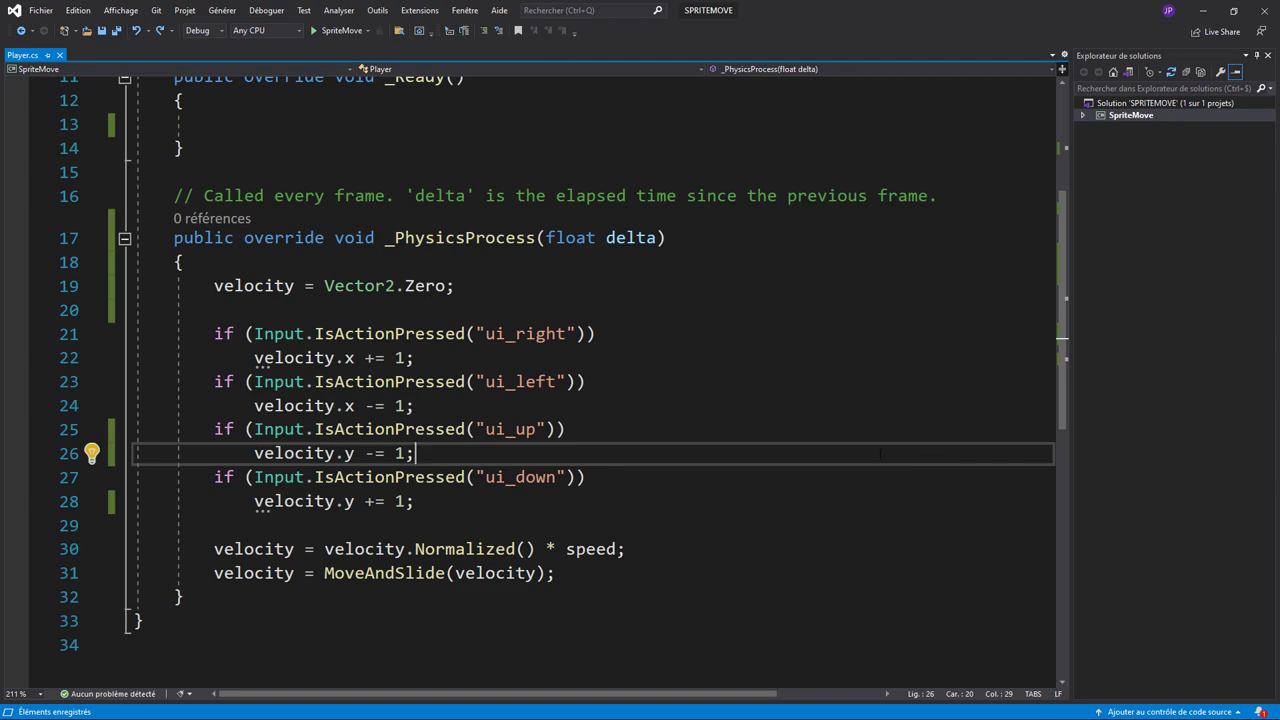
{"action": "scroll", "coordinate": [848, 443], "scroll_direction": "up", "scroll_amount": 4}
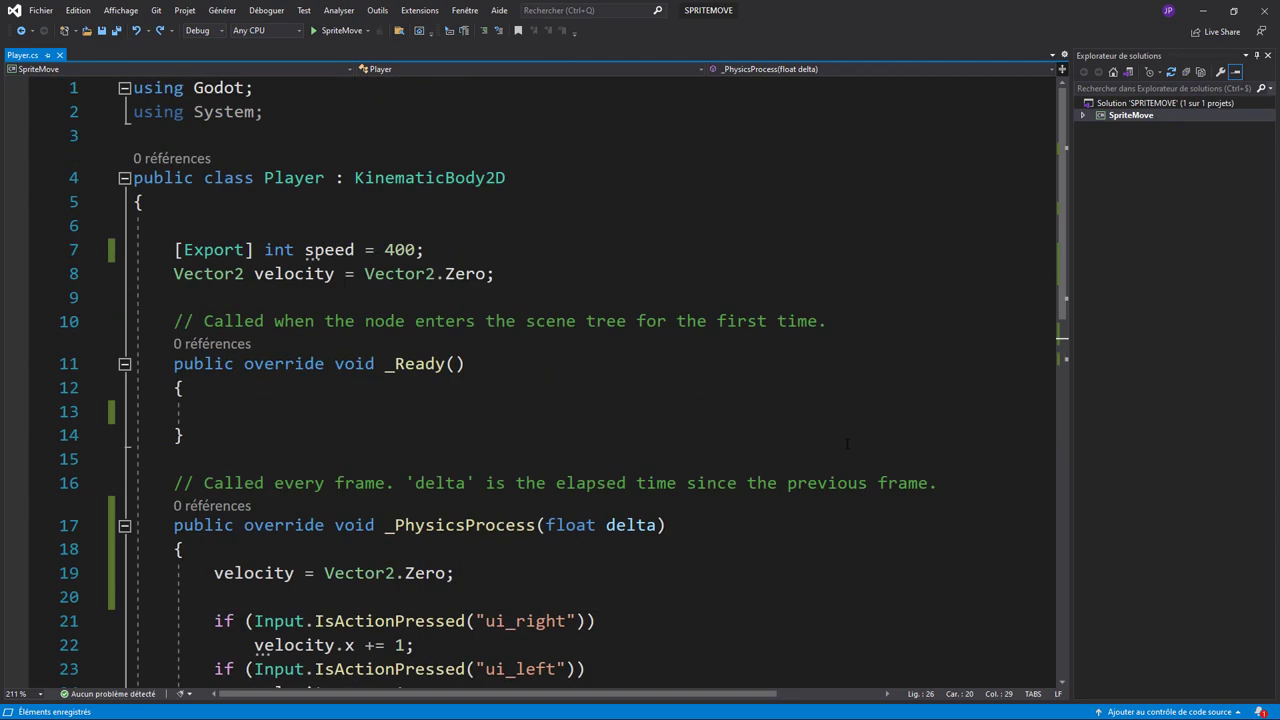
{"action": "key", "text": "alt+Tab"}
Step: Launch the SpriteMove game and steer the yellow sprite left, up, right and down with arrow keys
{"action": "left_click", "coordinate": [1092, 31]}
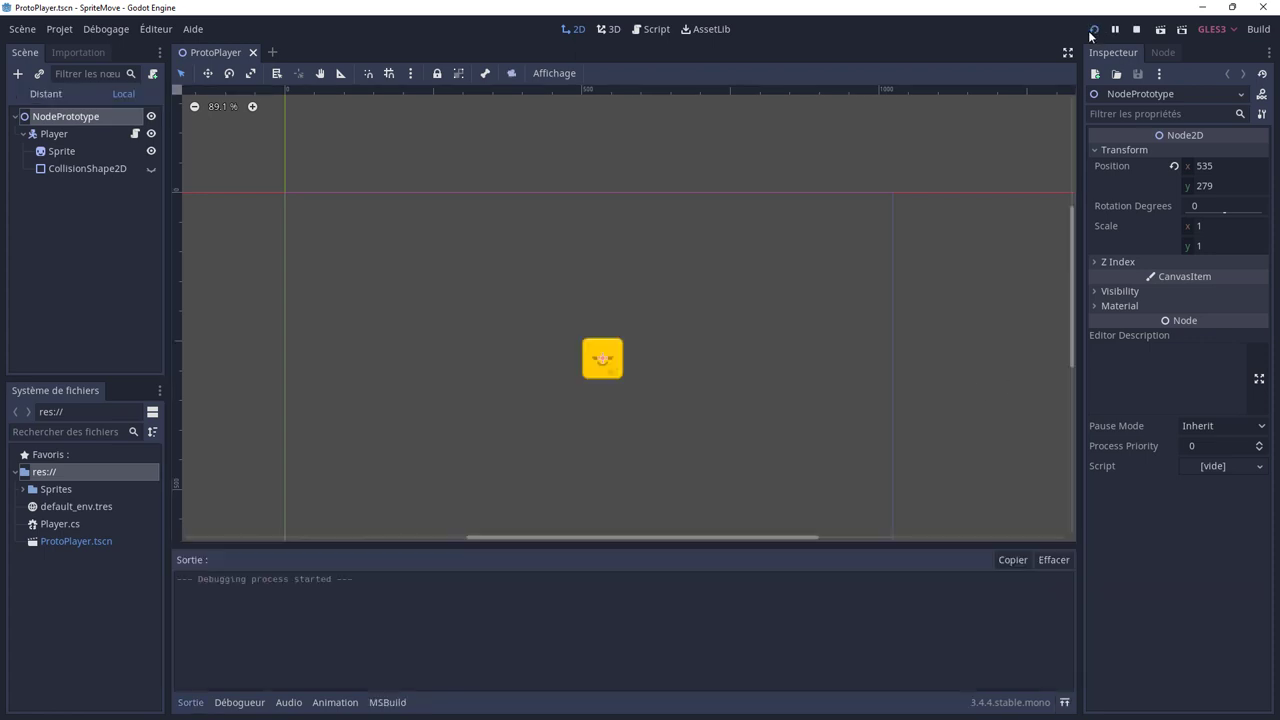
{"action": "key", "text": "Left"}
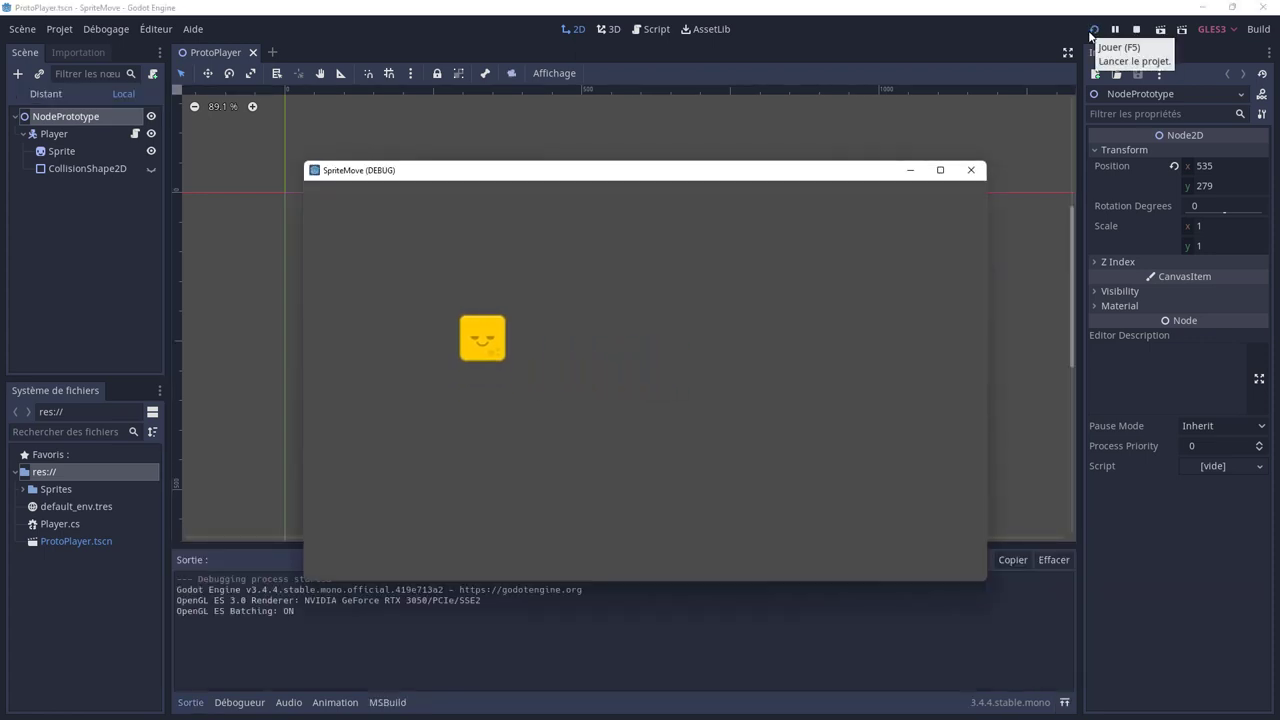
{"action": "key", "text": "Up"}
{"action": "key", "text": "Right"}
{"action": "key", "text": "Down"}
{"action": "key", "text": "Left"}
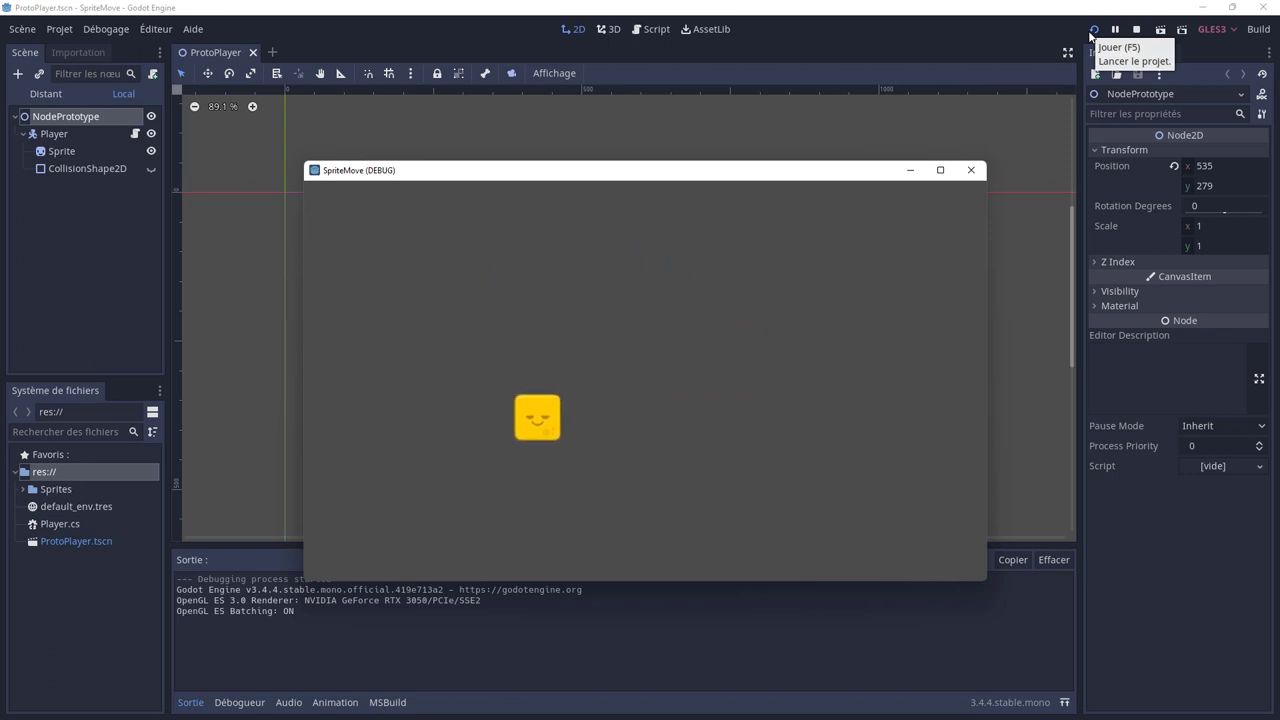
{"action": "key", "text": "Up"}
{"action": "key", "text": "Left"}
{"action": "key", "text": "Down"}
{"action": "key", "text": "Down"}
{"action": "key", "text": "Right"}
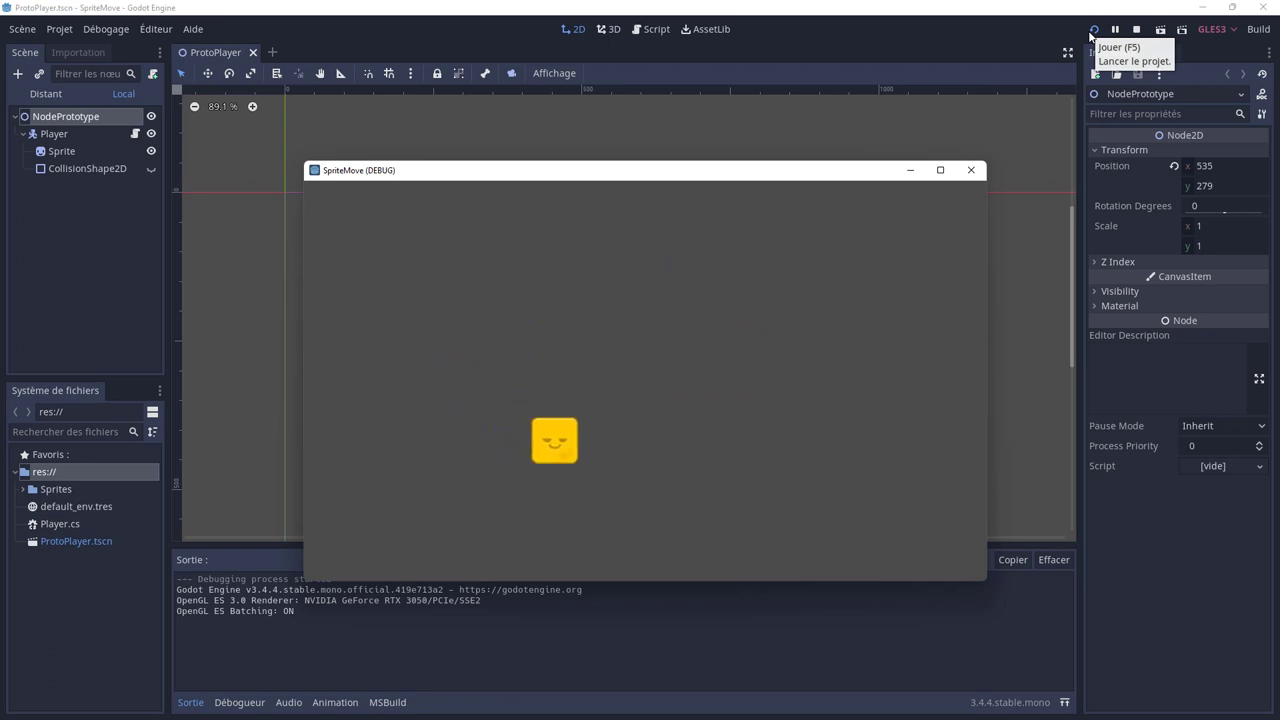
{"action": "key", "text": "Up"}
{"action": "key", "text": "Left"}
{"action": "key", "text": "Left"}
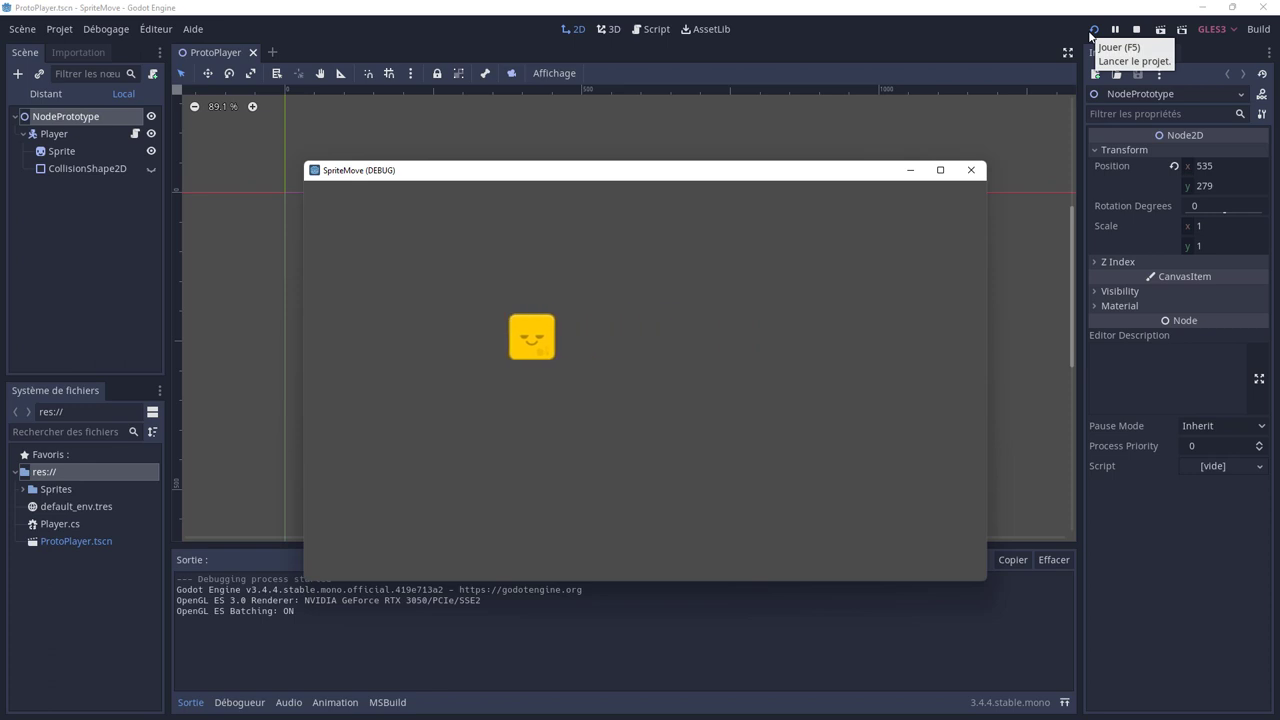
{"action": "key", "text": "Down"}
{"action": "key", "text": "Right"}
{"action": "key", "text": "Right"}
{"action": "key", "text": "Up"}
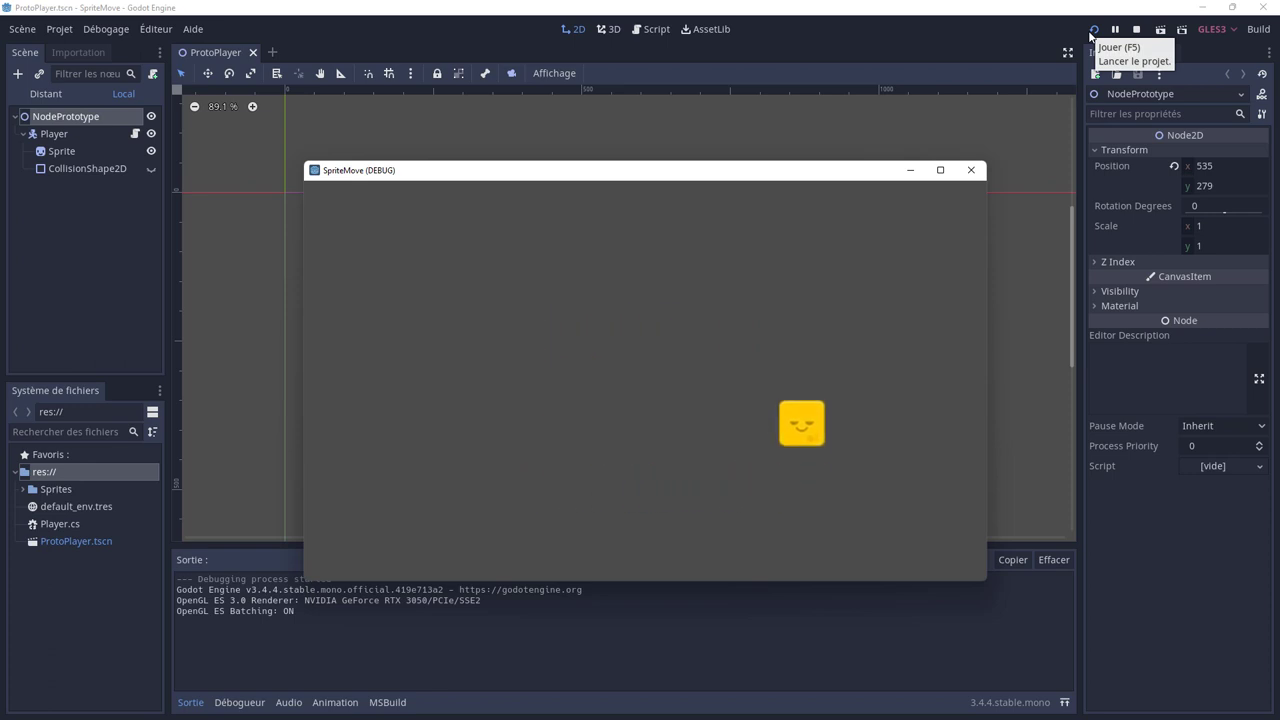
{"action": "key", "text": "Left"}
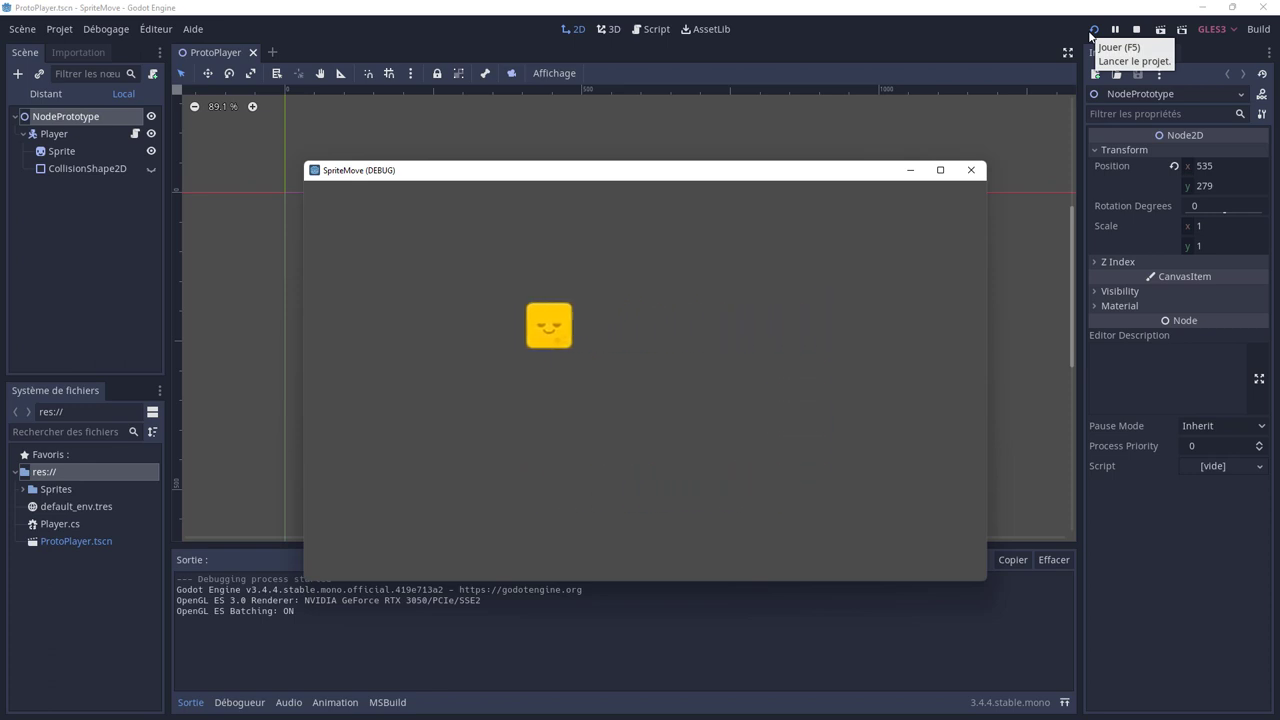
{"action": "key", "text": "Right"}
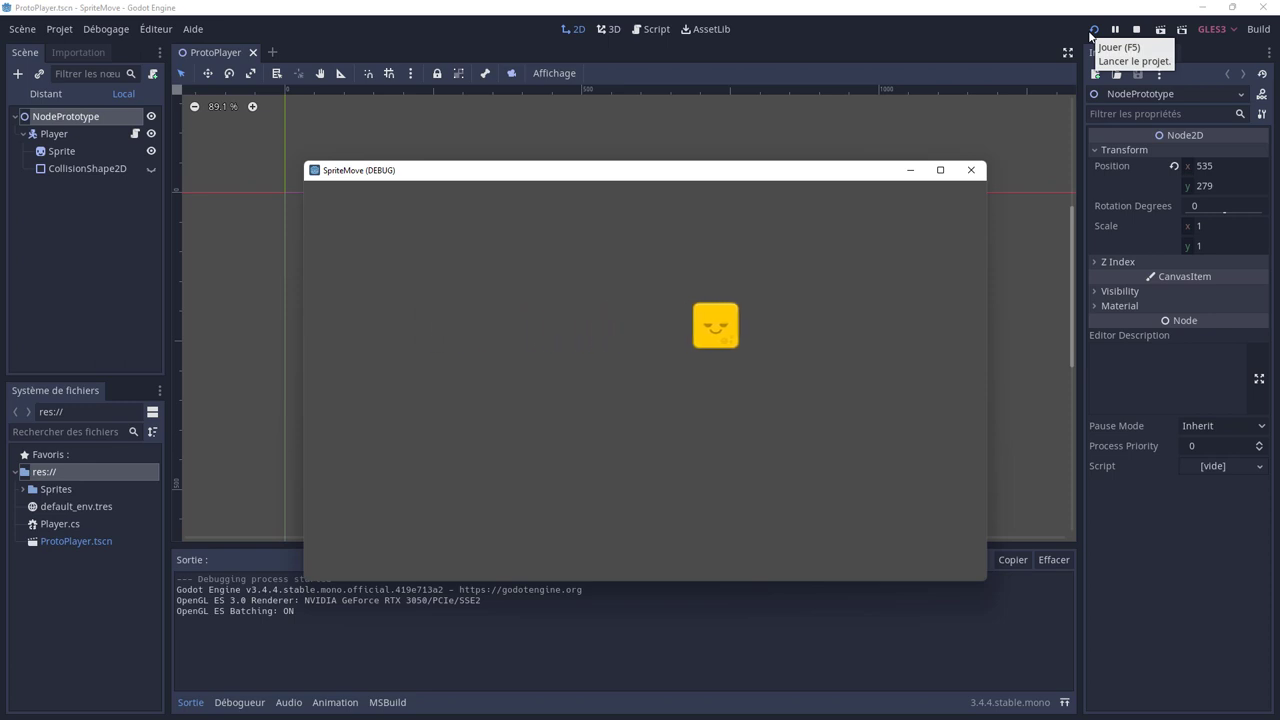
{"action": "key", "text": "Down"}
{"action": "key", "text": "Left"}
{"action": "key", "text": "Up"}
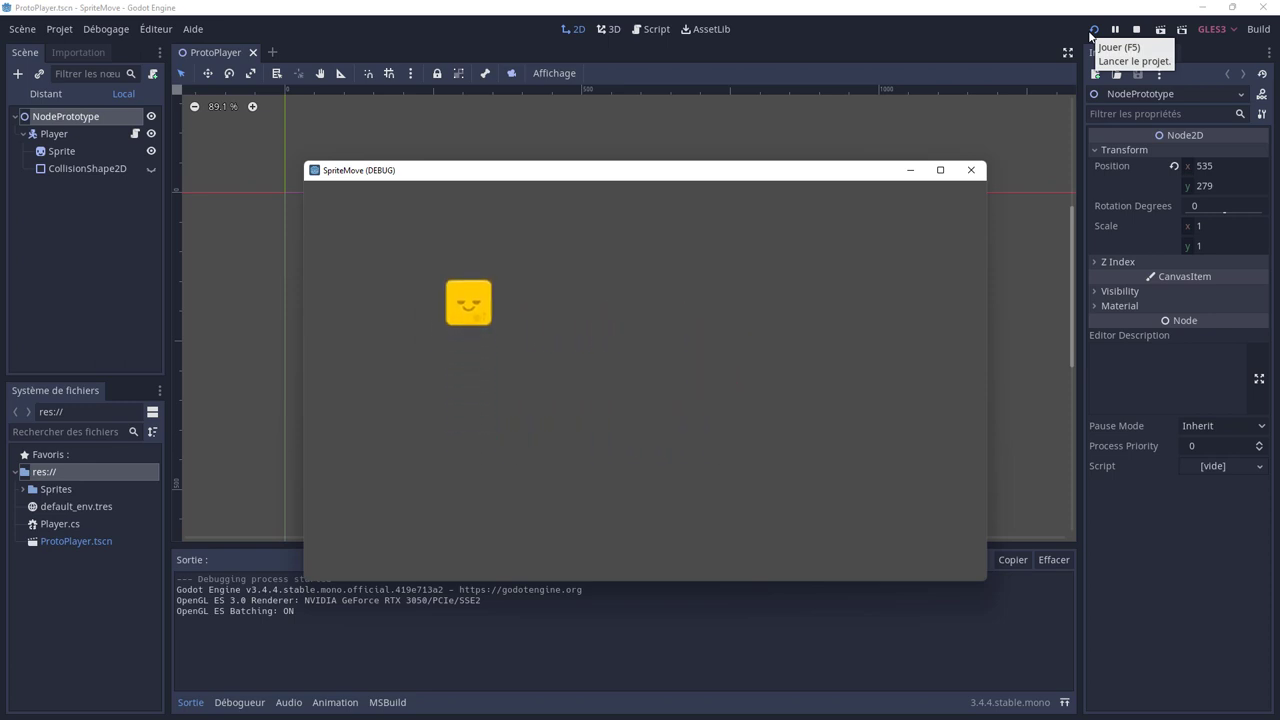
{"action": "key", "text": "Right"}
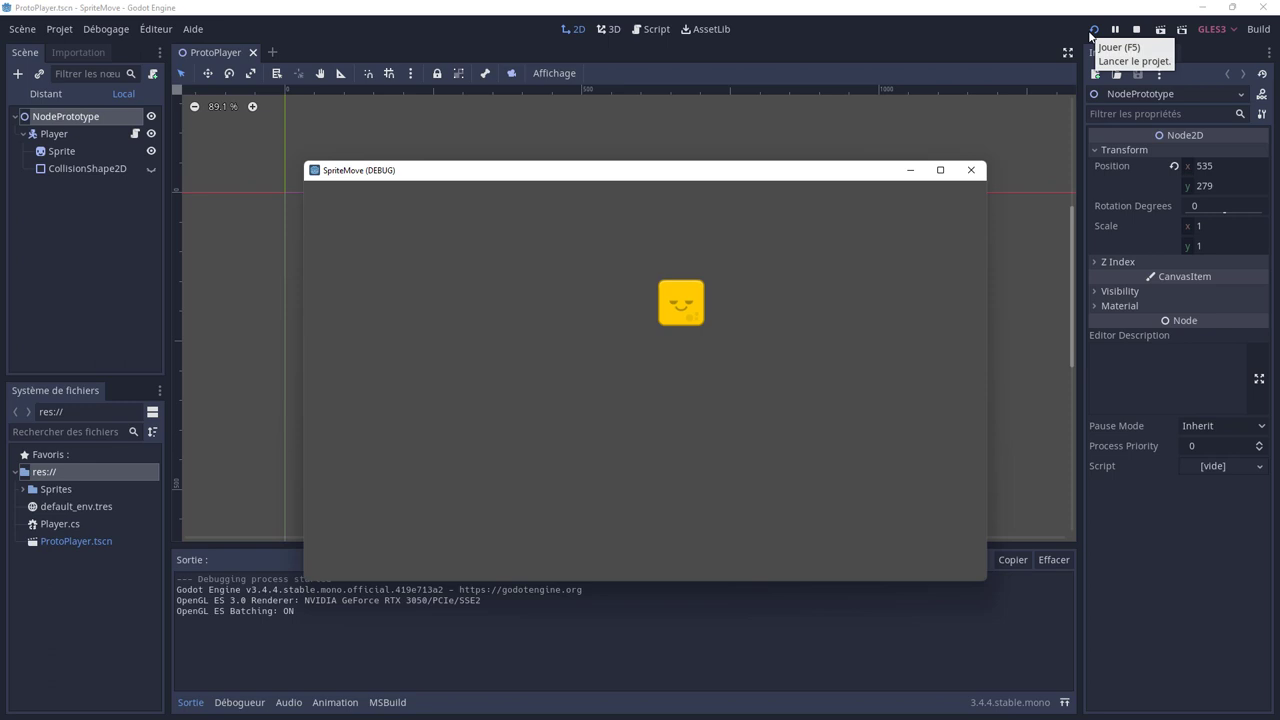
{"action": "key", "text": "Left"}
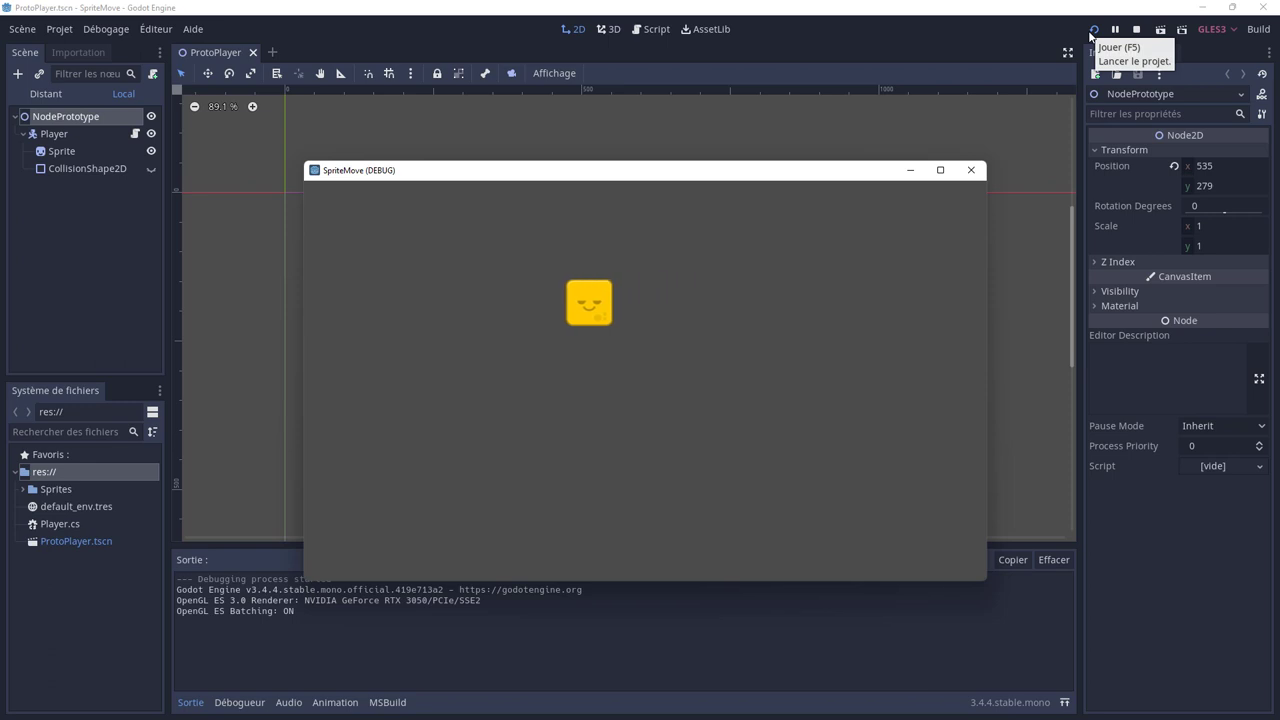
{"action": "key", "text": "Down"}
{"action": "key", "text": "Right"}
{"action": "key", "text": "Right"}
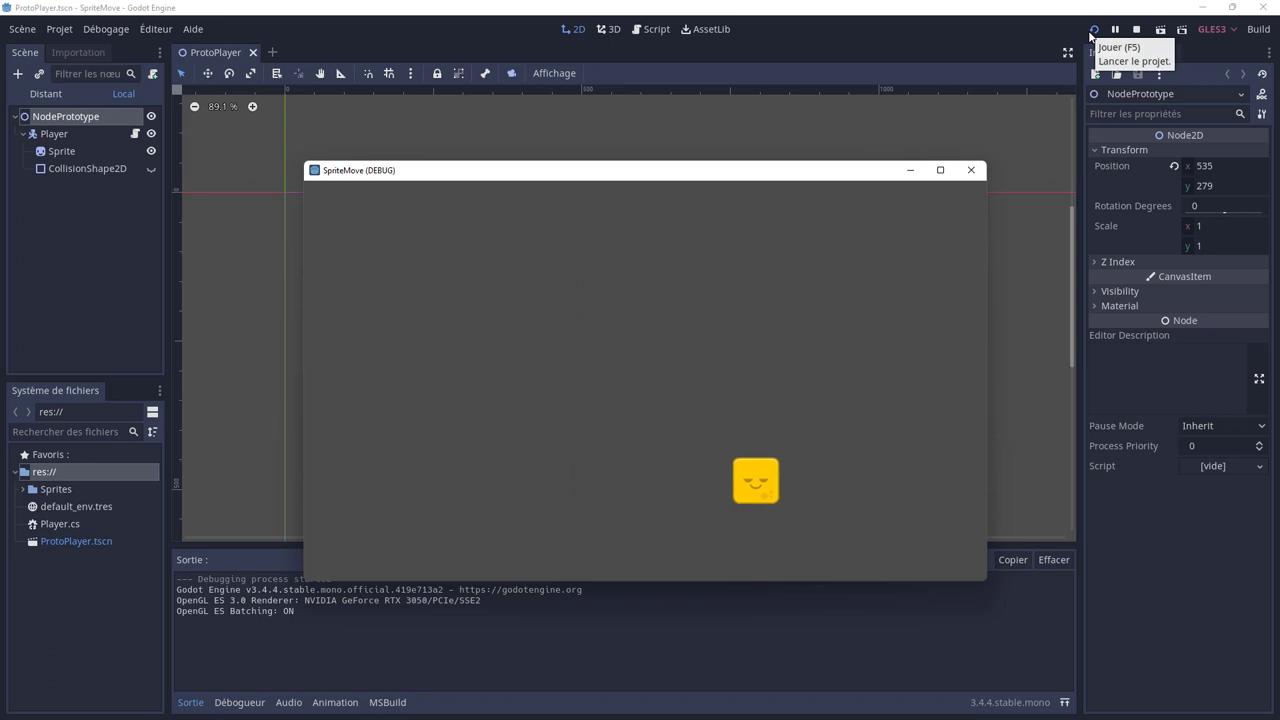
{"action": "key", "text": "Up"}
{"action": "key", "text": "Left"}
{"action": "key", "text": "Left"}
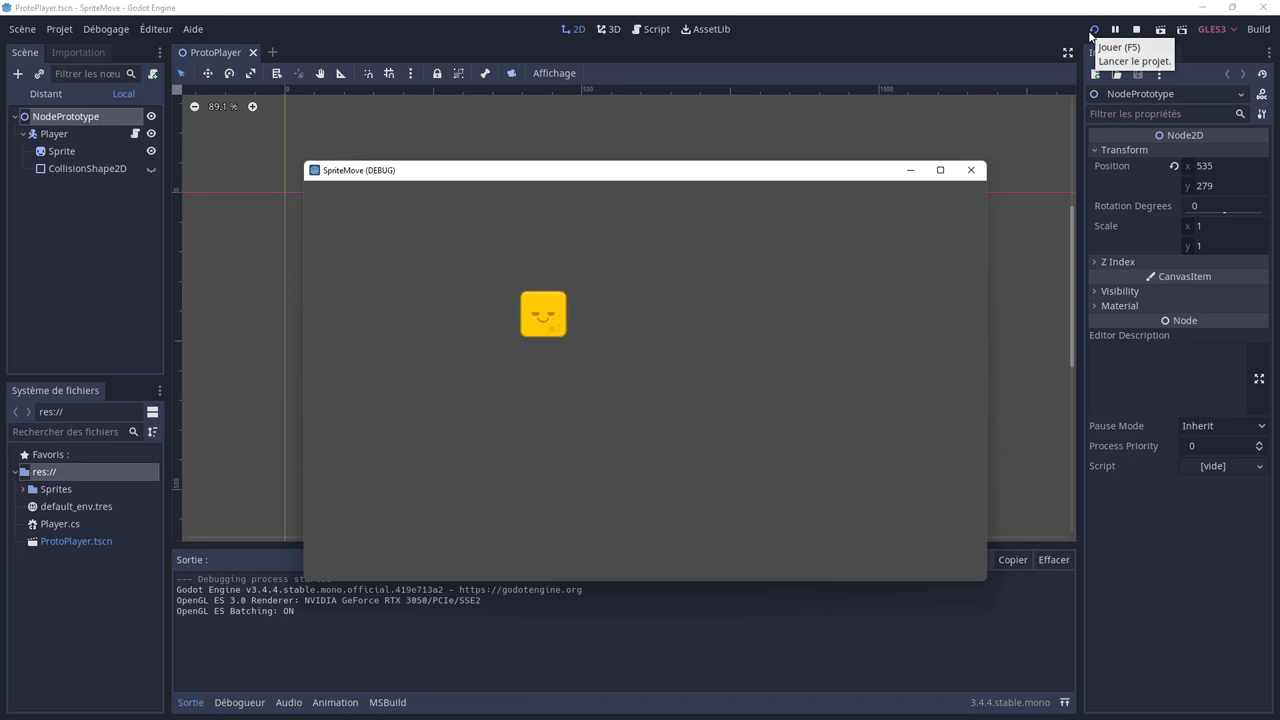